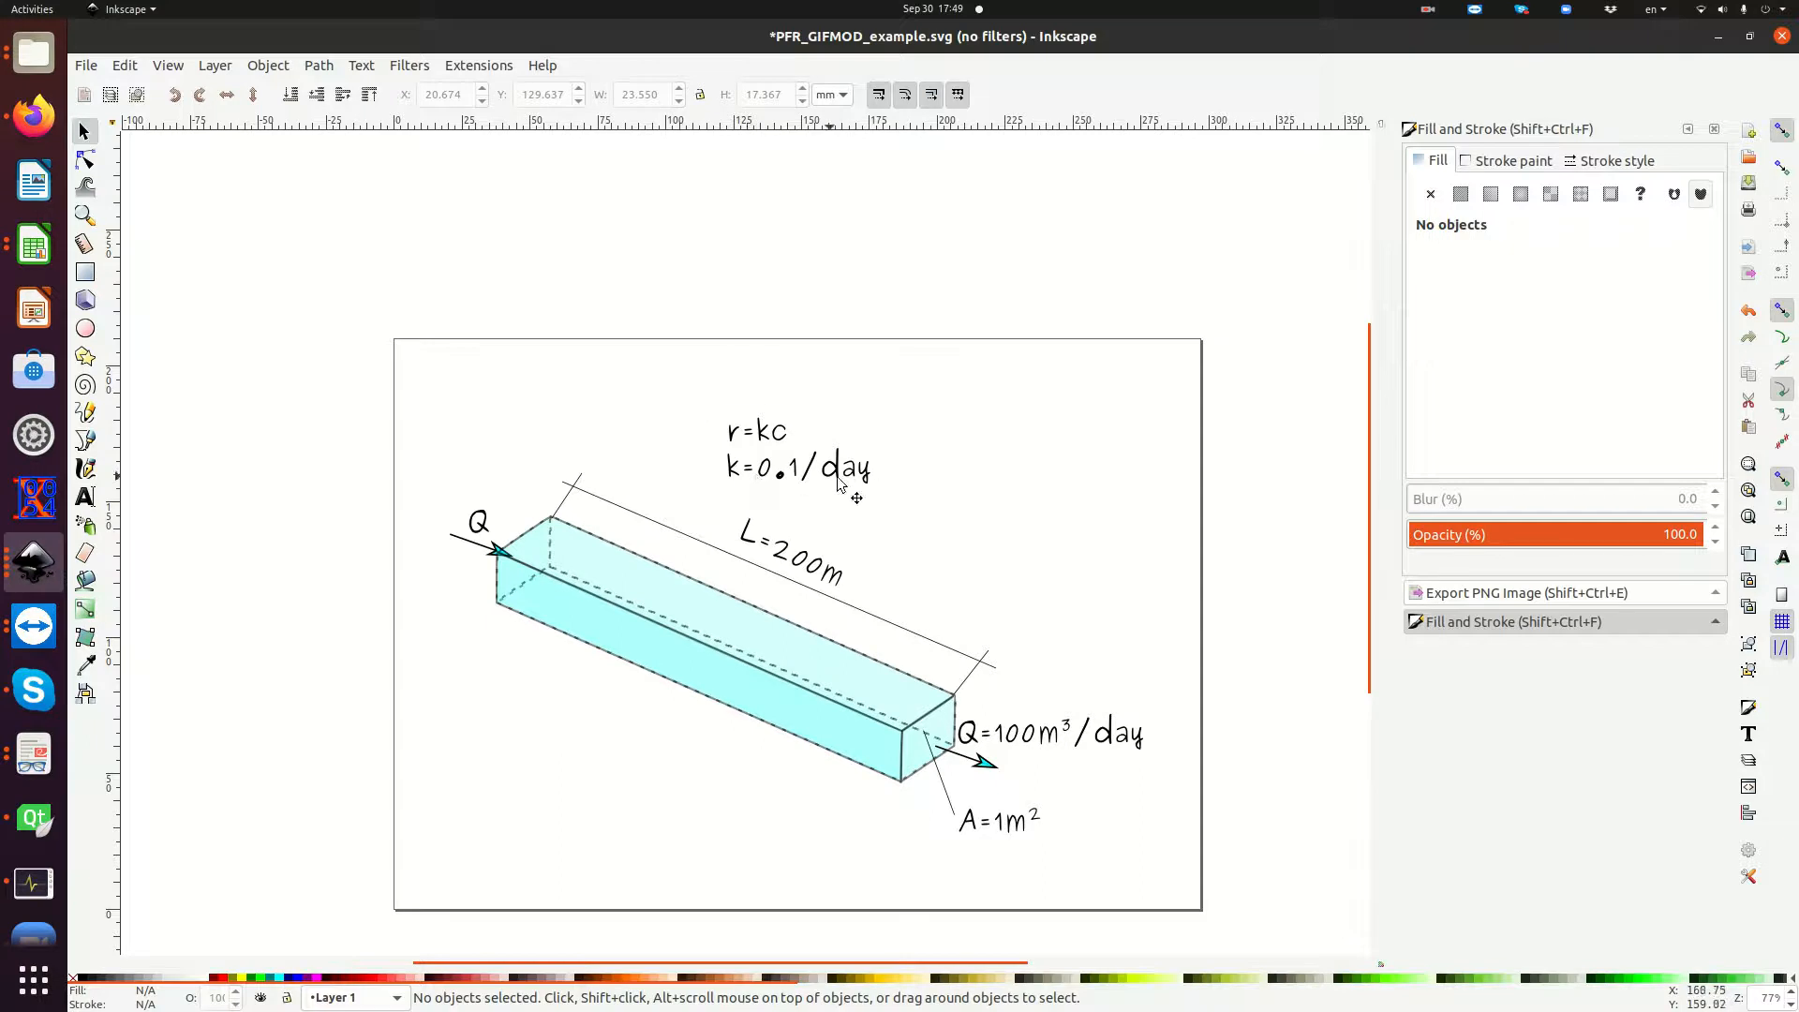
{"action": "left_click", "coordinate": [497, 543]}
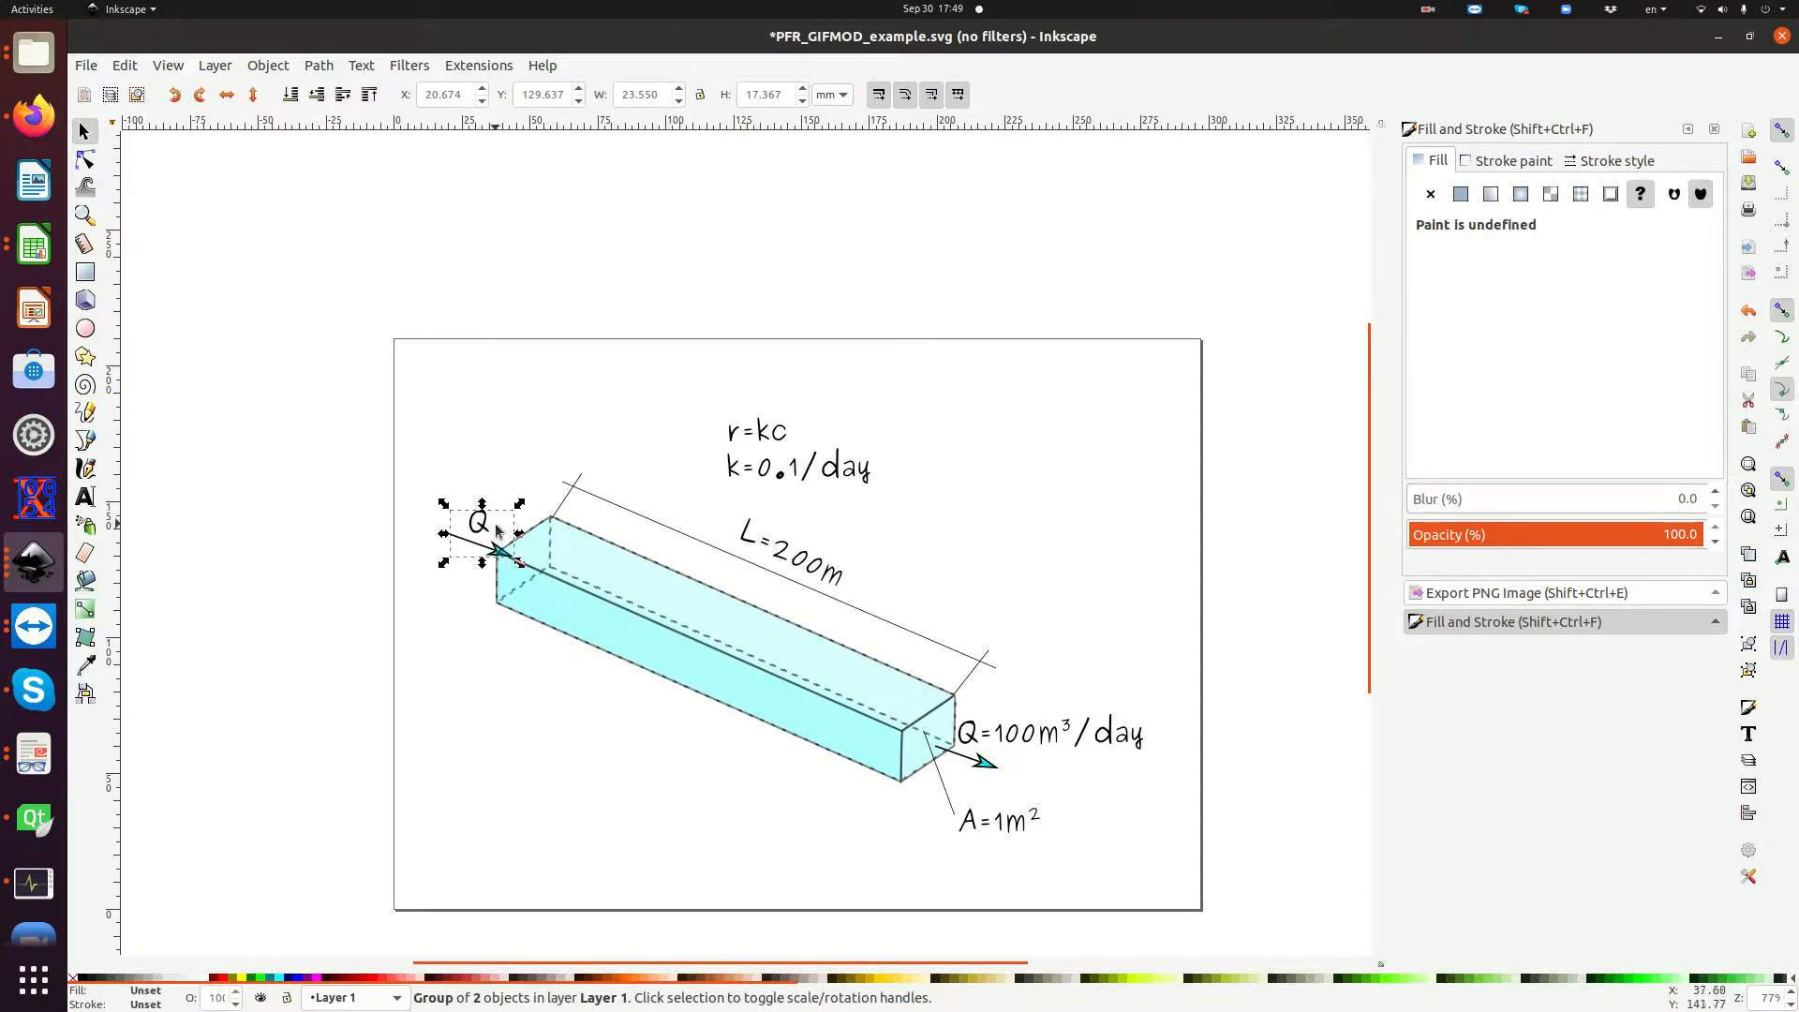
{"action": "key", "text": "ctrl+c"}
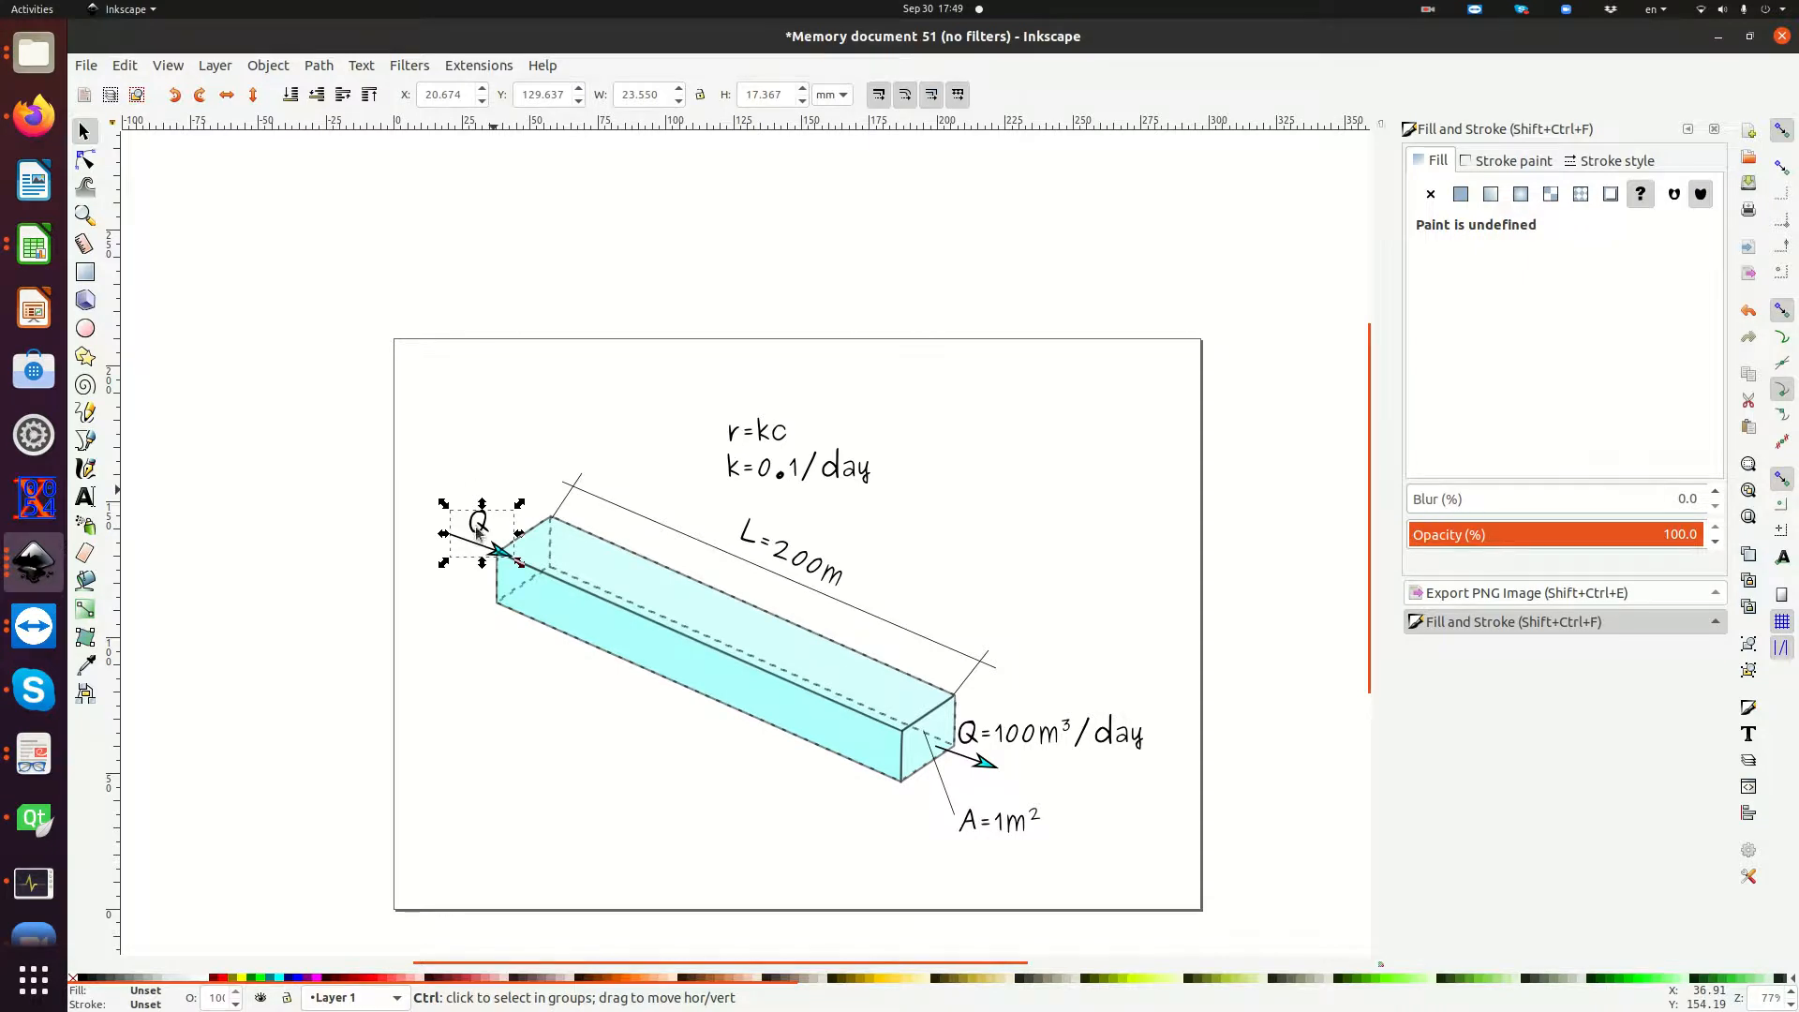
{"action": "left_click", "coordinate": [991, 839]}
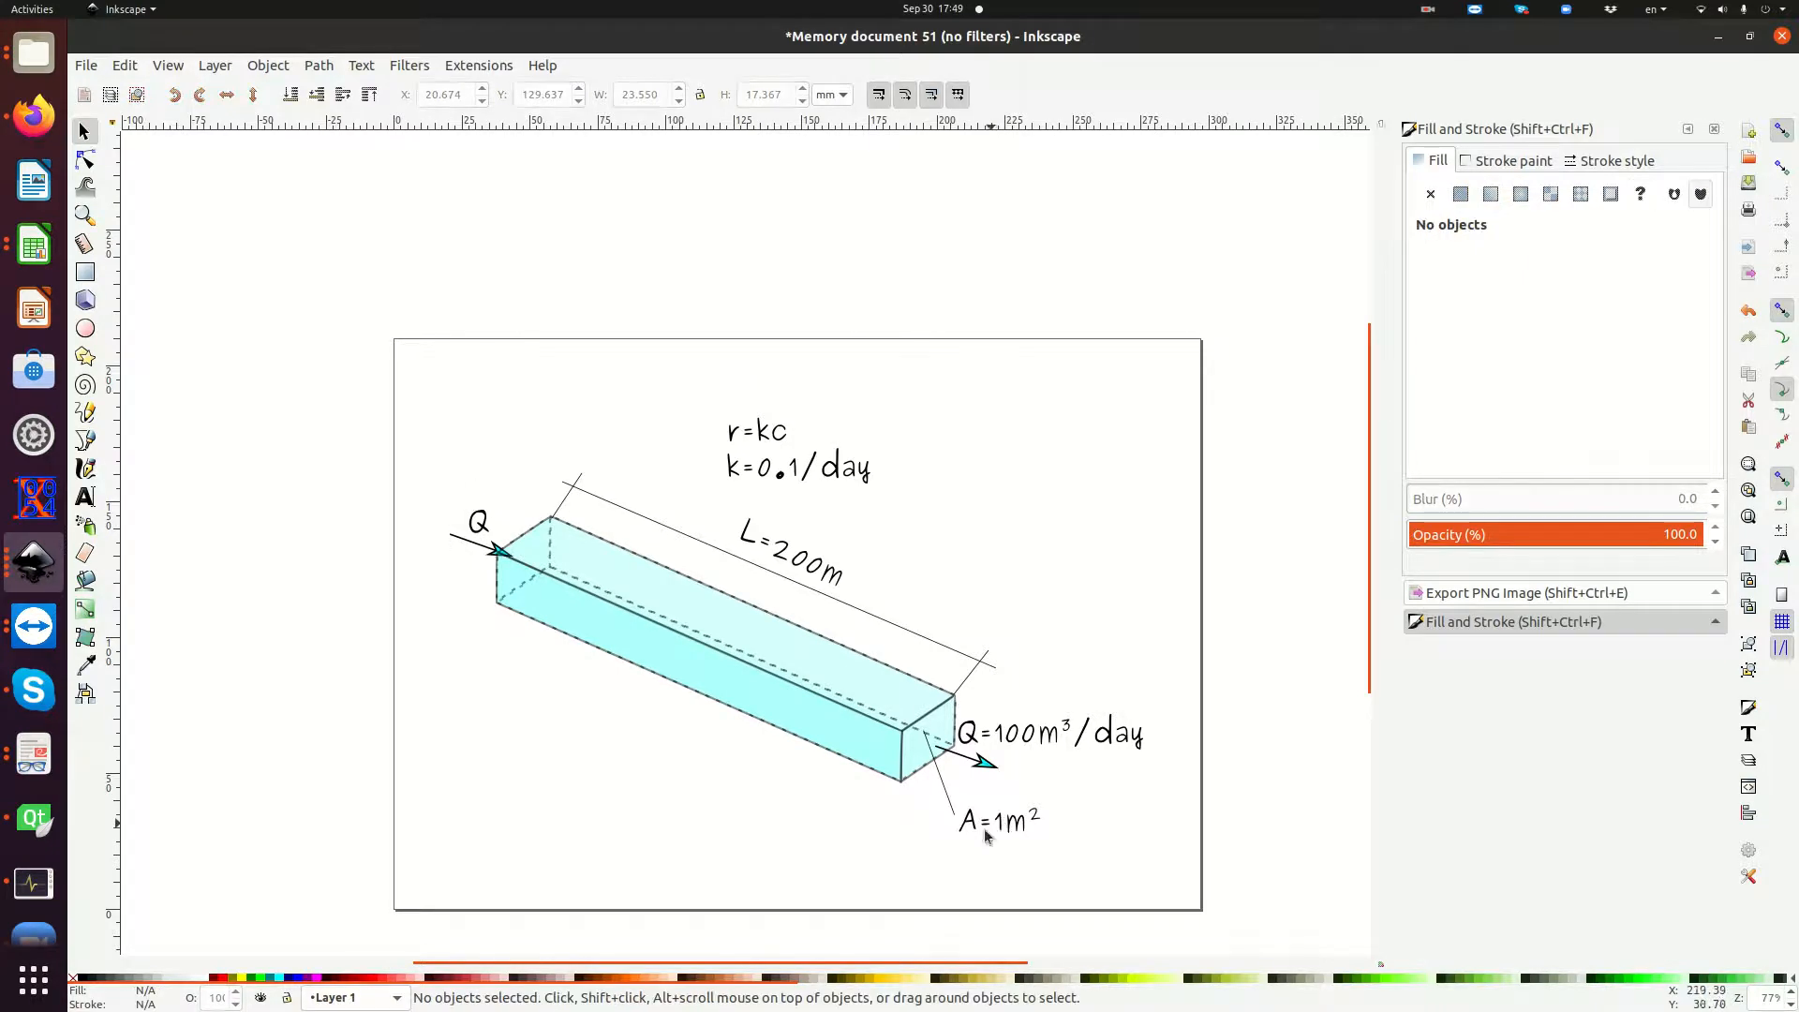
Paste a copy of the A=1m² label above the inlet Q arrow and change its text to "BOD=4mg/L".
{"action": "left_click", "coordinate": [990, 826]}
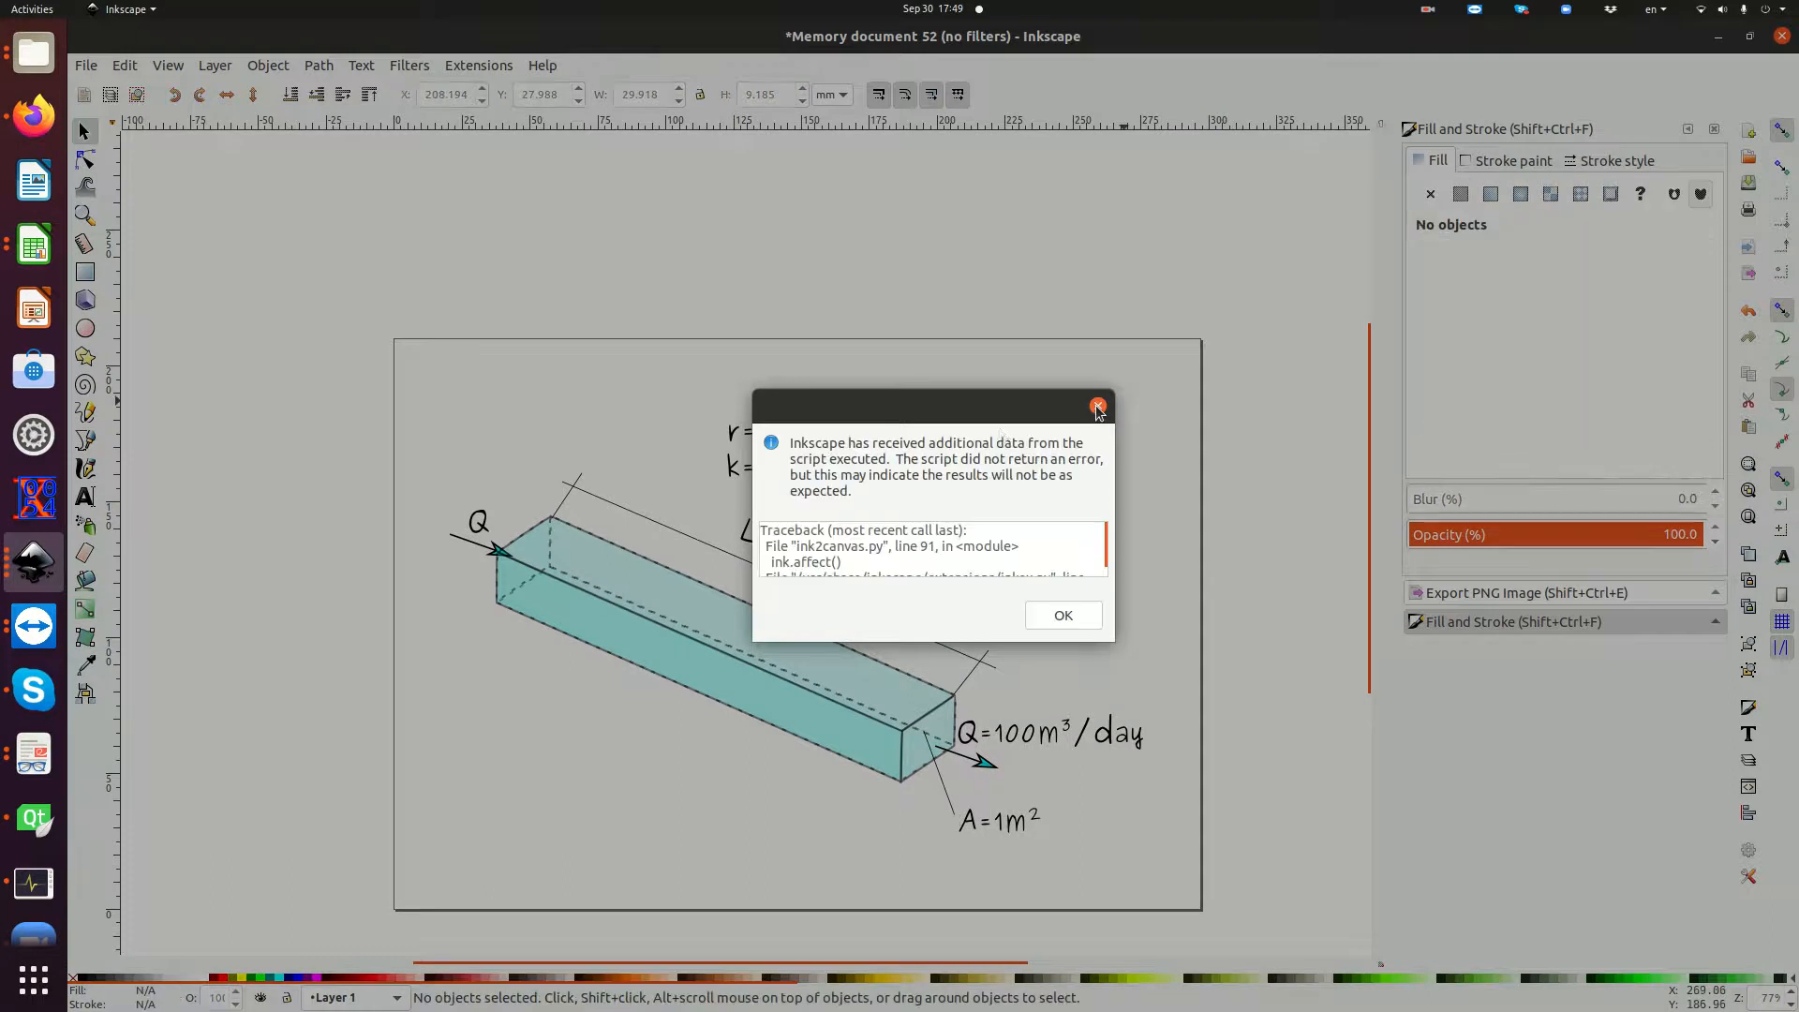
{"action": "left_click", "coordinate": [1098, 407]}
{"action": "key", "text": "ctrl+v"}
{"action": "left_click_drag", "start_coordinate": [470, 413], "coordinate": [513, 468]}
{"action": "double_click", "coordinate": [444, 471]}
{"action": "type", "text": "BO"}
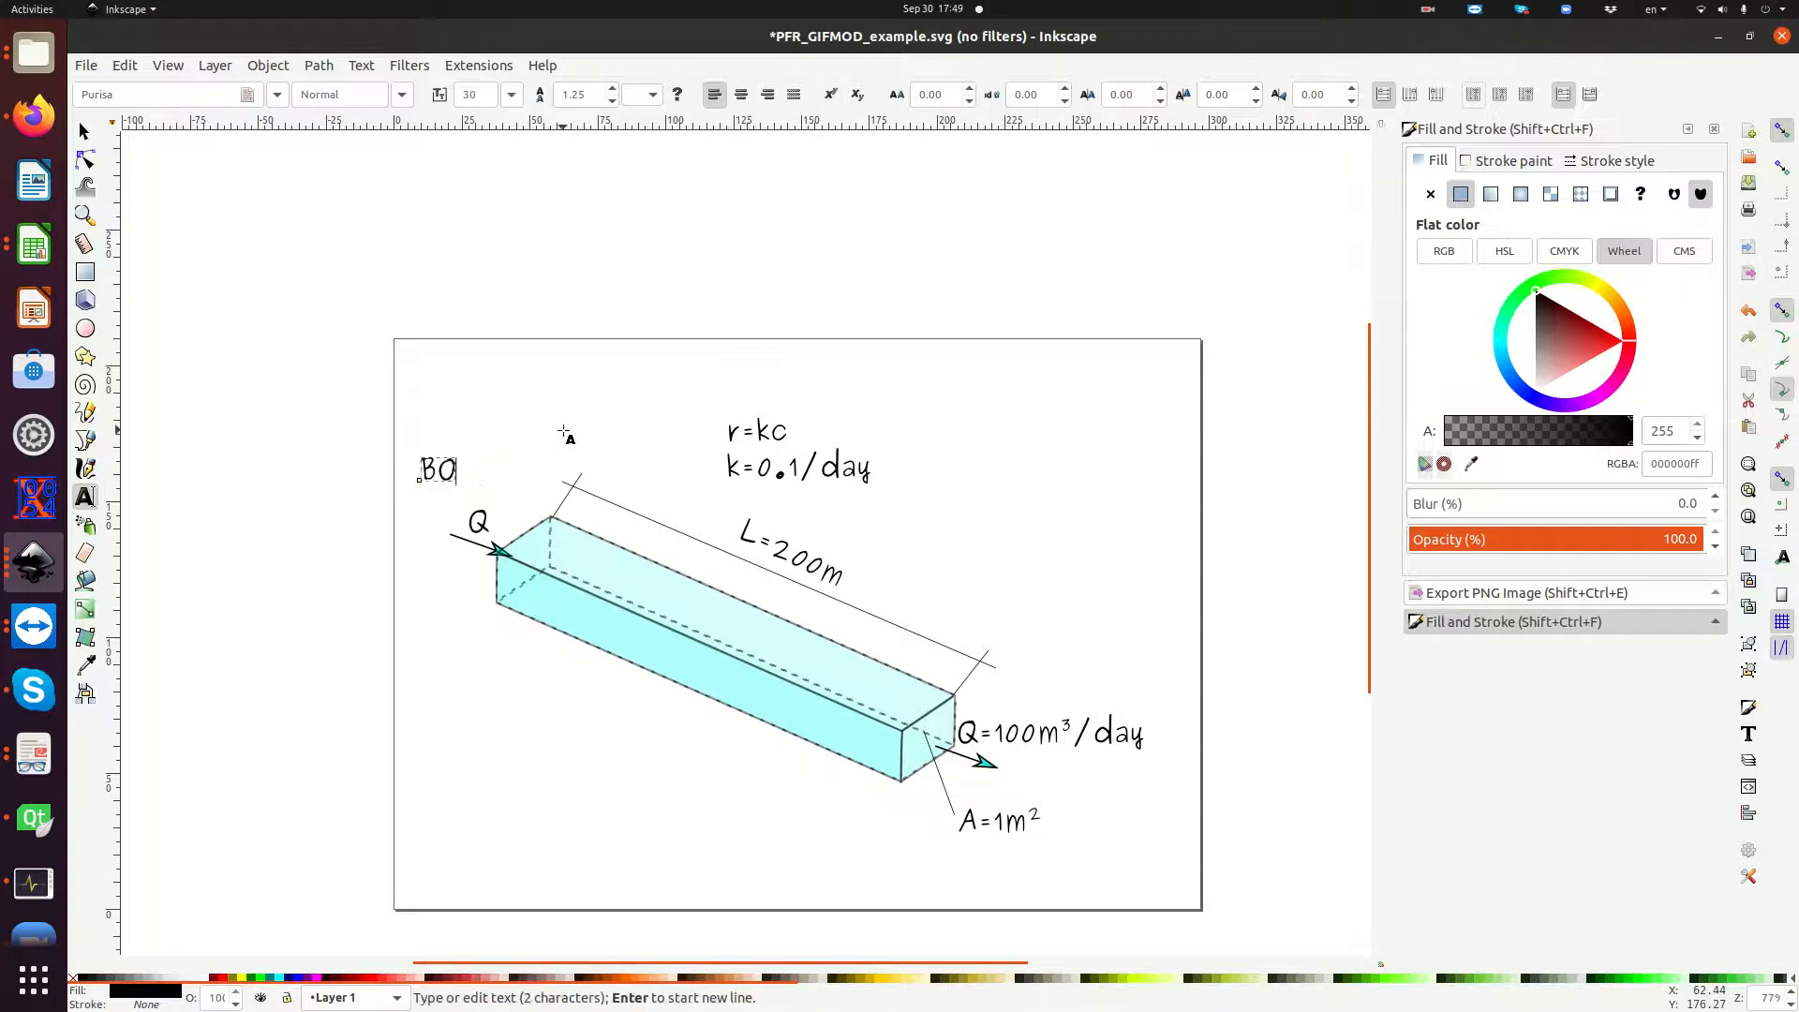
{"action": "type", "text": "D=4mg/L"}
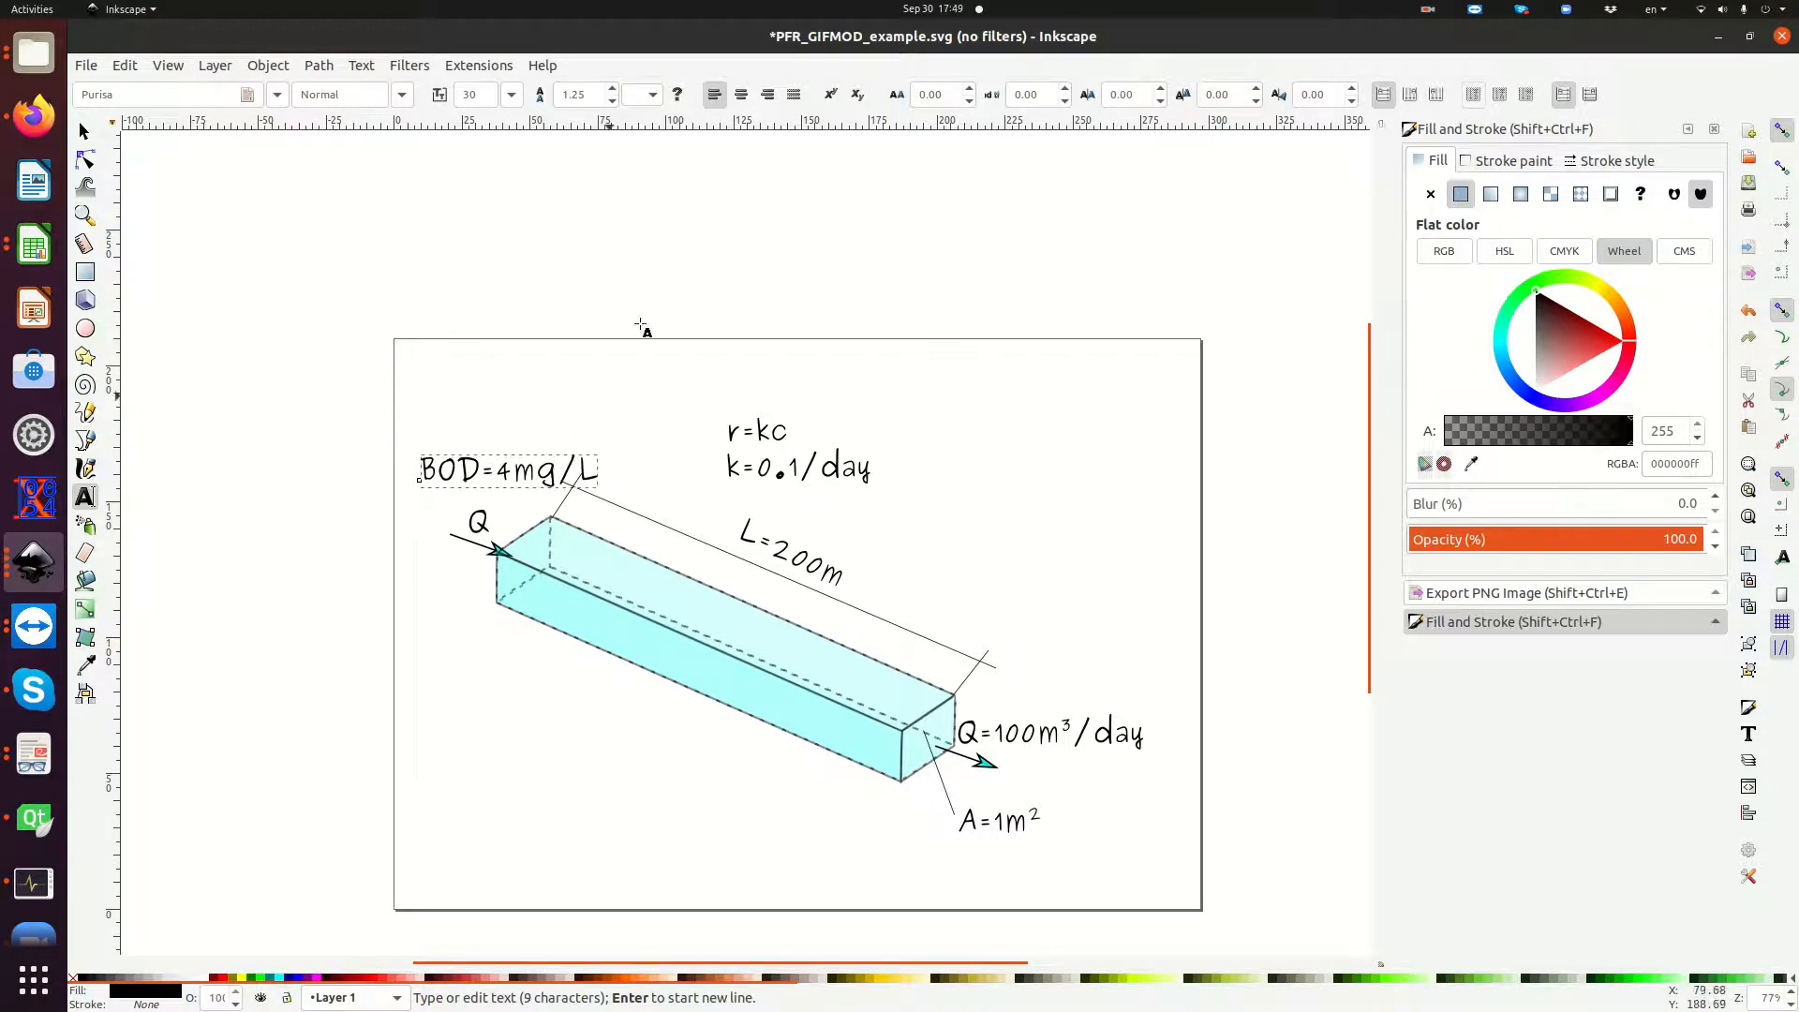
{"action": "left_click", "coordinate": [85, 132]}
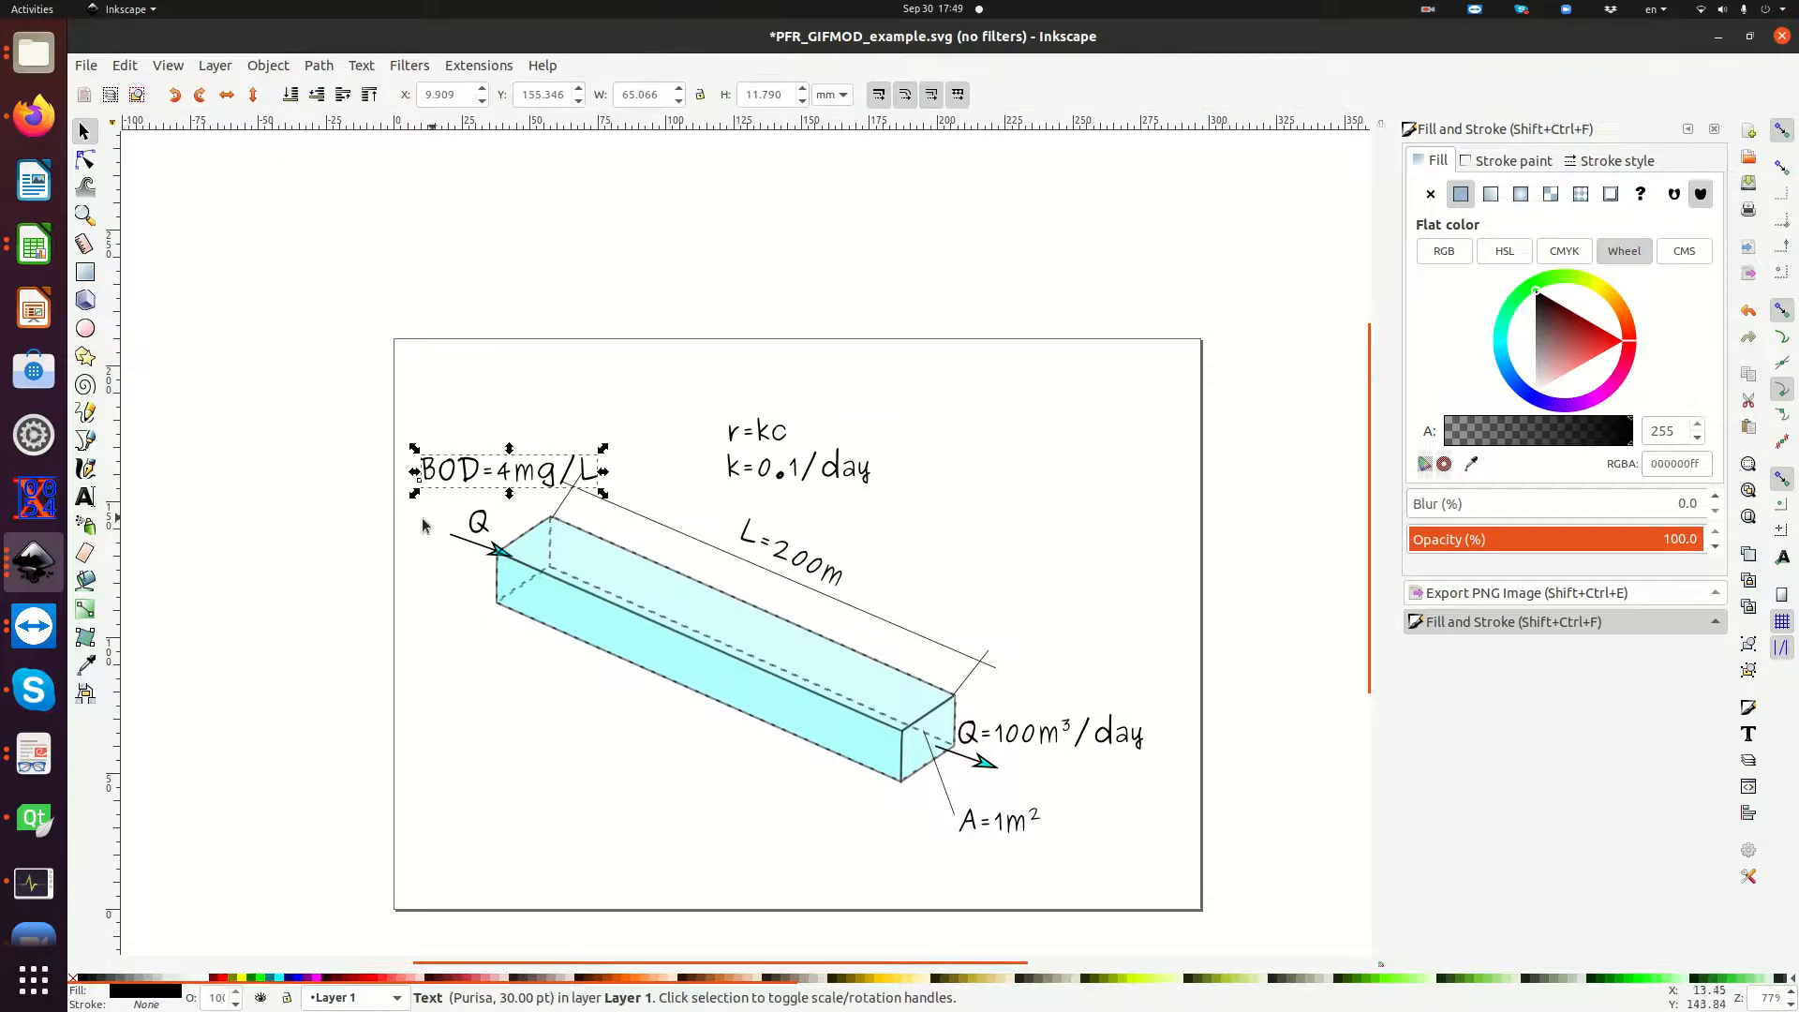
{"action": "left_click", "coordinate": [384, 567]}
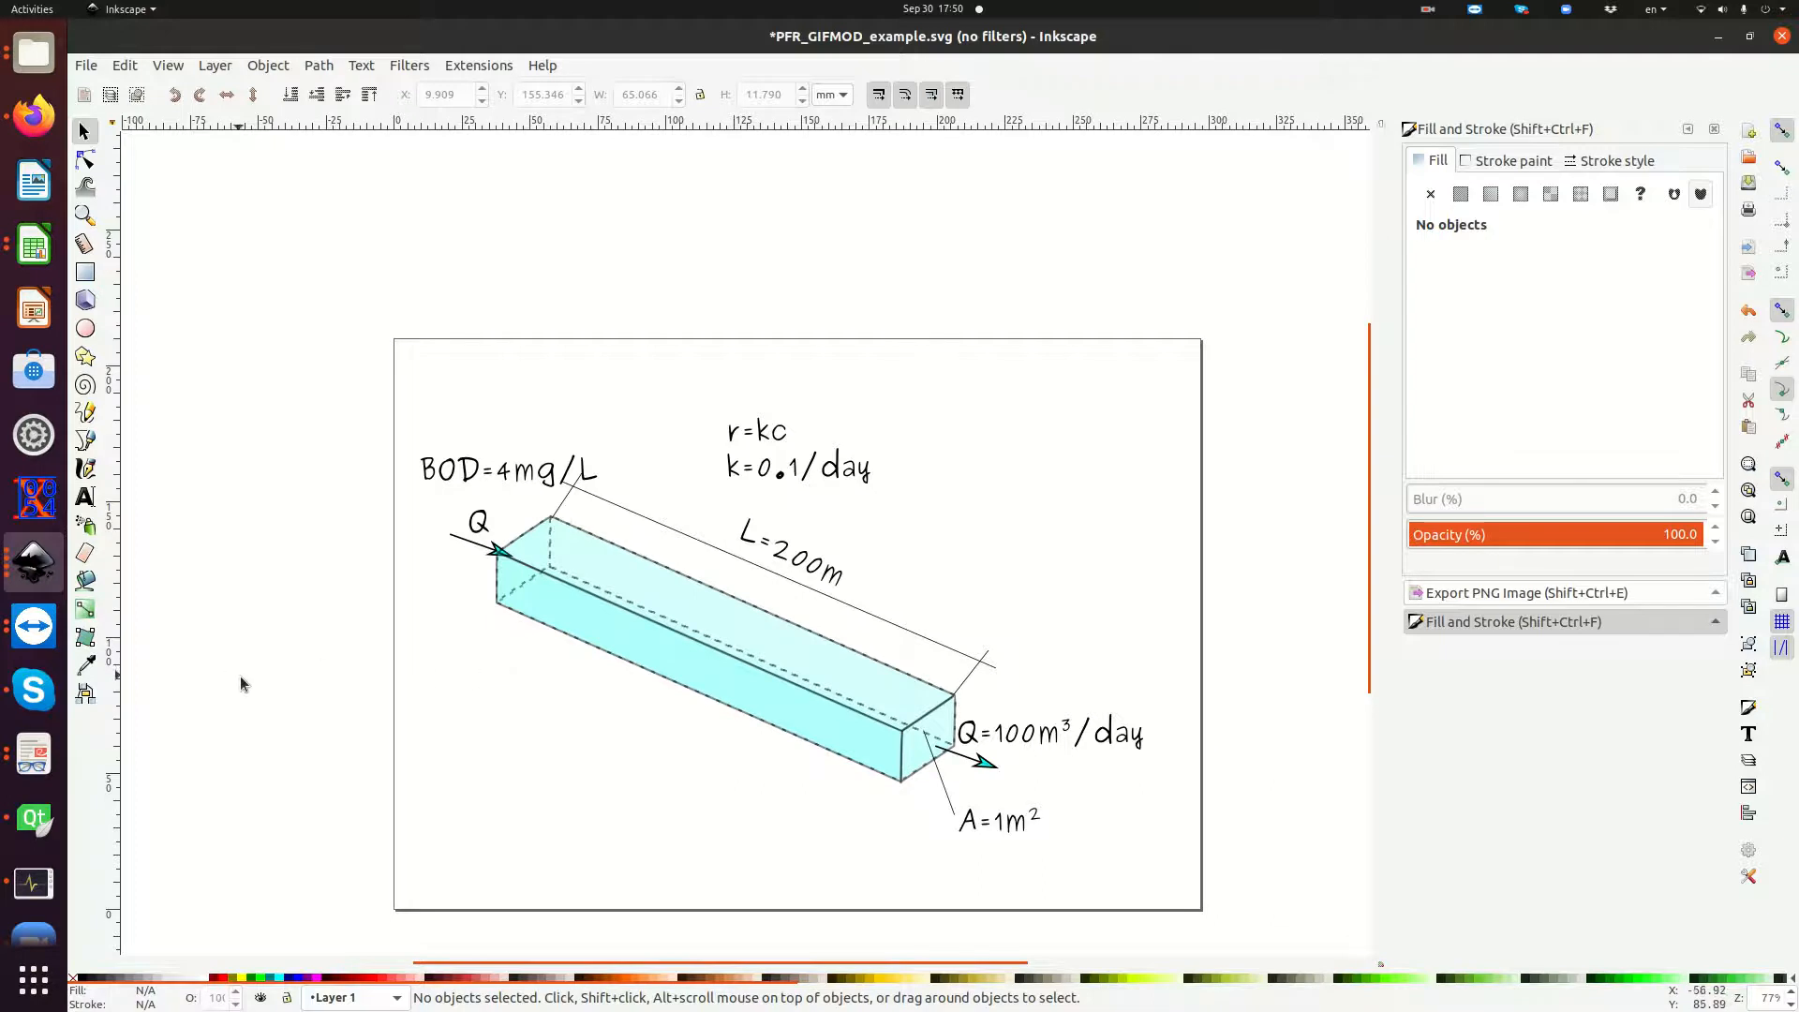
Search the installed applications for "gif", launch GIFMod and place its main window over the drawing.
{"action": "left_click", "coordinate": [33, 983]}
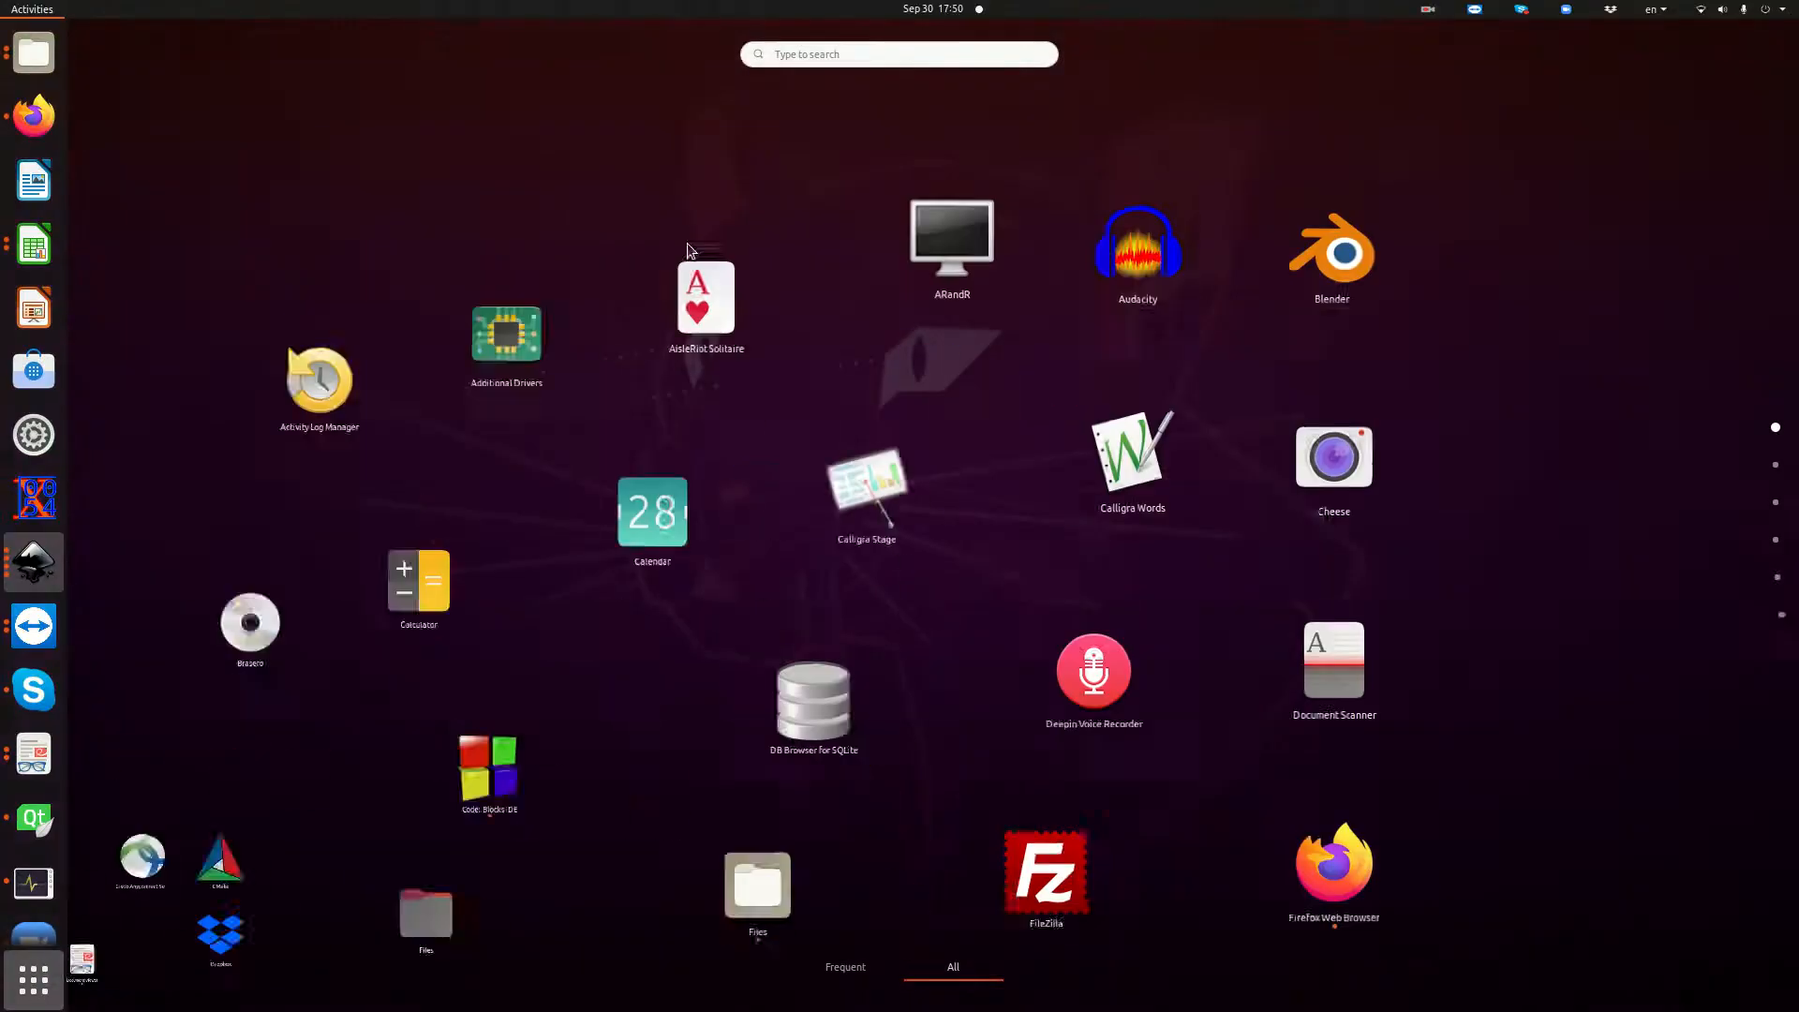
{"action": "left_click", "coordinate": [852, 52]}
{"action": "type", "text": "gif"}
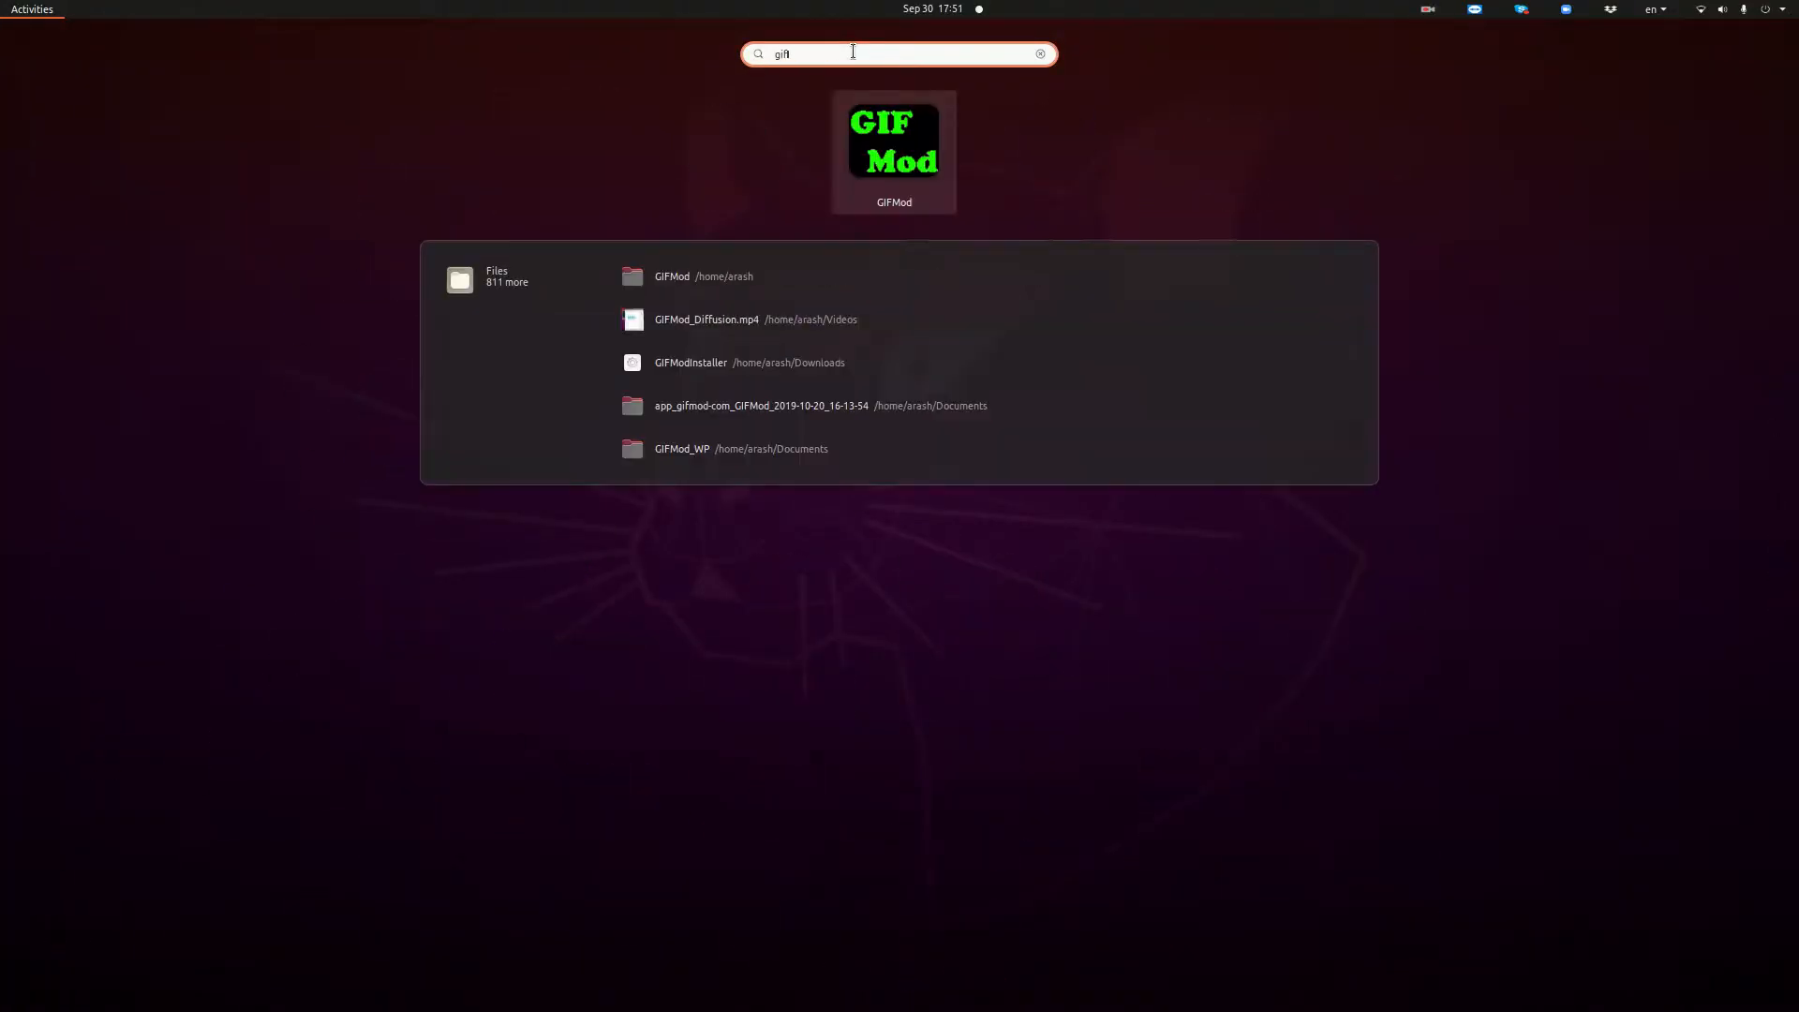
{"action": "left_click", "coordinate": [879, 182]}
{"action": "left_click_drag", "start_coordinate": [849, 37], "coordinate": [936, 147]}
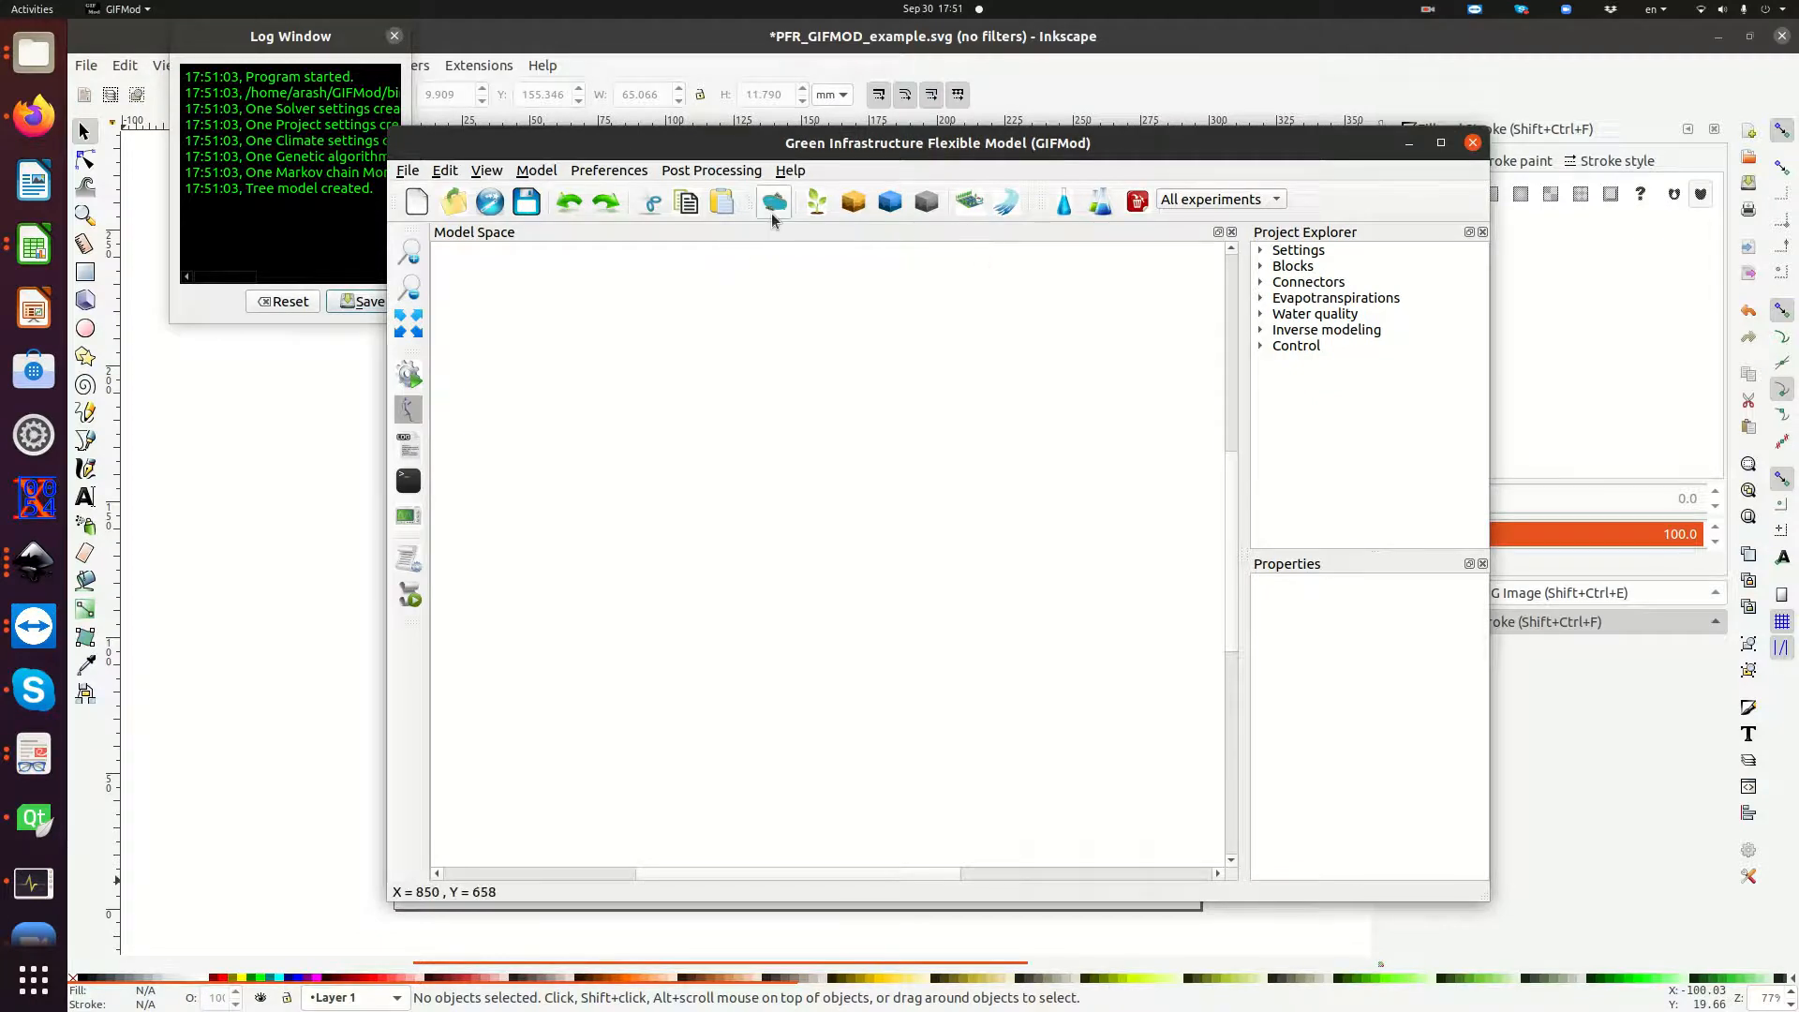
Add a Stream block to the model space and set its bottom area to 20 m².
{"action": "left_click", "coordinate": [1009, 207]}
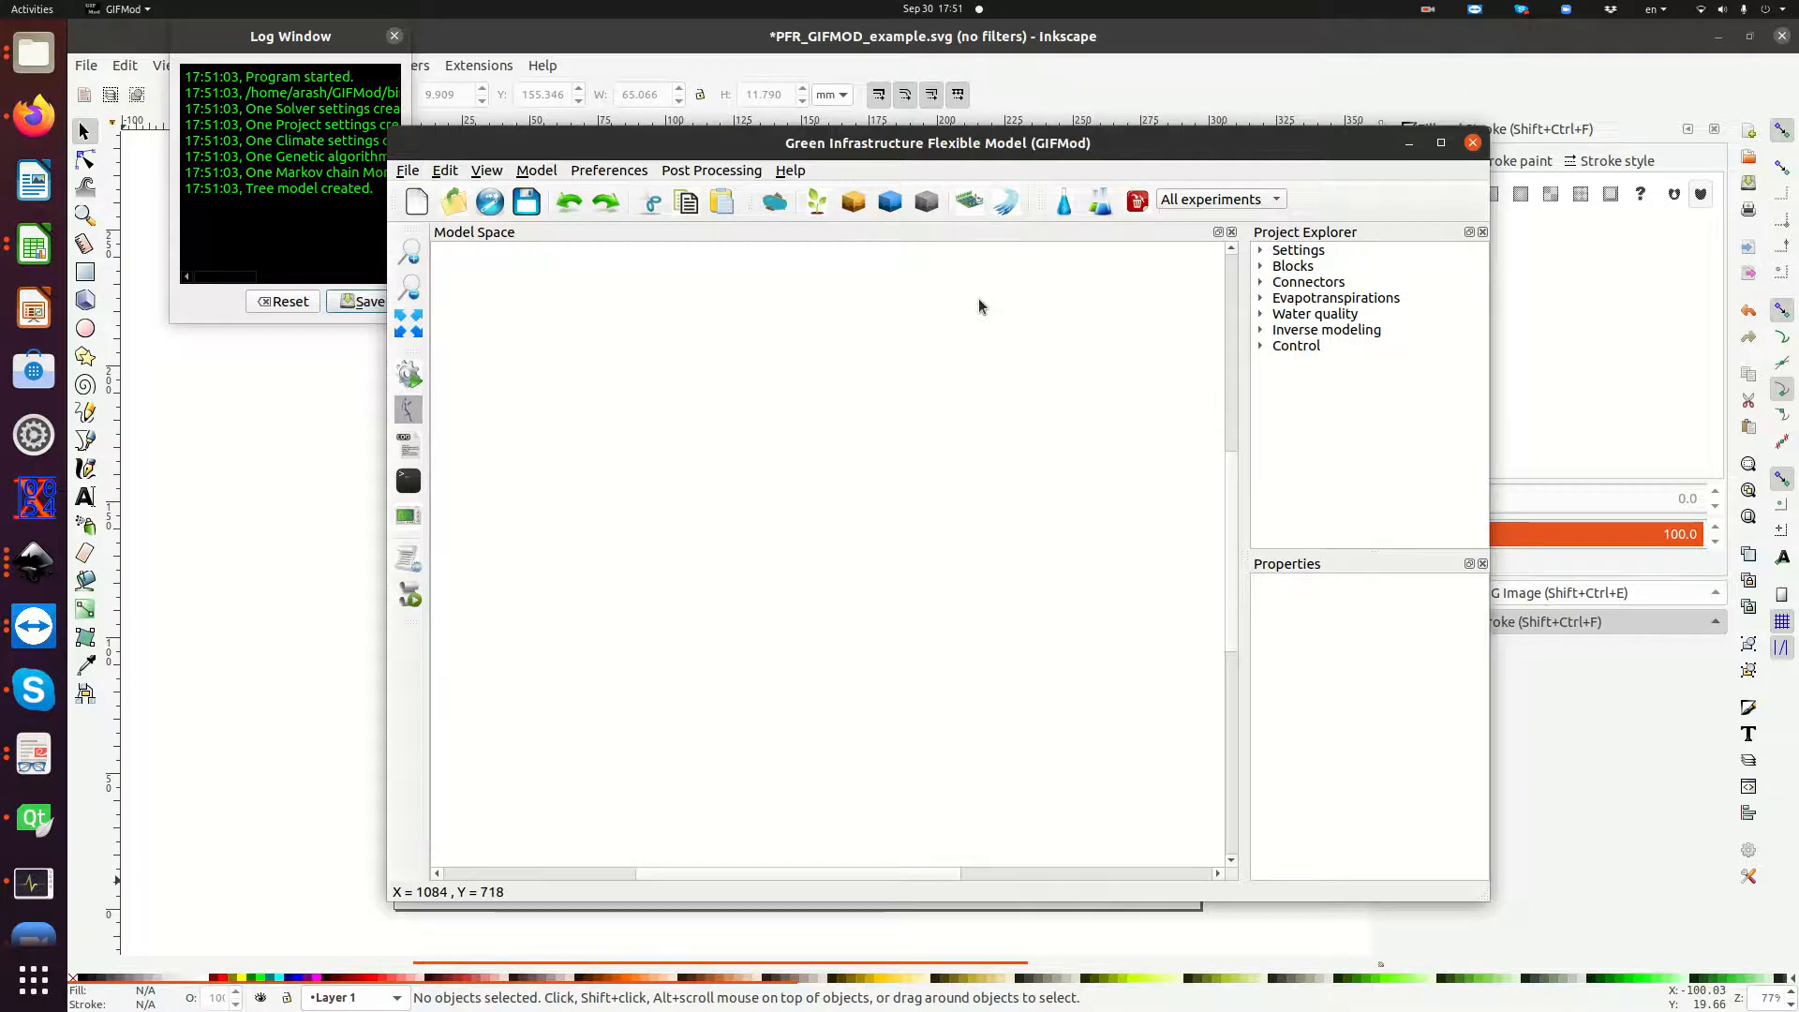
{"action": "left_click", "coordinate": [1001, 208]}
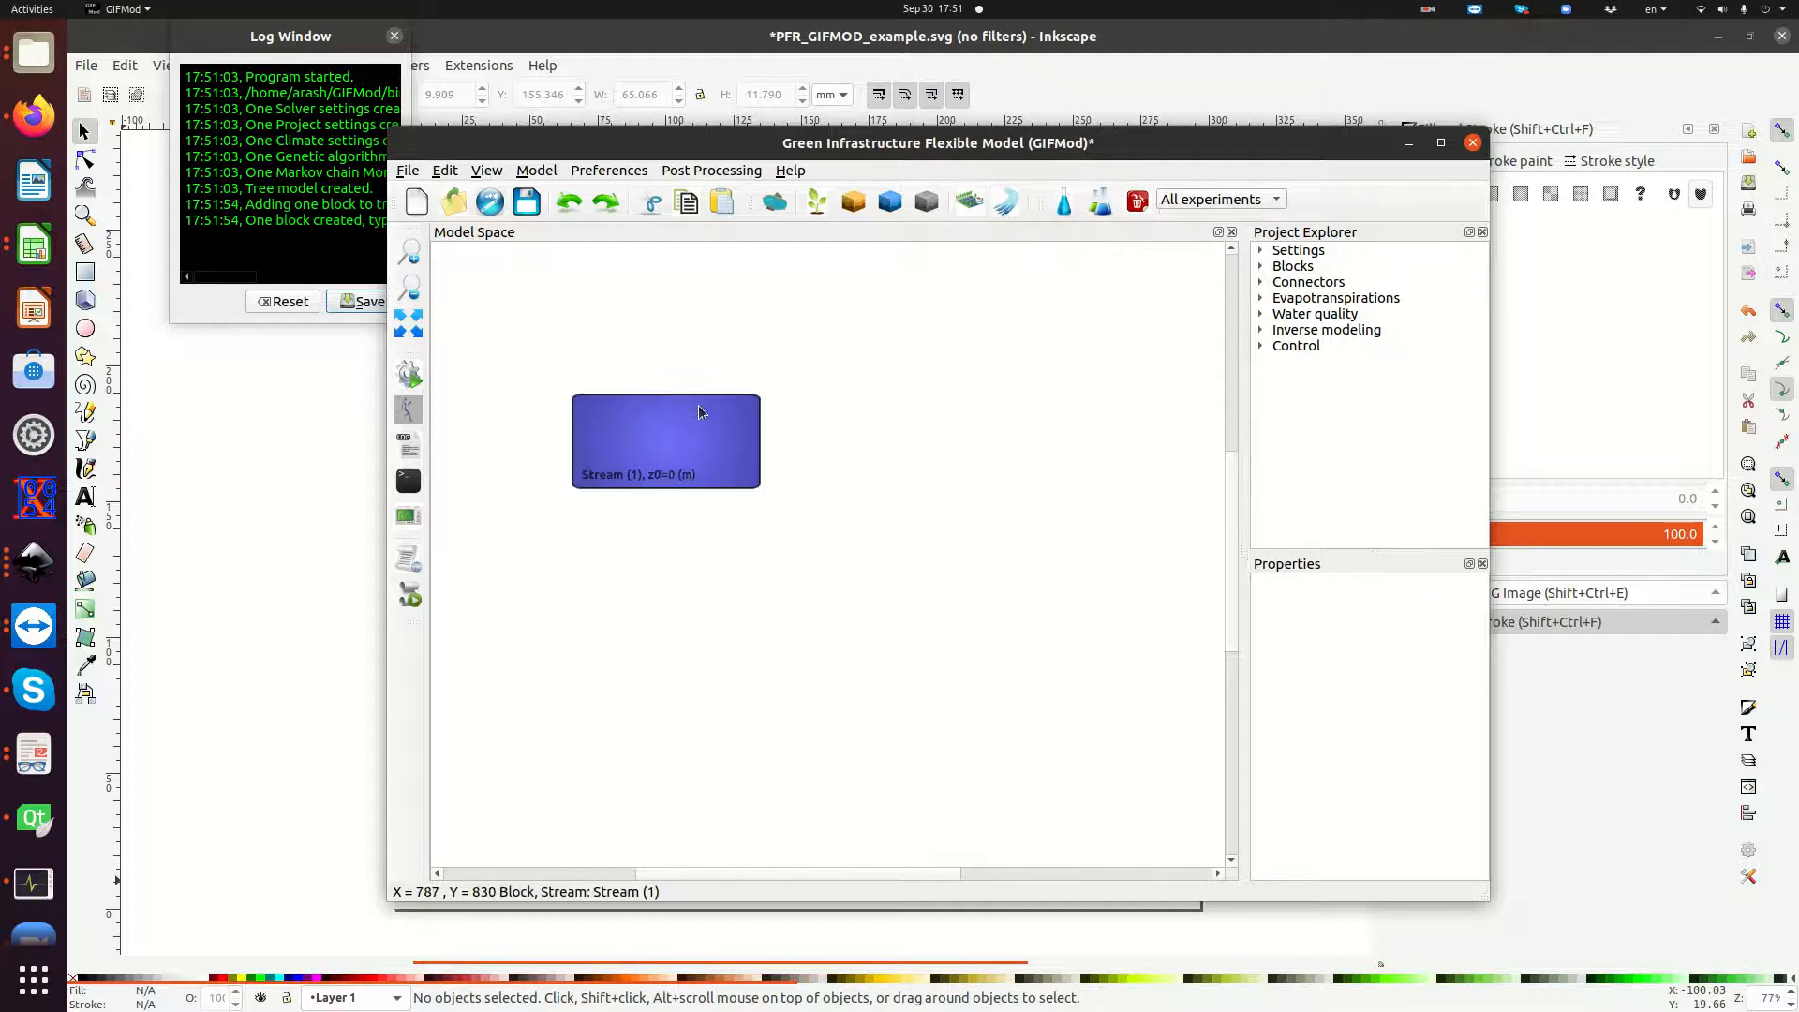
{"action": "left_click", "coordinate": [671, 457]}
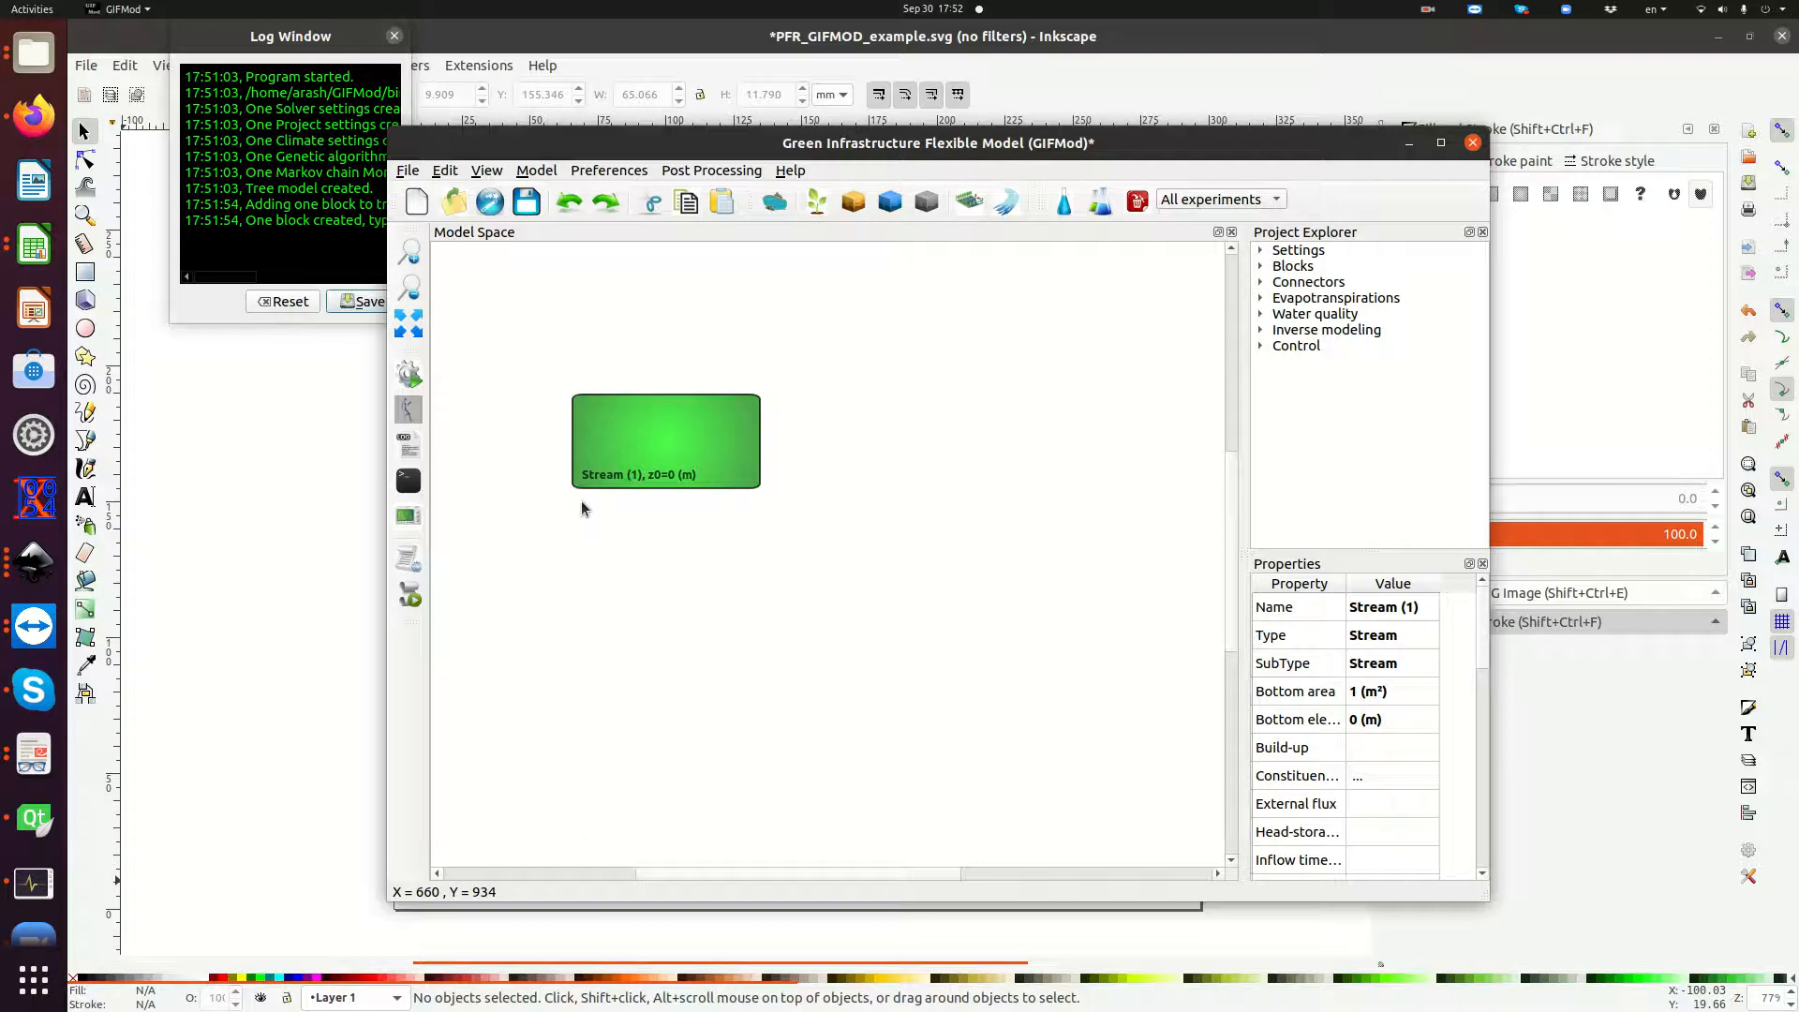
{"action": "left_click", "coordinate": [1355, 699]}
{"action": "left_click", "coordinate": [1367, 692]}
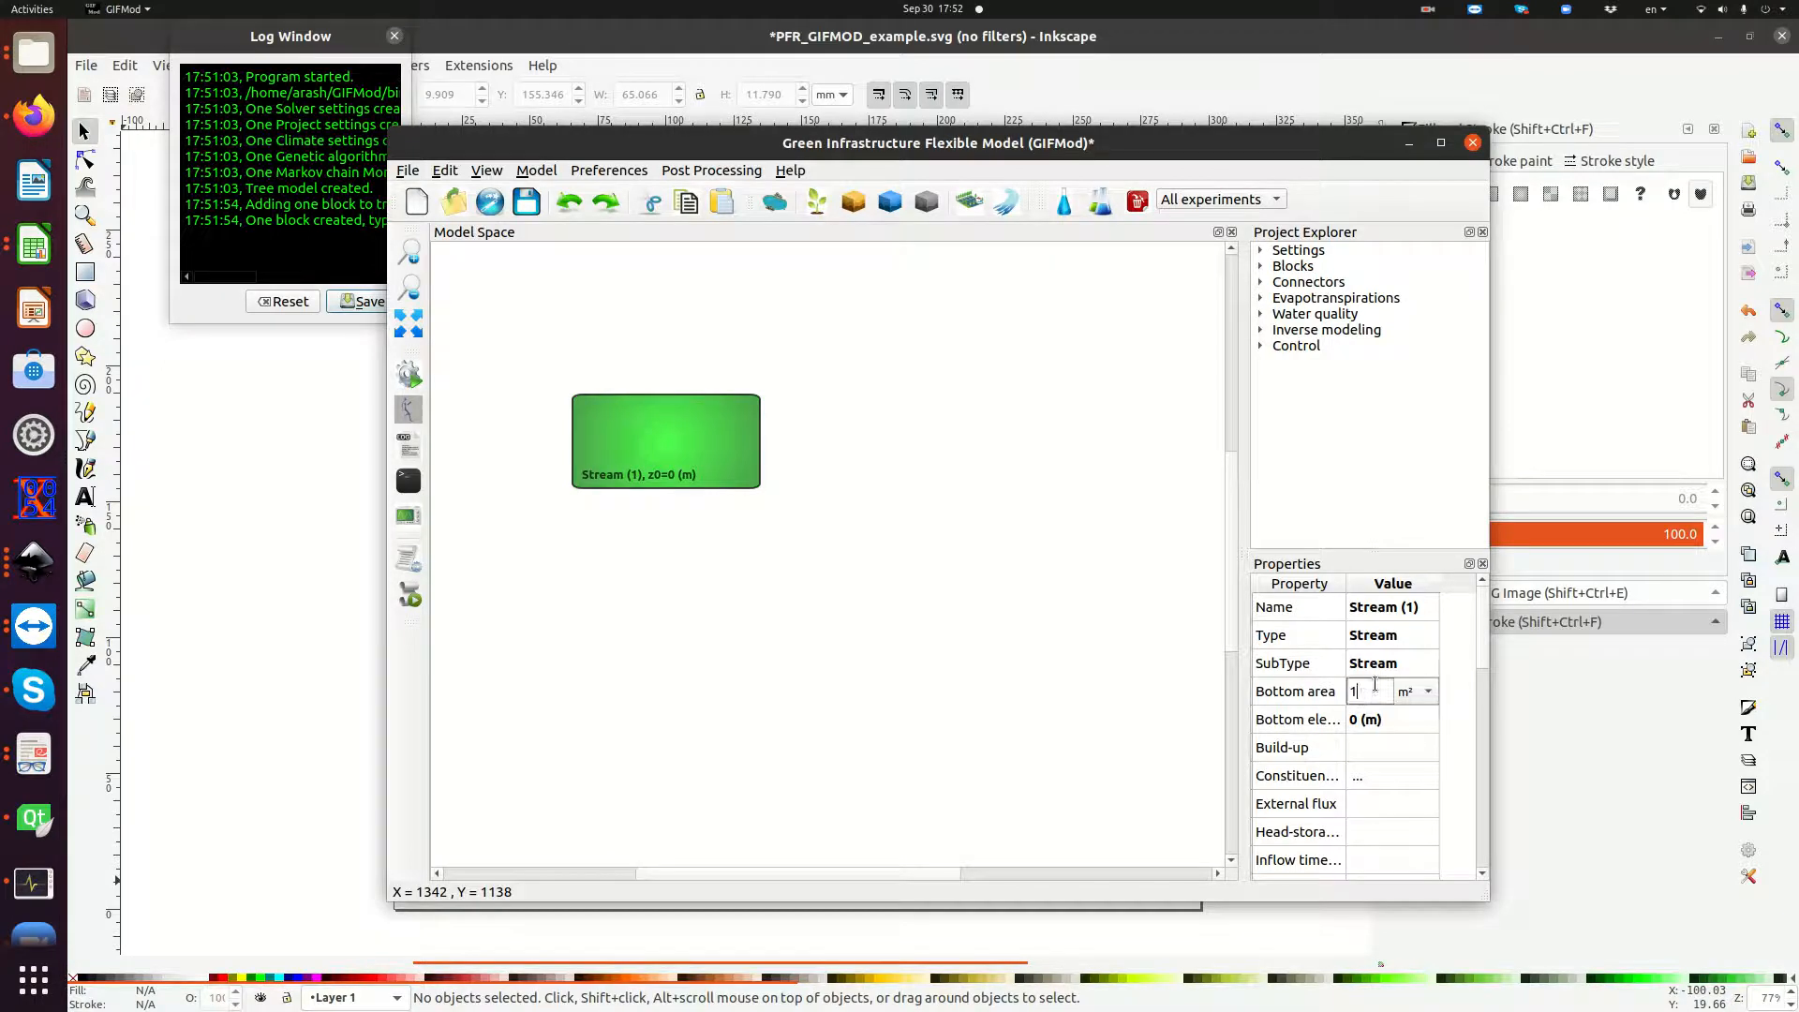
{"action": "type", "text": "20"}
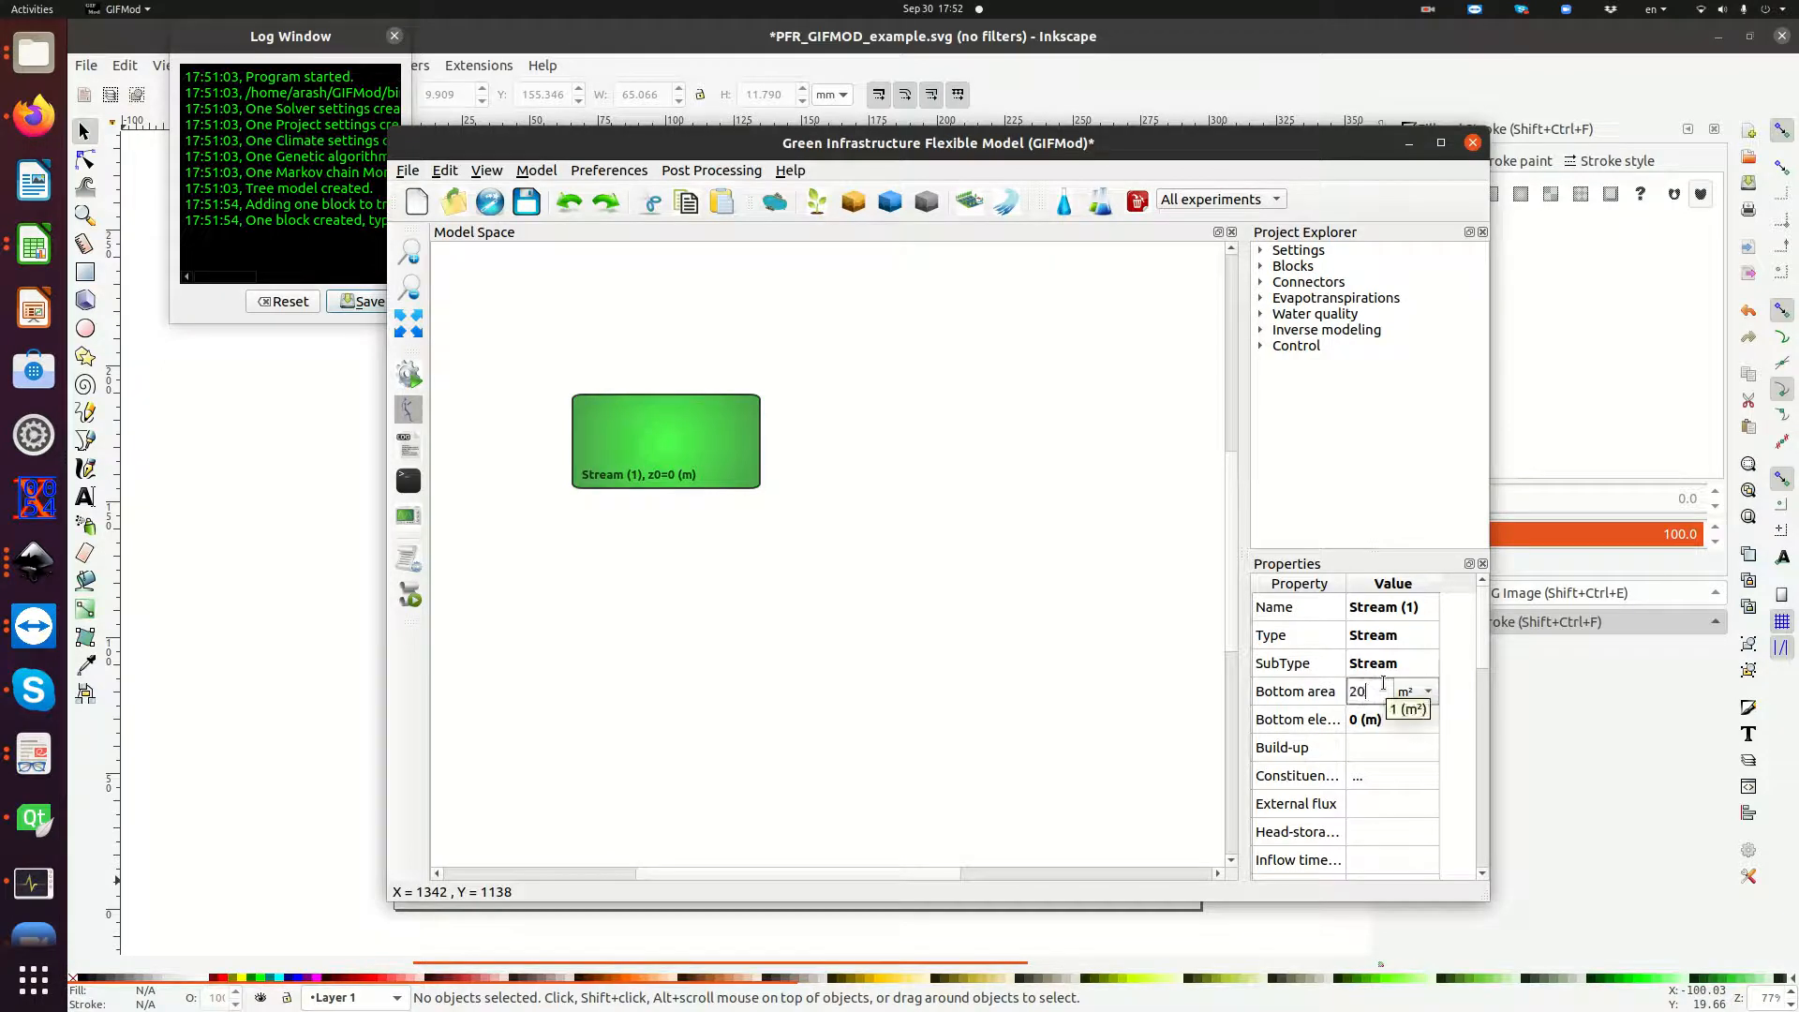
{"action": "key", "text": "Return"}
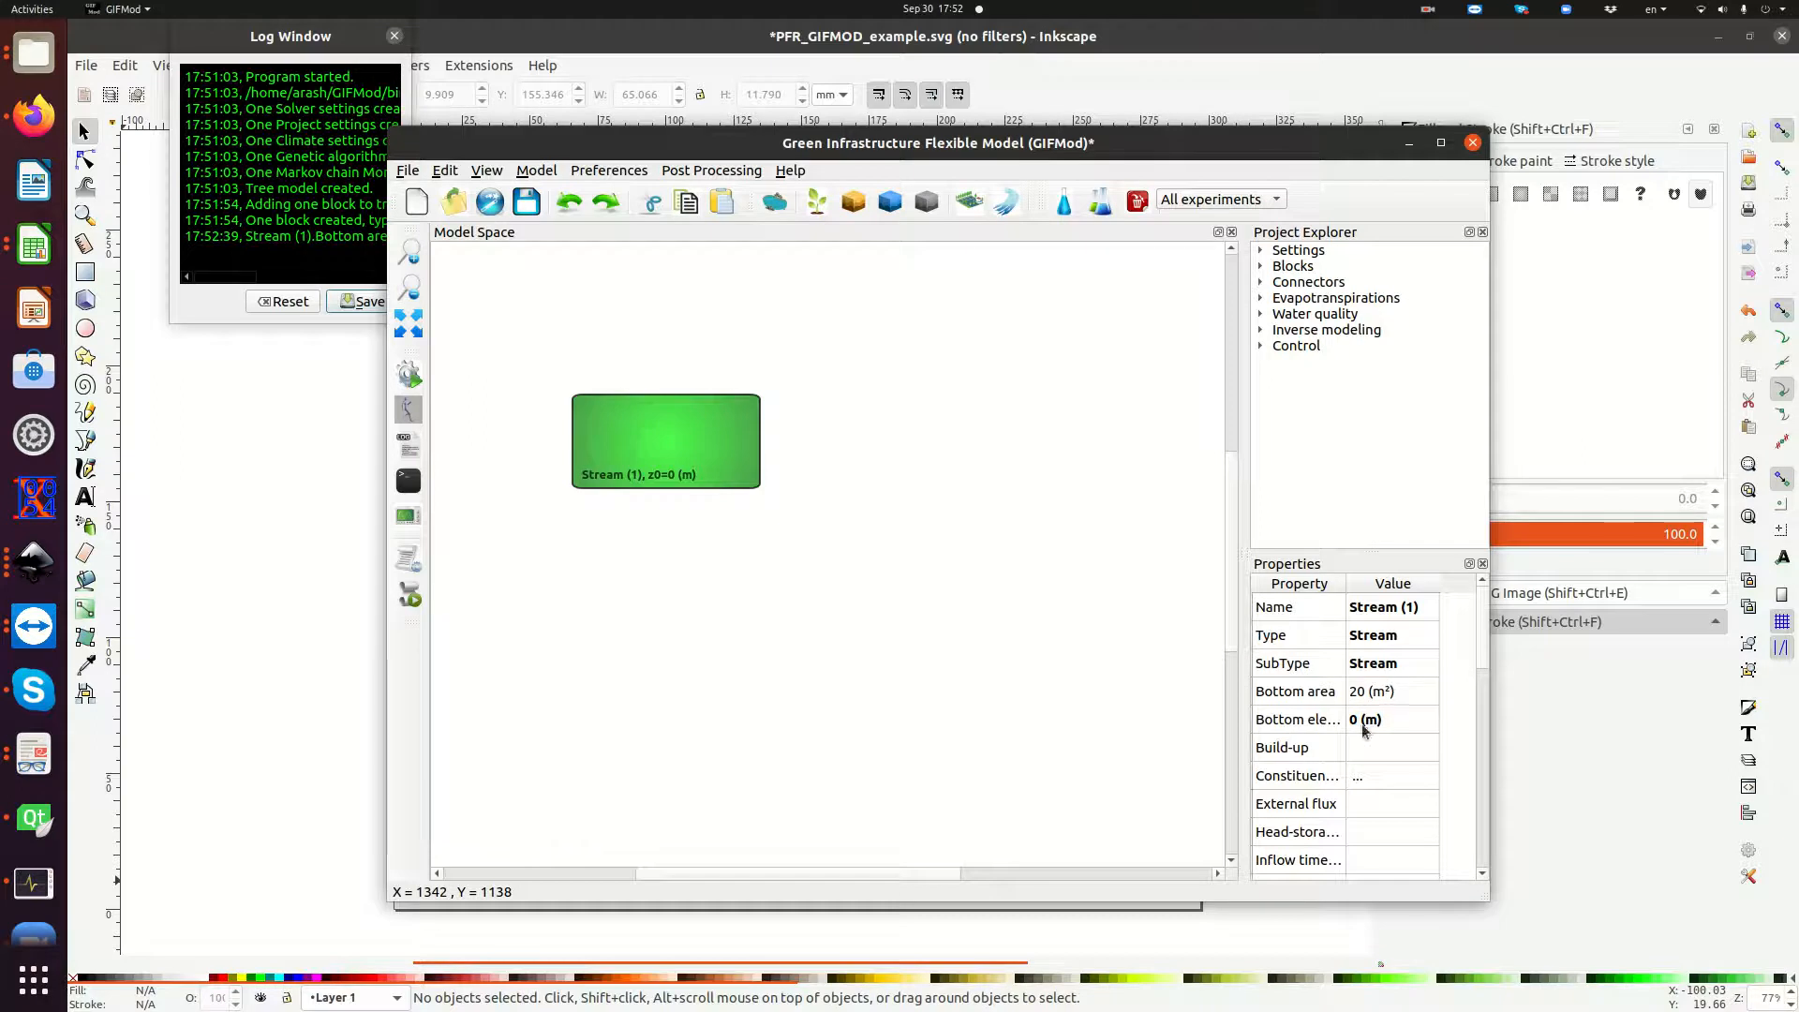
Set the Stream block's initial water depth to 1 m and its Manning's coefficient to 0.01 s/³√m.
{"action": "scroll", "coordinate": [1364, 725], "scroll_direction": "down", "scroll_amount": 1}
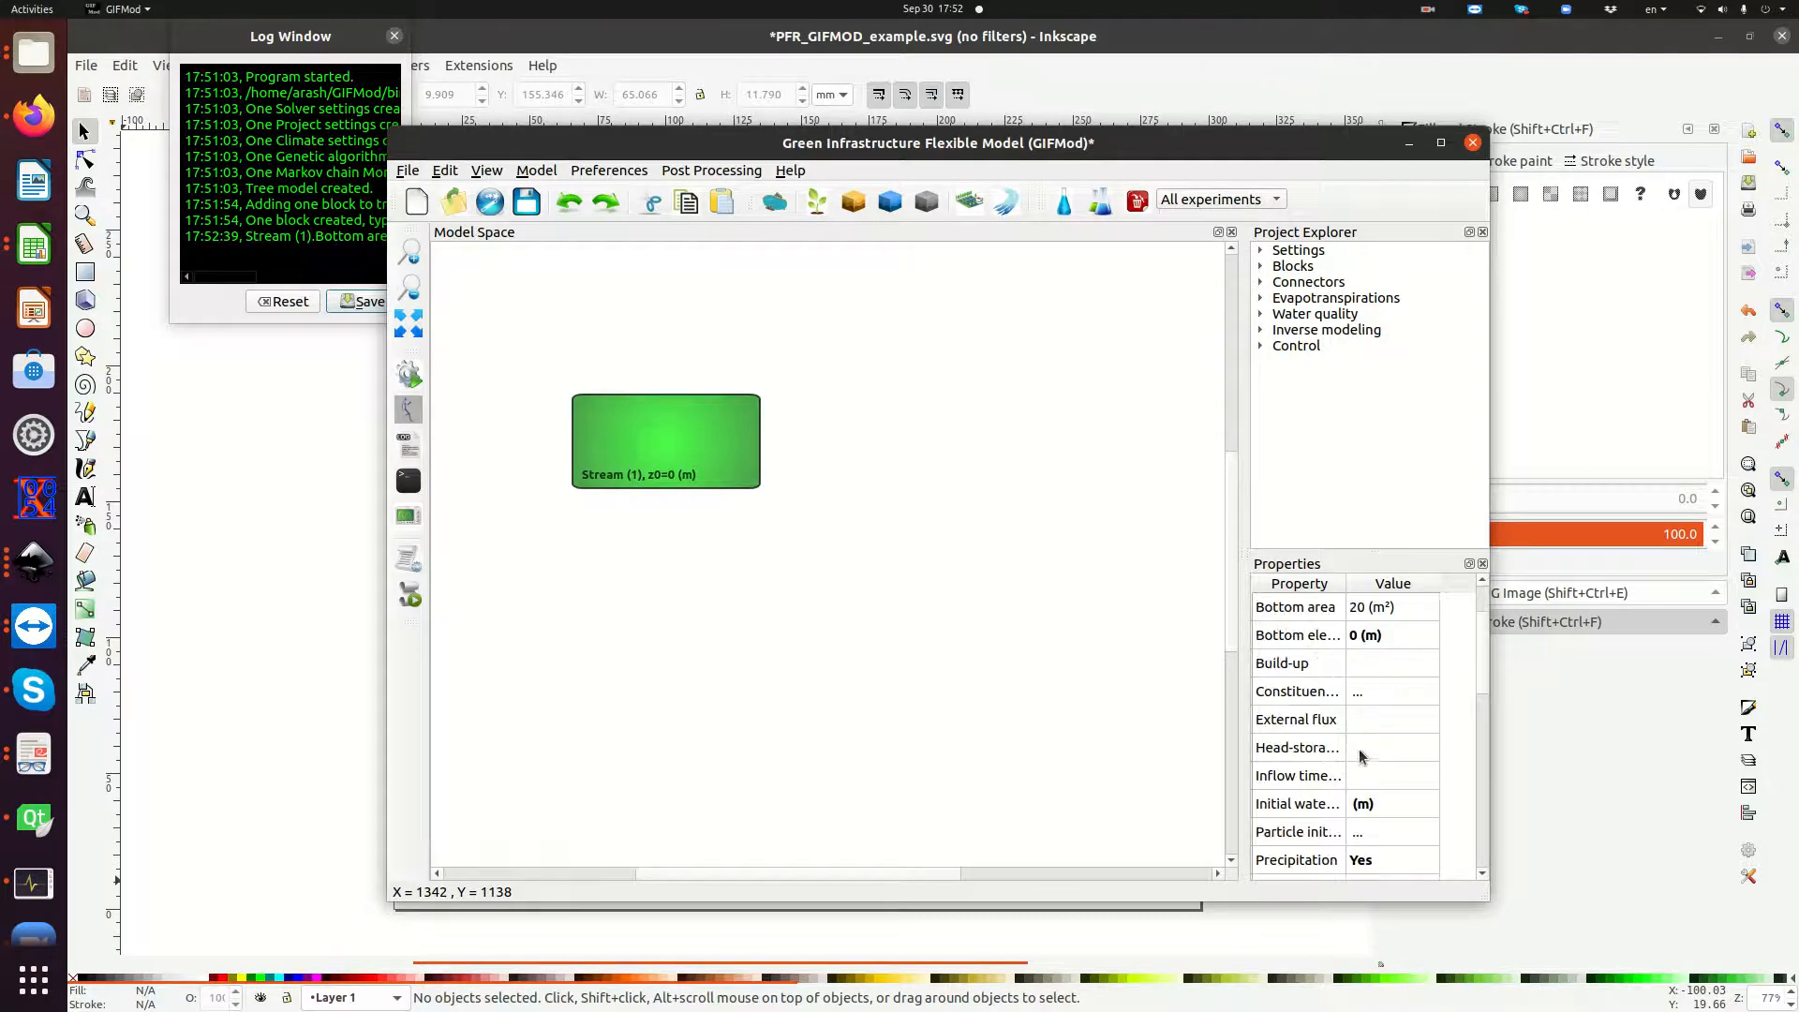
{"action": "double_click", "coordinate": [1351, 808]}
{"action": "key", "text": "Return"}
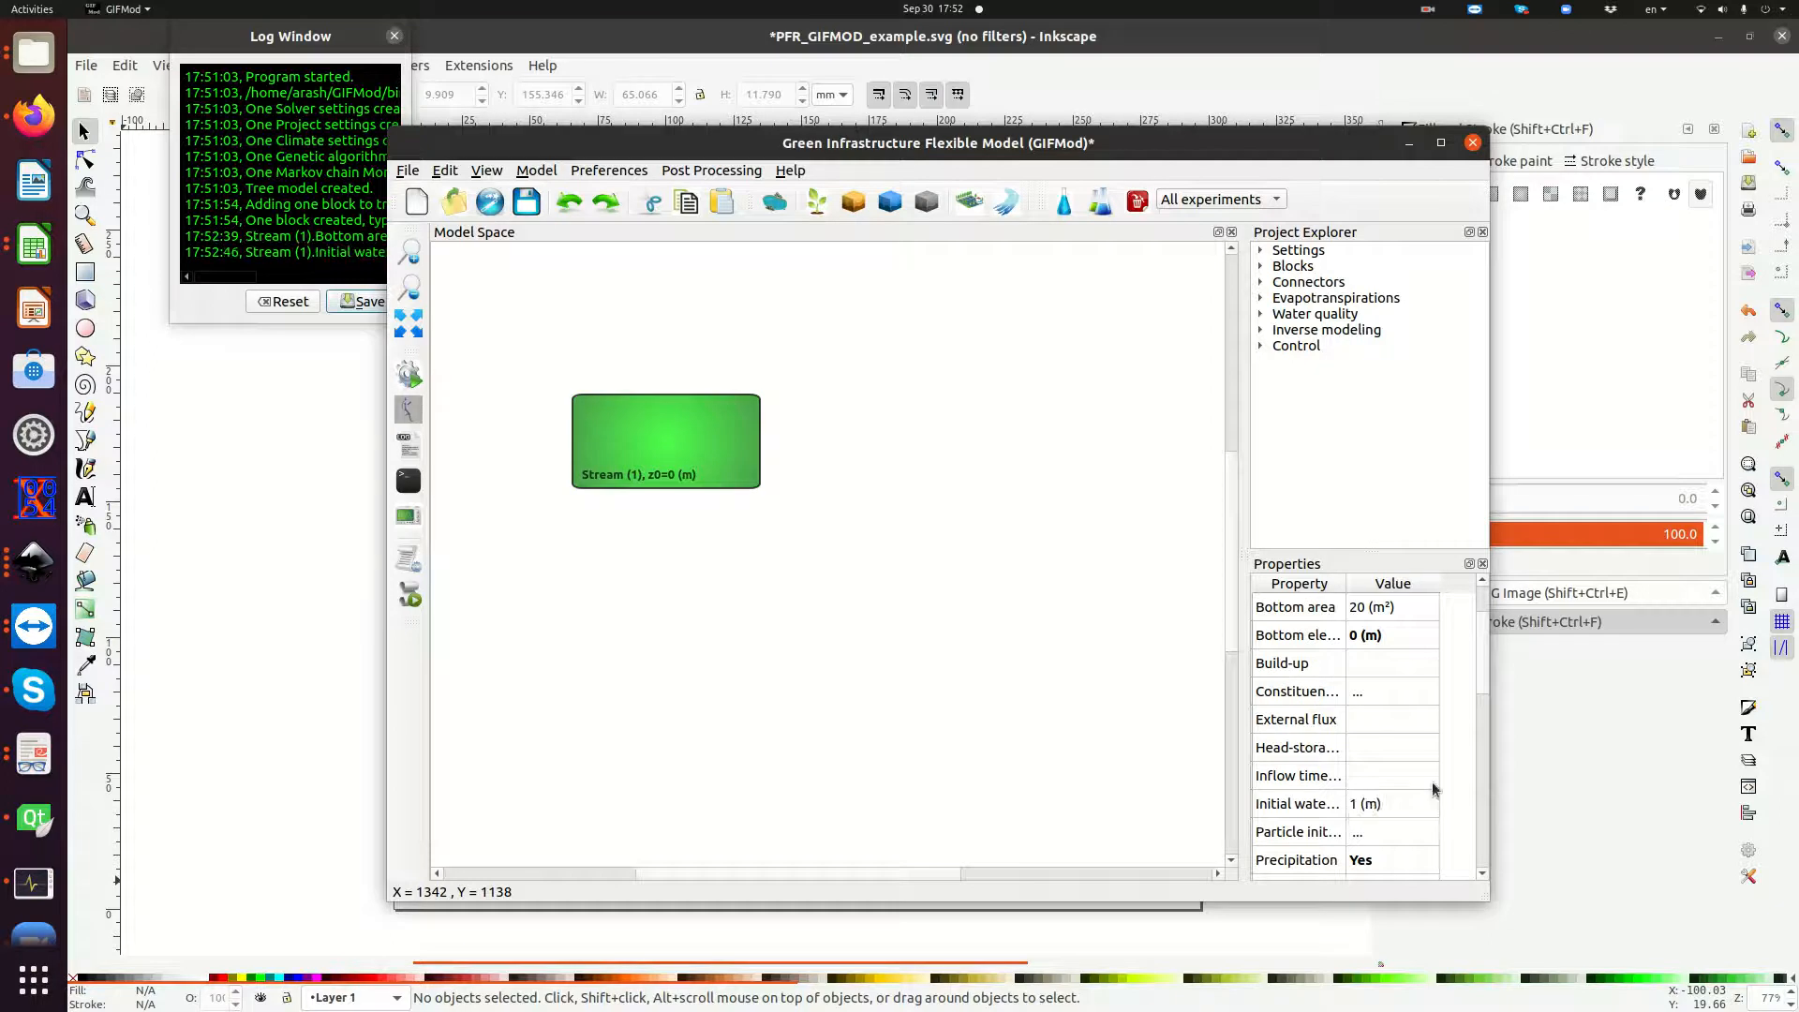
{"action": "scroll", "coordinate": [1363, 732], "scroll_direction": "down", "scroll_amount": 1}
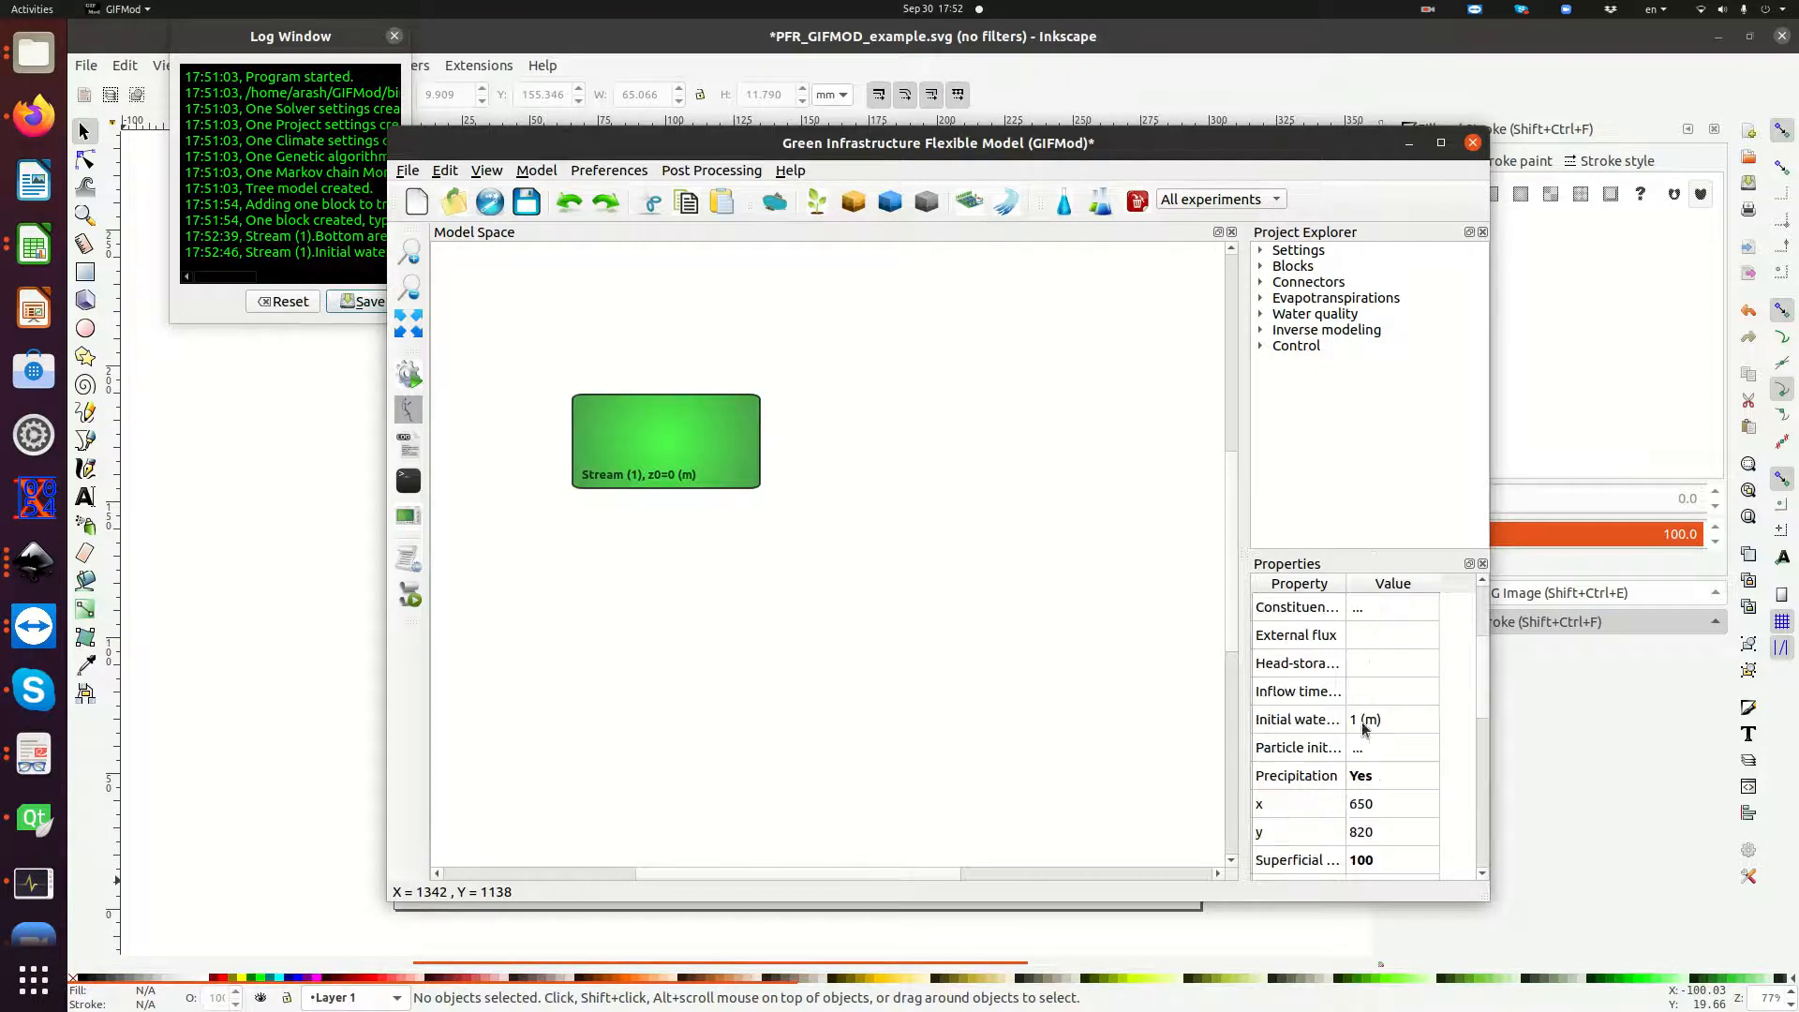
{"action": "scroll", "coordinate": [1355, 753], "scroll_direction": "down", "scroll_amount": 2}
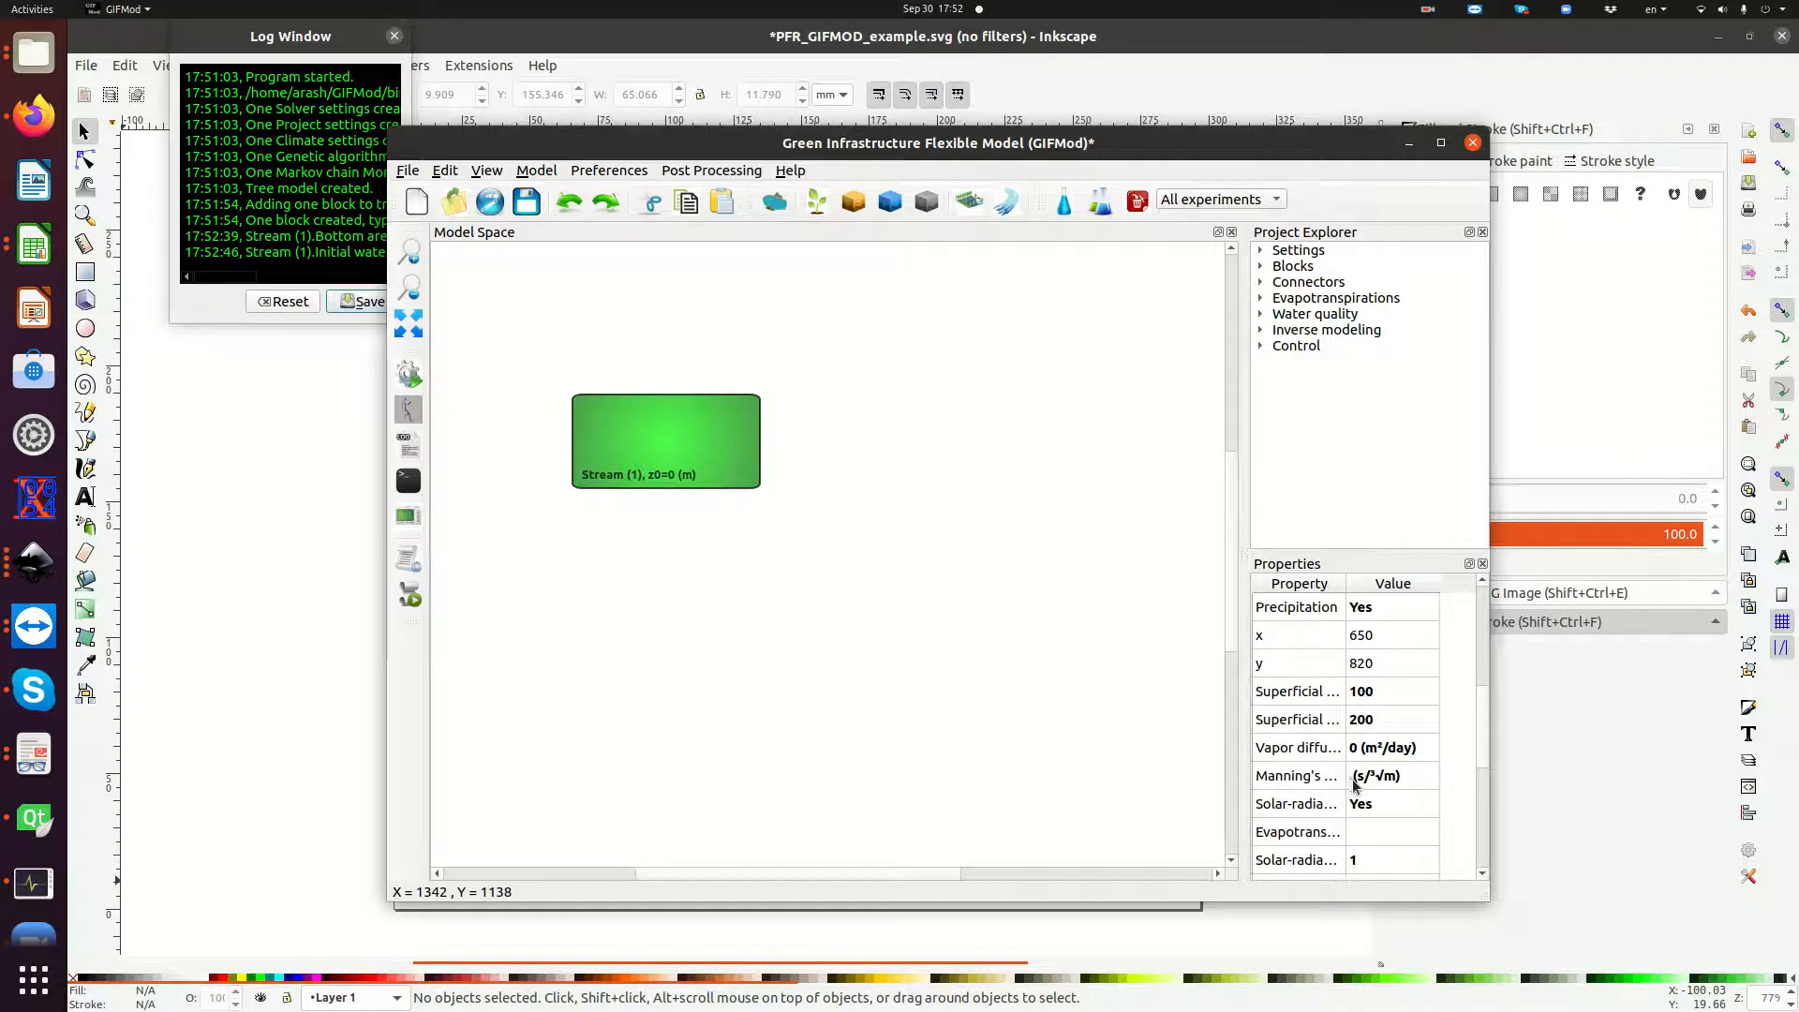
{"action": "double_click", "coordinate": [1353, 783]}
{"action": "type", "text": "0.01"}
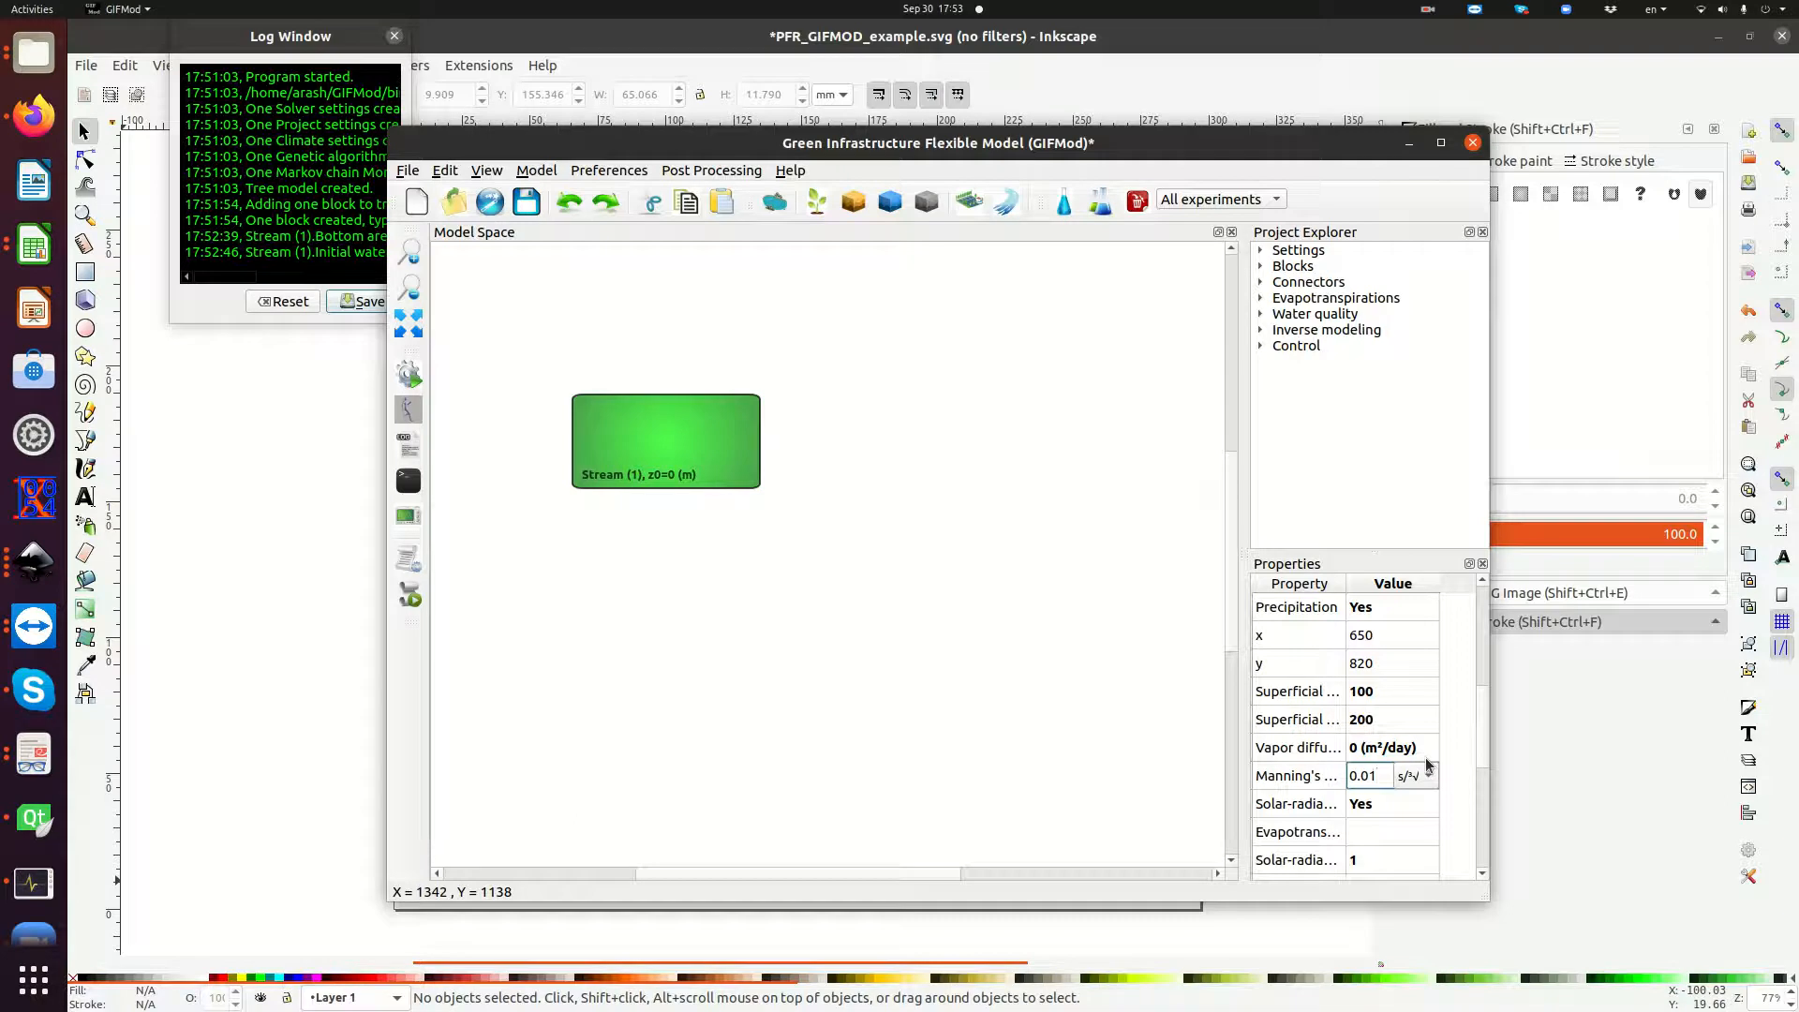
{"action": "key", "text": "Return"}
Set the Stream block's width to 1 m and its length to 20 m.
{"action": "scroll", "coordinate": [1480, 761], "scroll_direction": "down", "scroll_amount": 2}
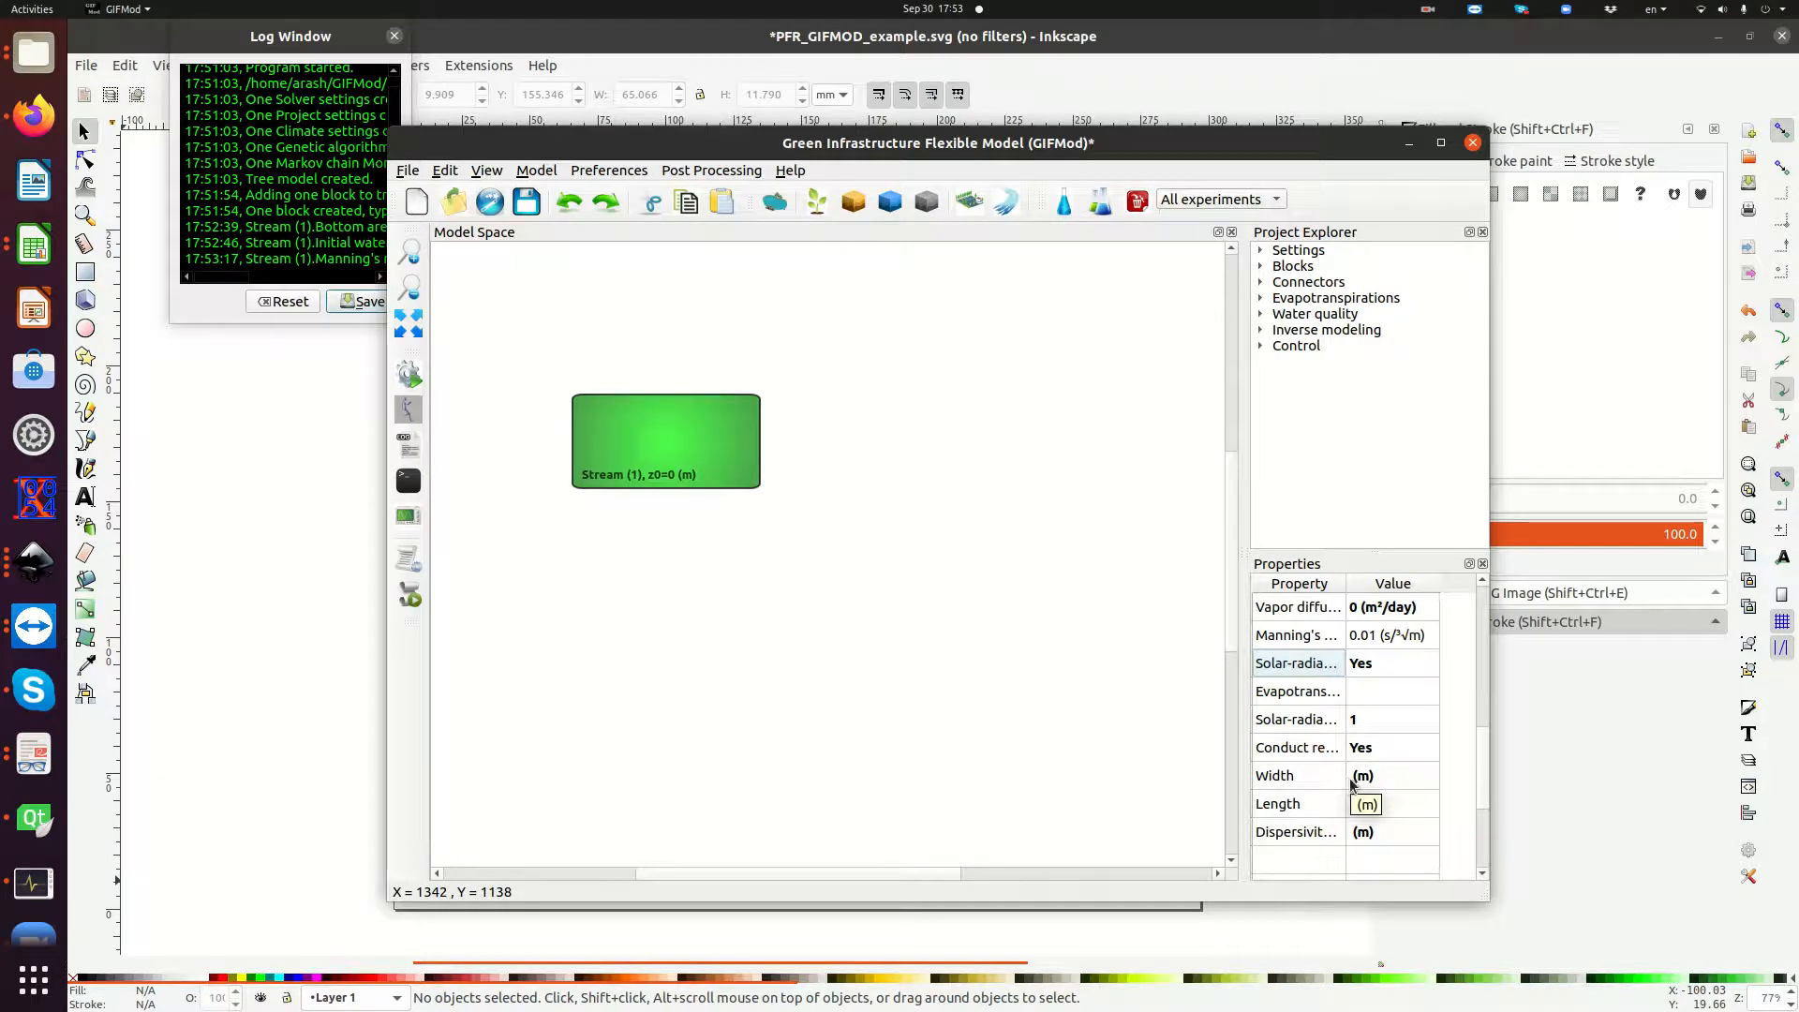
{"action": "double_click", "coordinate": [1355, 777]}
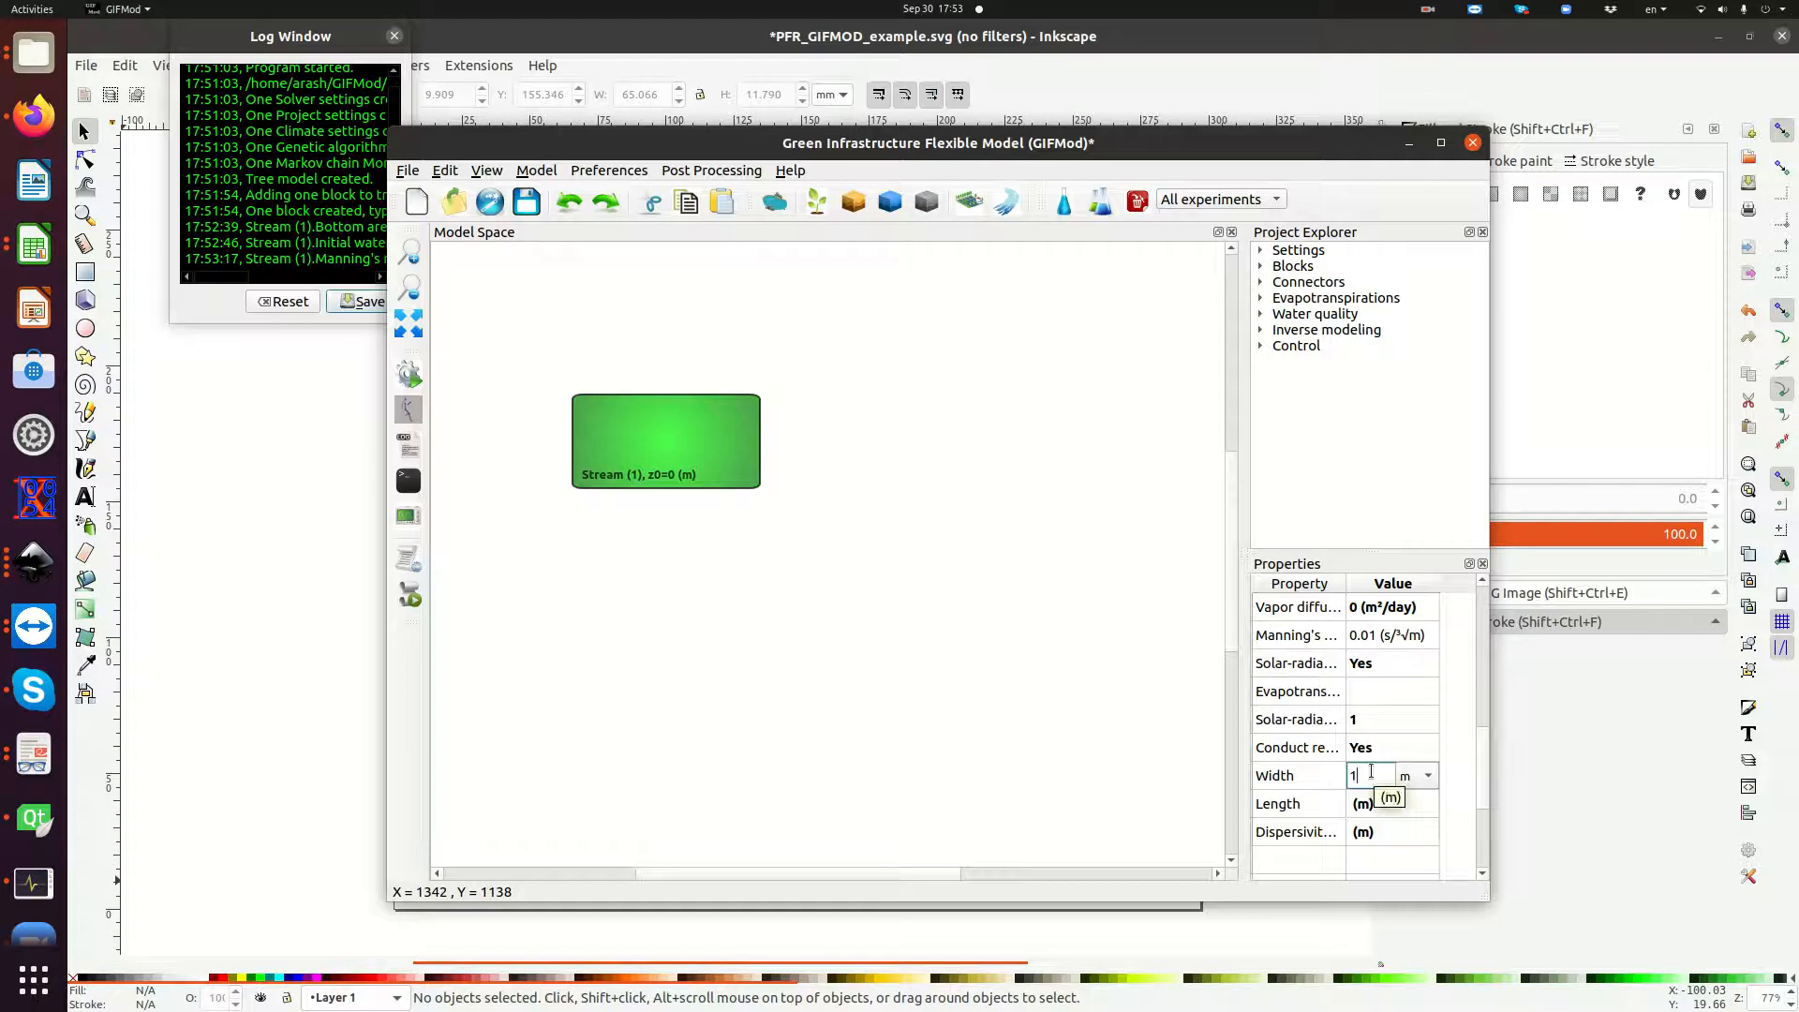
{"action": "key", "text": "Return"}
{"action": "double_click", "coordinate": [1353, 812]}
{"action": "type", "text": "20"}
{"action": "key", "text": "Return"}
{"action": "scroll", "coordinate": [1385, 803], "scroll_direction": "up", "scroll_amount": 5}
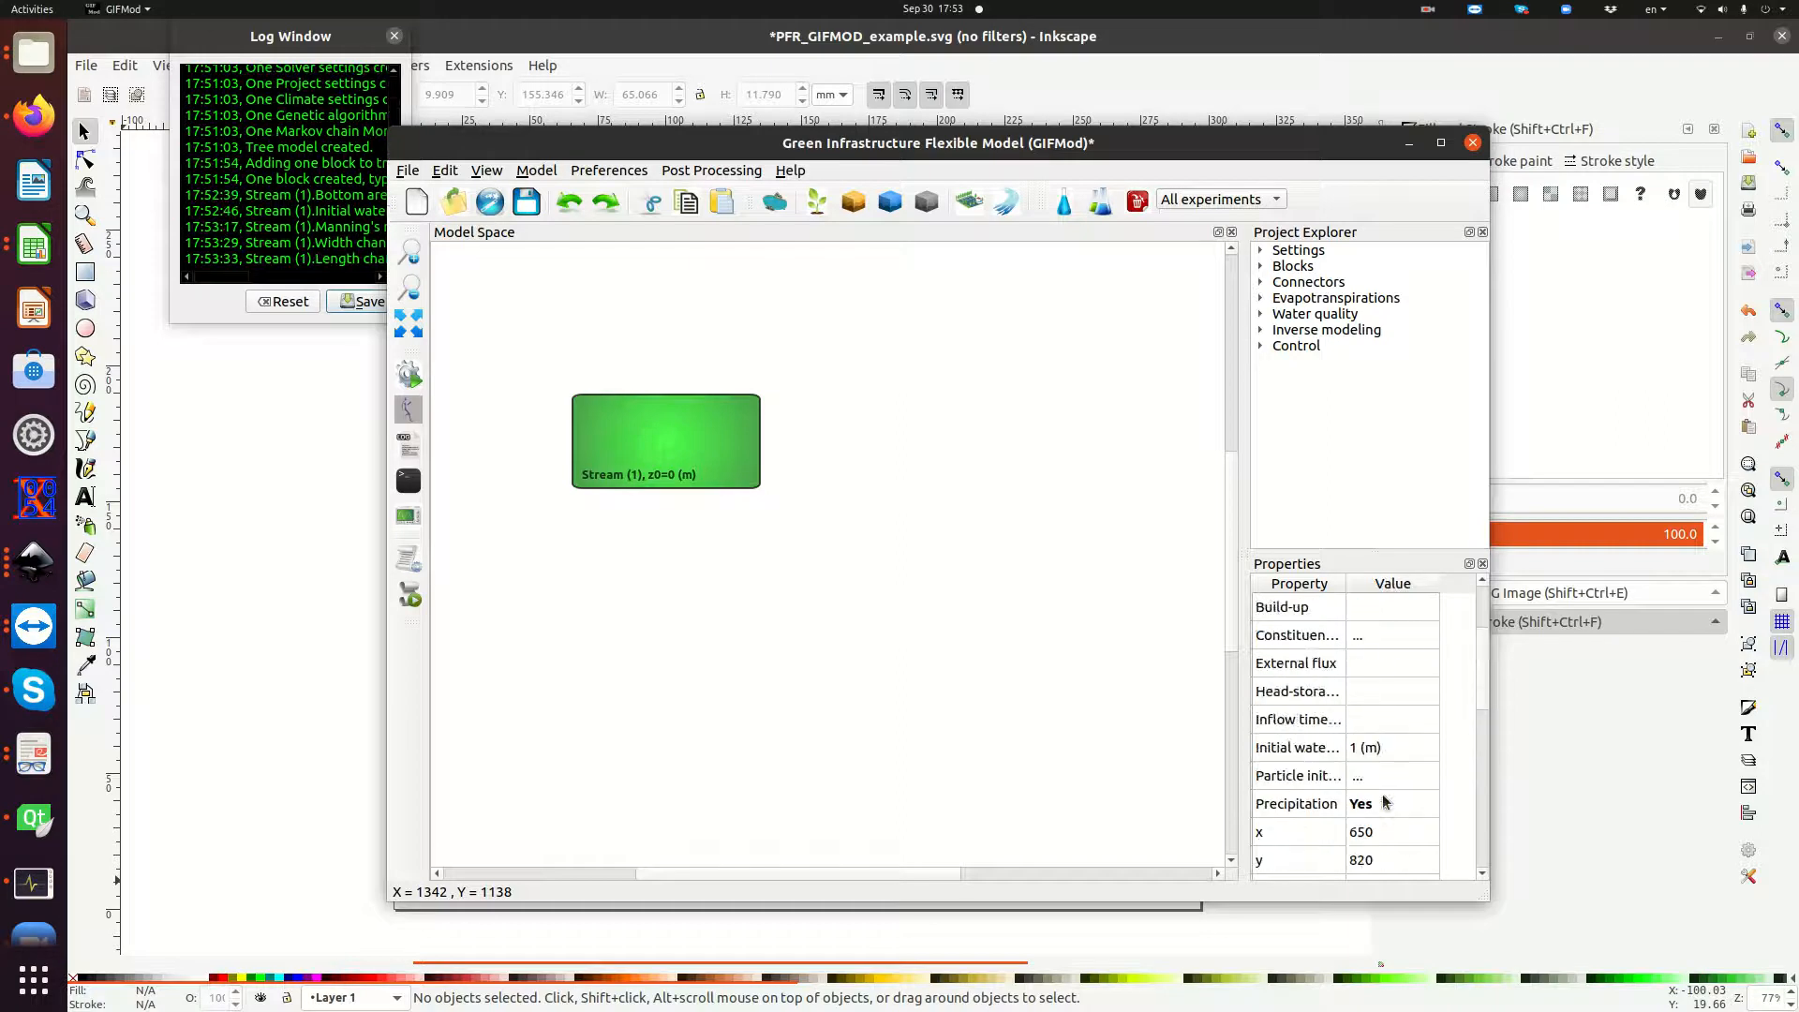
{"action": "scroll", "coordinate": [1346, 763], "scroll_direction": "down", "scroll_amount": 5}
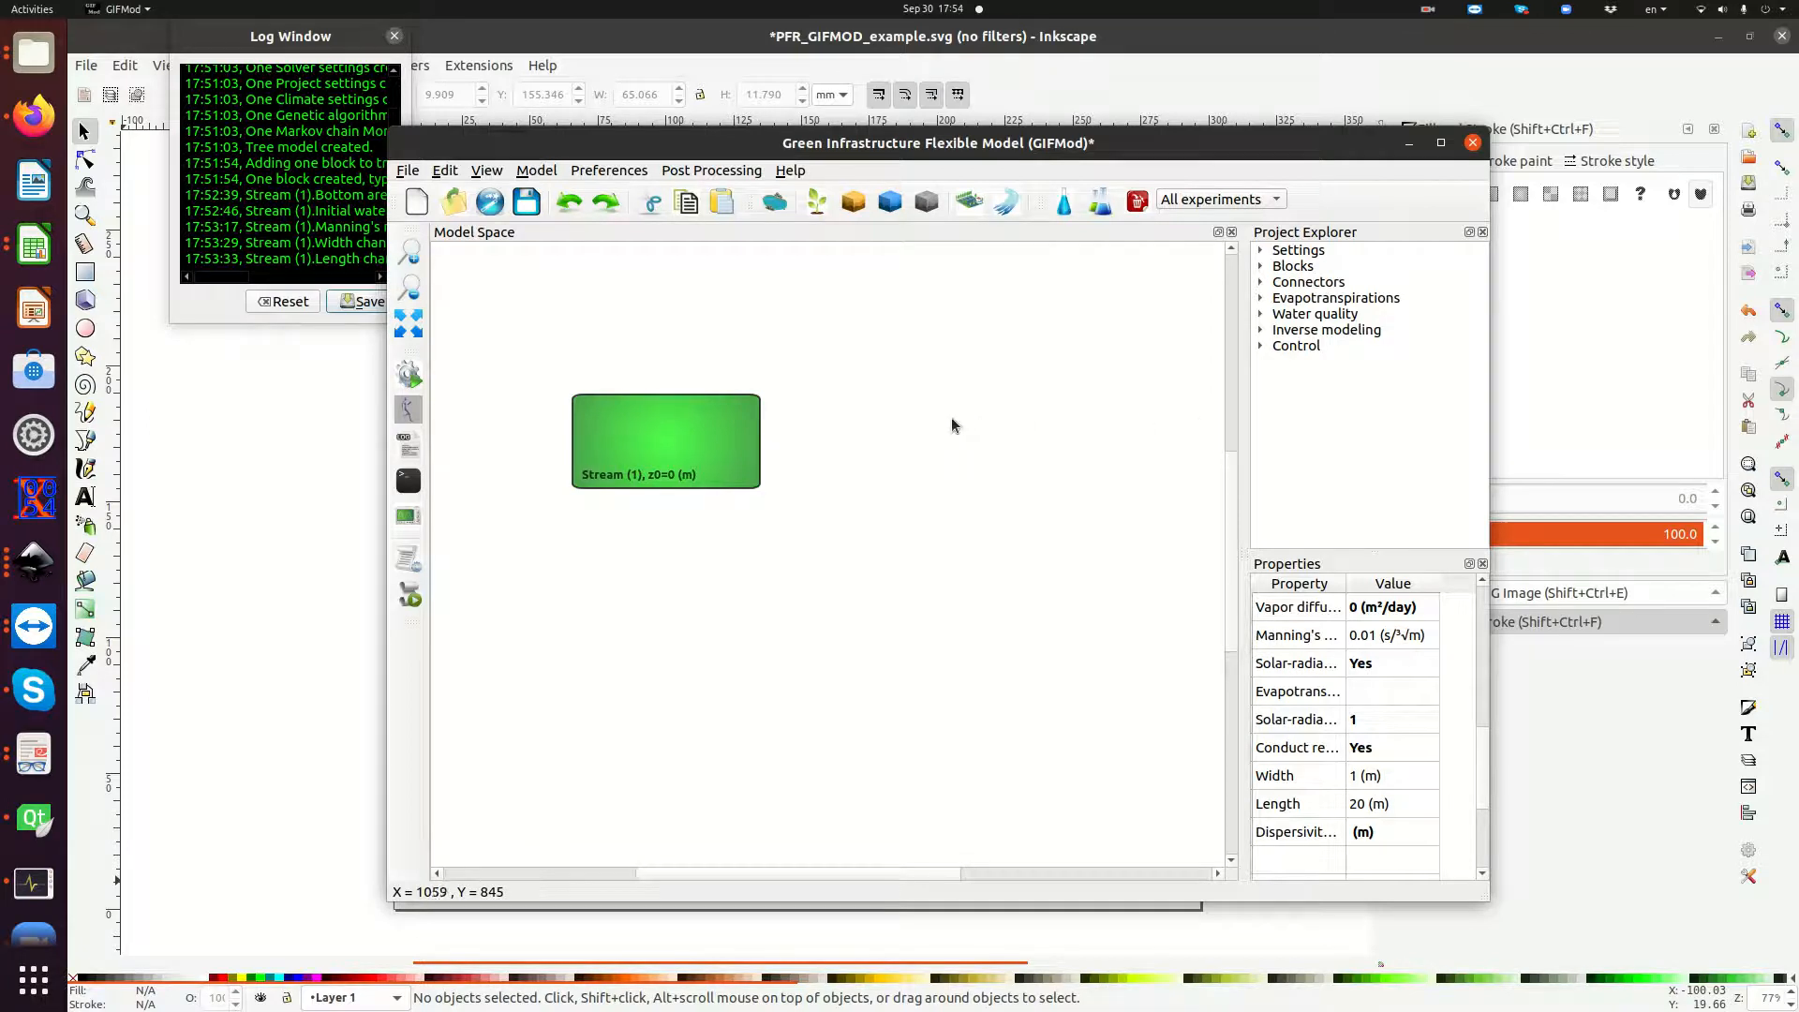
Make a single-row, multi-column horizontal 2D array from the Stream block, with 20 m between cells in the x direction.
{"action": "right_click", "coordinate": [637, 447]}
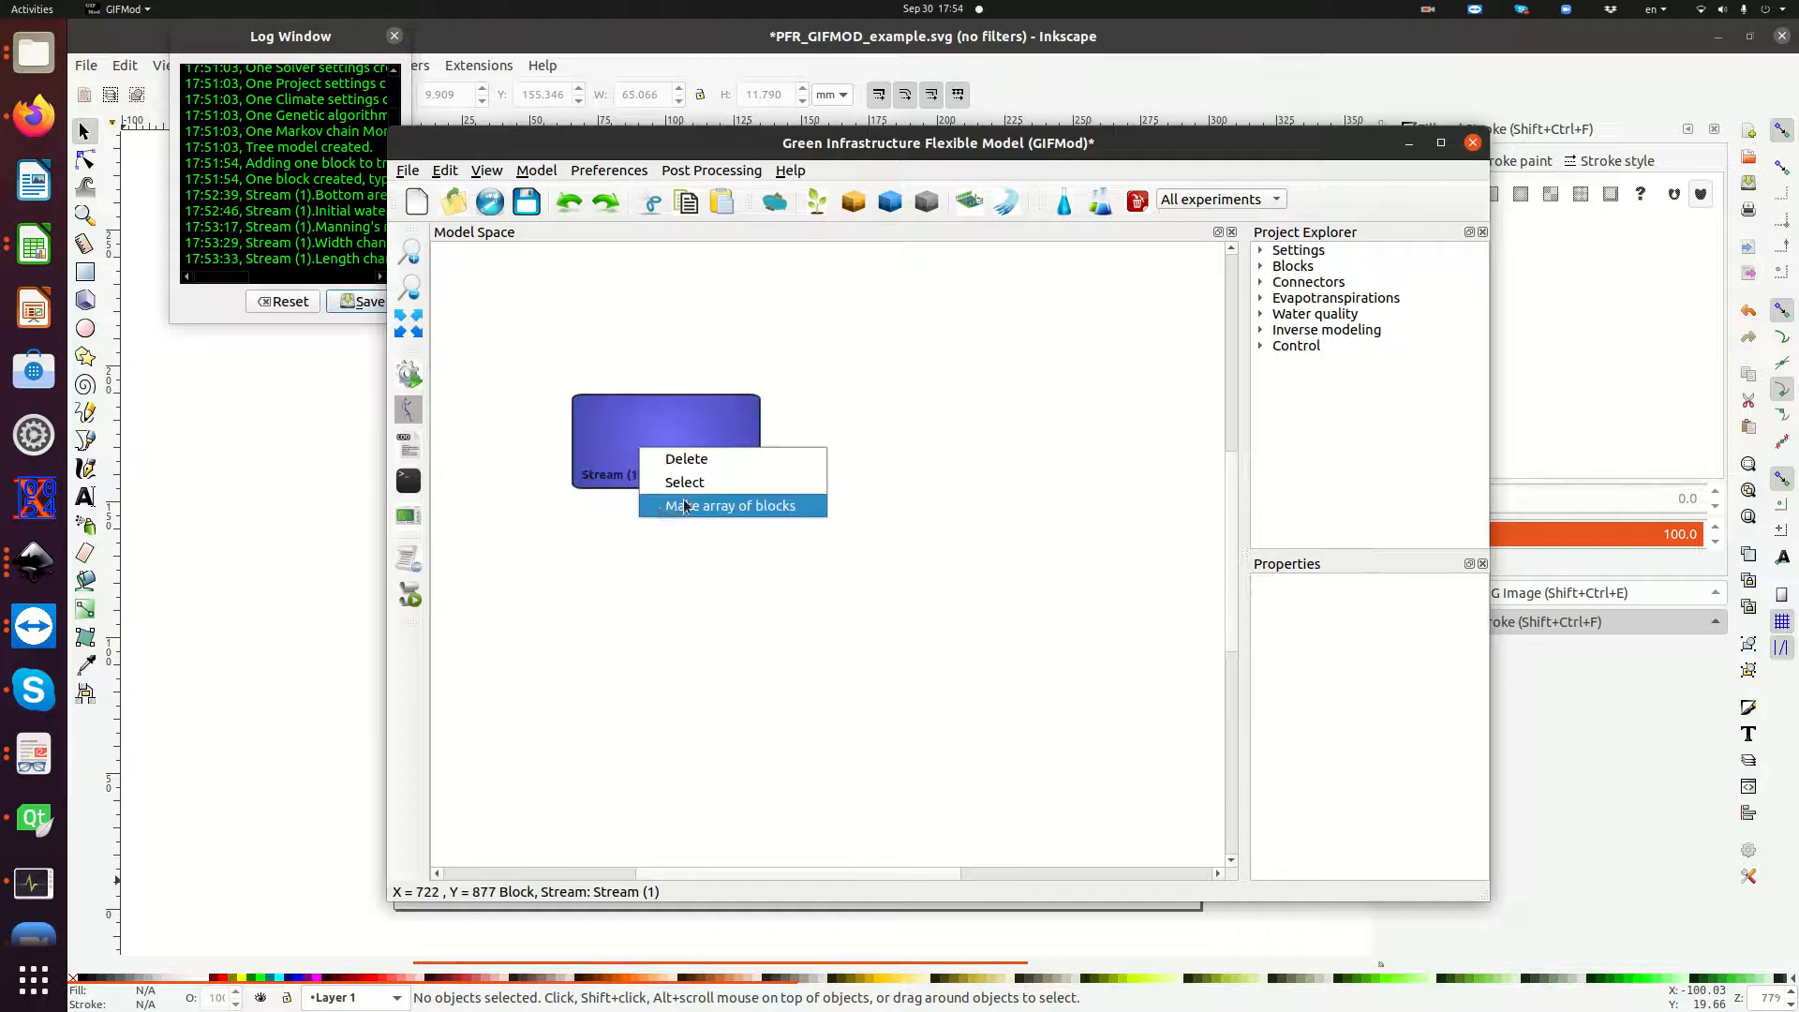
{"action": "left_click", "coordinate": [618, 446]}
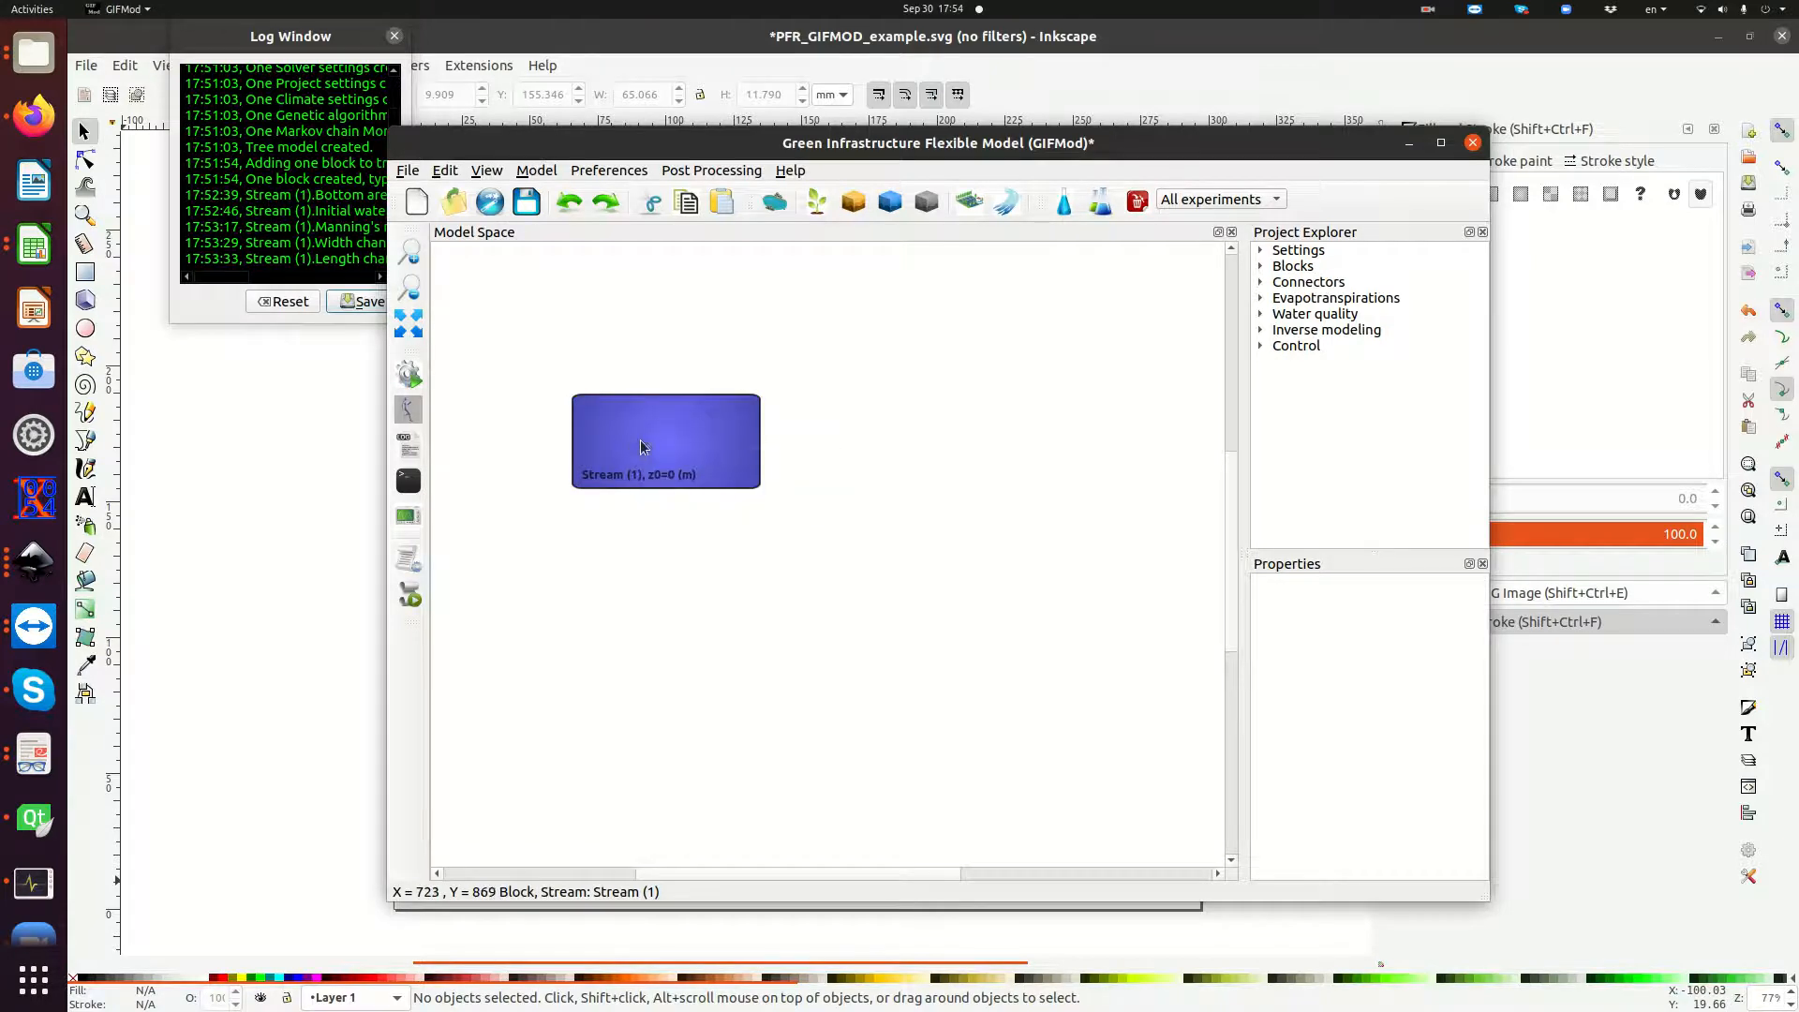
{"action": "right_click", "coordinate": [637, 446]}
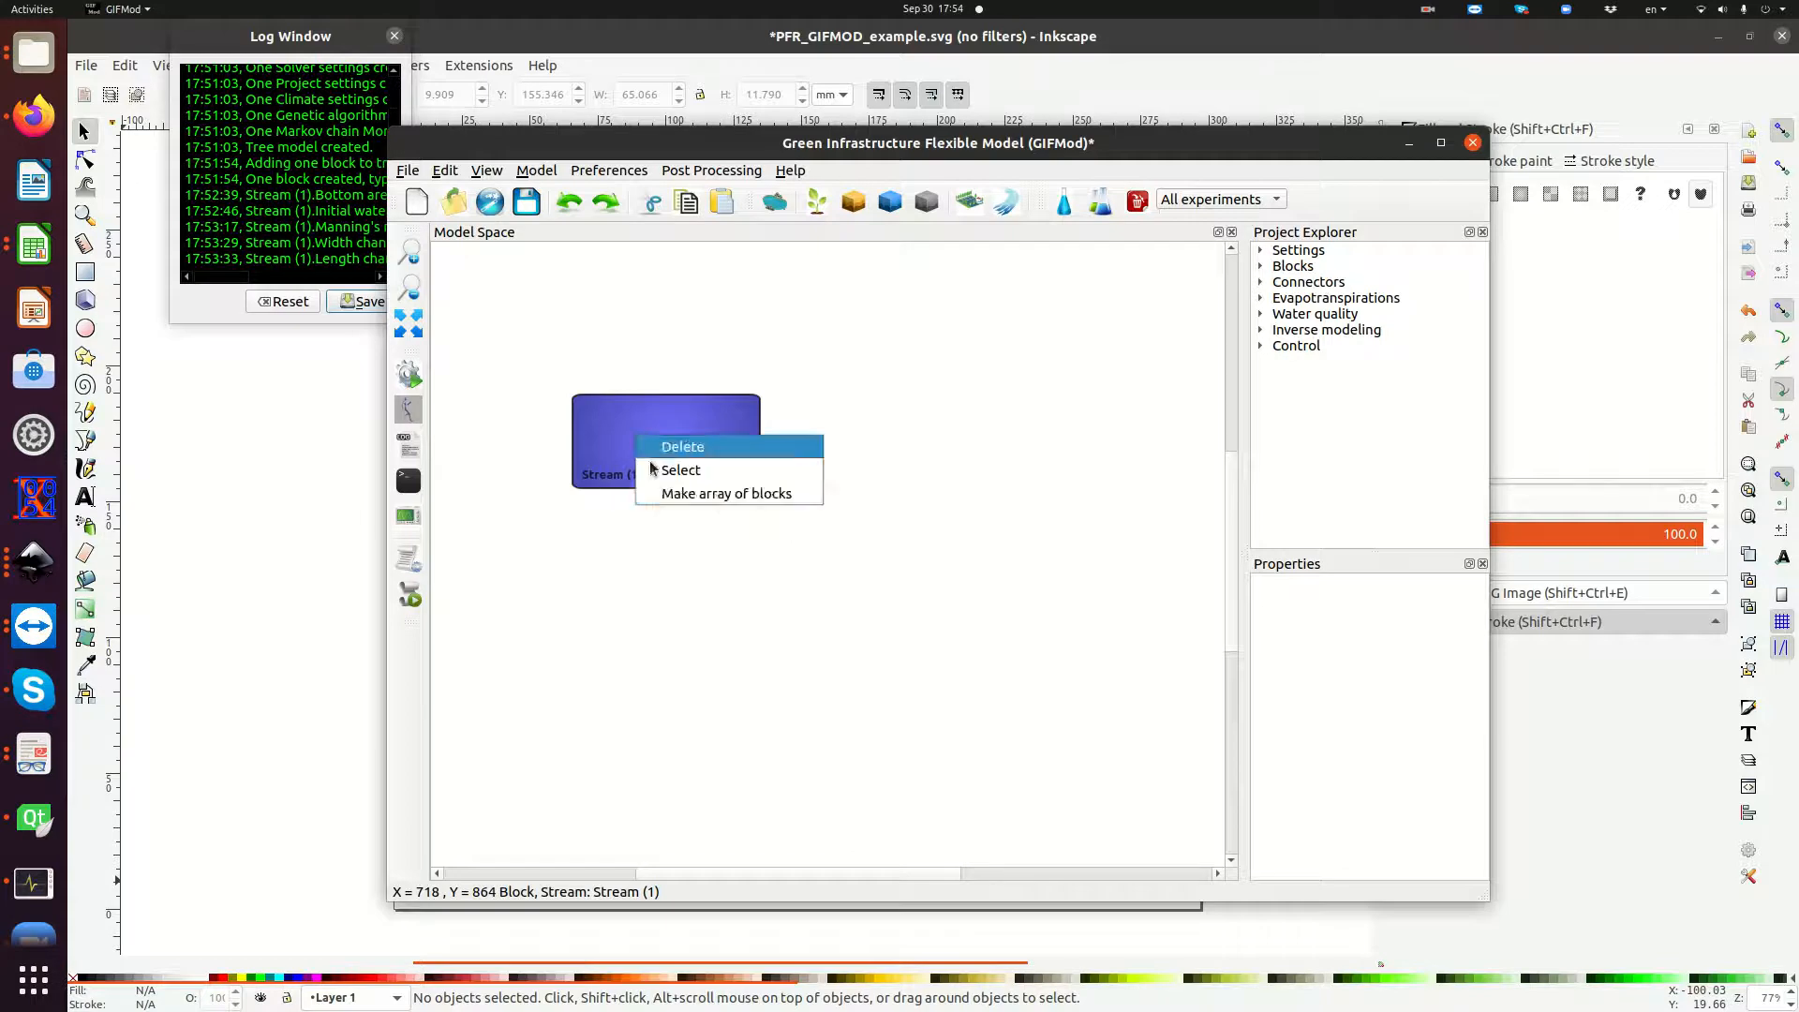
{"action": "left_click", "coordinate": [690, 493]}
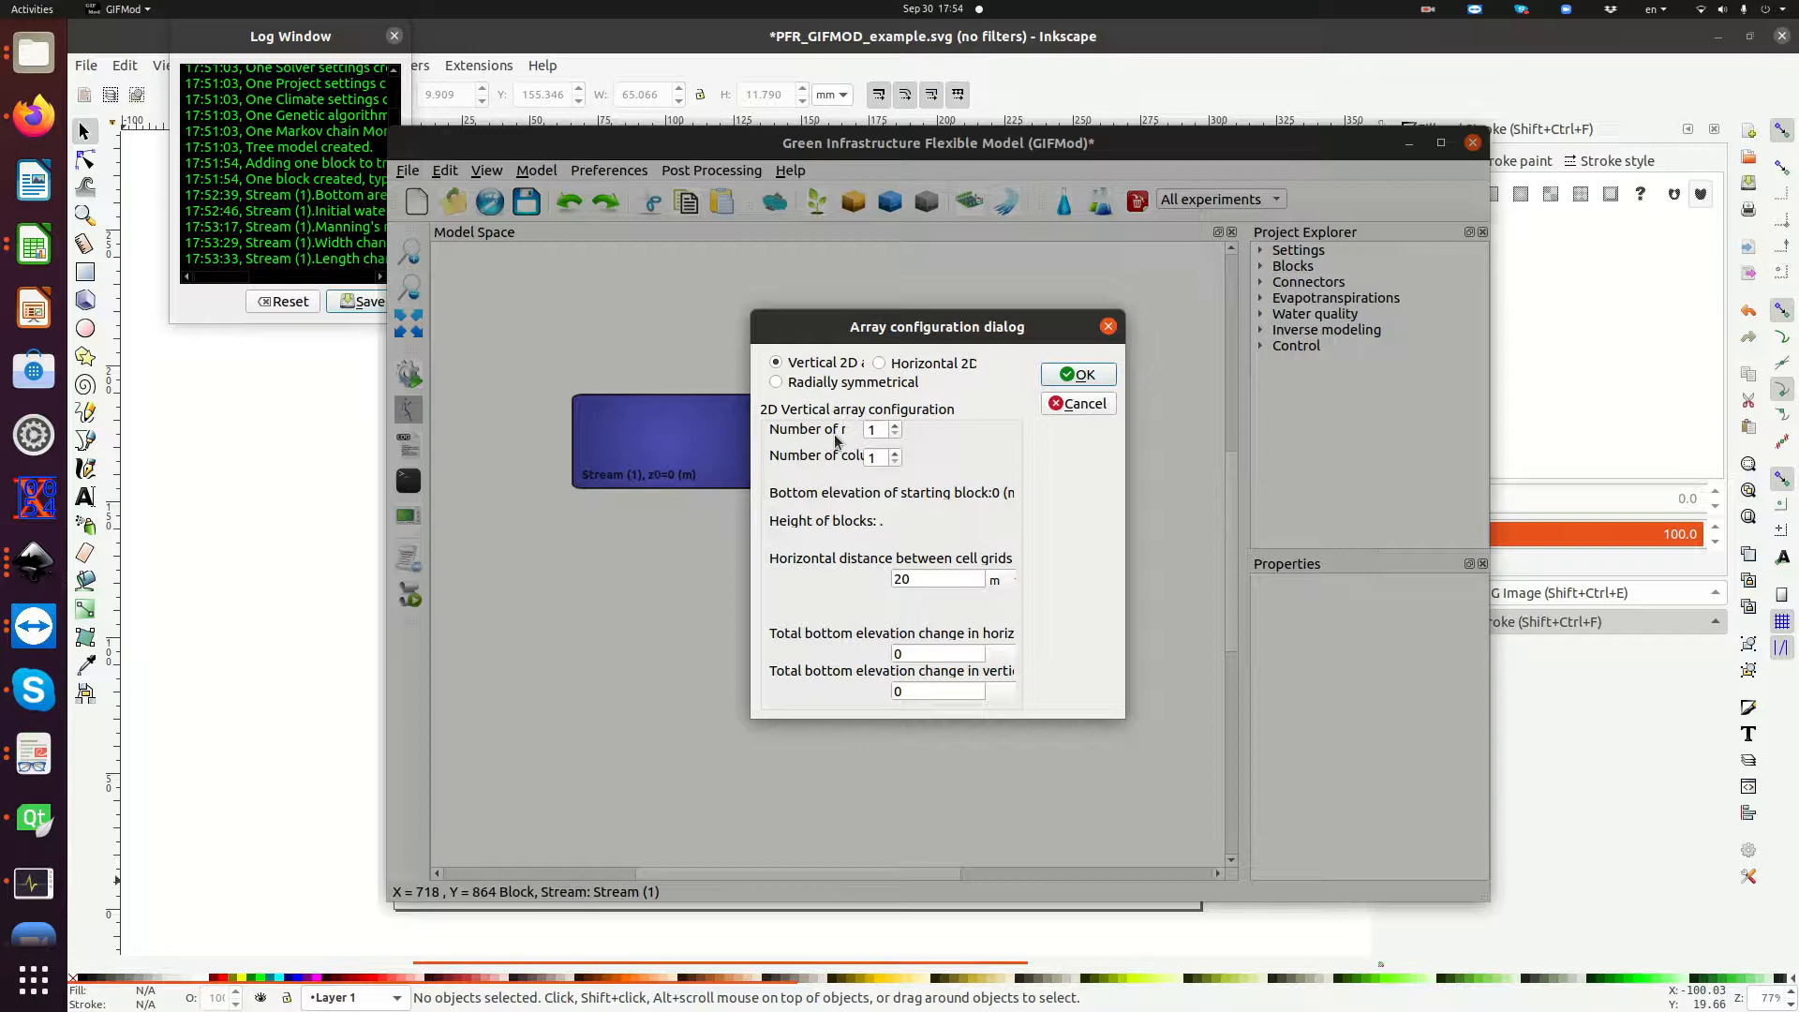
{"action": "left_click", "coordinate": [879, 363]}
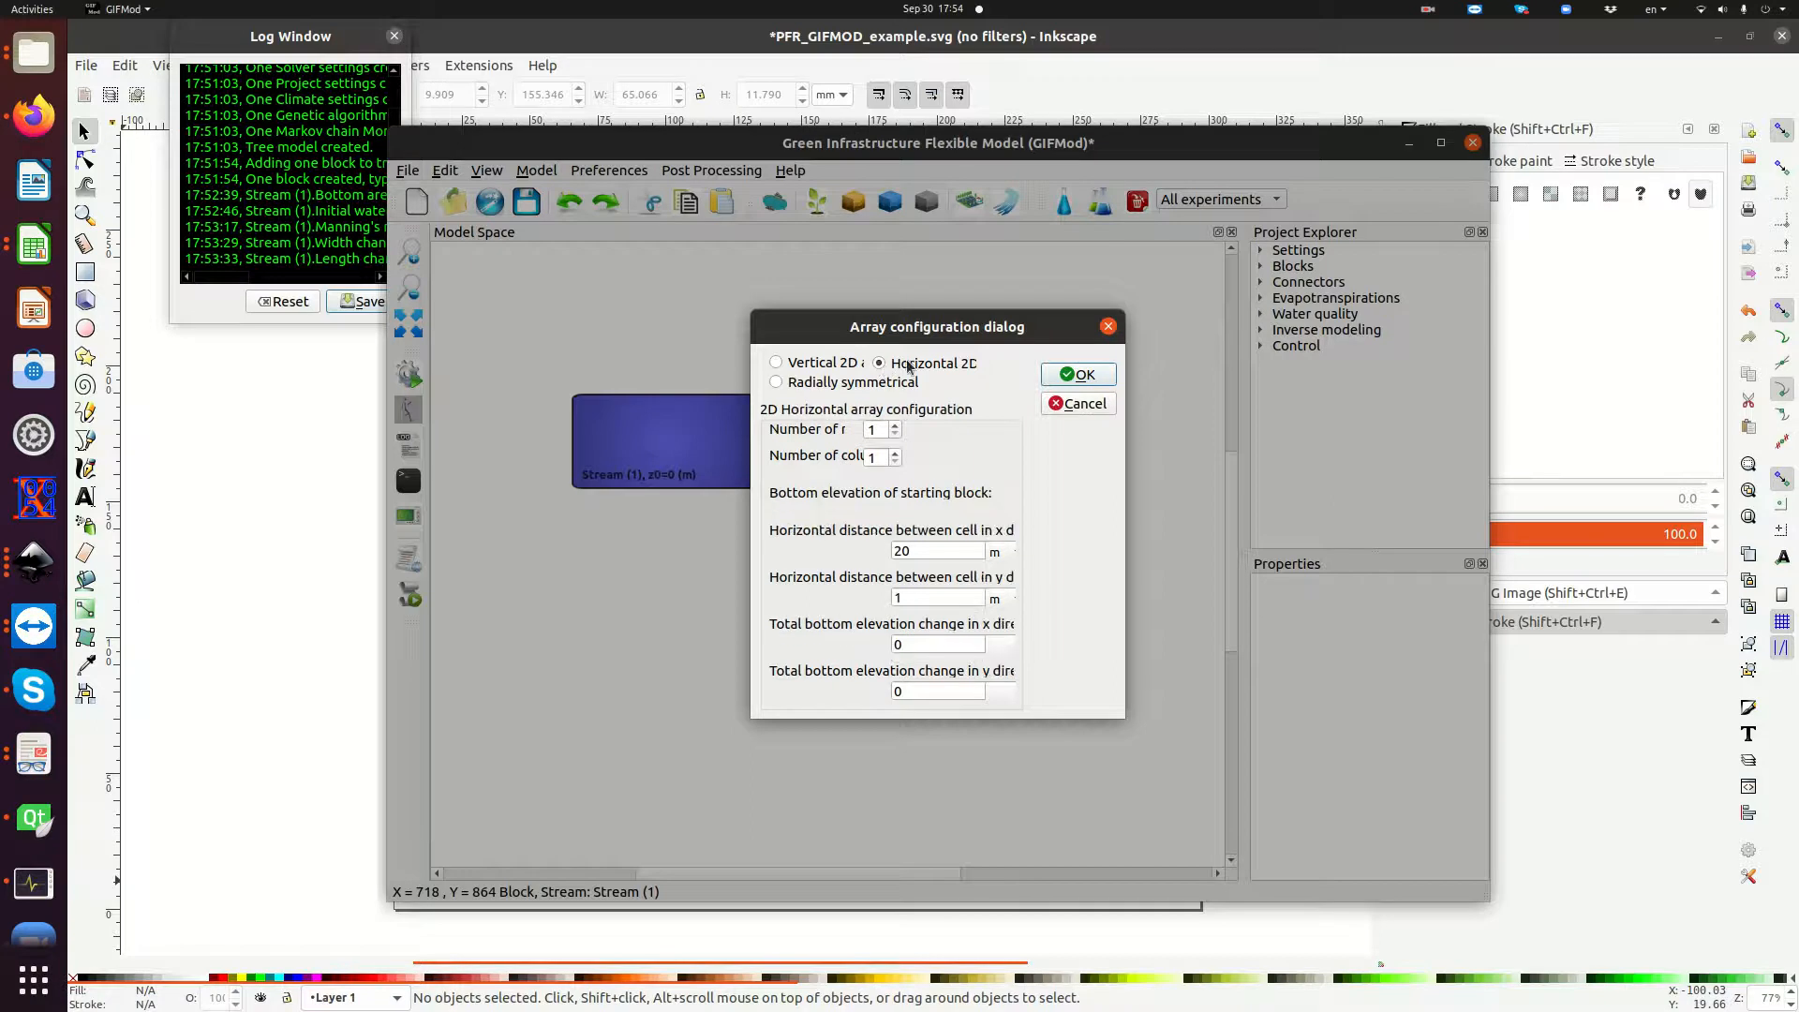
{"action": "left_click", "coordinate": [876, 457]}
{"action": "type", "text": "1"}
{"action": "left_click", "coordinate": [1104, 378]}
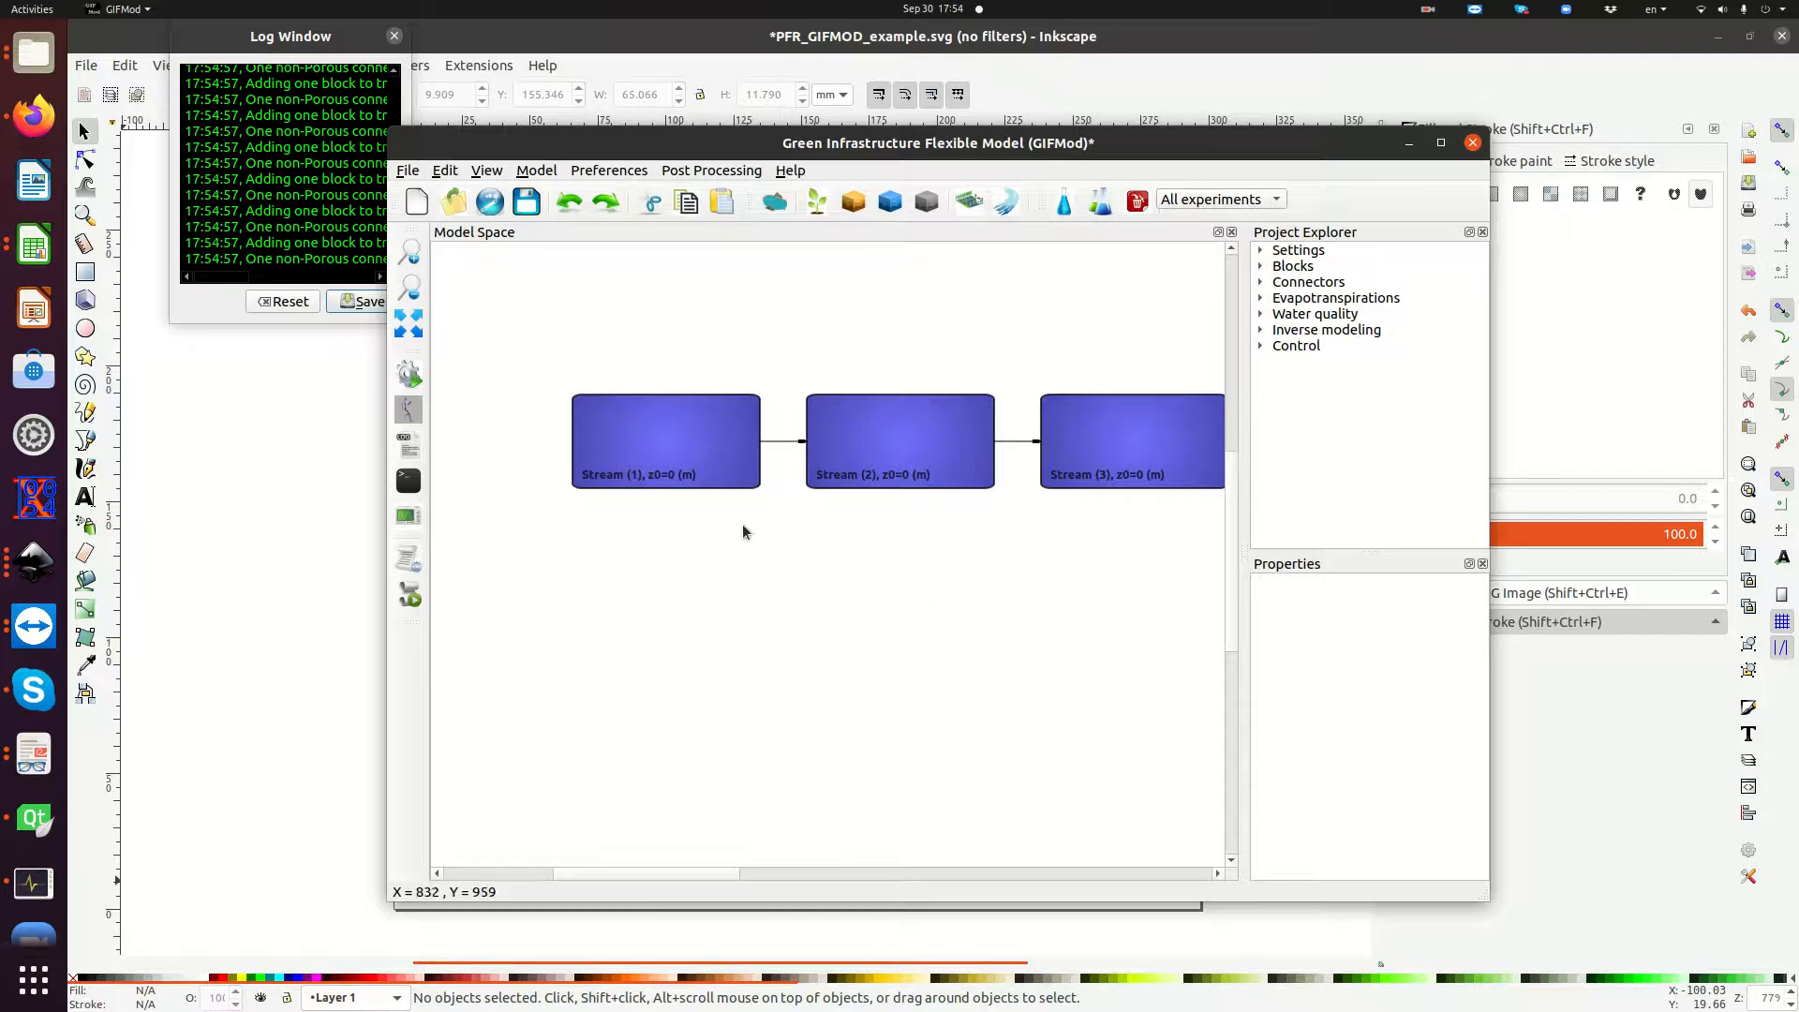
{"action": "scroll", "coordinate": [724, 585], "scroll_direction": "down", "scroll_amount": 2}
{"action": "scroll", "coordinate": [723, 587], "scroll_direction": "down", "scroll_amount": 1}
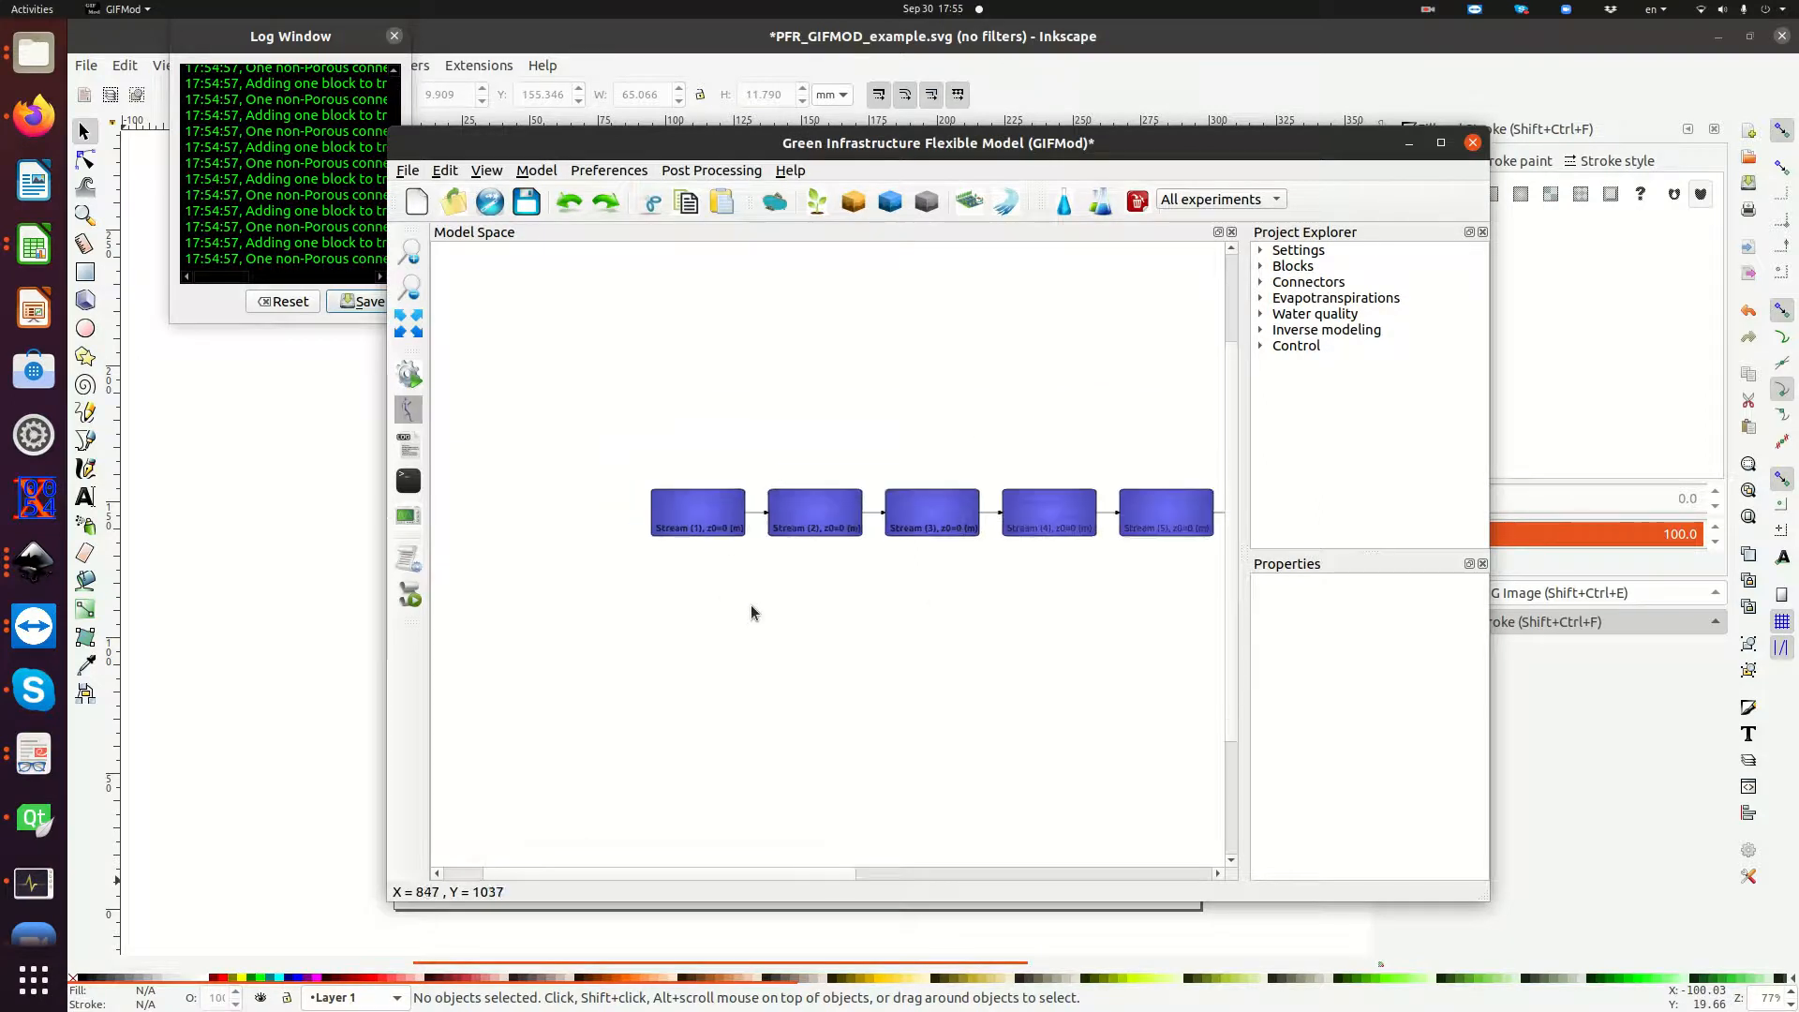
{"action": "left_click_drag", "start_coordinate": [828, 871], "coordinate": [1007, 856]}
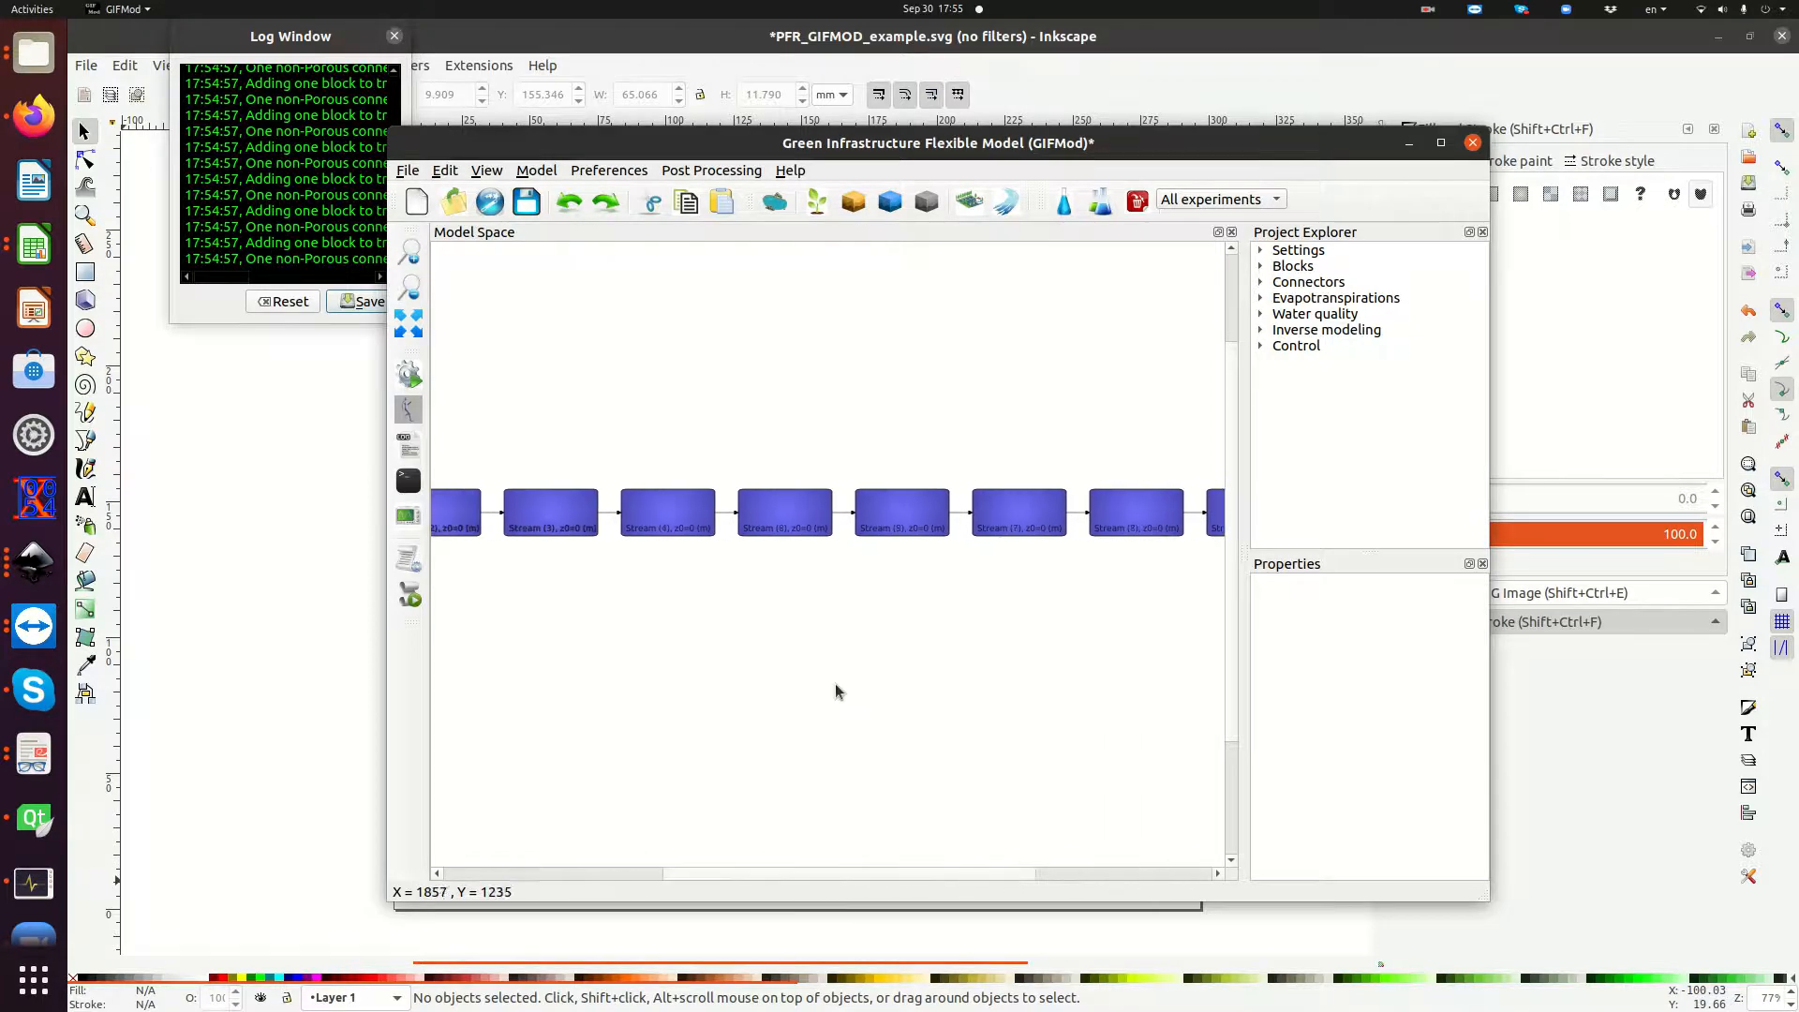
{"action": "scroll", "coordinate": [834, 683], "scroll_direction": "down", "scroll_amount": 2}
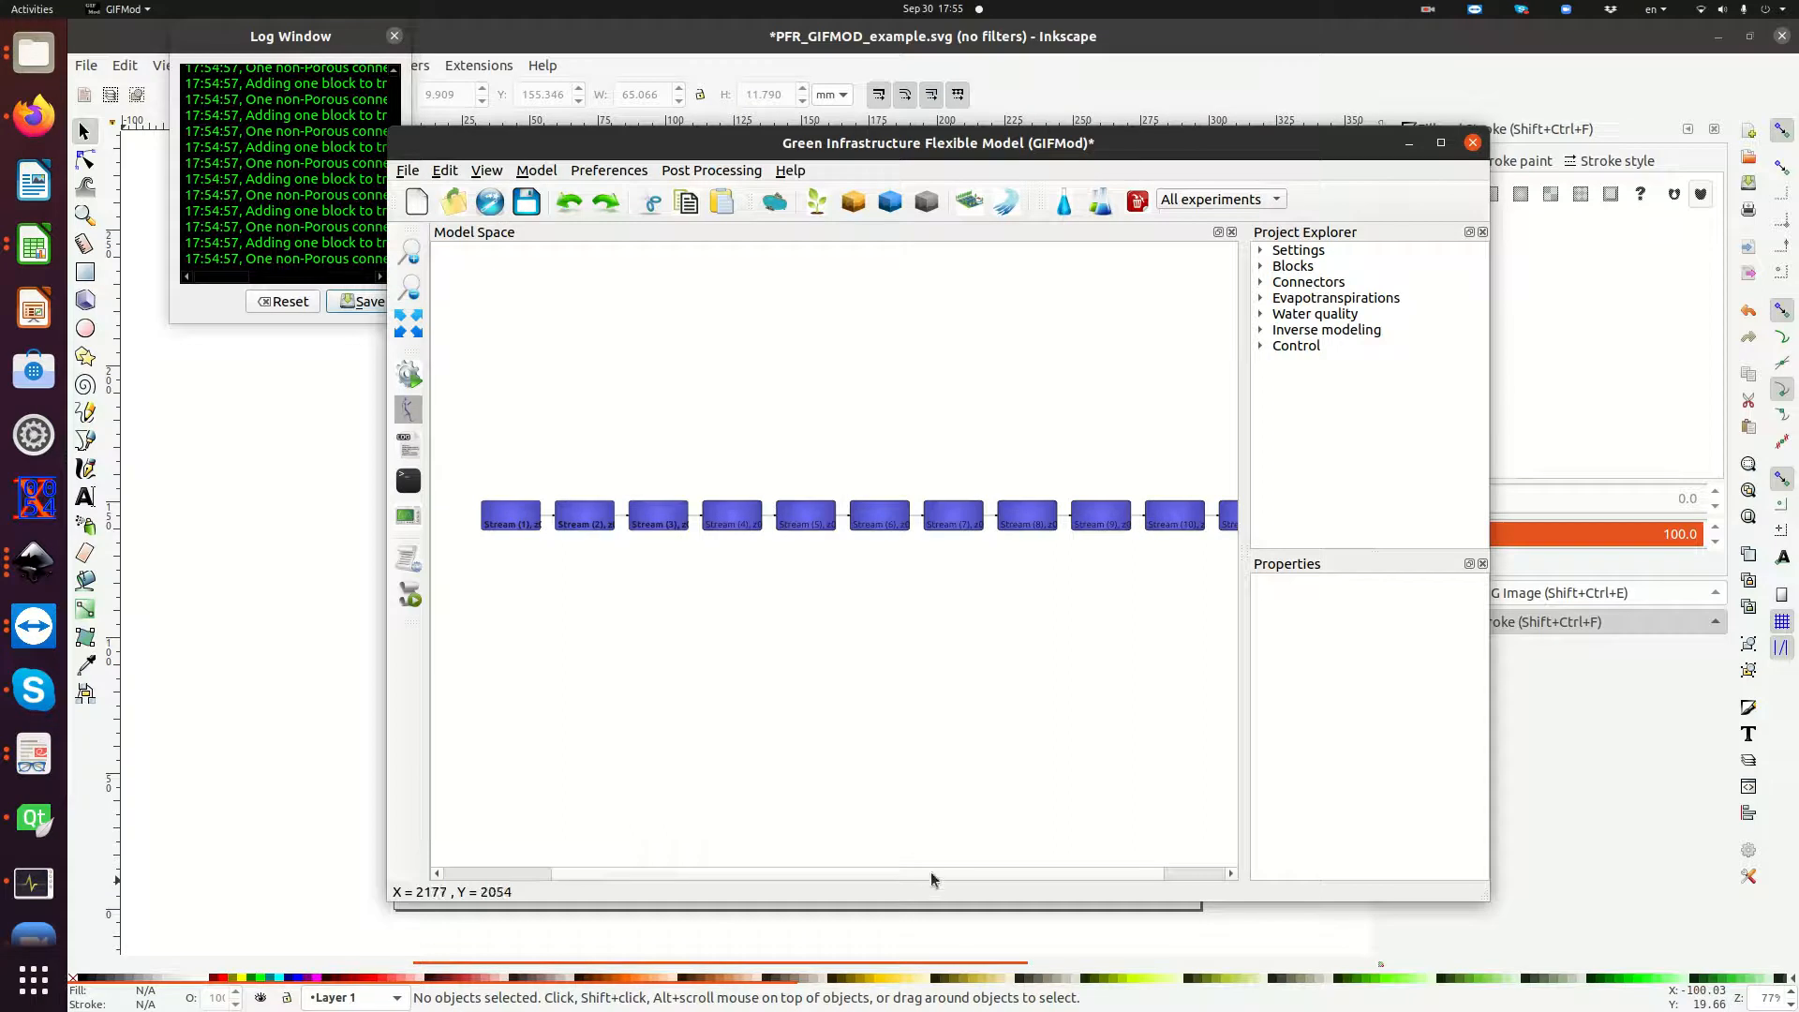
{"action": "scroll", "coordinate": [928, 874], "scroll_direction": "right", "scroll_amount": 2}
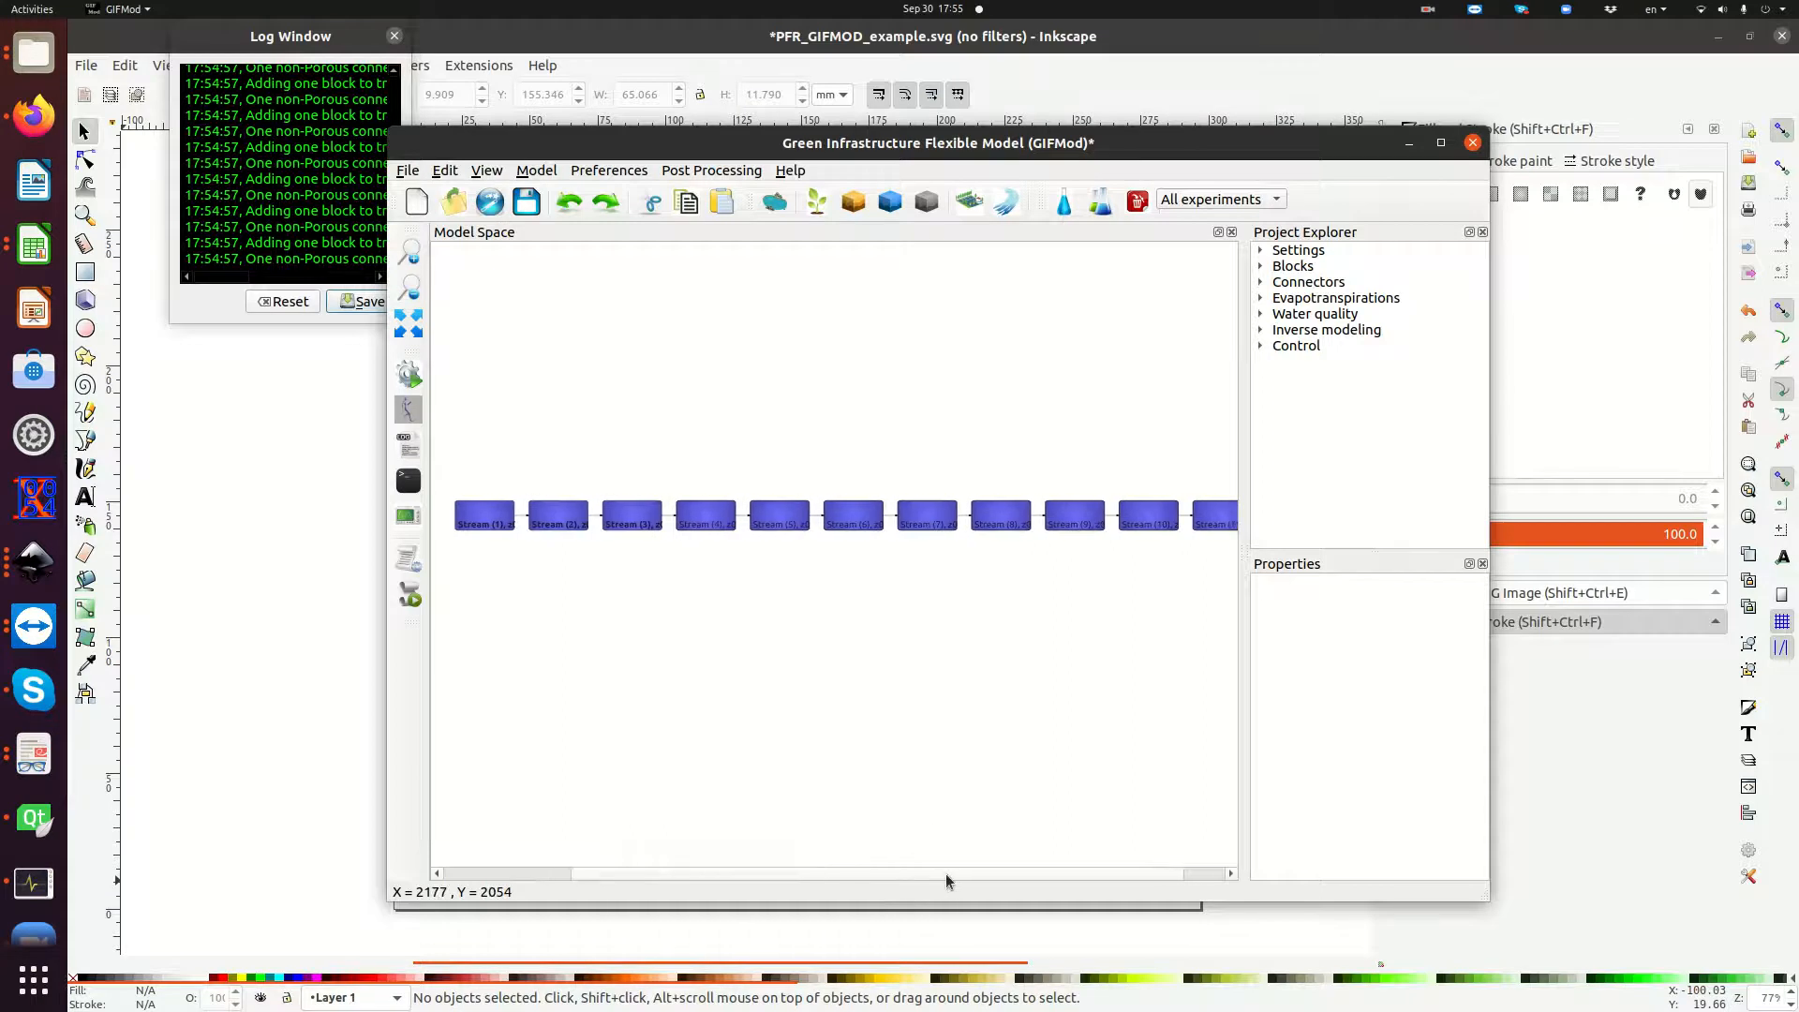
{"action": "left_click_drag", "start_coordinate": [952, 873], "coordinate": [936, 873]}
{"action": "scroll", "coordinate": [795, 680], "scroll_direction": "down", "scroll_amount": 1}
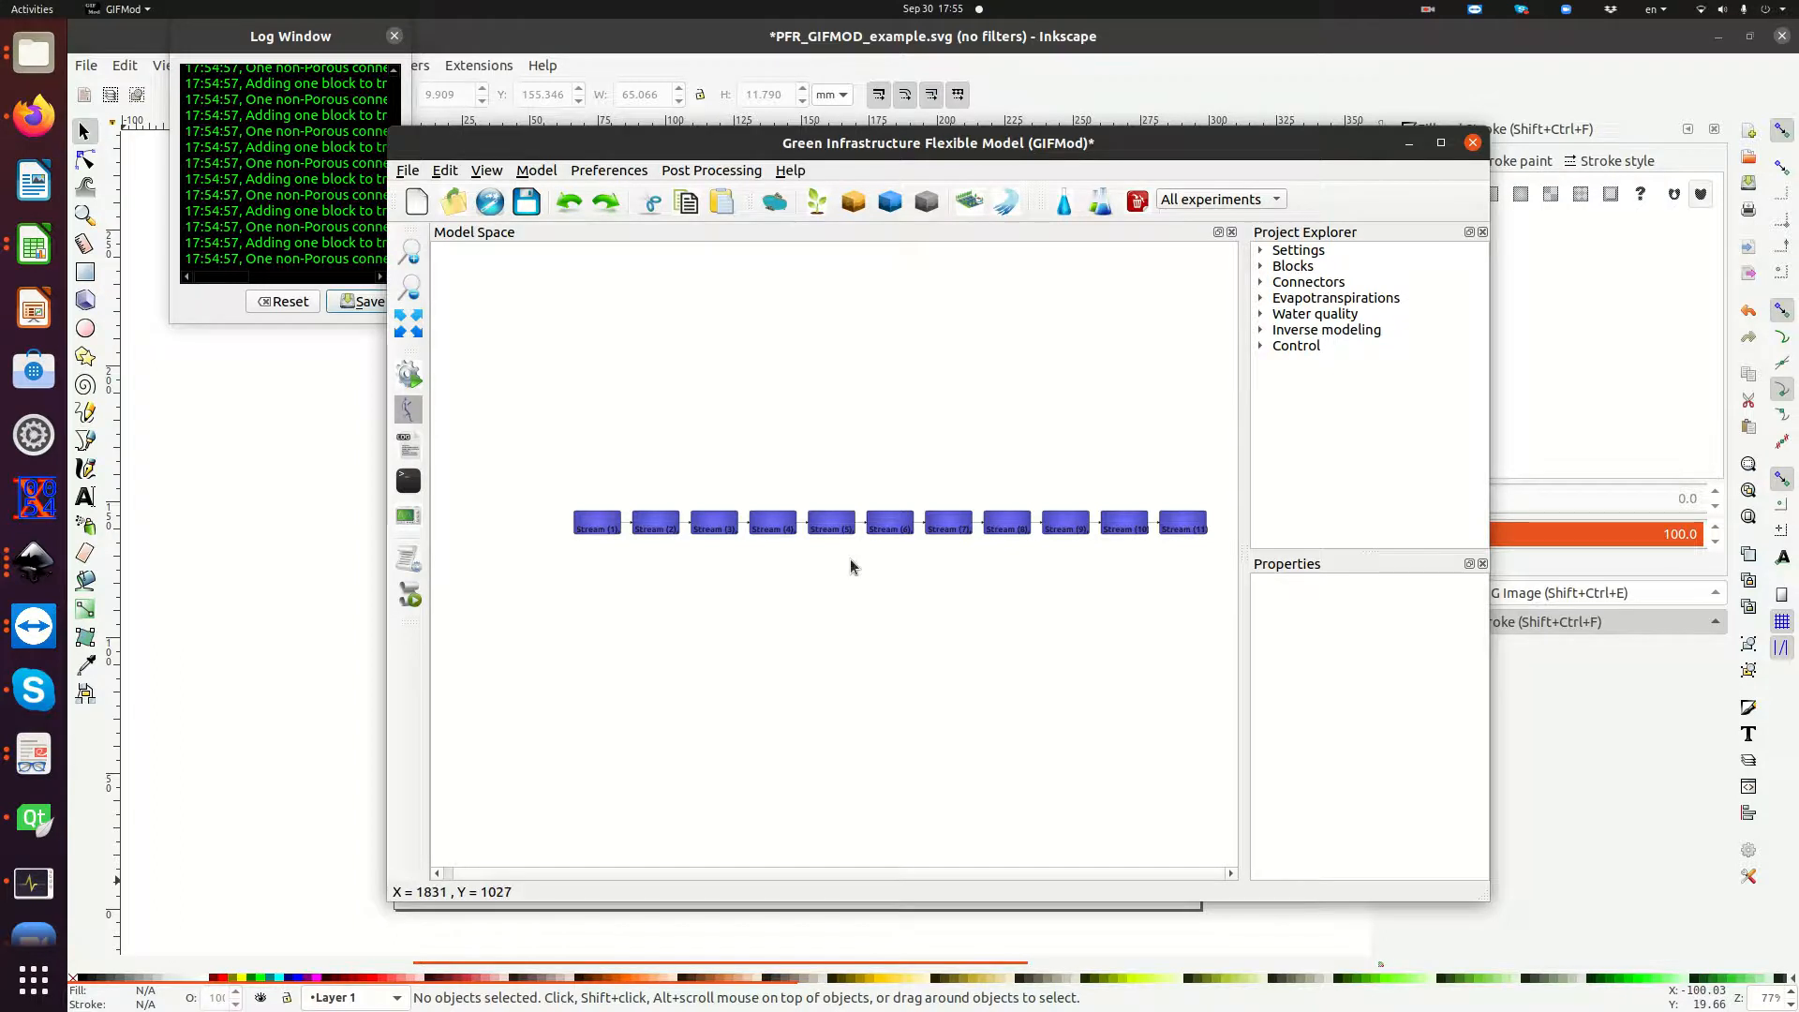
Switch to the Files app, create a folder named GIFMOD_PFR_Example in Documents and open it.
{"action": "left_click", "coordinate": [32, 56]}
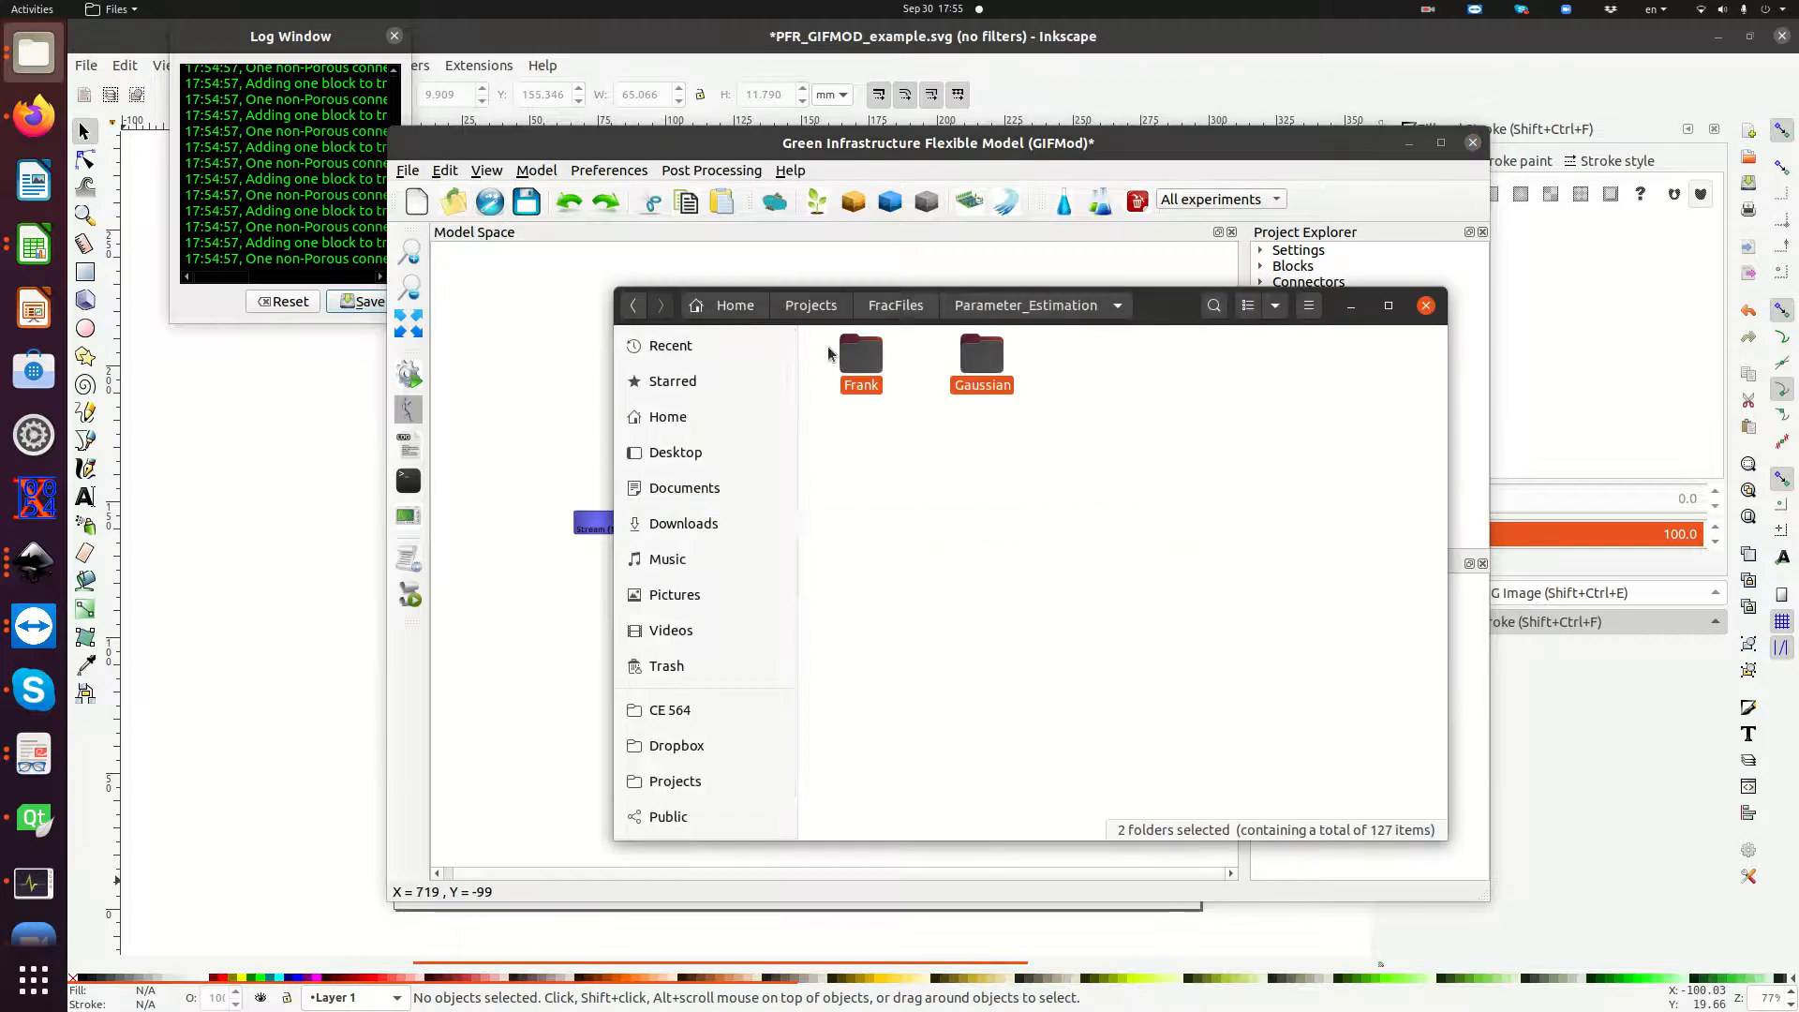
{"action": "left_click", "coordinate": [990, 522]}
{"action": "left_click", "coordinate": [682, 488]}
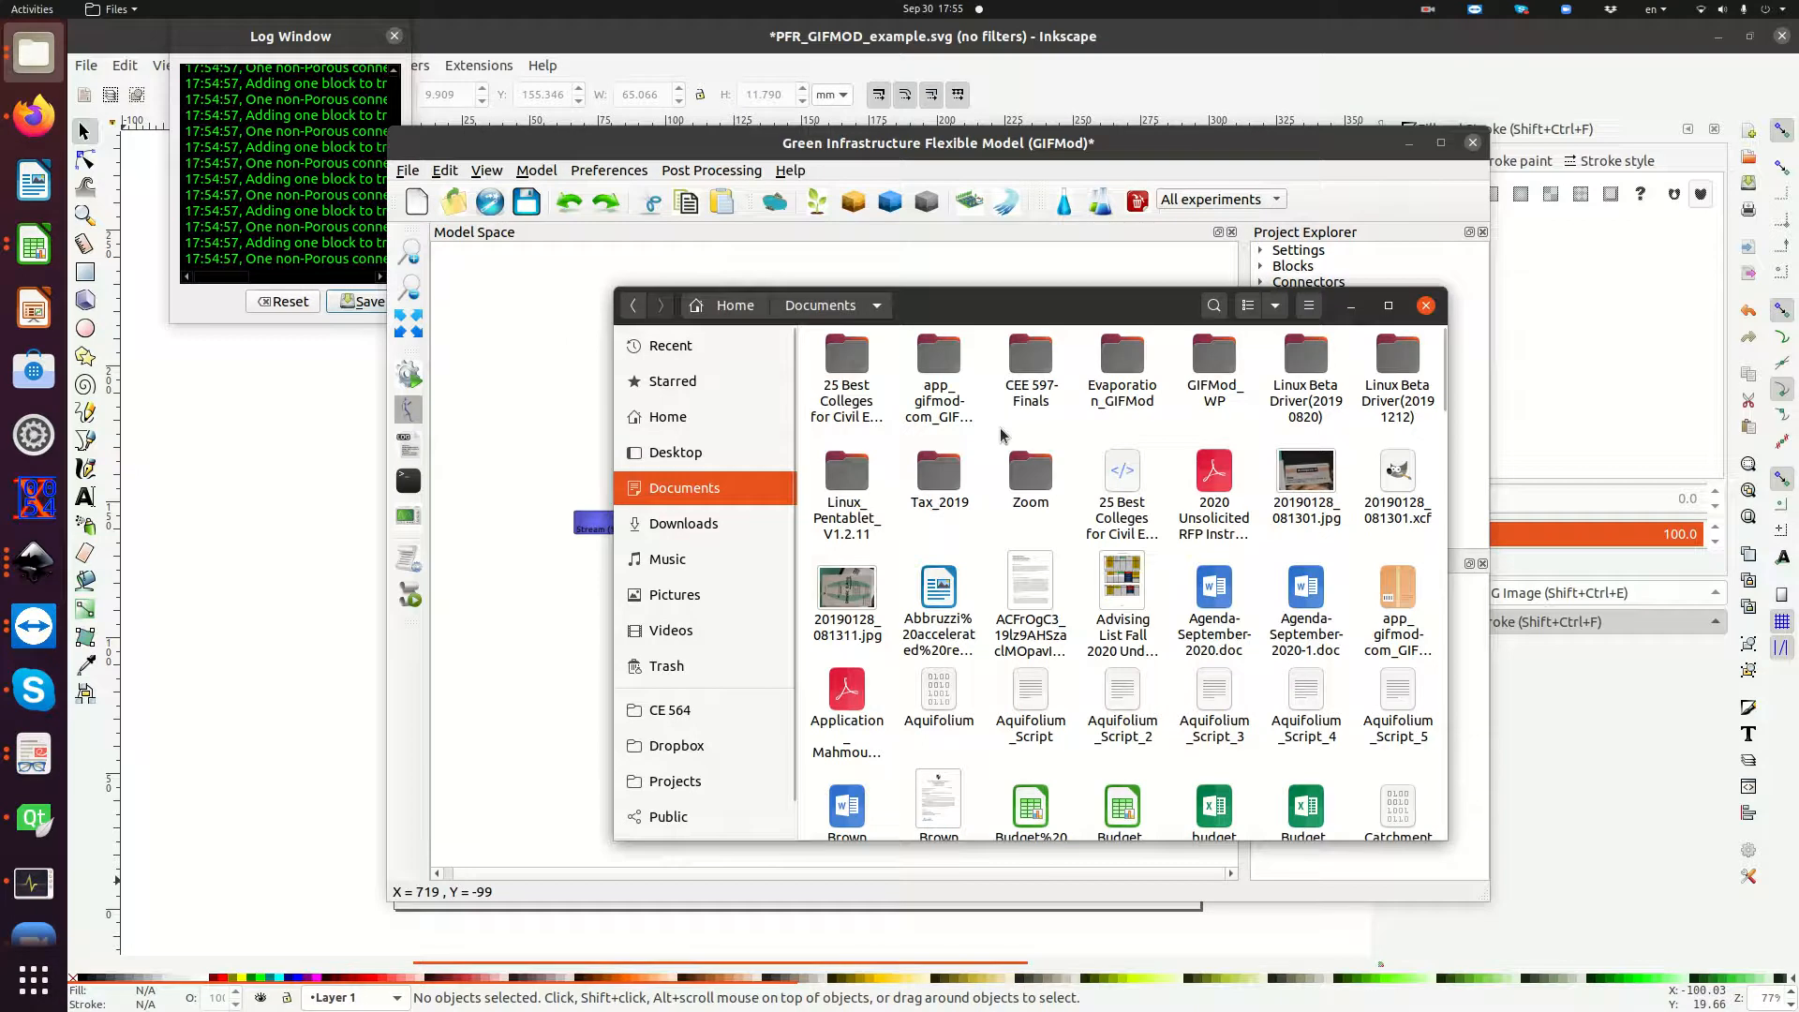
{"action": "right_click", "coordinate": [1000, 429]}
{"action": "left_click", "coordinate": [1036, 447]}
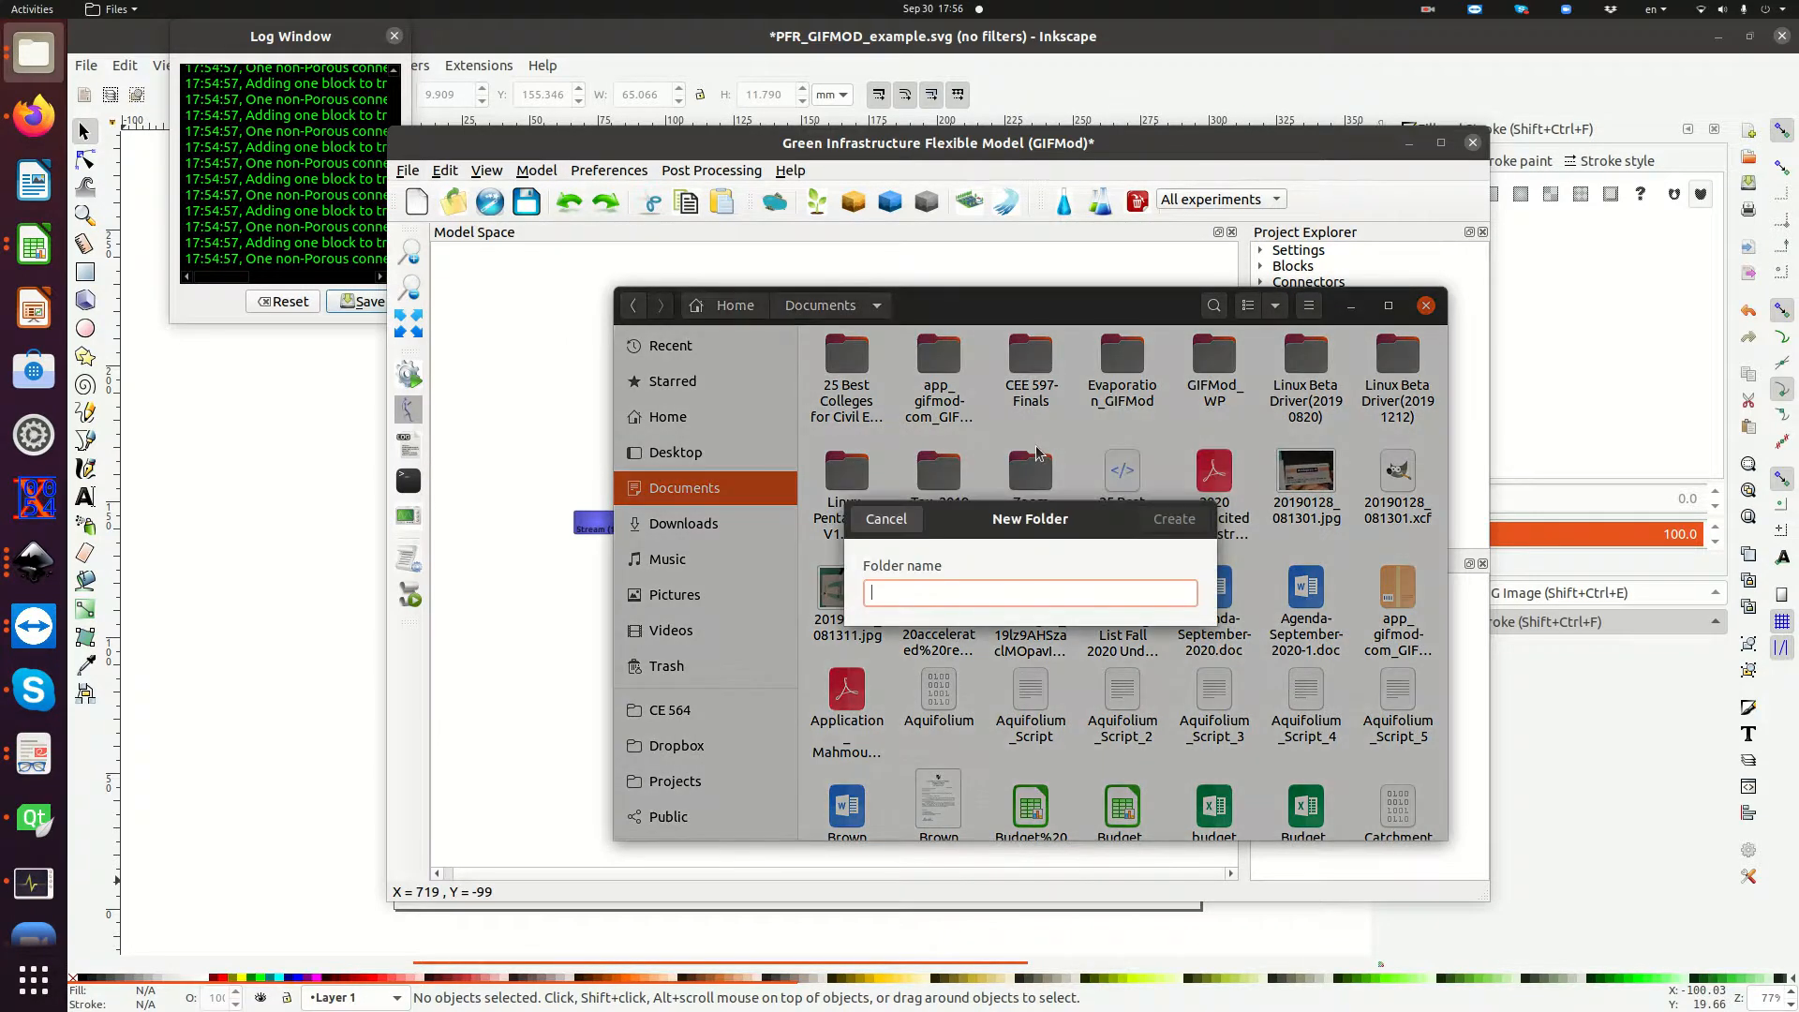
{"action": "type", "text": "GIFMOD_PFR_Example"}
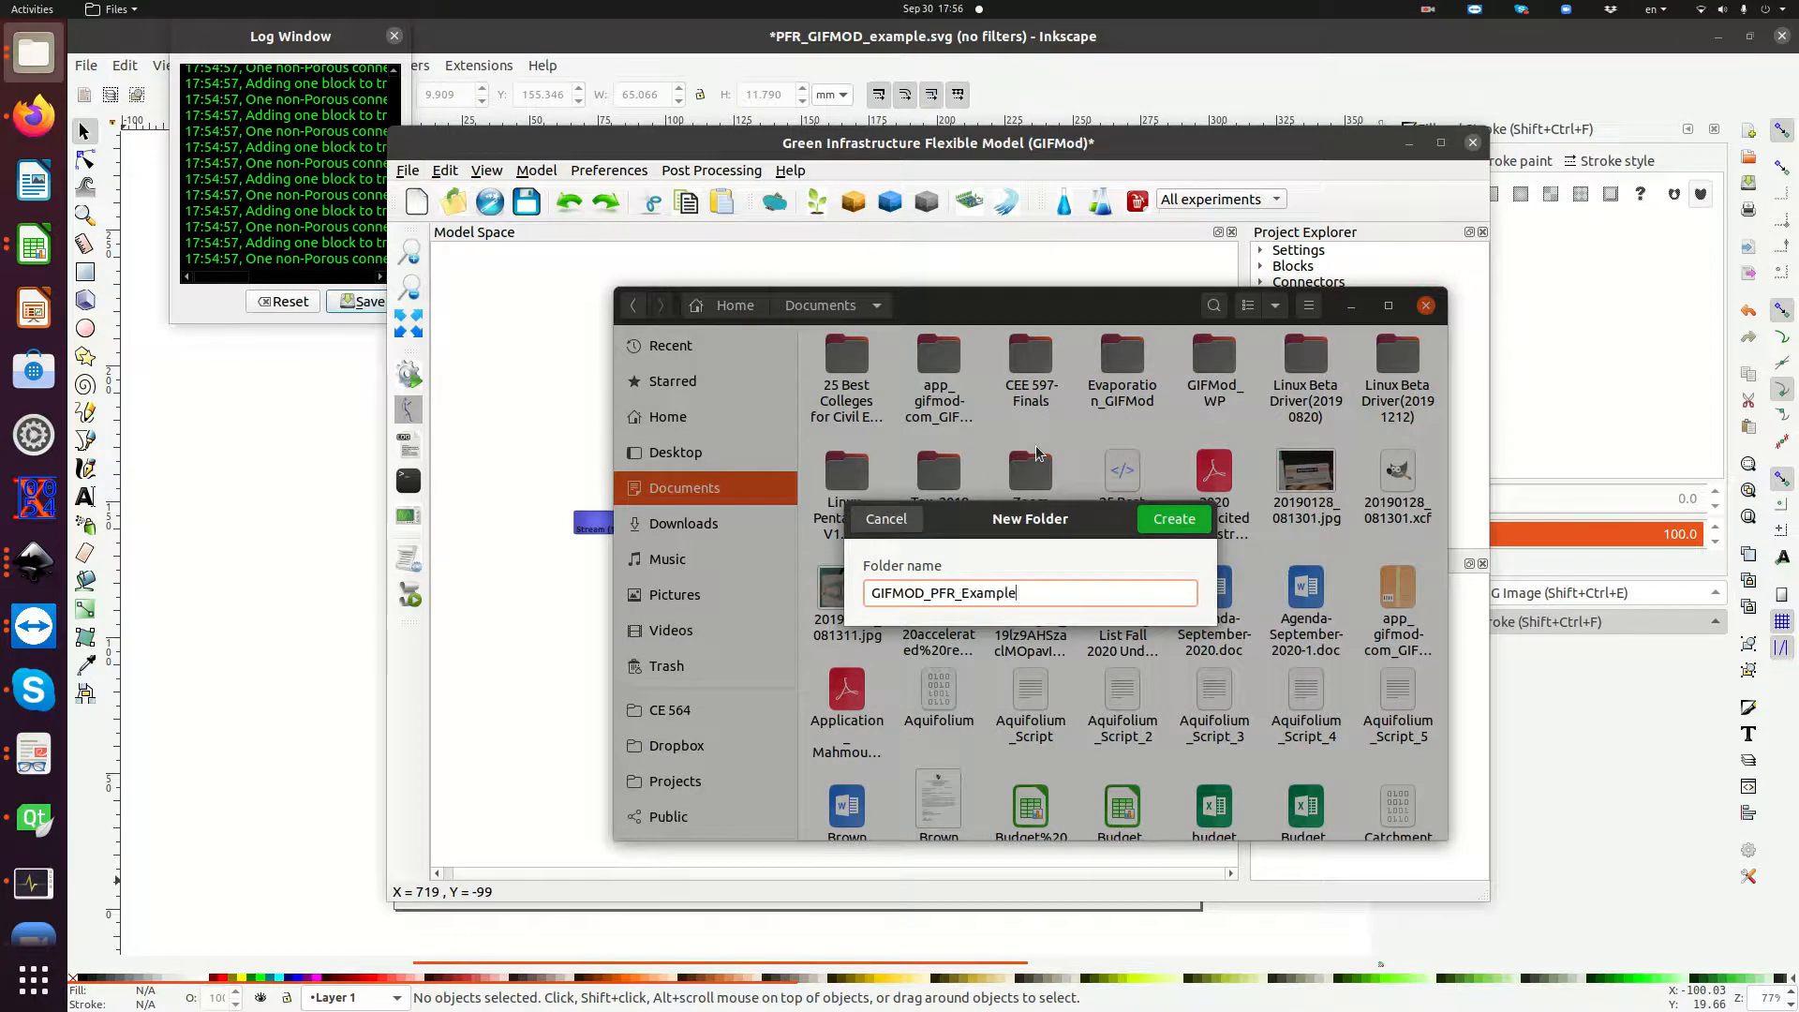
{"action": "key", "text": "Return"}
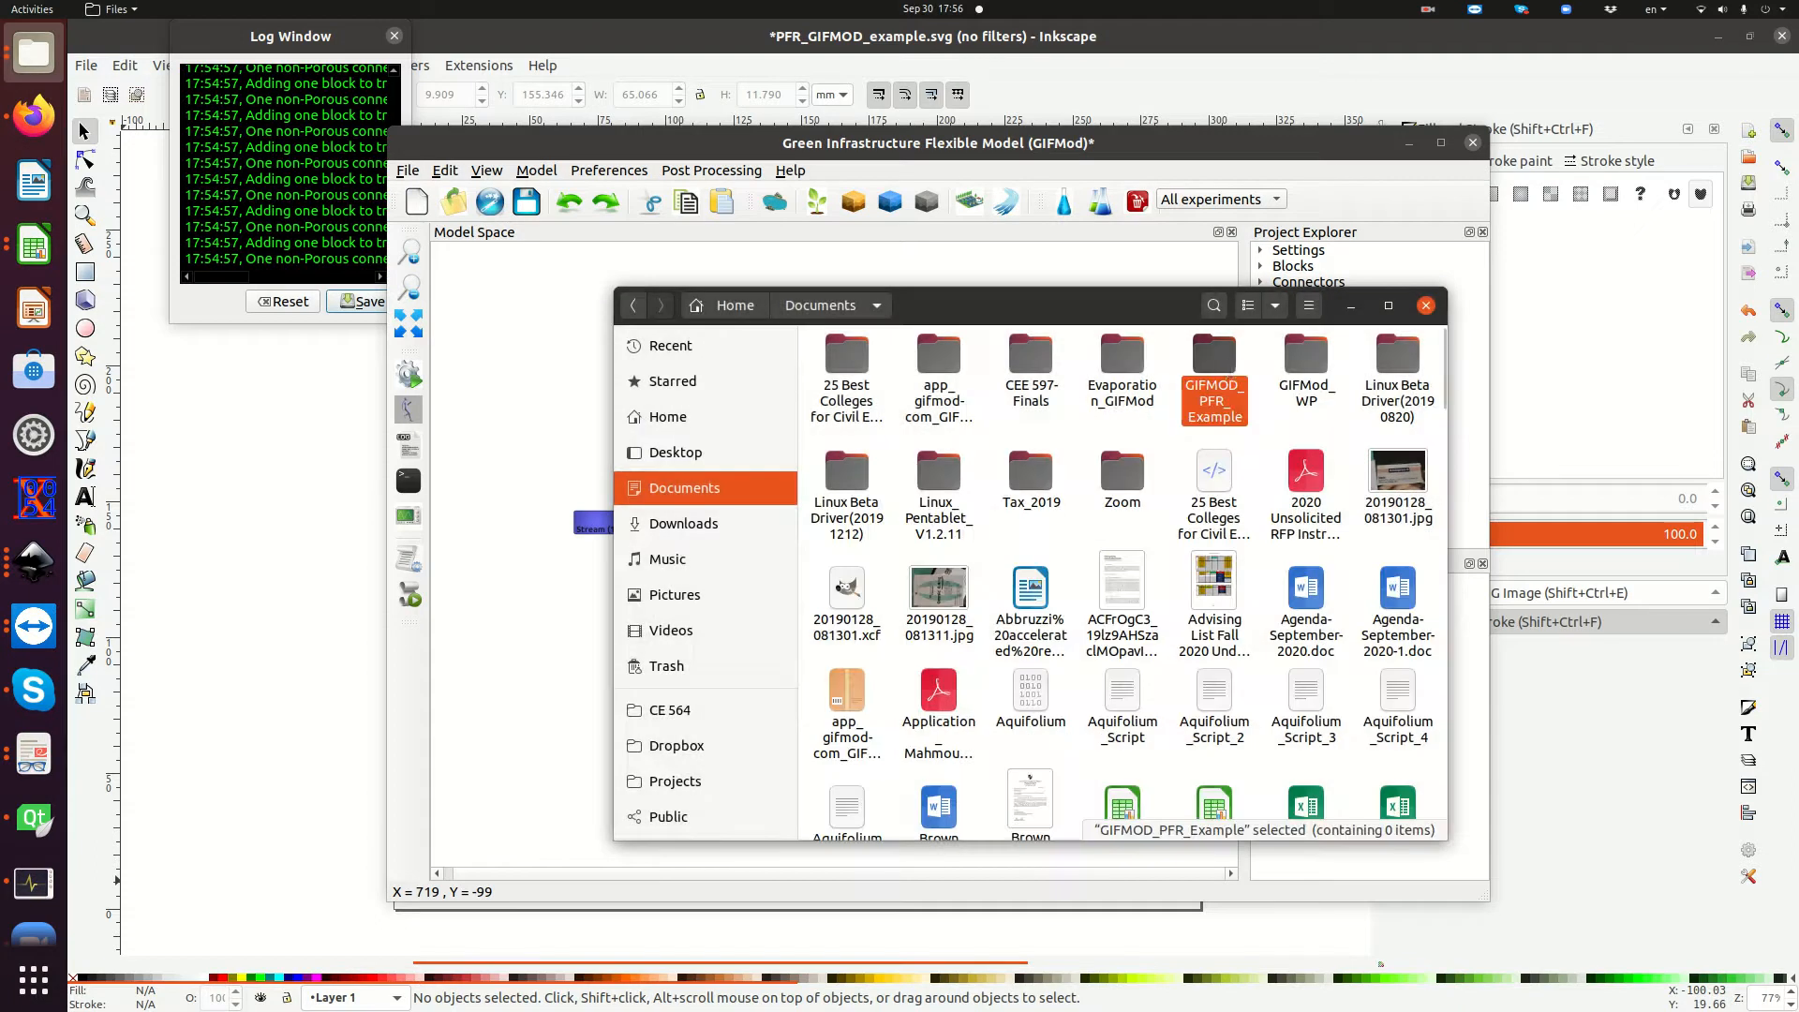
{"action": "double_click", "coordinate": [1218, 360]}
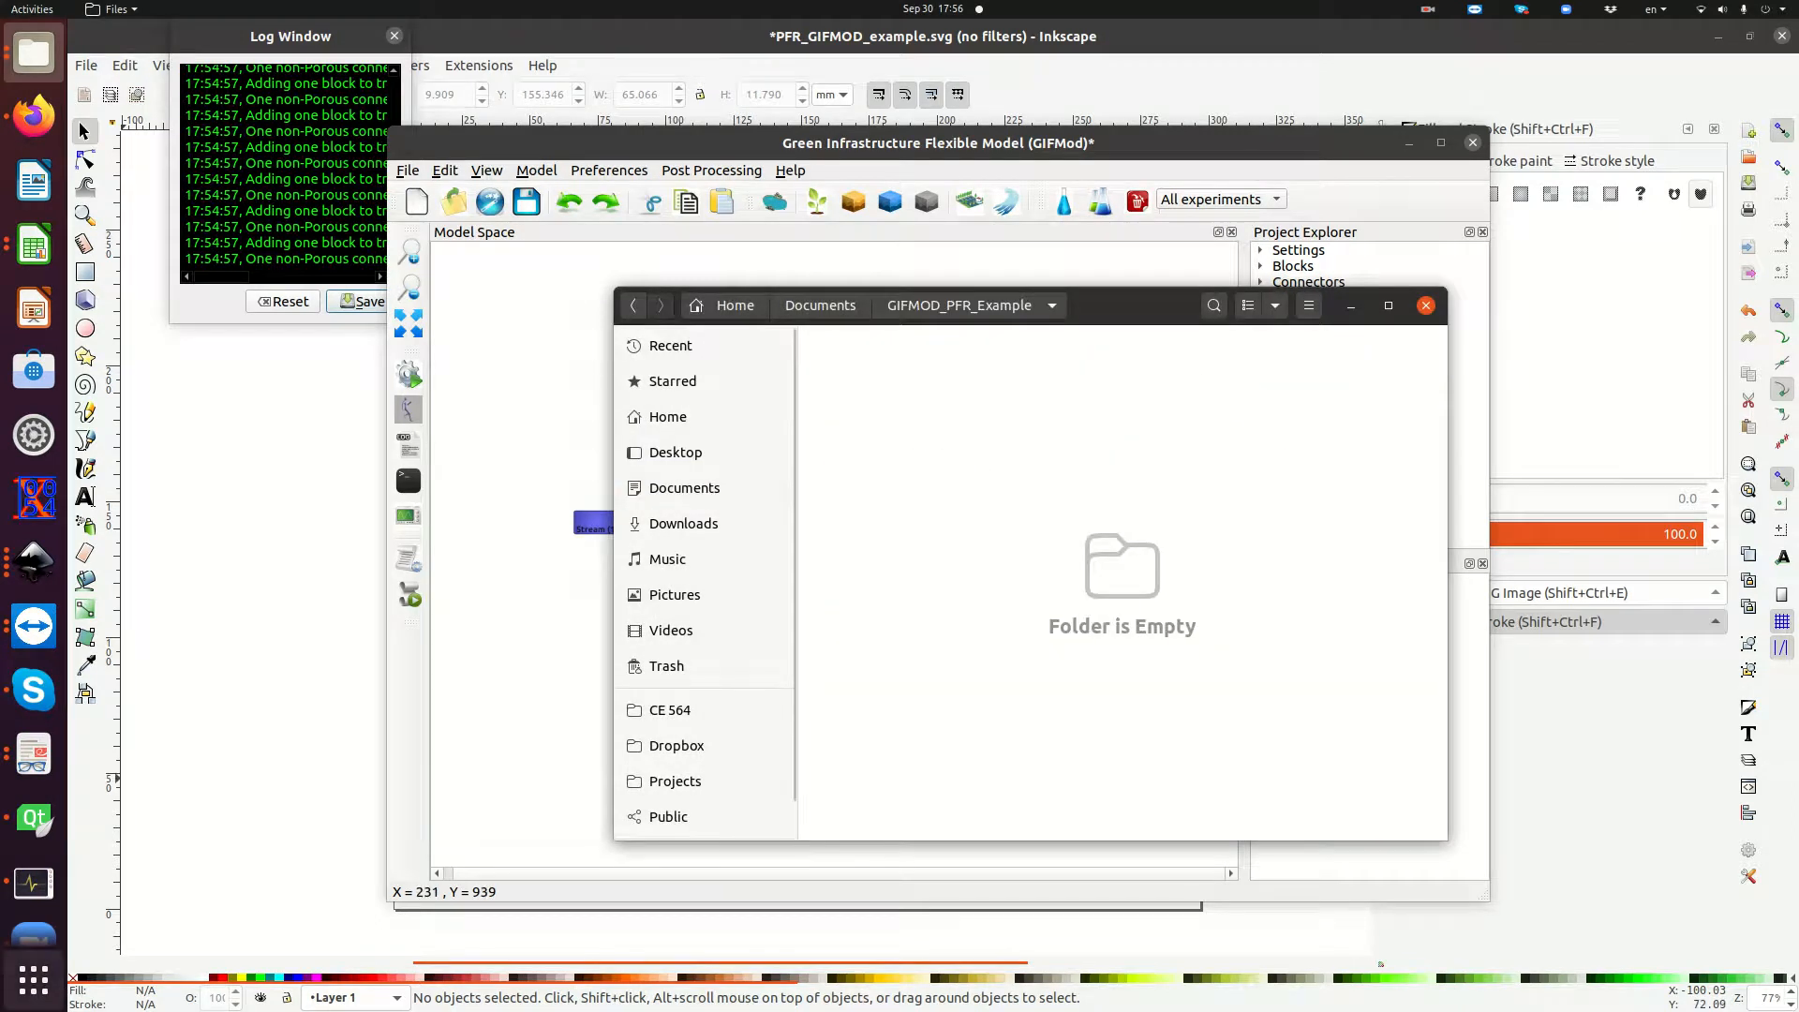
Launch Text Editor with a blank document and move its window off the top of the GIFMod window.
{"action": "left_click", "coordinate": [37, 995]}
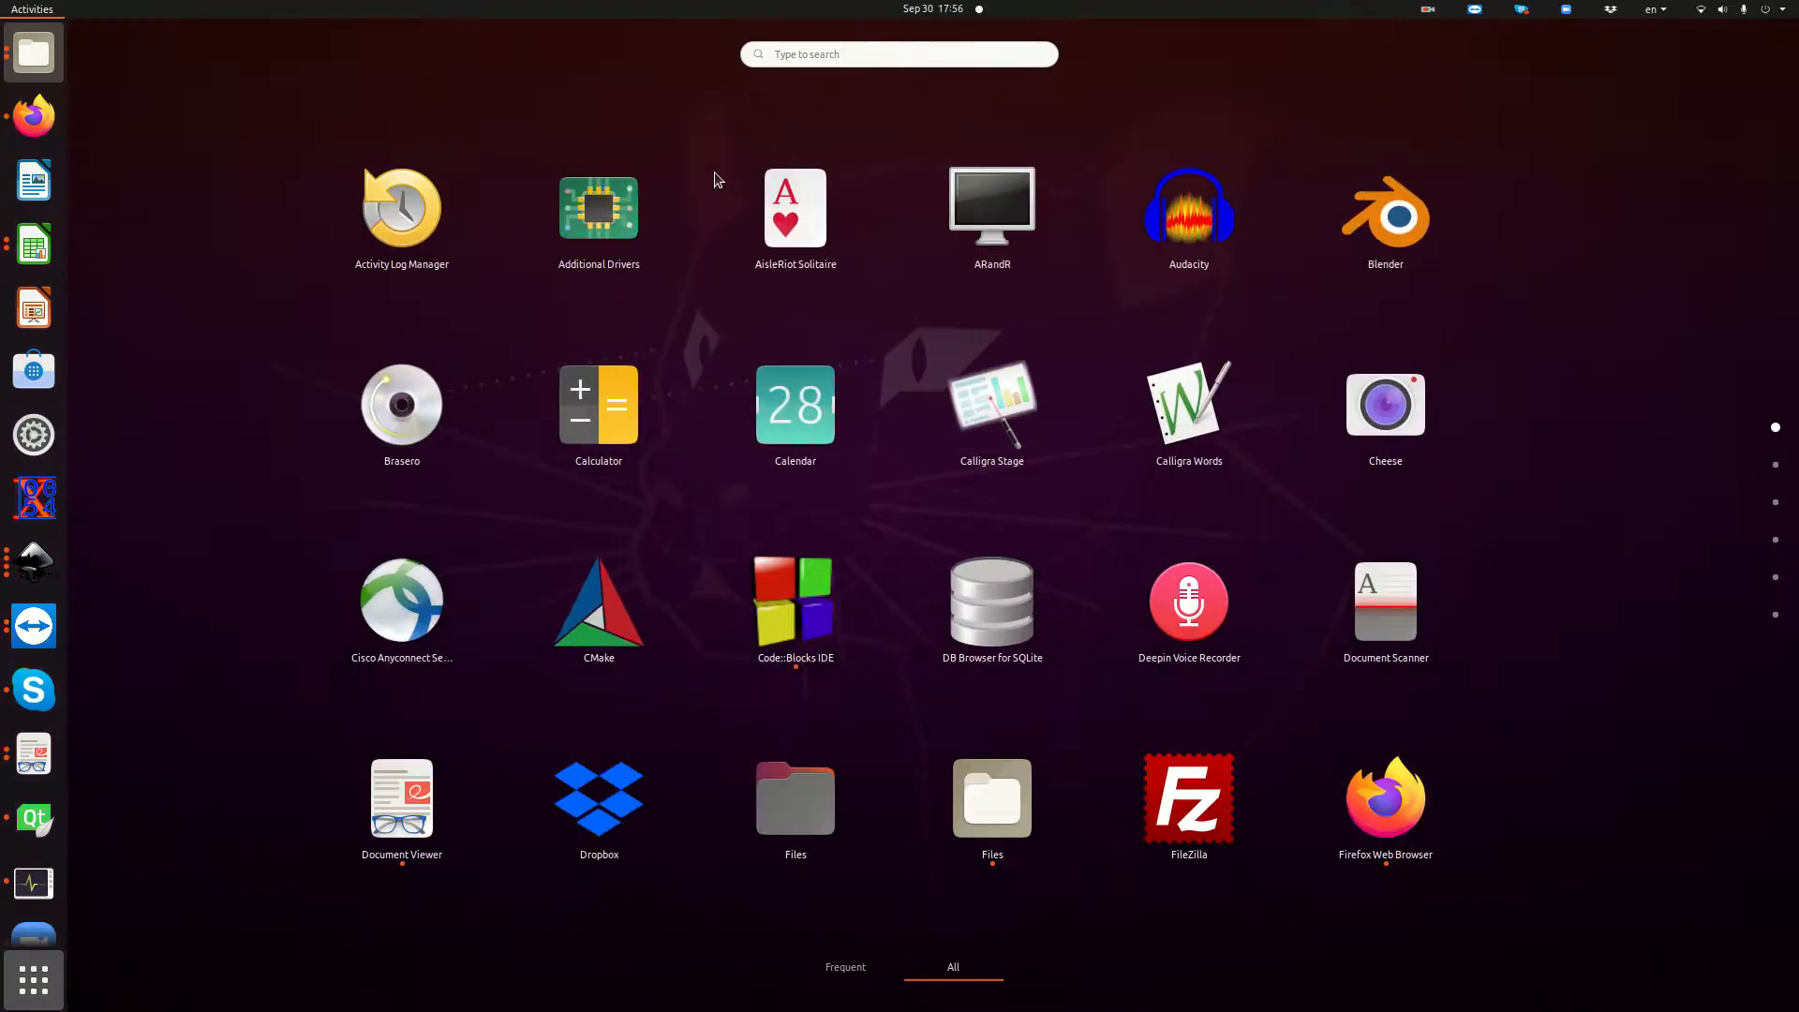
{"action": "left_click", "coordinate": [813, 56]}
{"action": "type", "text": "text"}
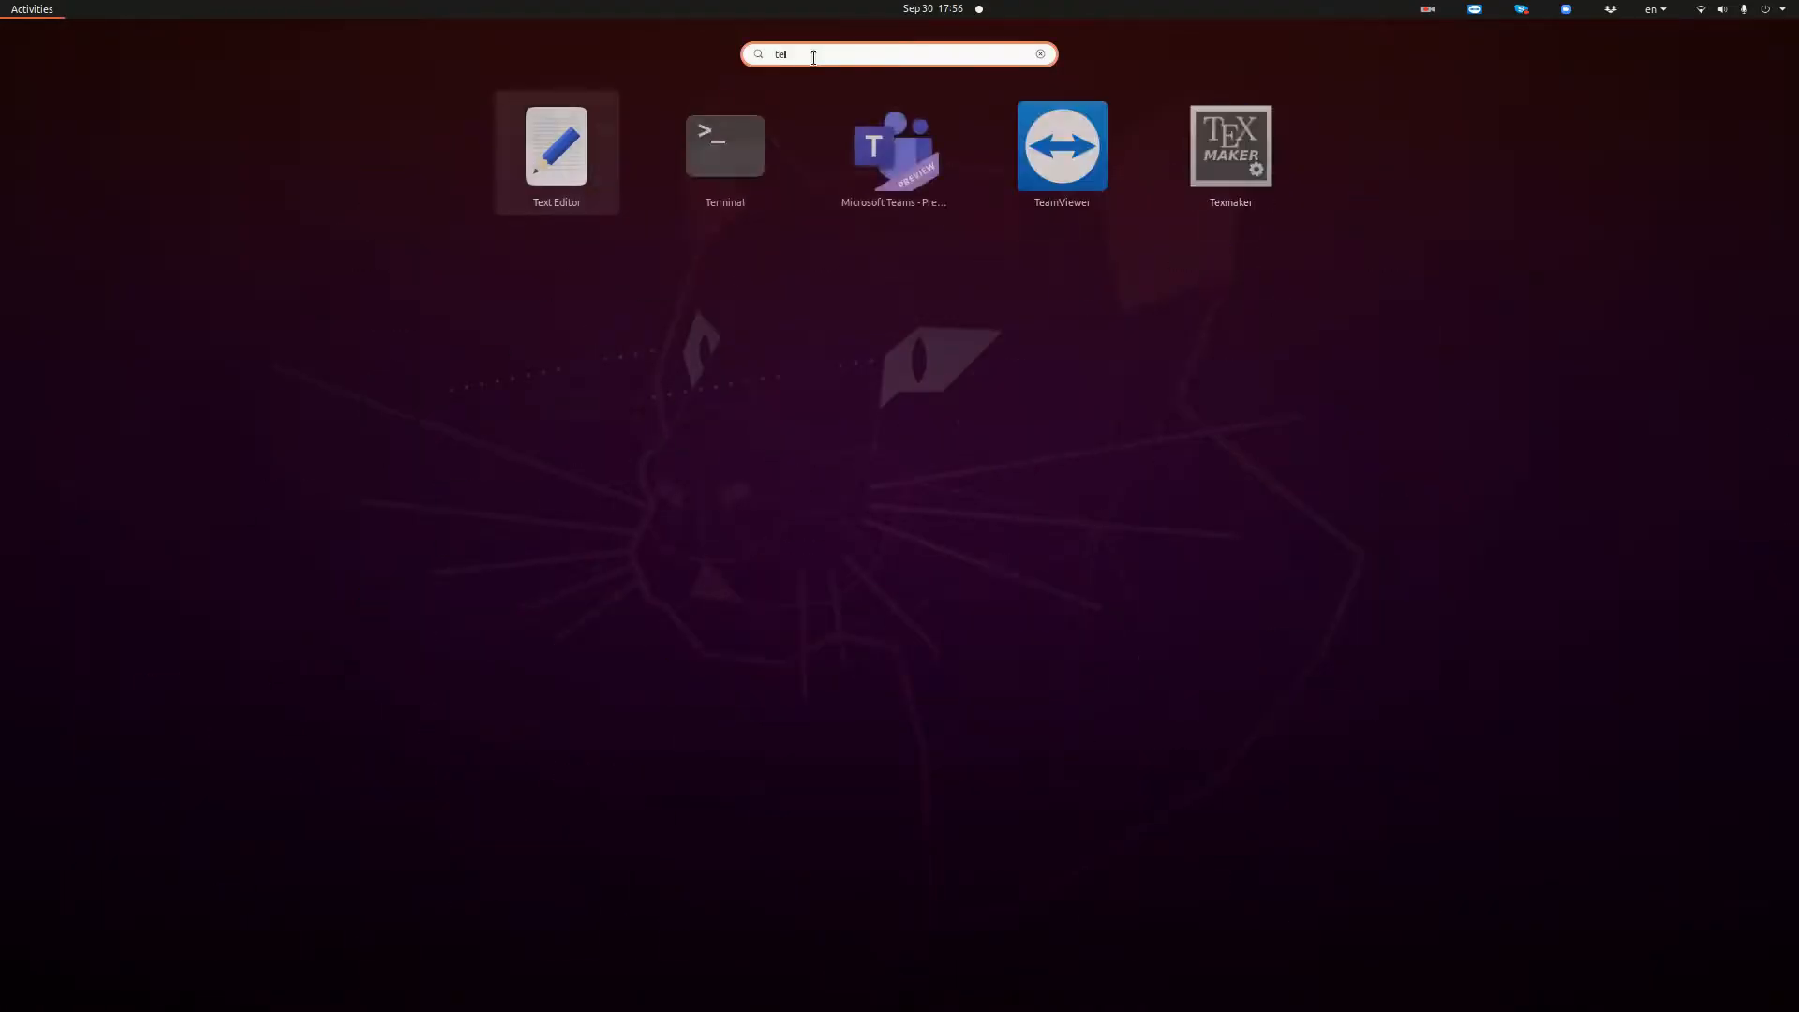
{"action": "left_click", "coordinate": [562, 169]}
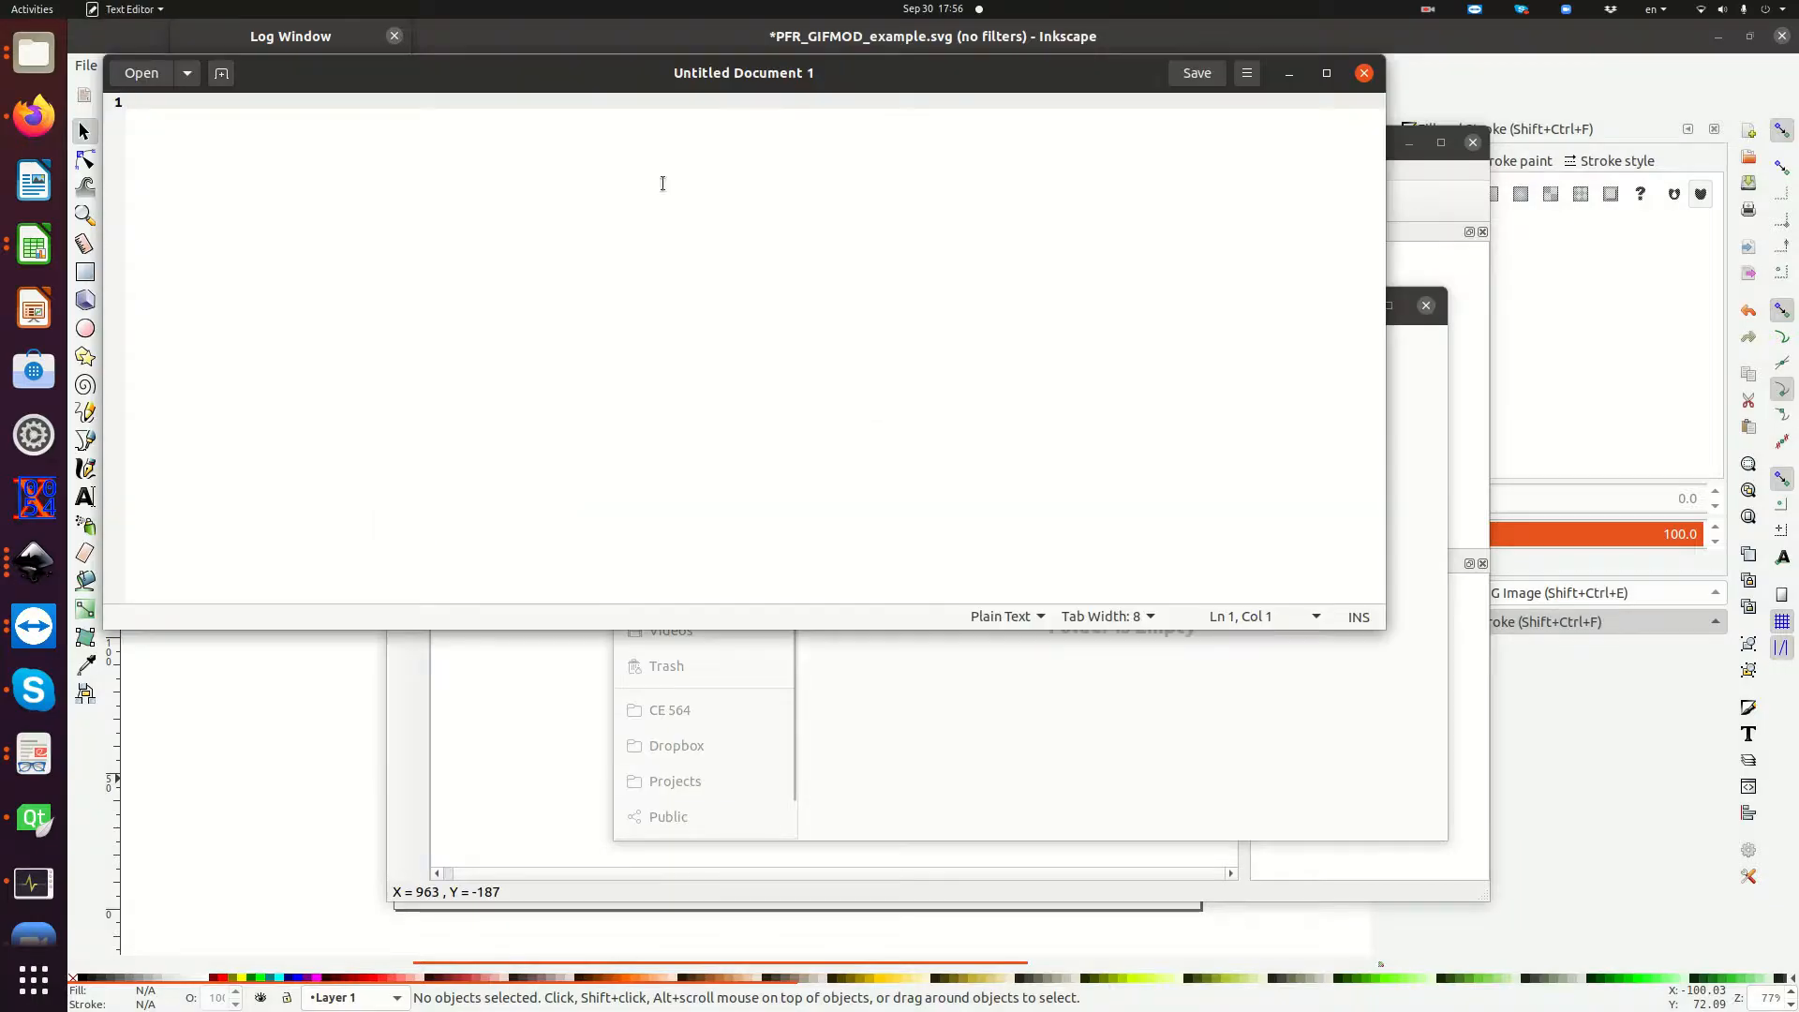
{"action": "left_click_drag", "start_coordinate": [702, 72], "coordinate": [1063, 398]}
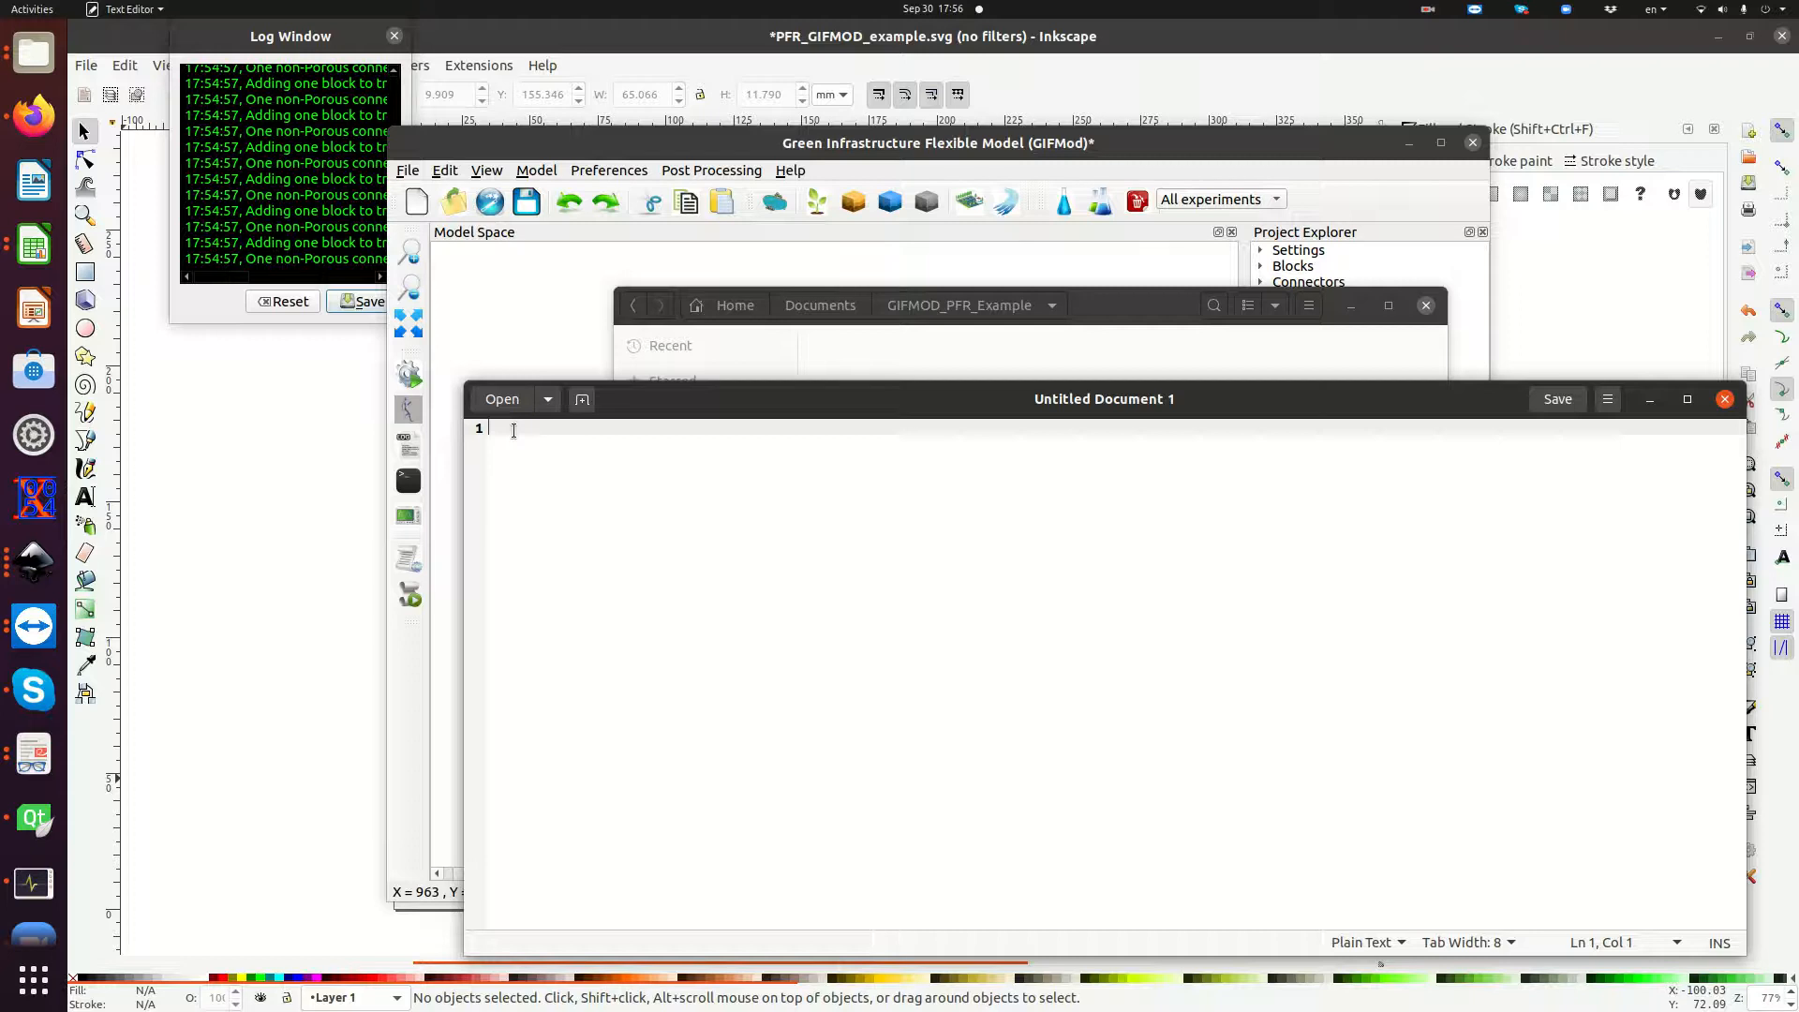
Write the inflow time series as the header "names, flow, BOD" followed by the rows "0,100,0,4" and "10,100,10,4".
{"action": "type", "text": "names, flow,"}
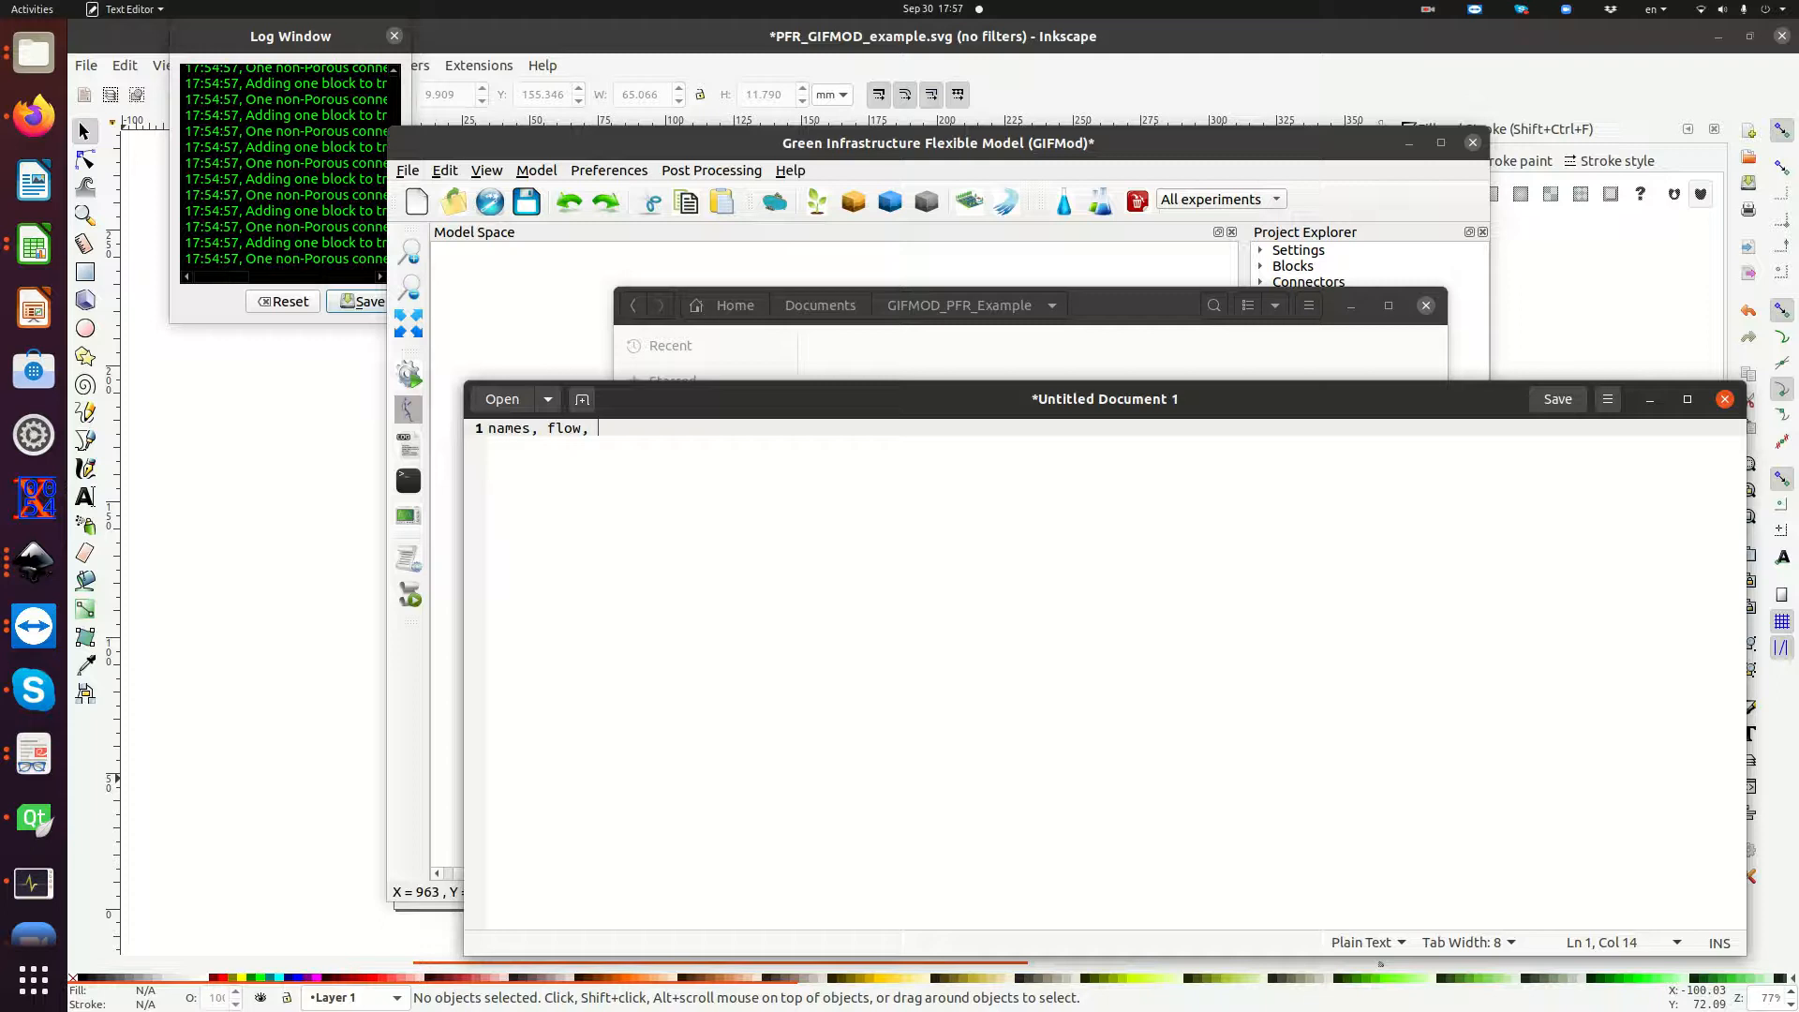
{"action": "type", "text": "BOD"}
{"action": "key", "text": "Return"}
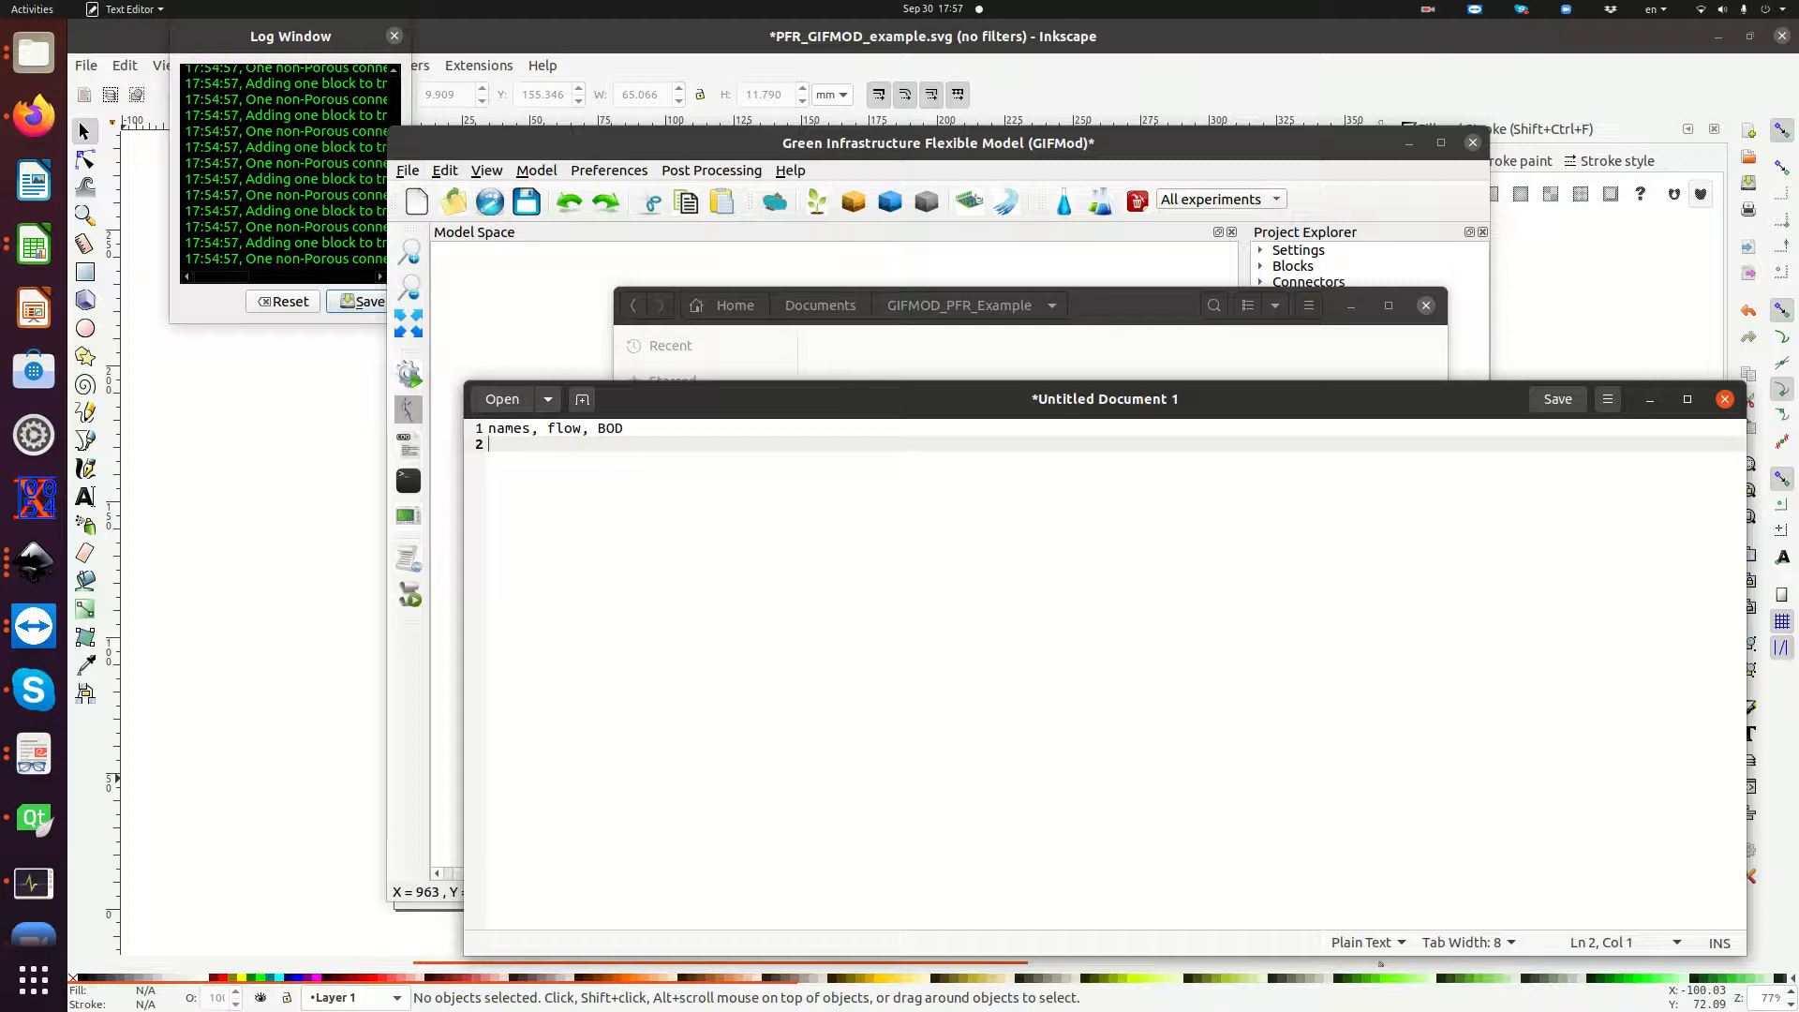
{"action": "type", "text": "0,100,0,4"}
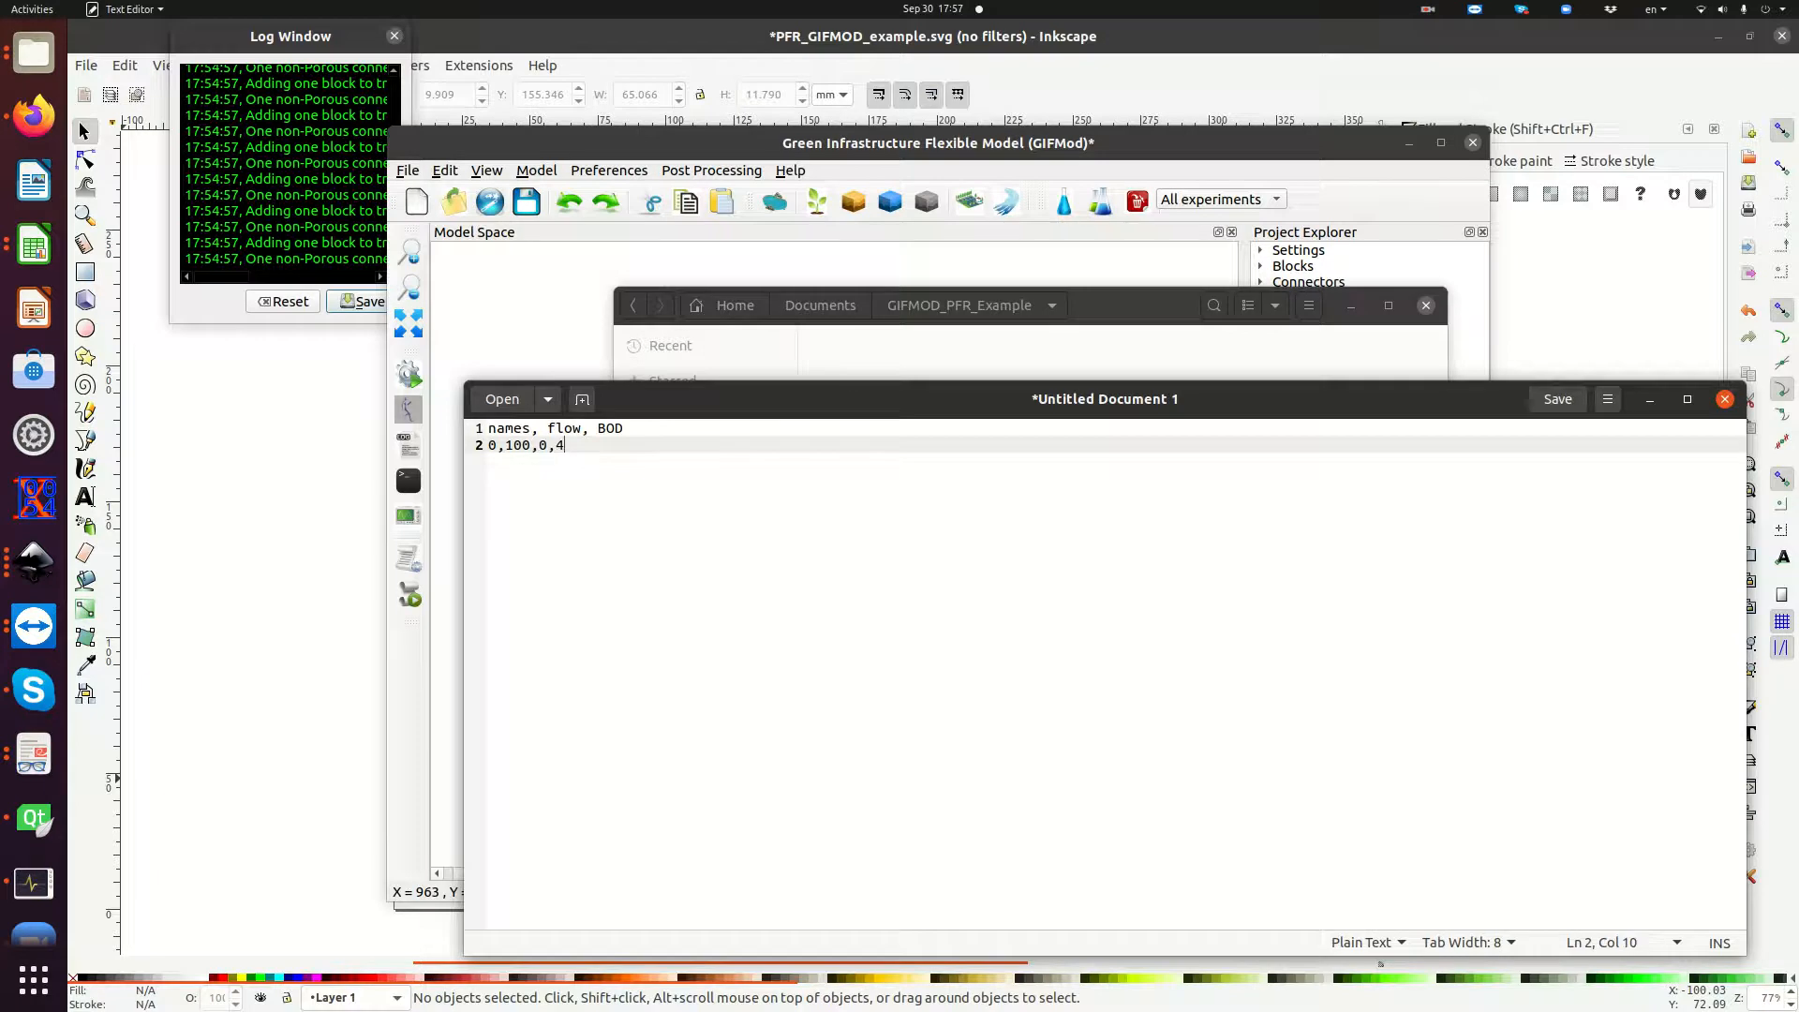
{"action": "key", "text": "Return"}
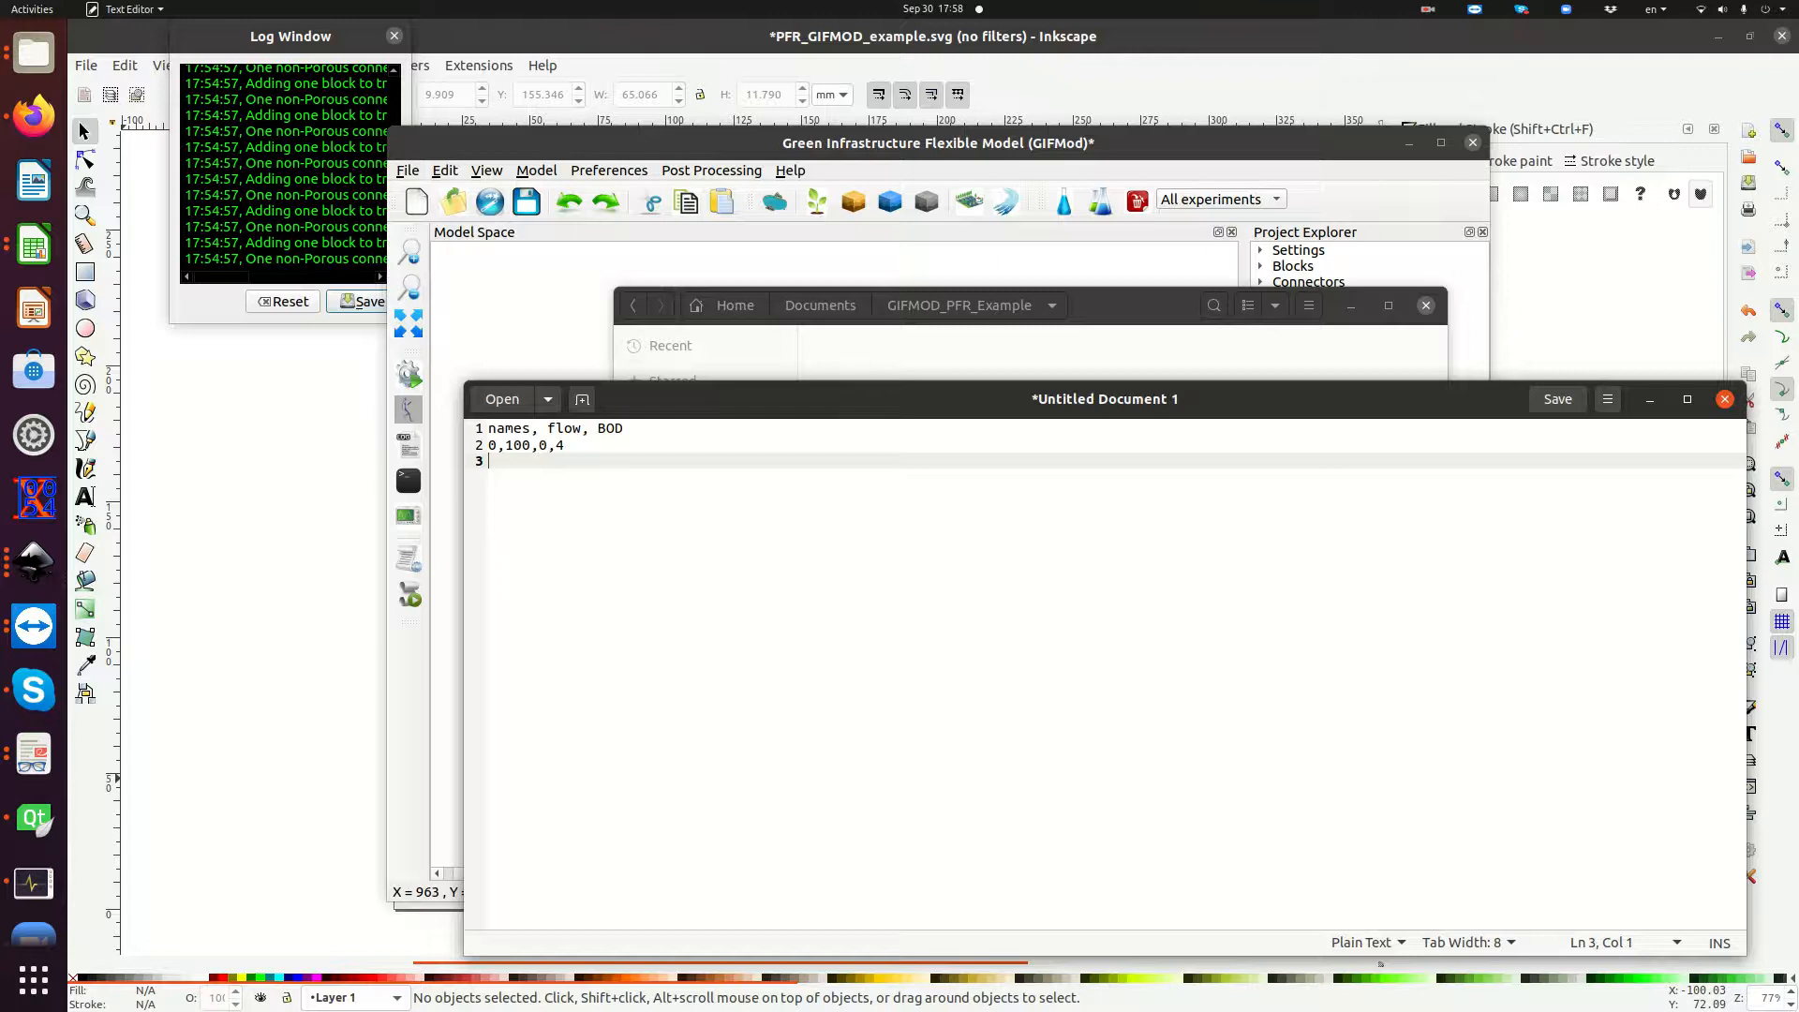
{"action": "type", "text": "10,100,10,4"}
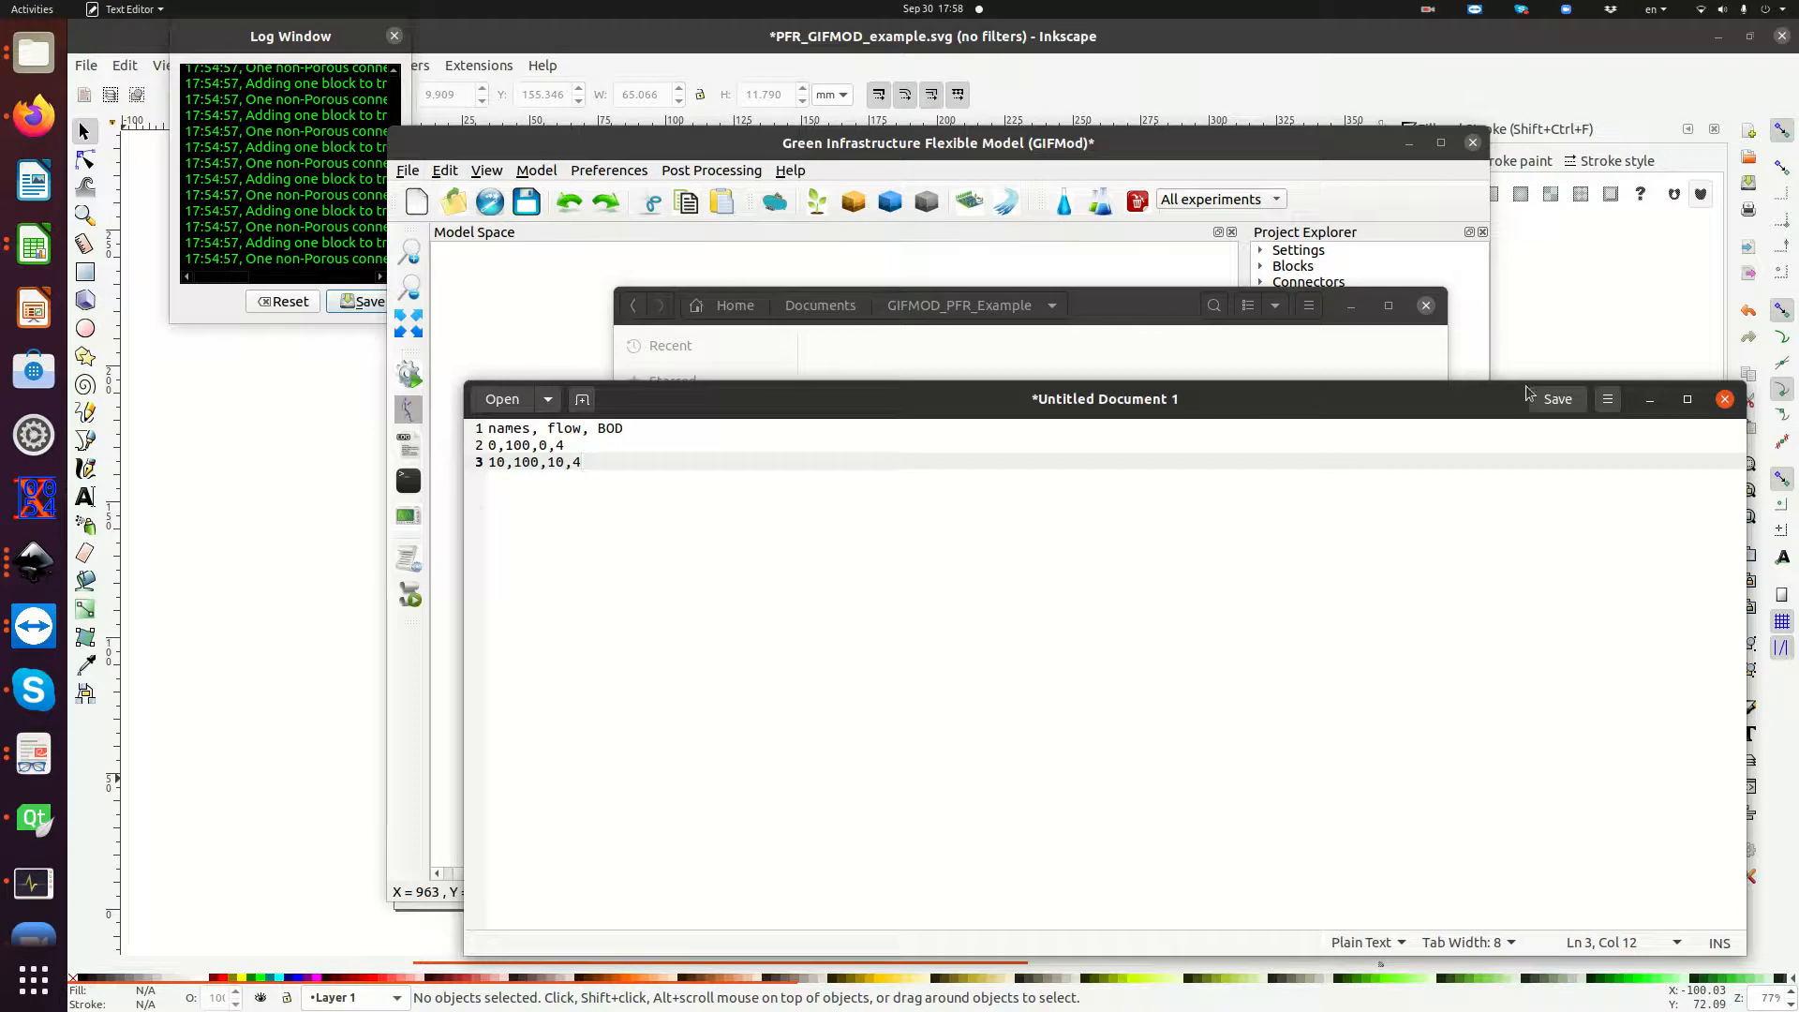
Save the text file as Inflow_PFR.txt in the Documents/GIFMOD_PFR_Example folder and minimize the editor.
{"action": "left_click", "coordinate": [1581, 403]}
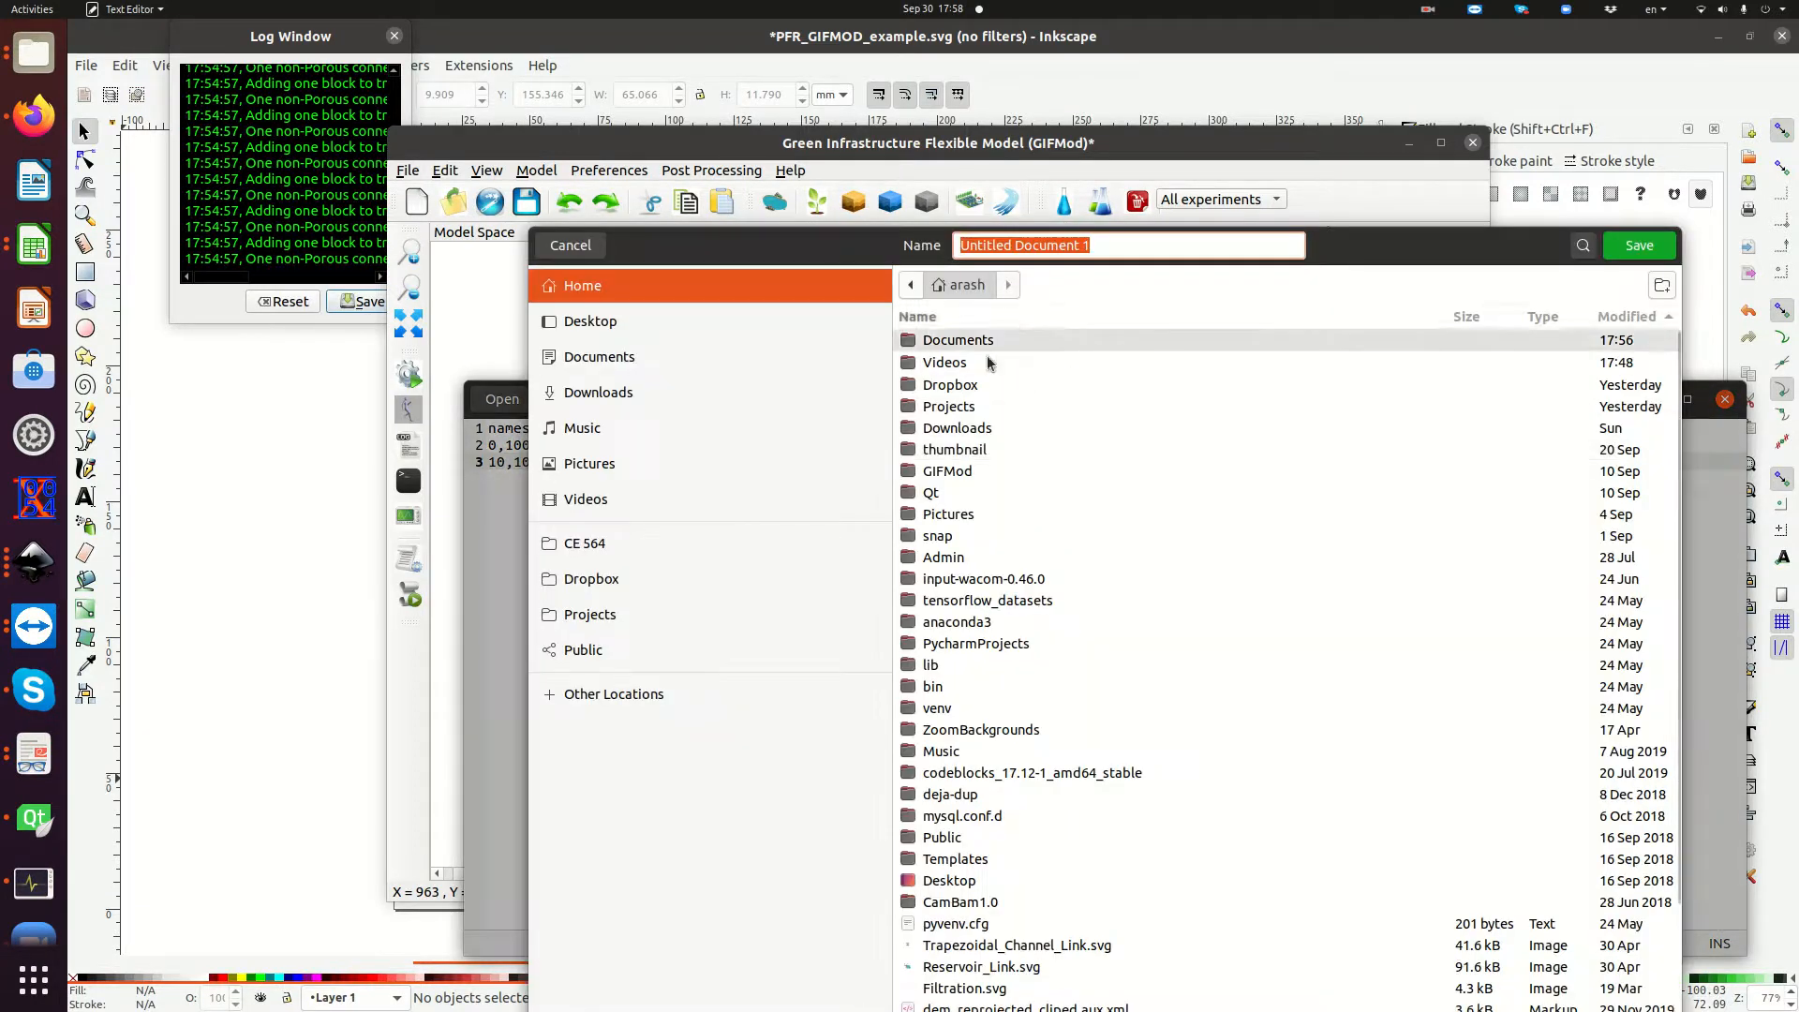
{"action": "double_click", "coordinate": [969, 340]}
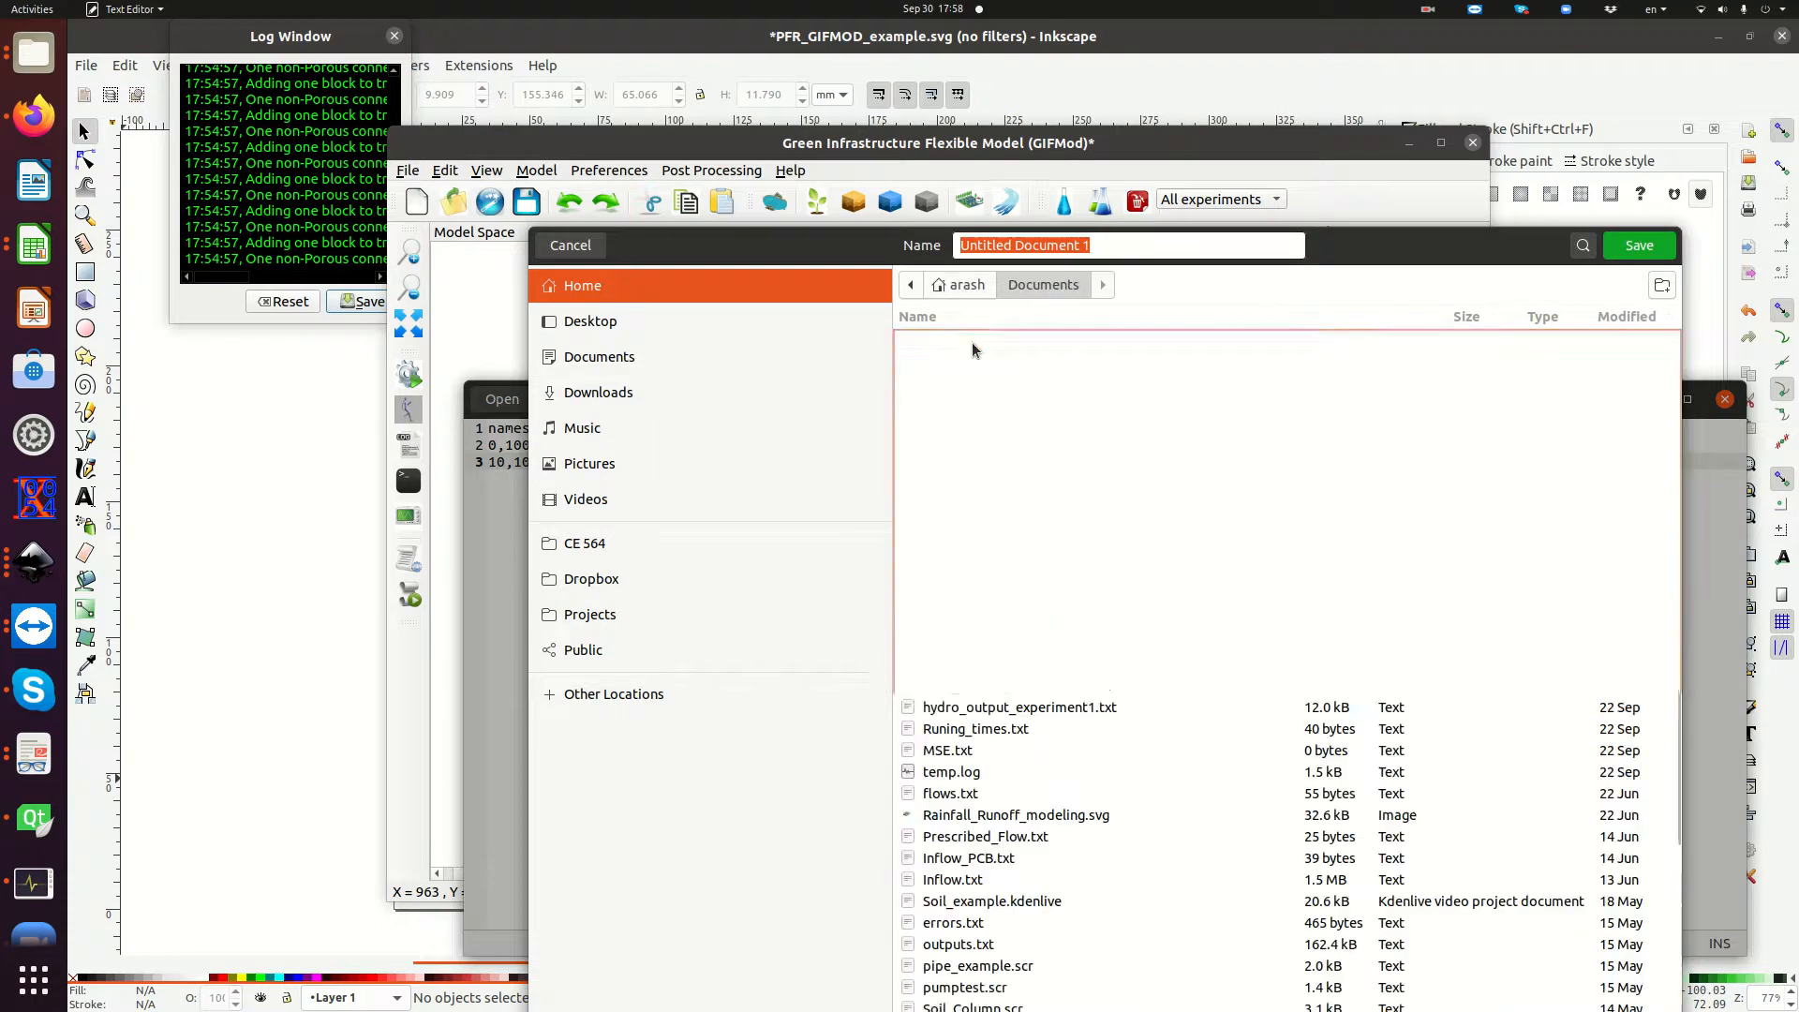
{"action": "double_click", "coordinate": [975, 343]}
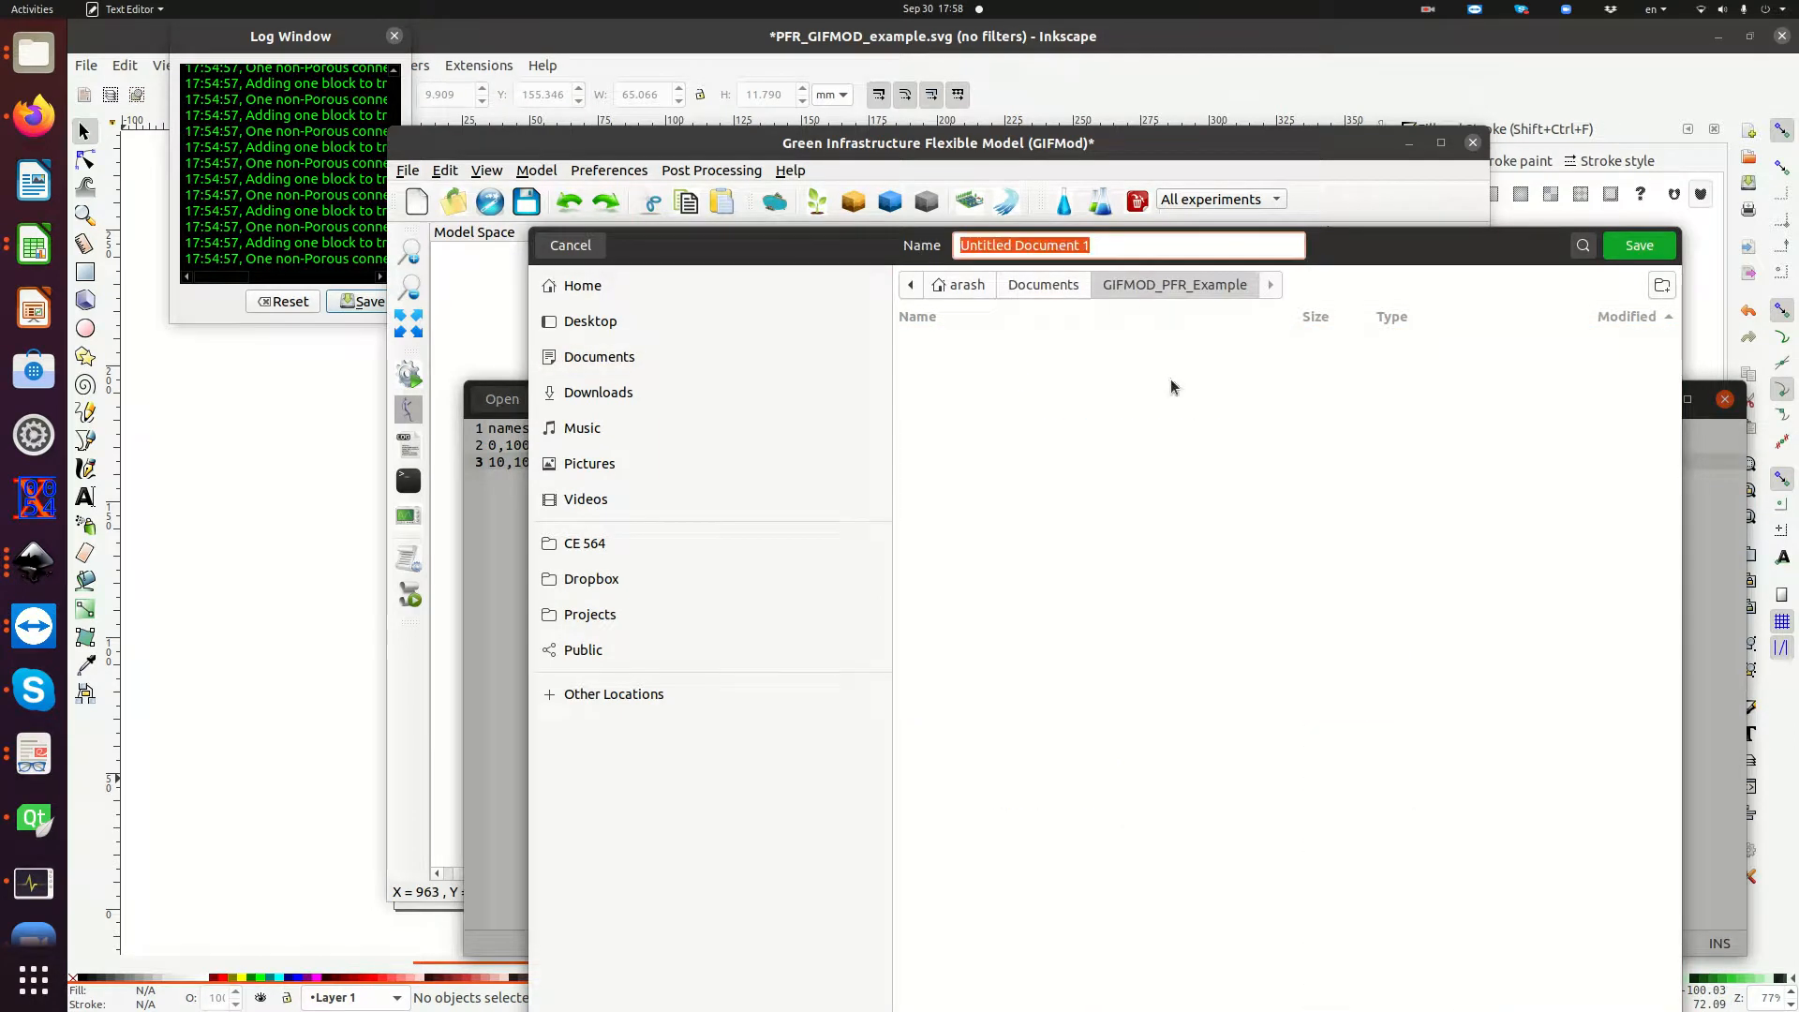
{"action": "type", "text": "Infl"}
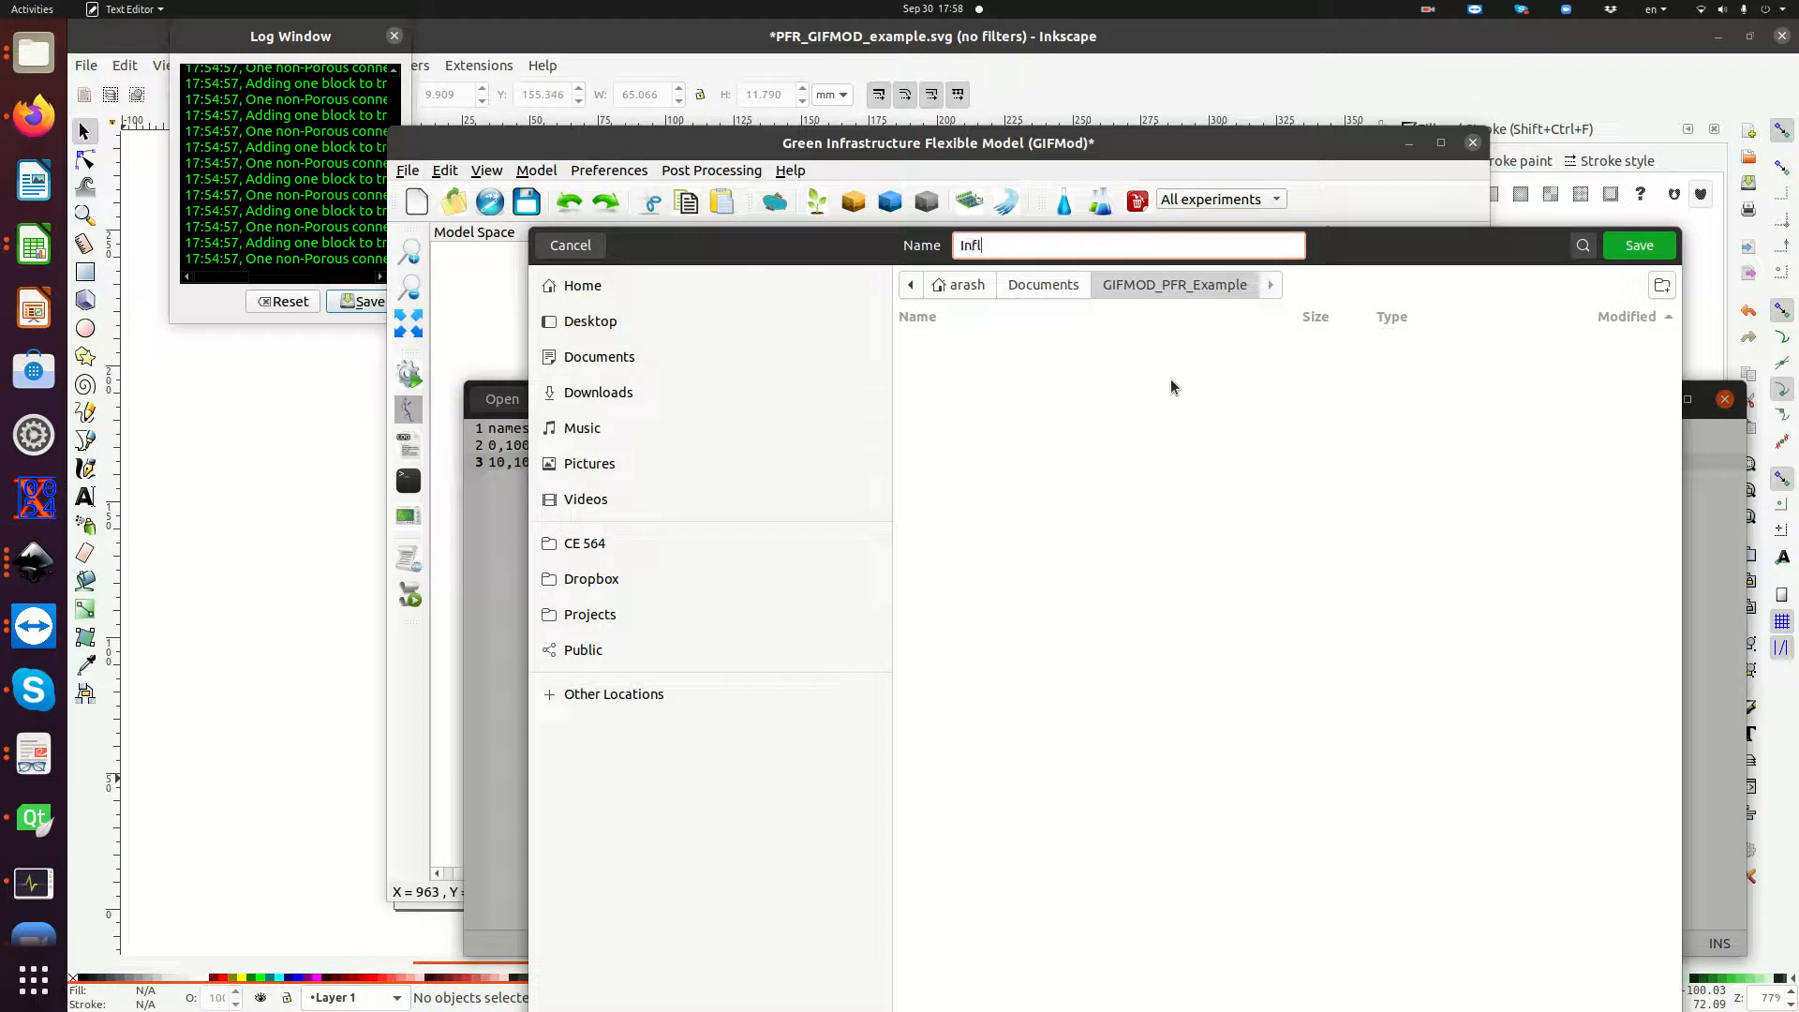
{"action": "type", "text": "ow_PFR.txt"}
{"action": "key", "text": "Return"}
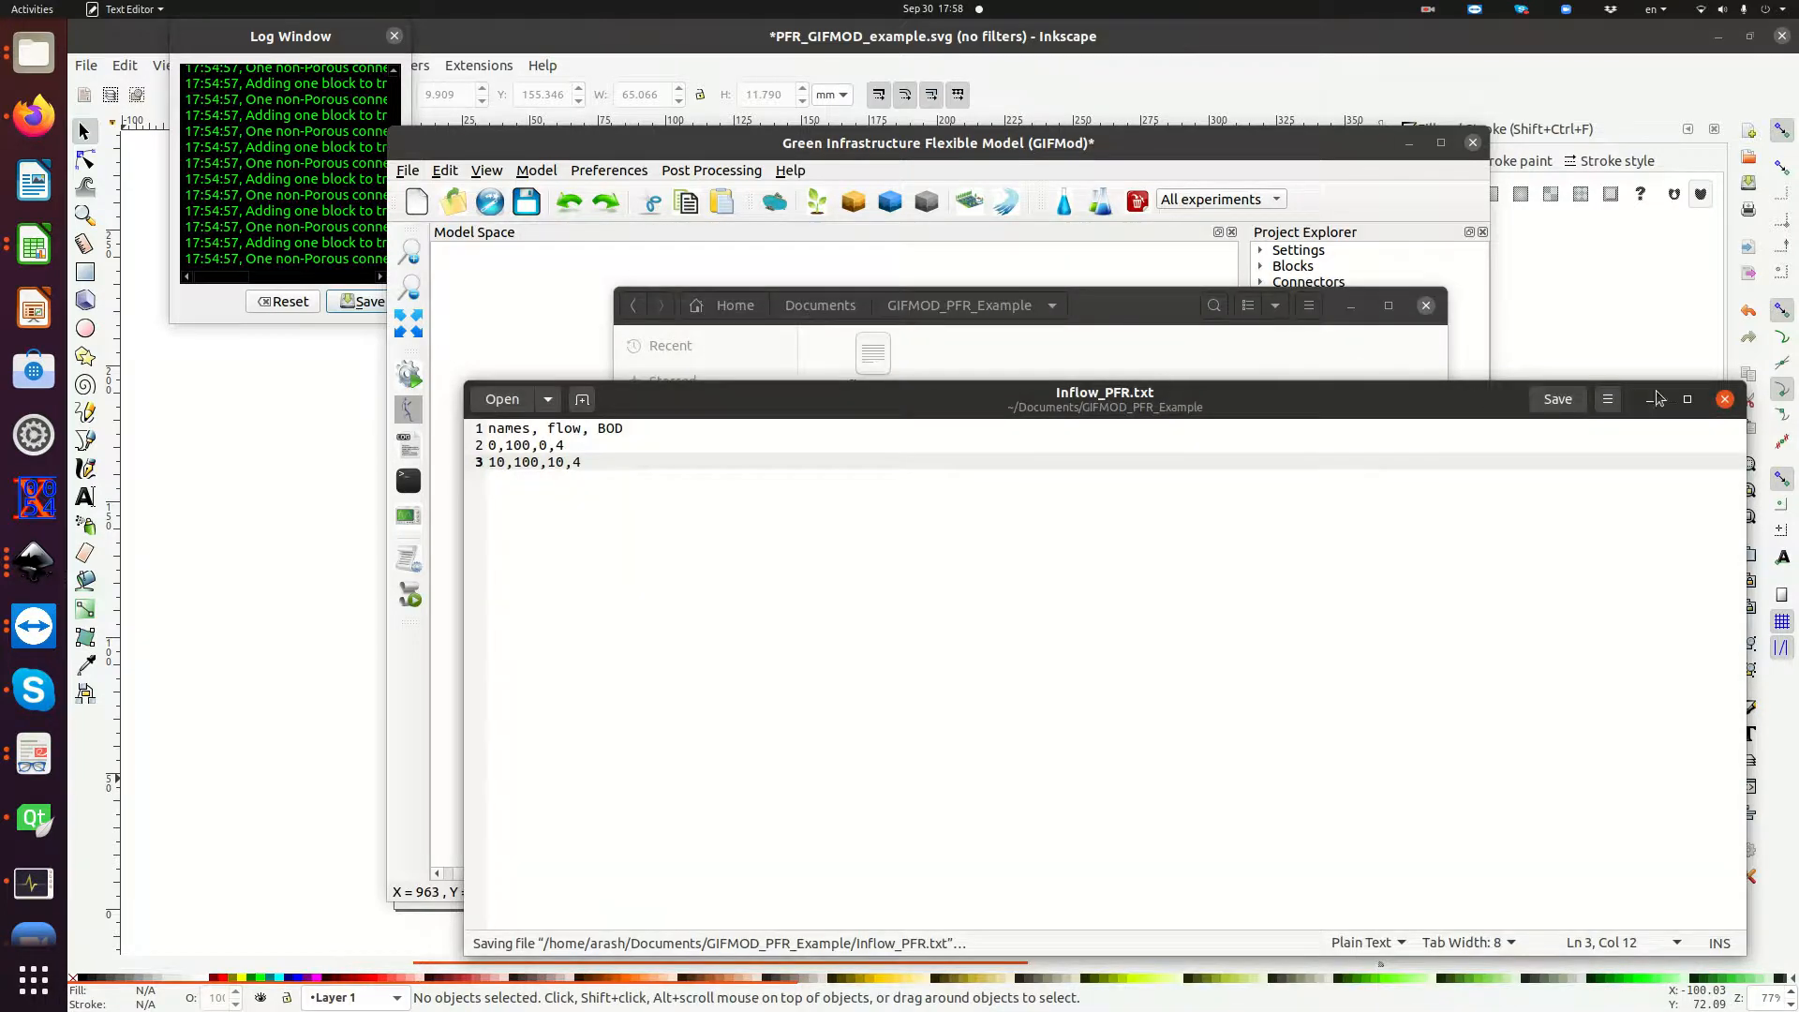
{"action": "left_click", "coordinate": [1647, 400]}
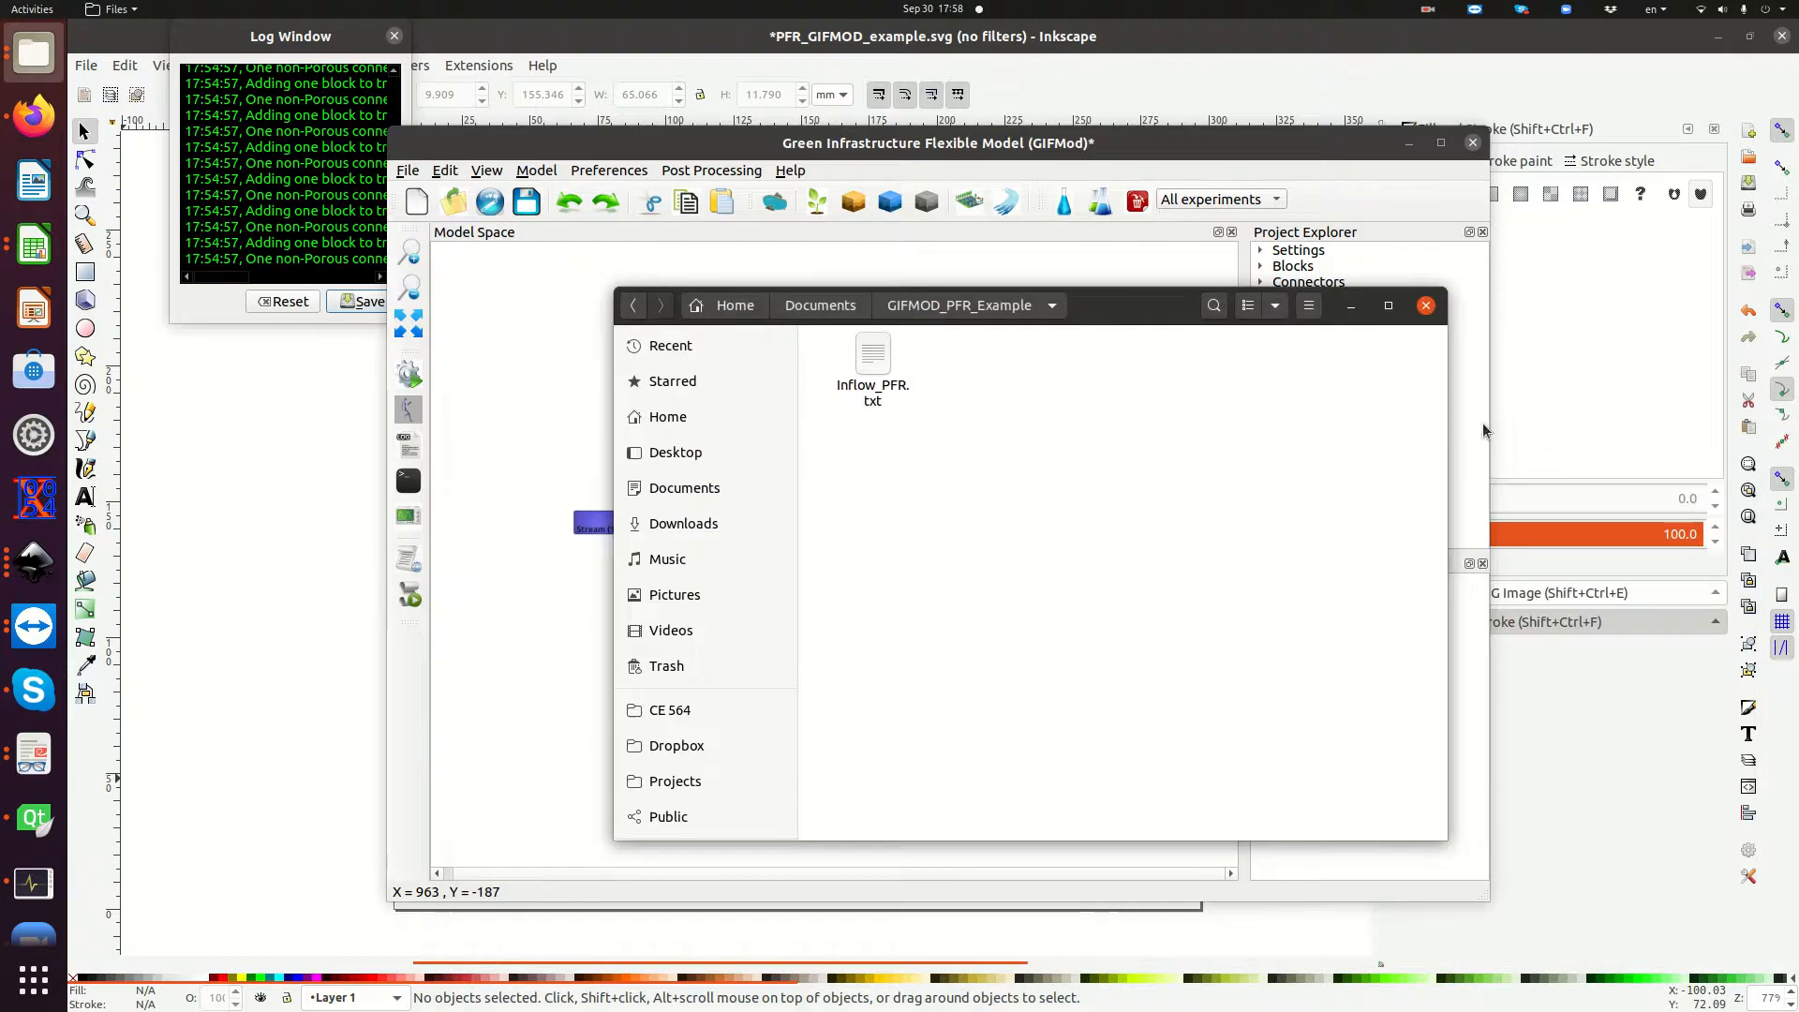
Back in GIFMod, assign Inflow_PFR.txt from the GIFMOD_PFR_Example folder as the inflow time series of the Stream (1) block.
{"action": "left_click", "coordinate": [918, 273]}
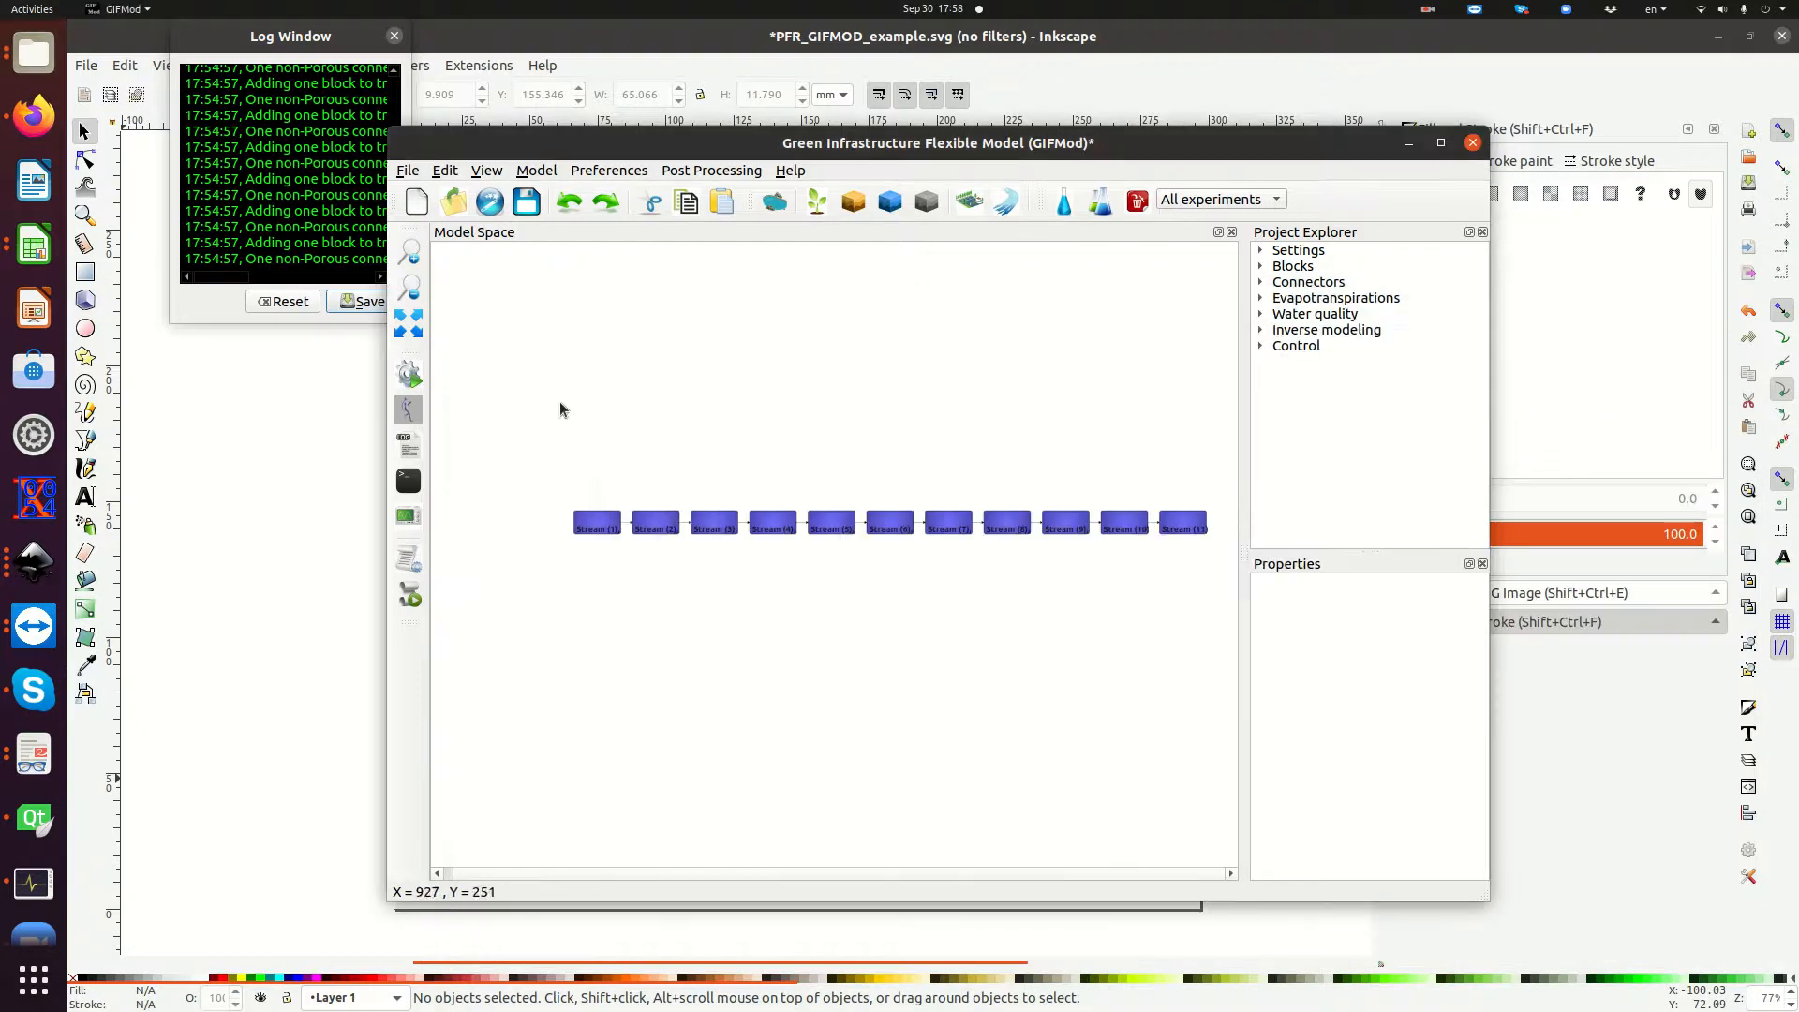
{"action": "left_click", "coordinate": [596, 527]}
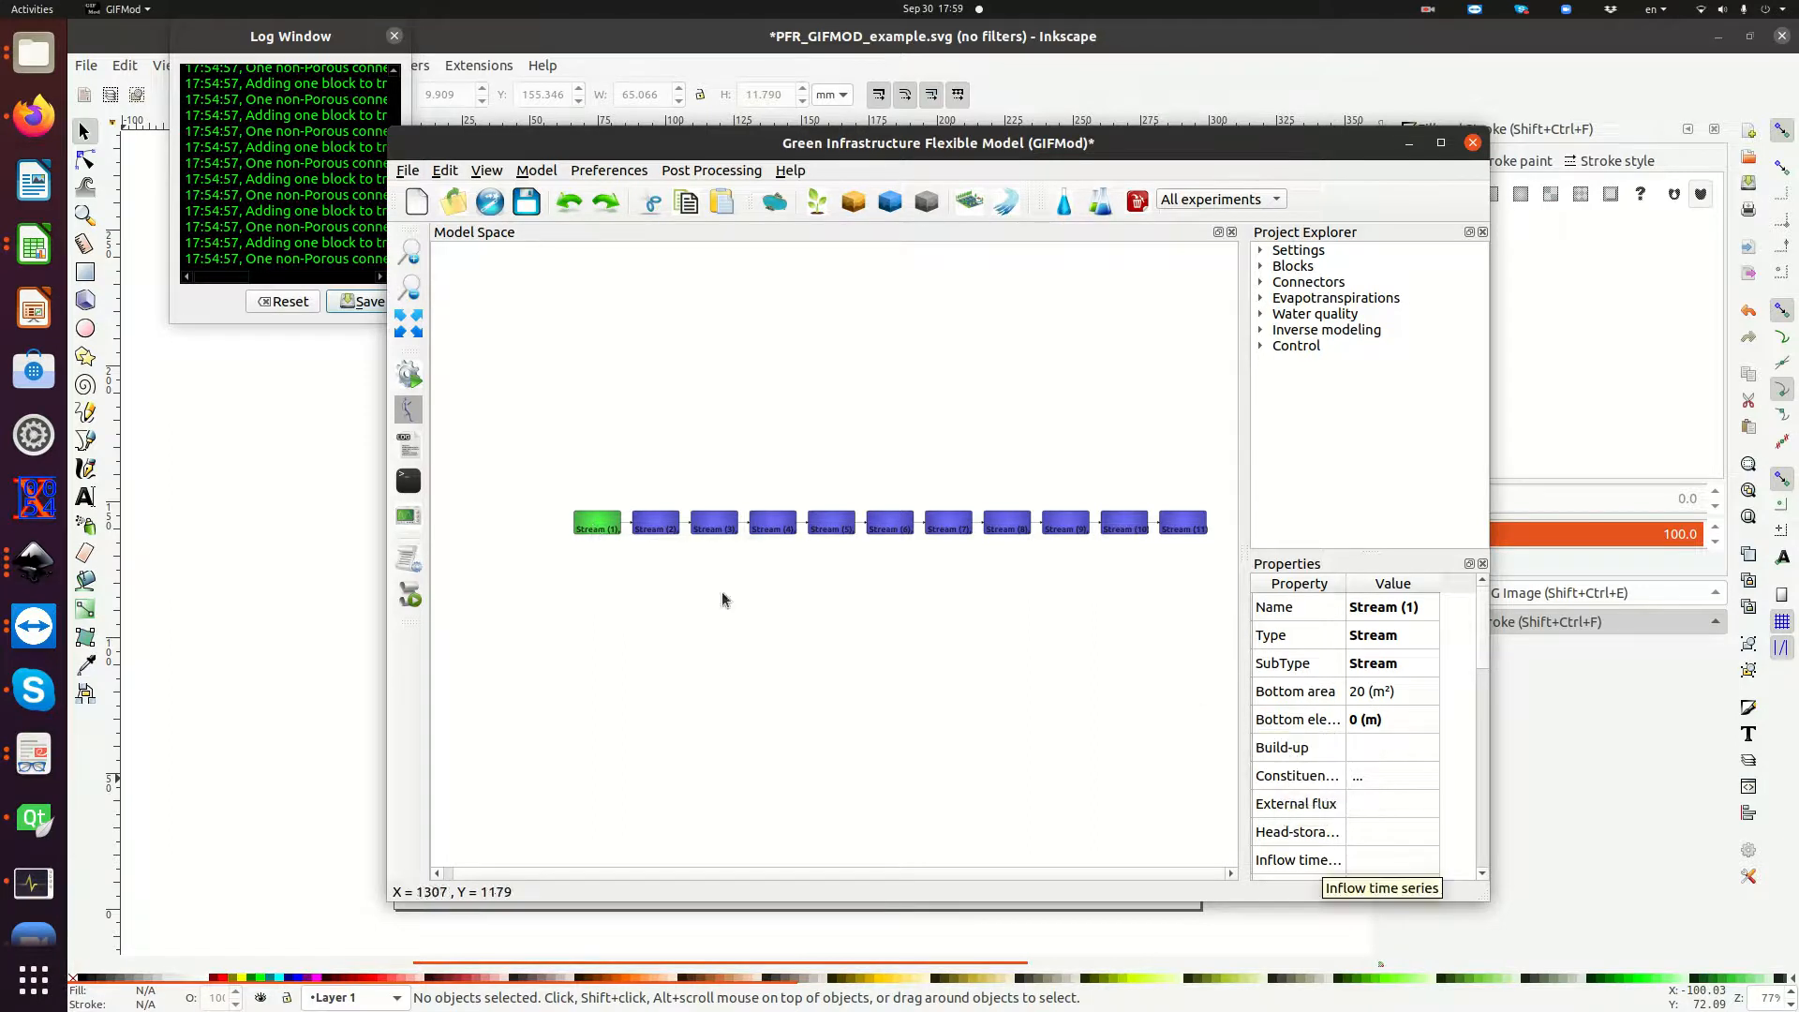
{"action": "left_click", "coordinate": [1368, 862]}
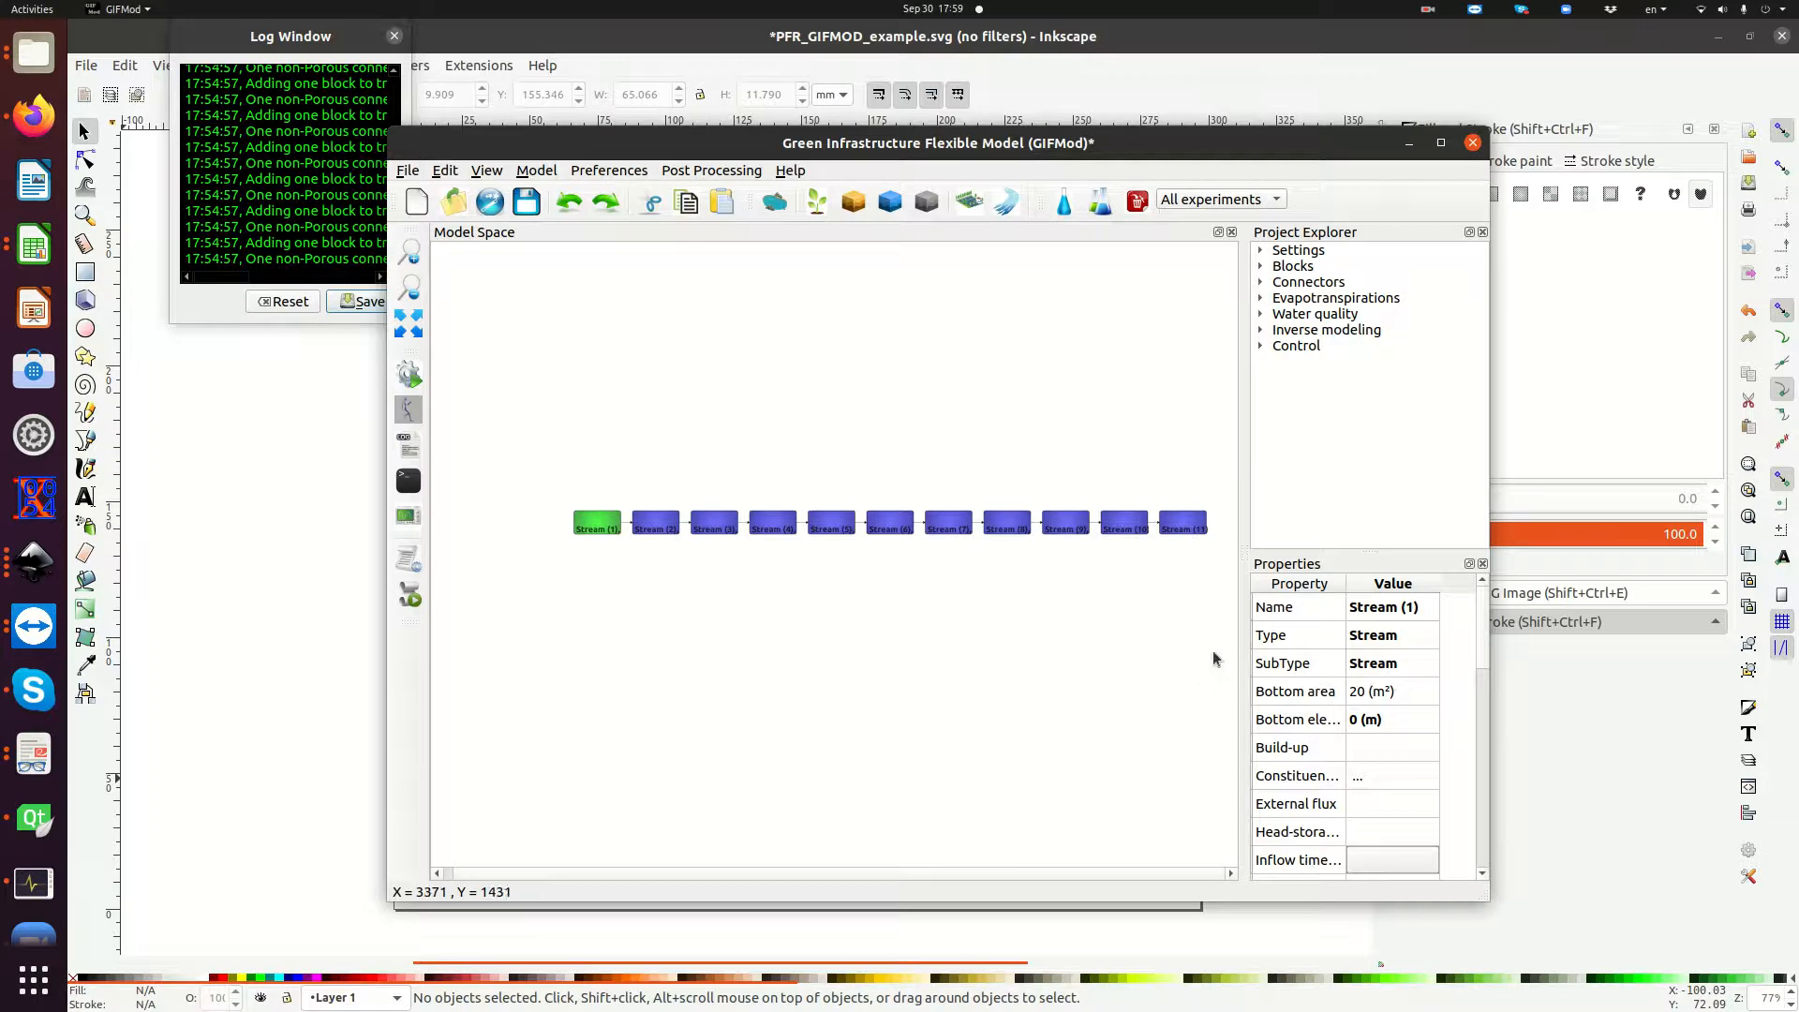
{"action": "left_click_drag", "start_coordinate": [1346, 583], "coordinate": [1378, 583]}
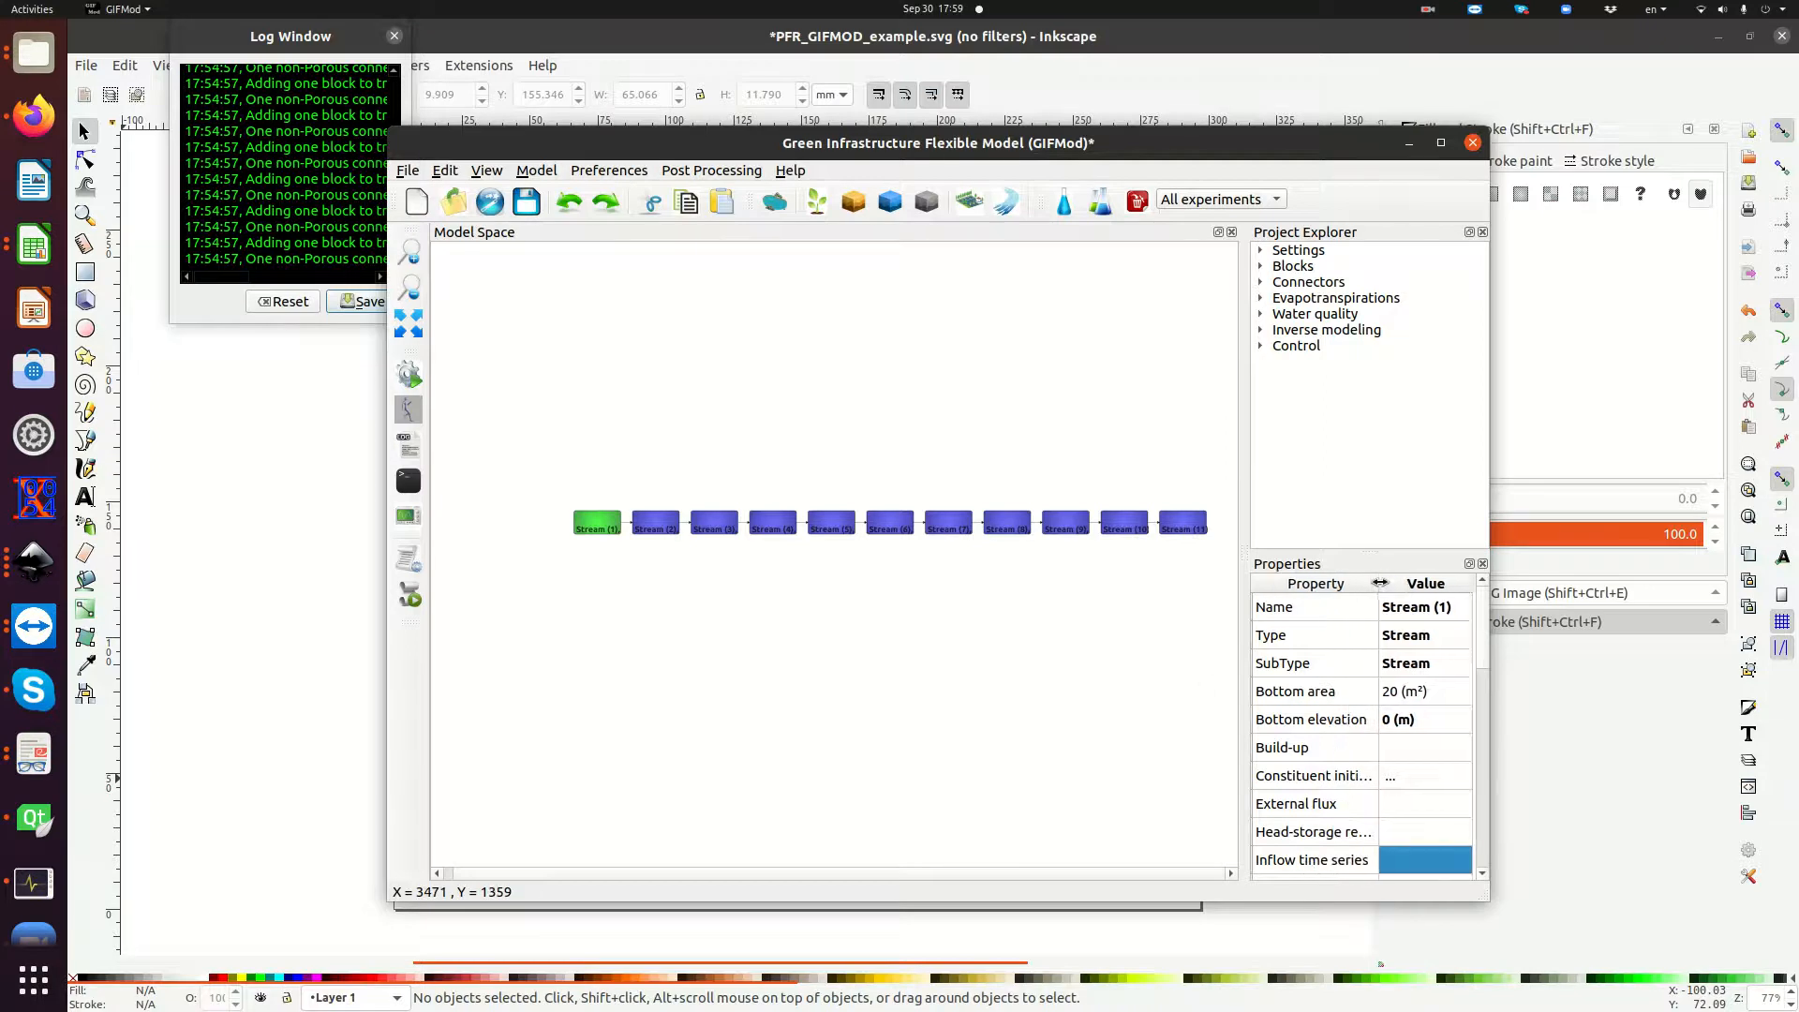
{"action": "left_click", "coordinate": [1413, 866]}
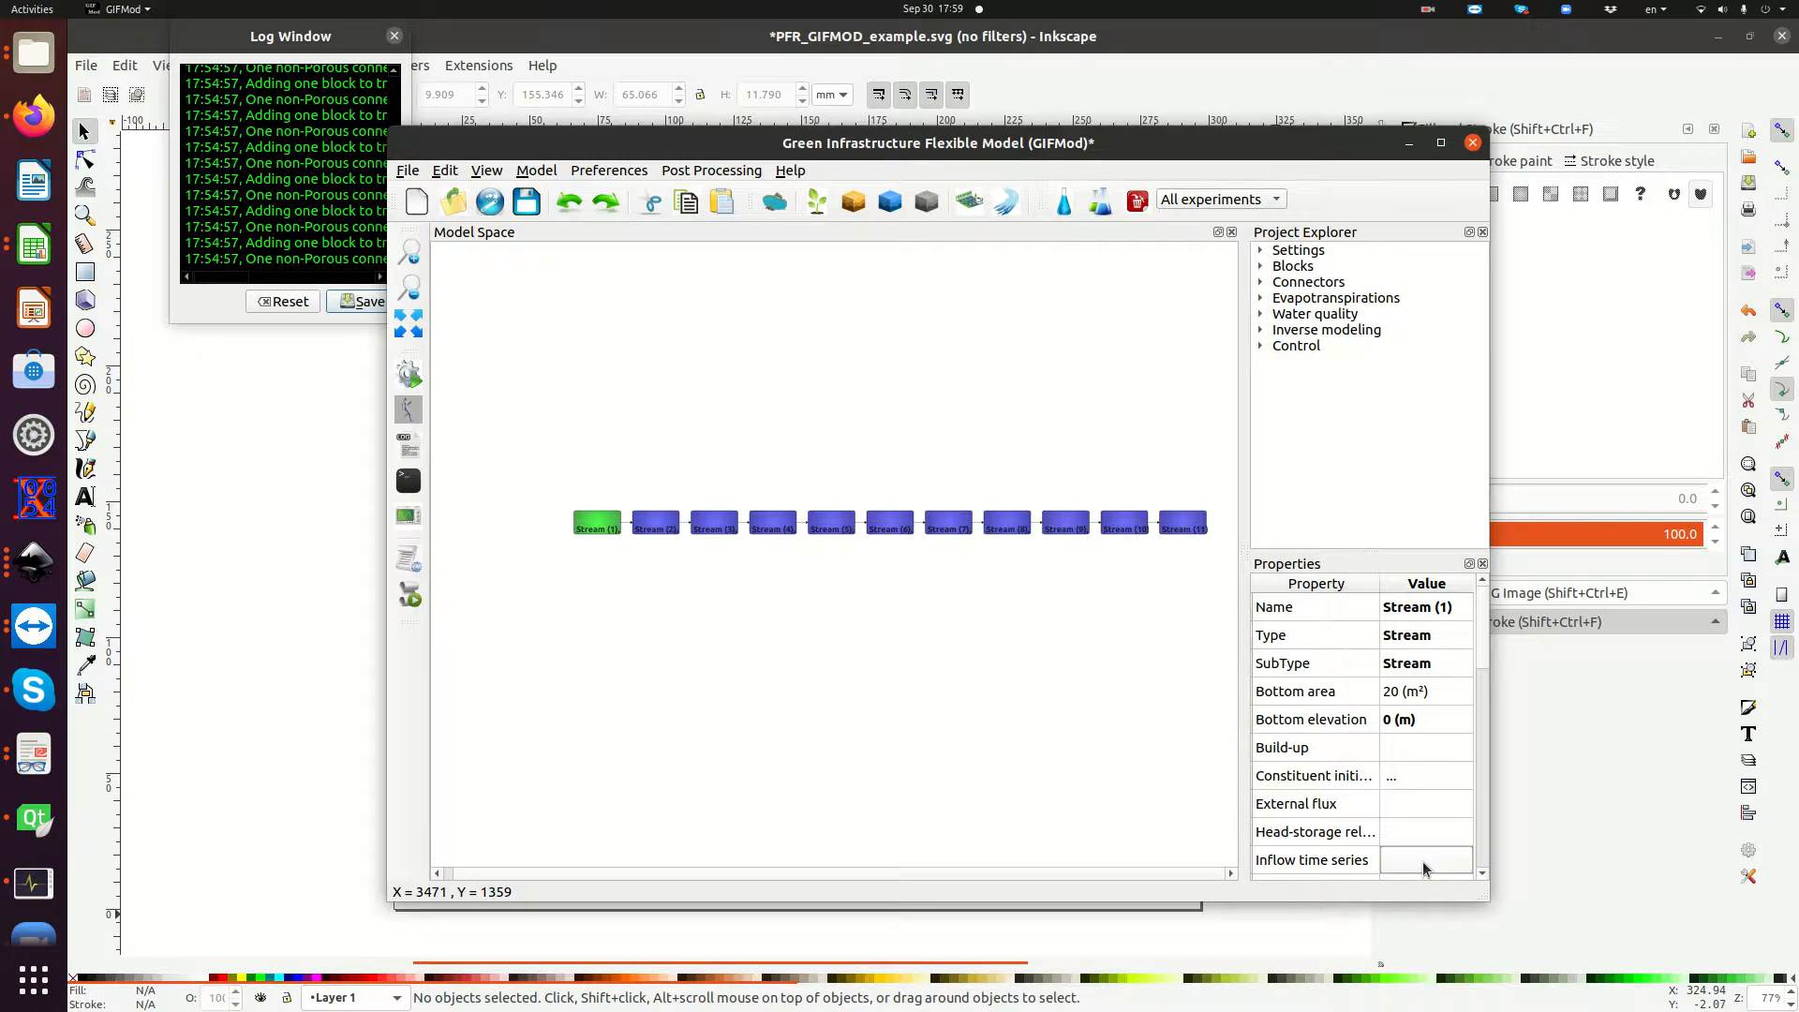
{"action": "left_click", "coordinate": [1420, 863]}
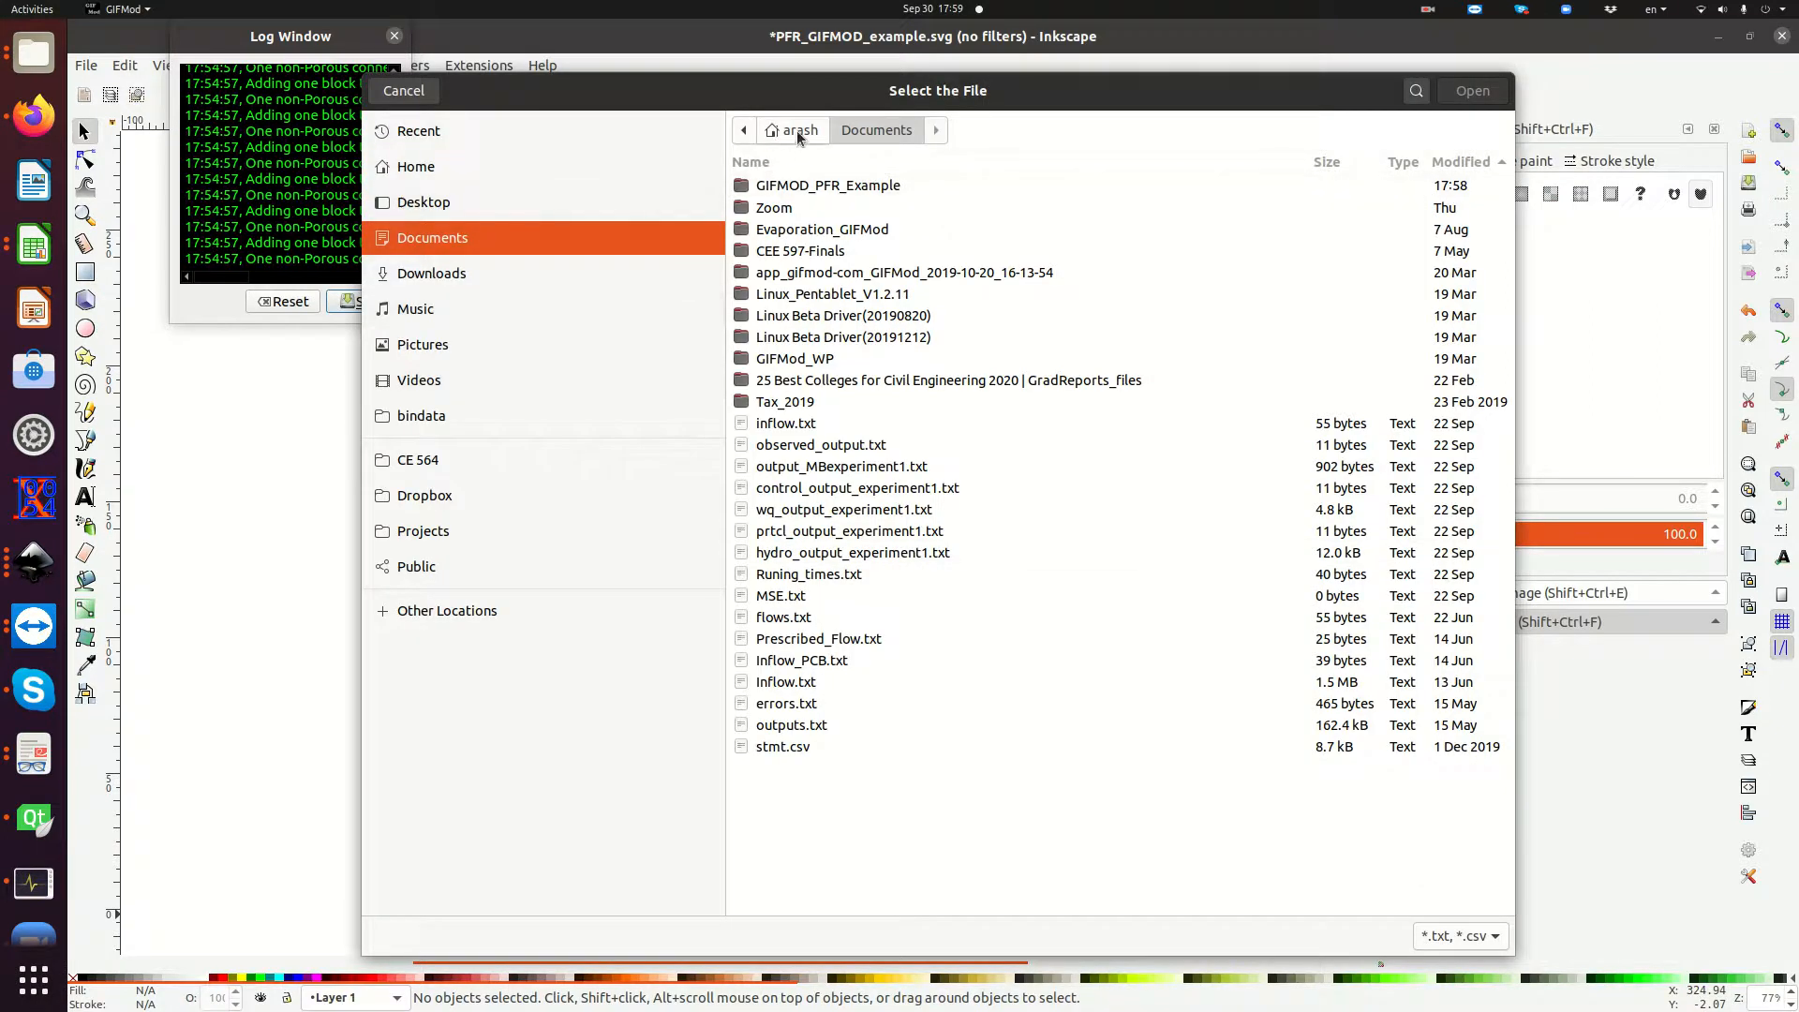
{"action": "double_click", "coordinate": [807, 187]}
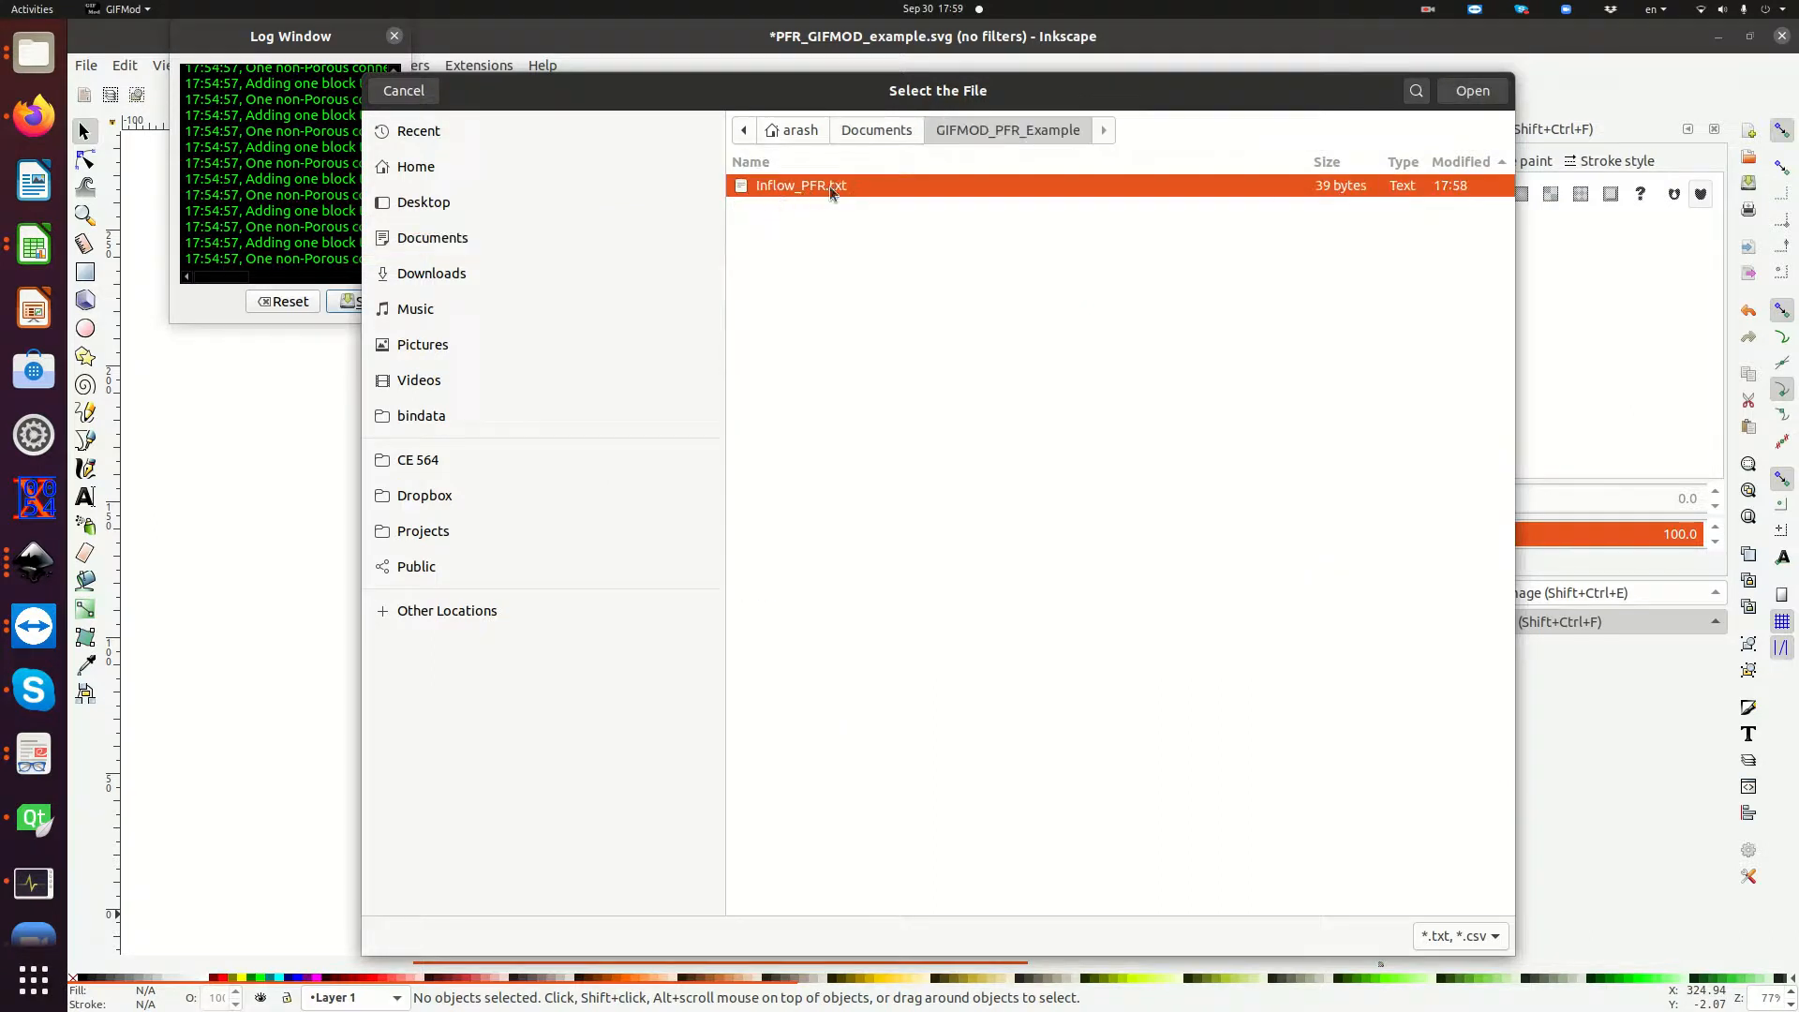
{"action": "left_click", "coordinate": [1465, 93]}
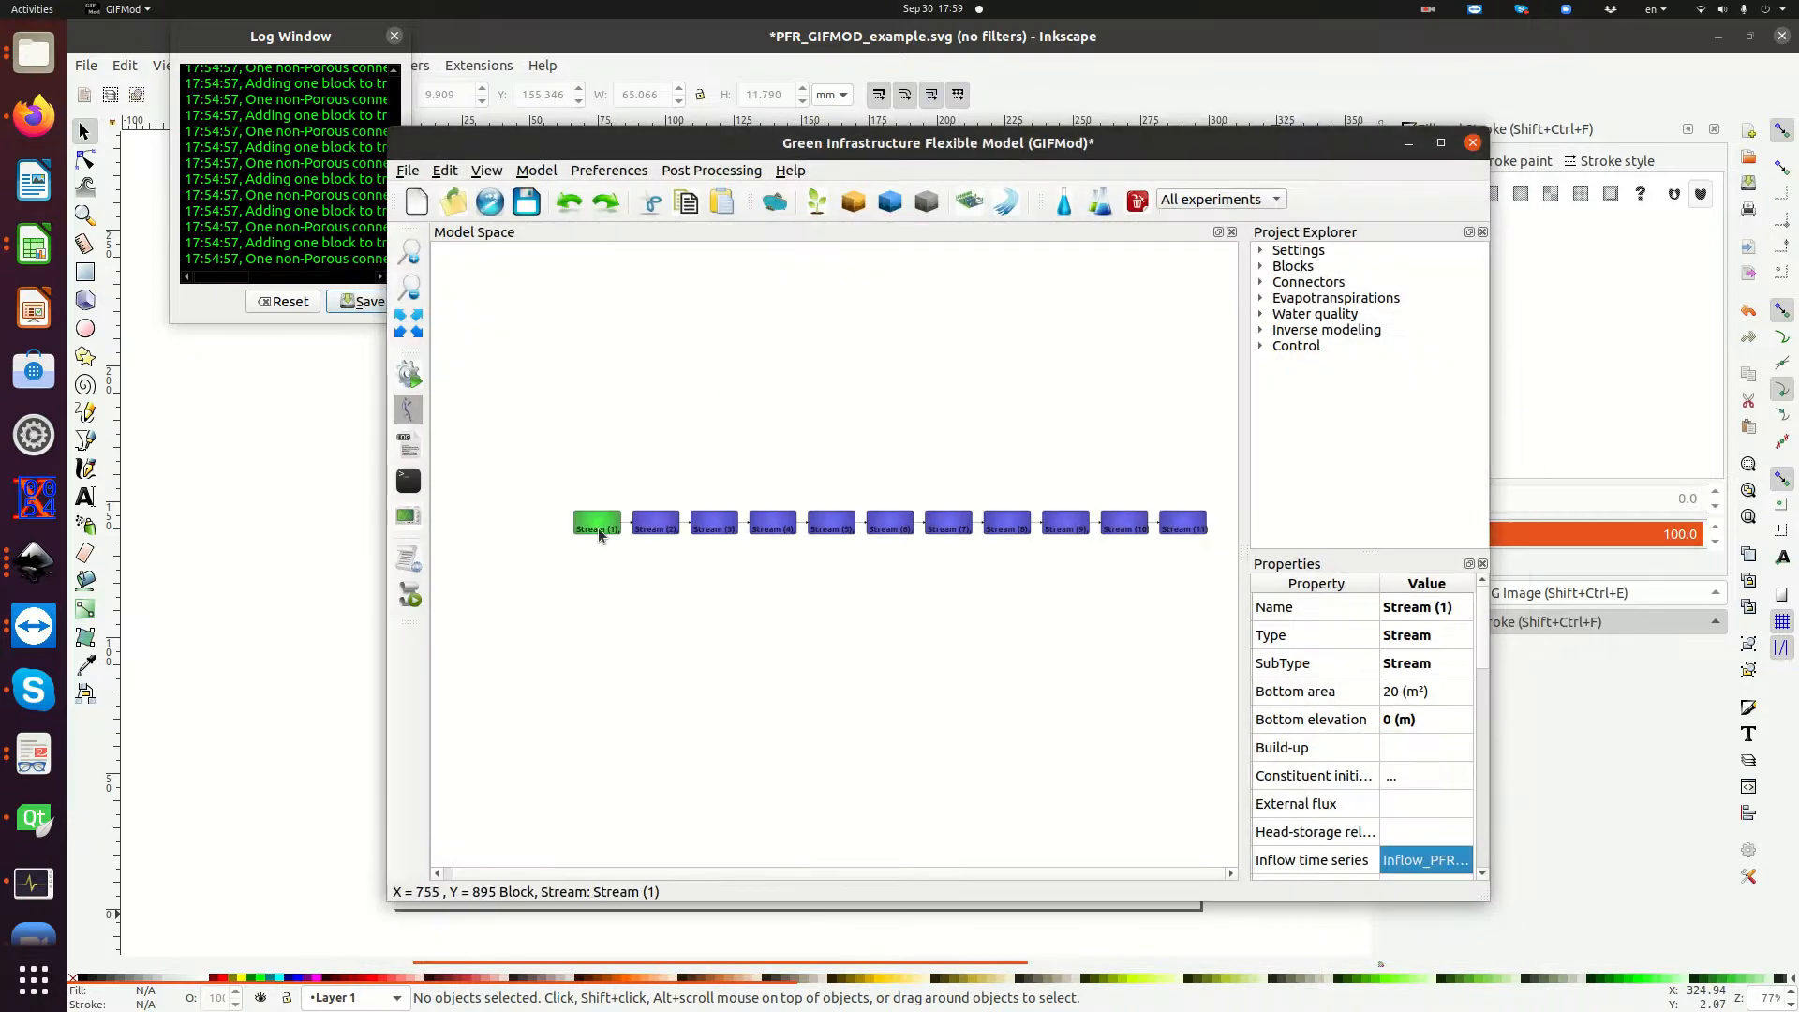
Plot the flow inflow property of the Stream (1) block to check it, and close the plot.
{"action": "right_click", "coordinate": [588, 526]}
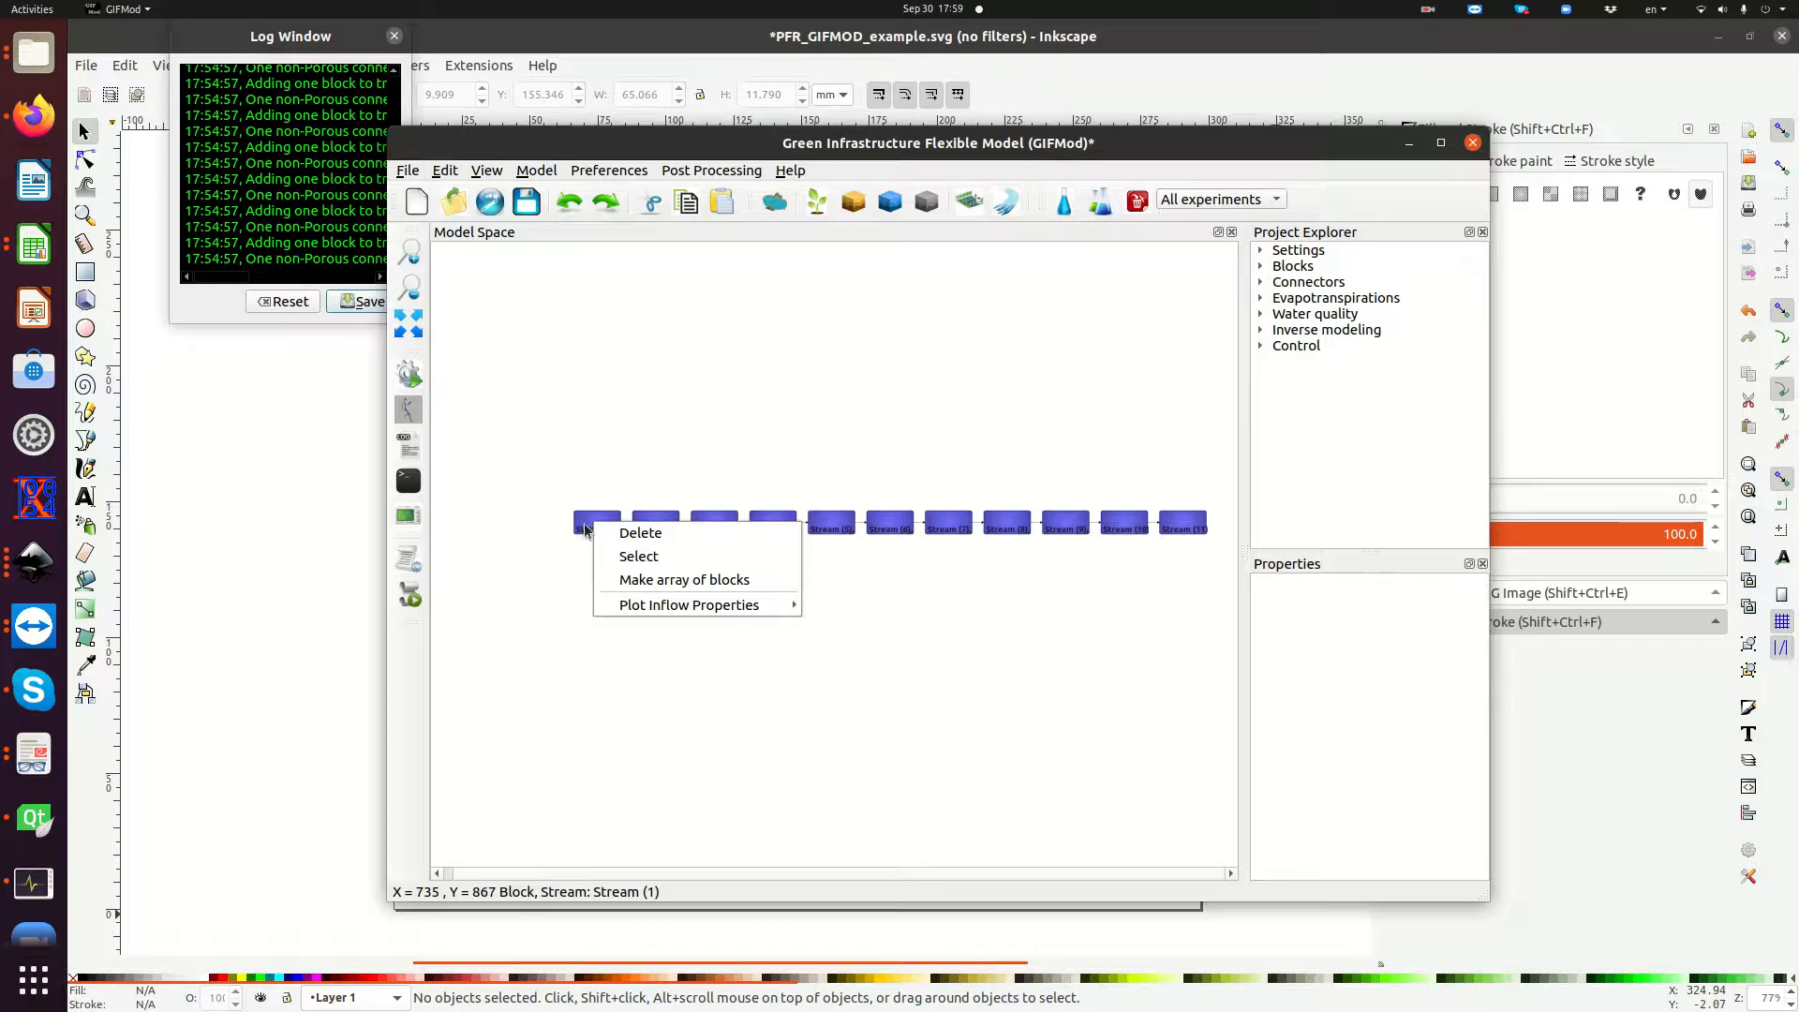
{"action": "mouse_move", "coordinate": [643, 607]}
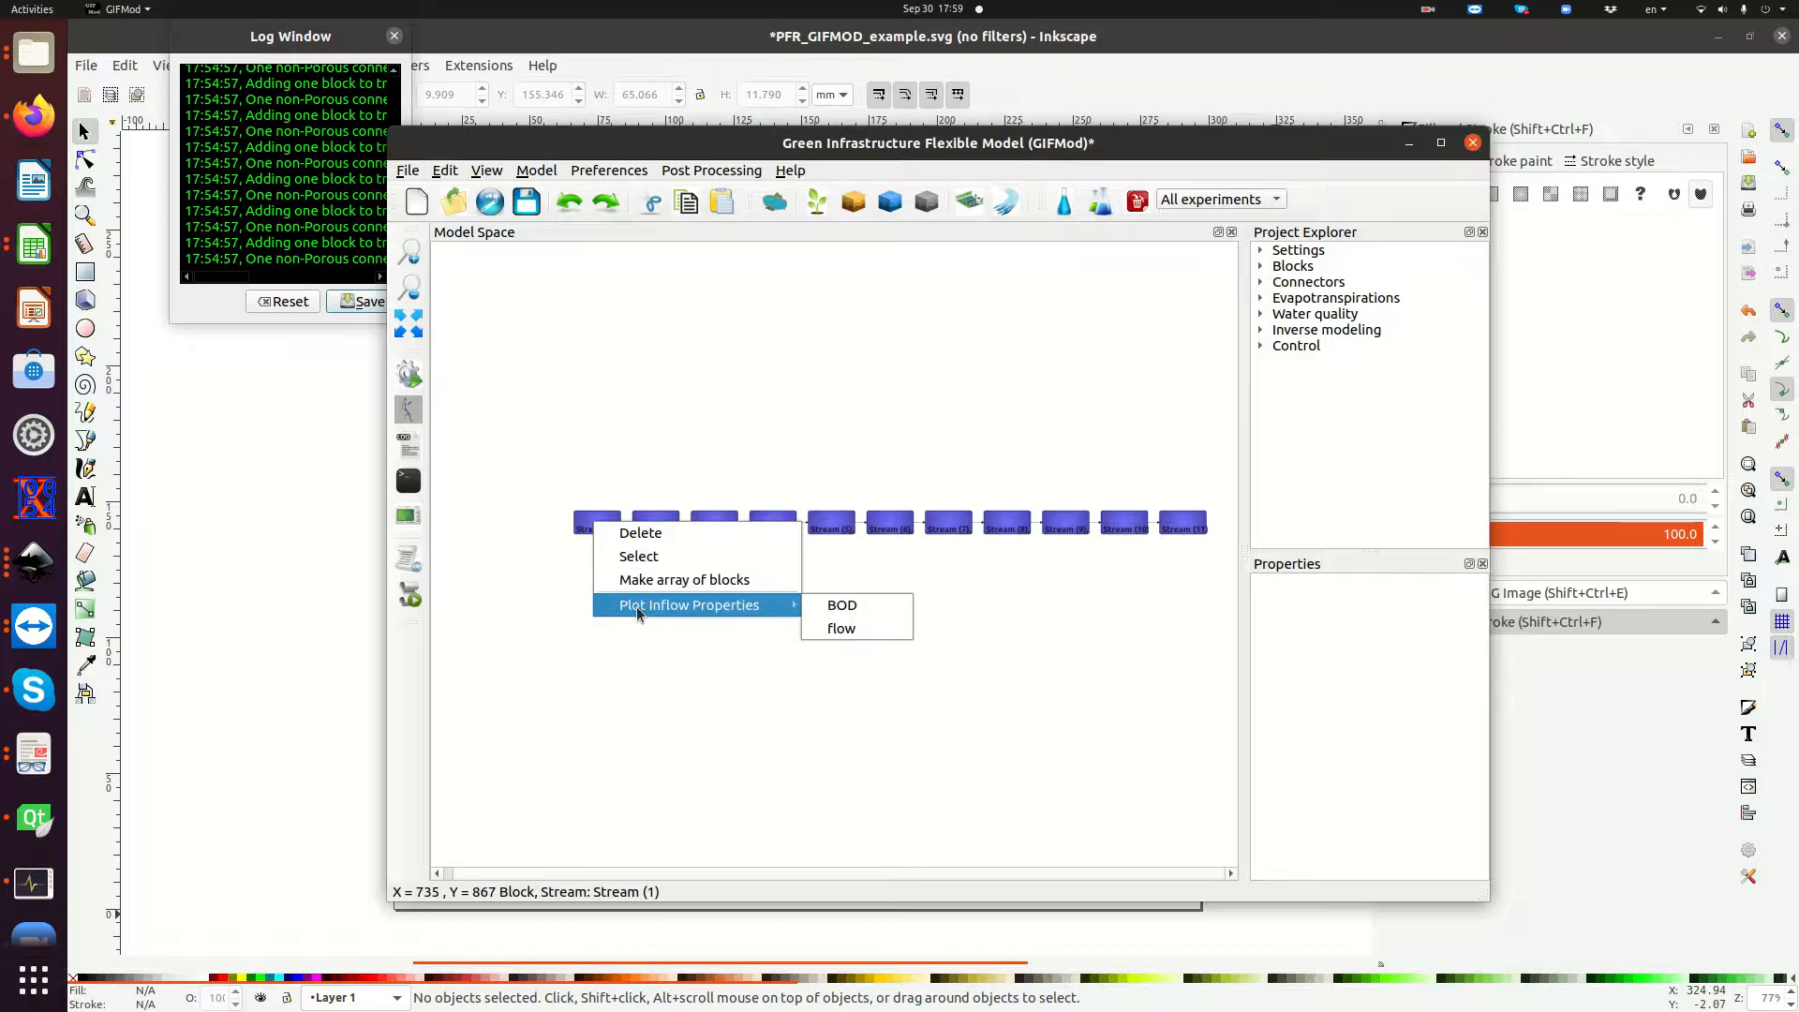
{"action": "left_click", "coordinate": [848, 625]}
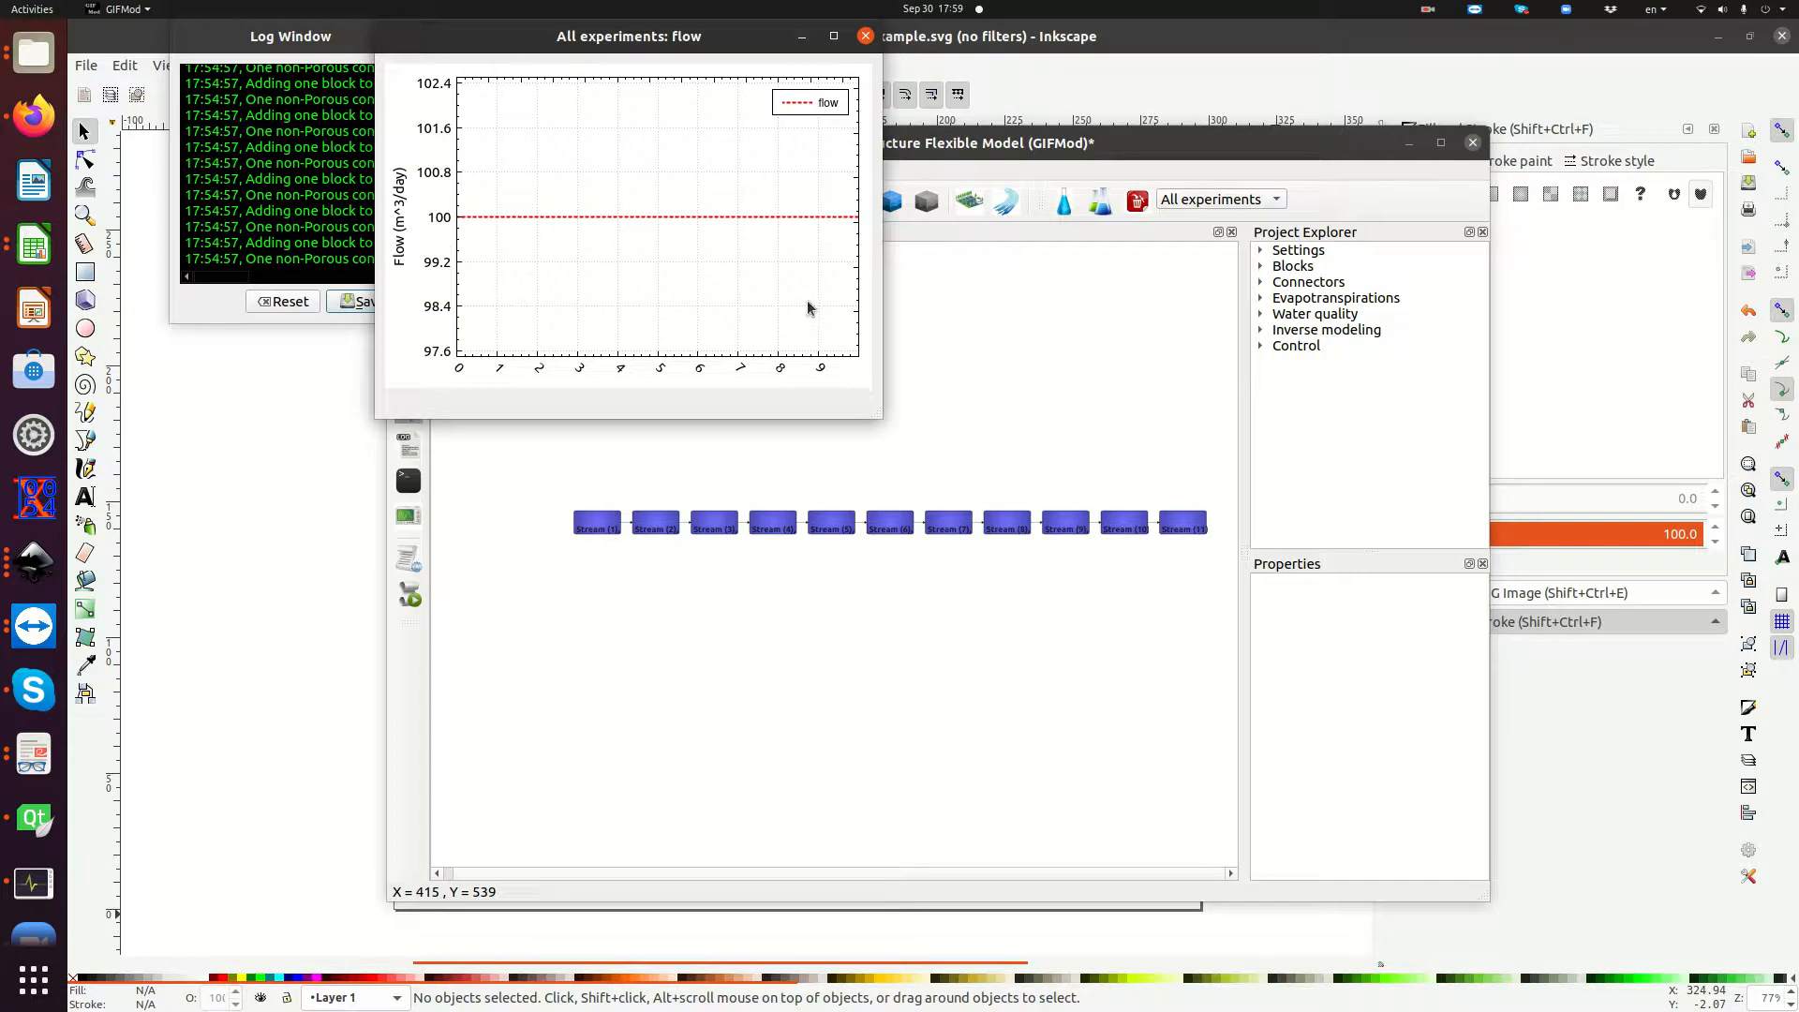
{"action": "left_click", "coordinate": [865, 35]}
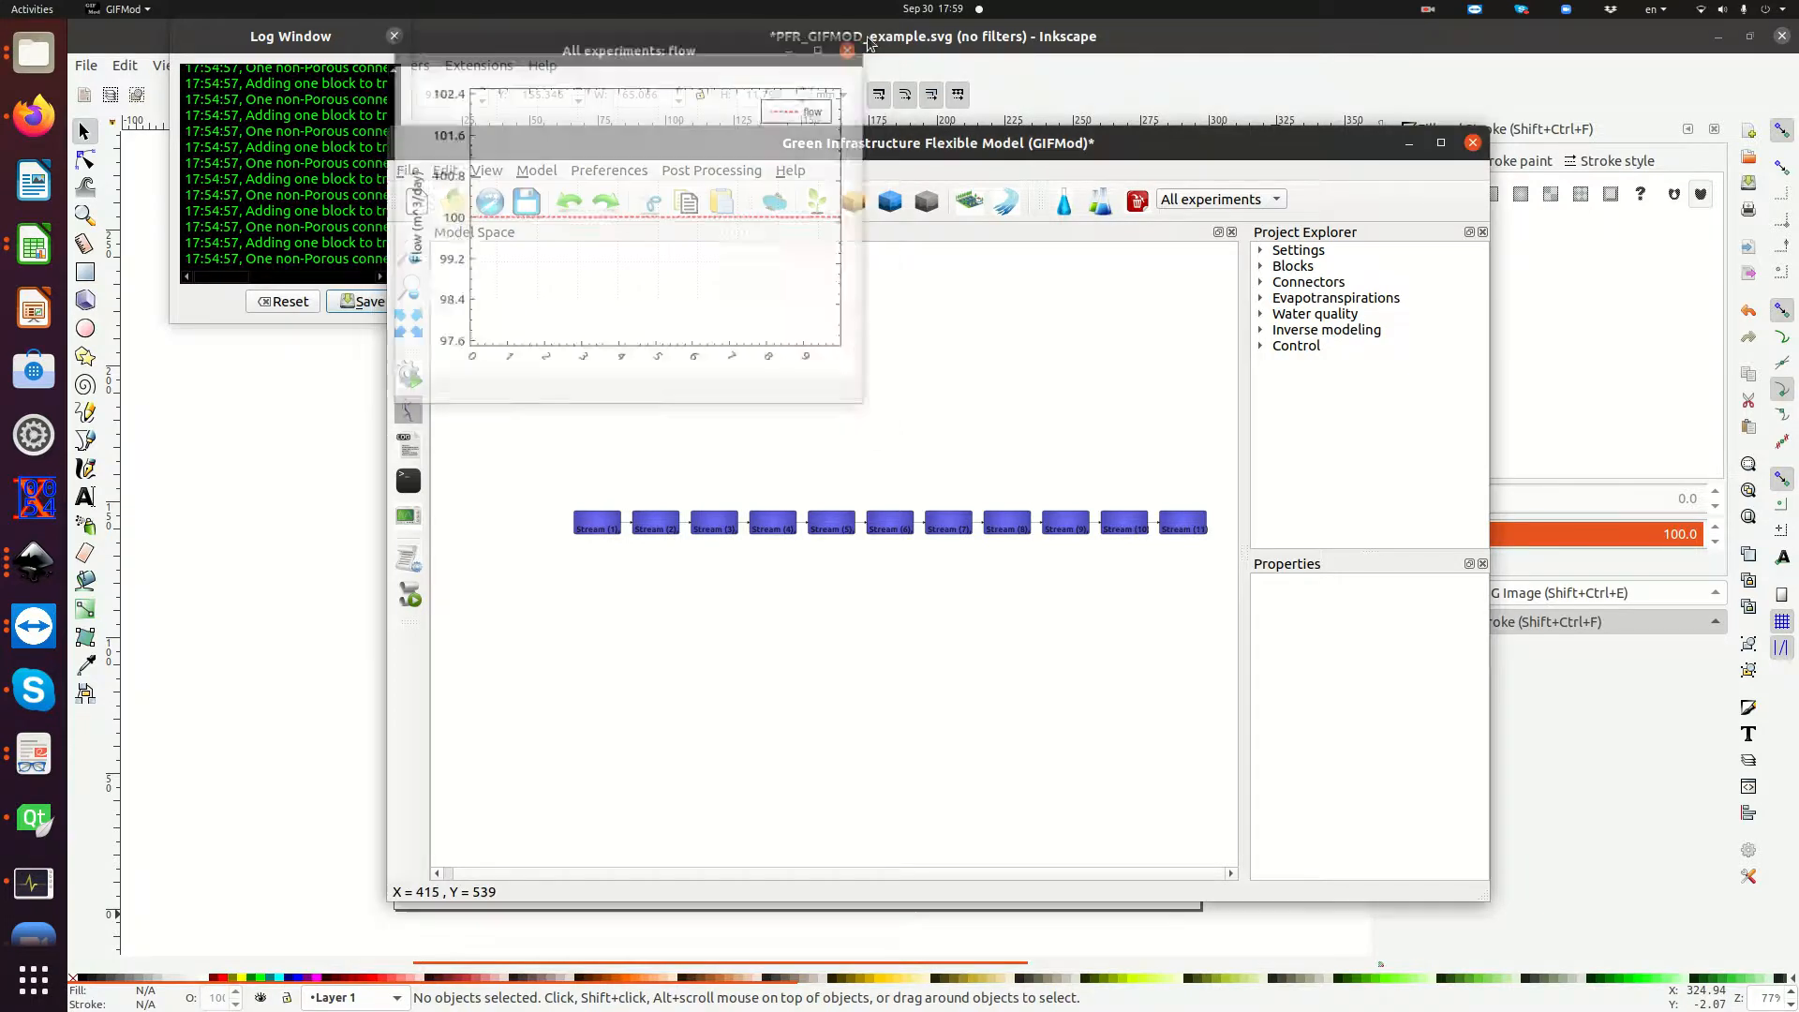
Plot the BOD inflow property of the Stream (1) block to check it, and close the plot.
{"action": "right_click", "coordinate": [590, 529]}
{"action": "mouse_move", "coordinate": [660, 611]}
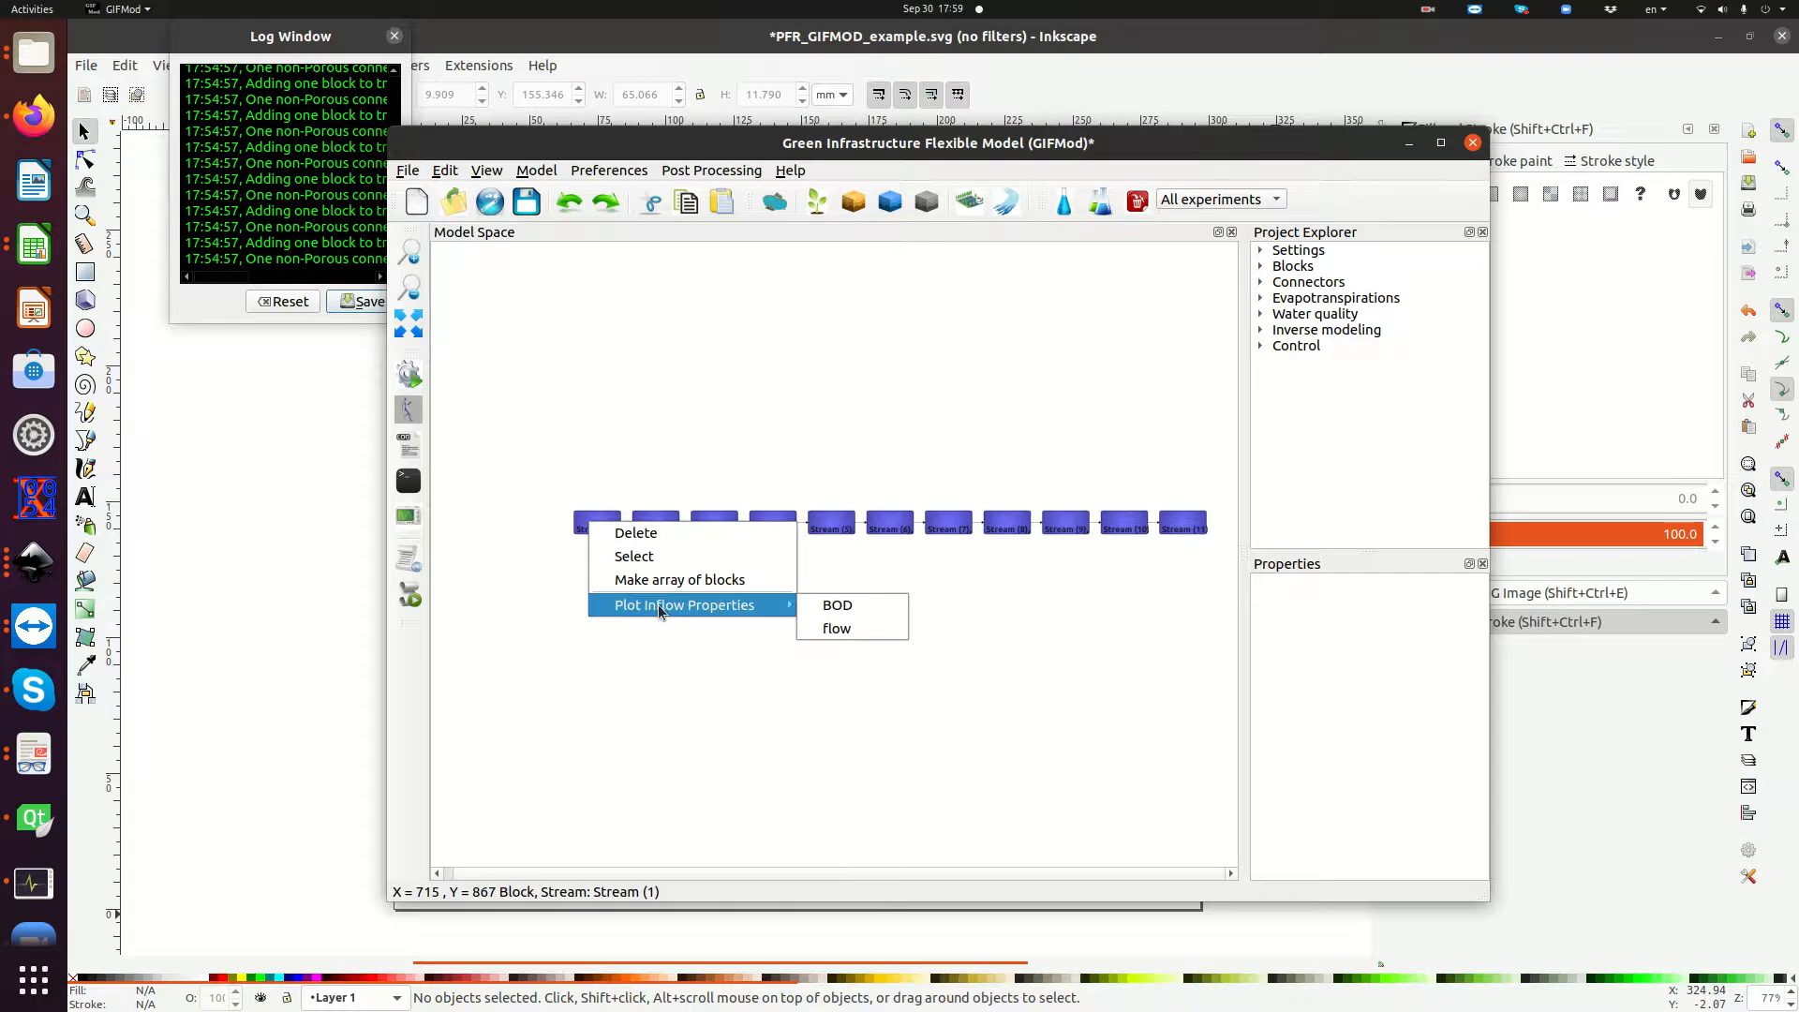
{"action": "left_click", "coordinate": [836, 607]}
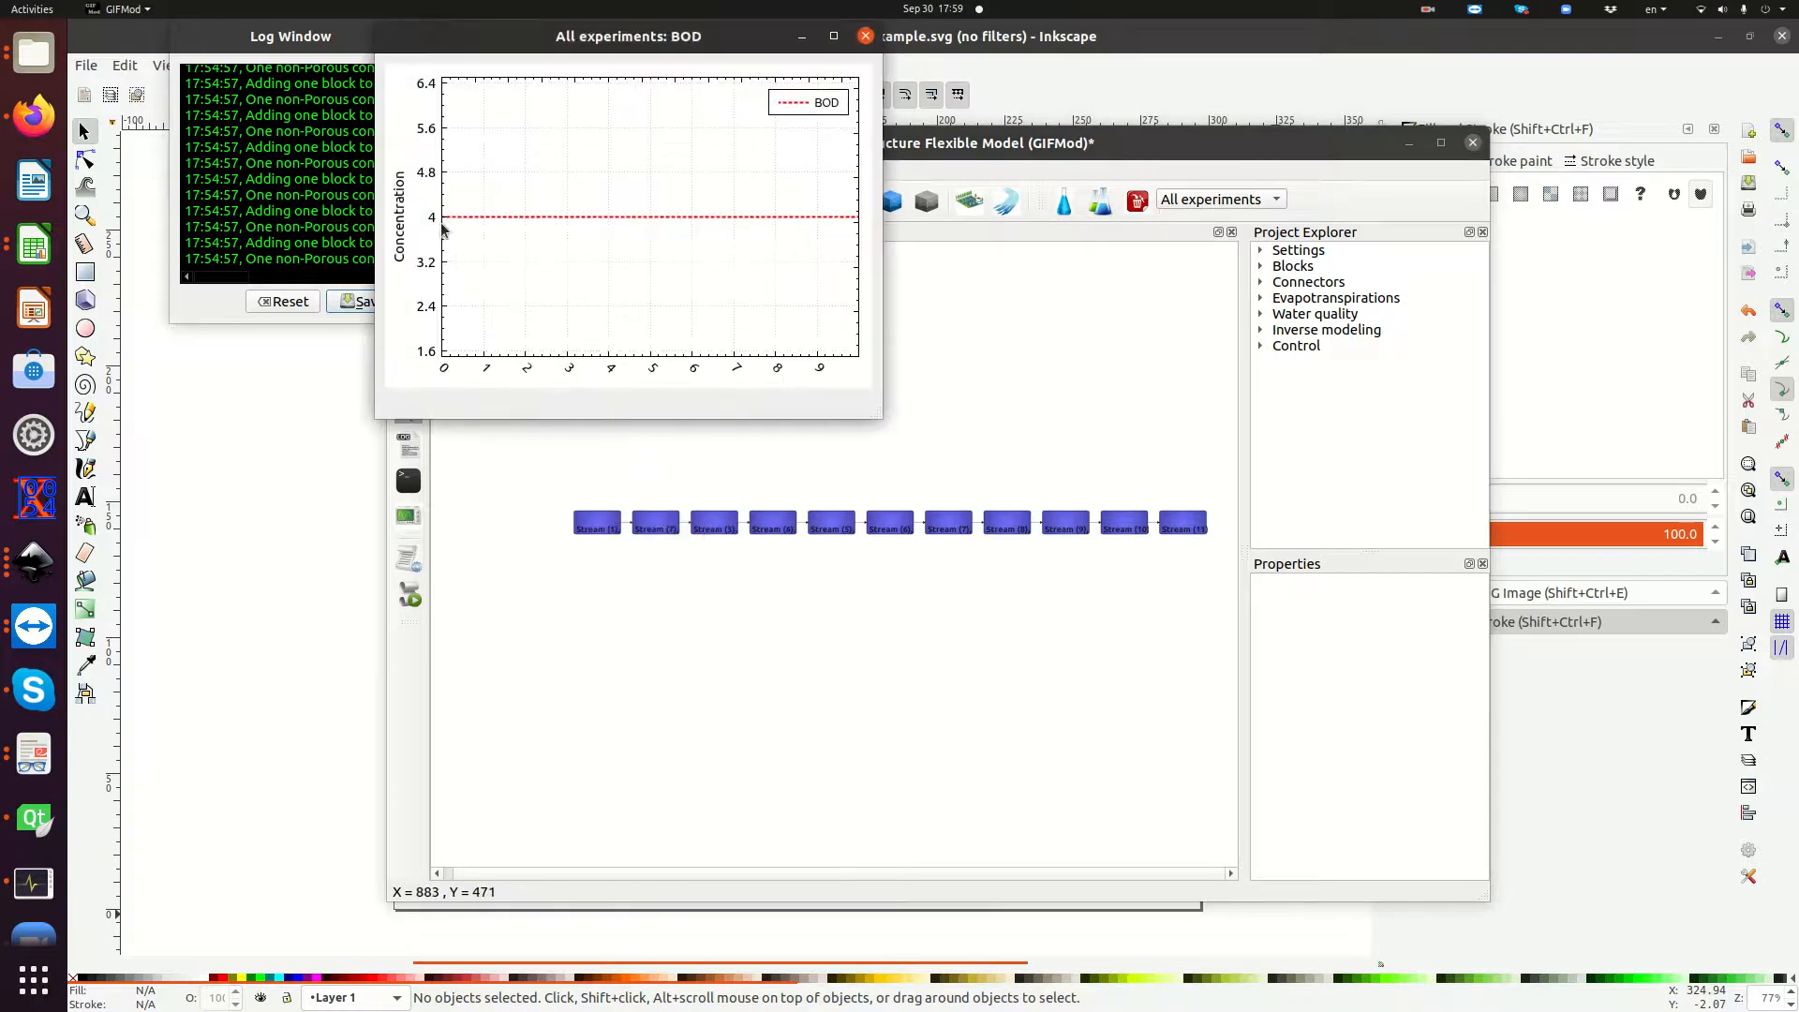
{"action": "left_click", "coordinate": [864, 36]}
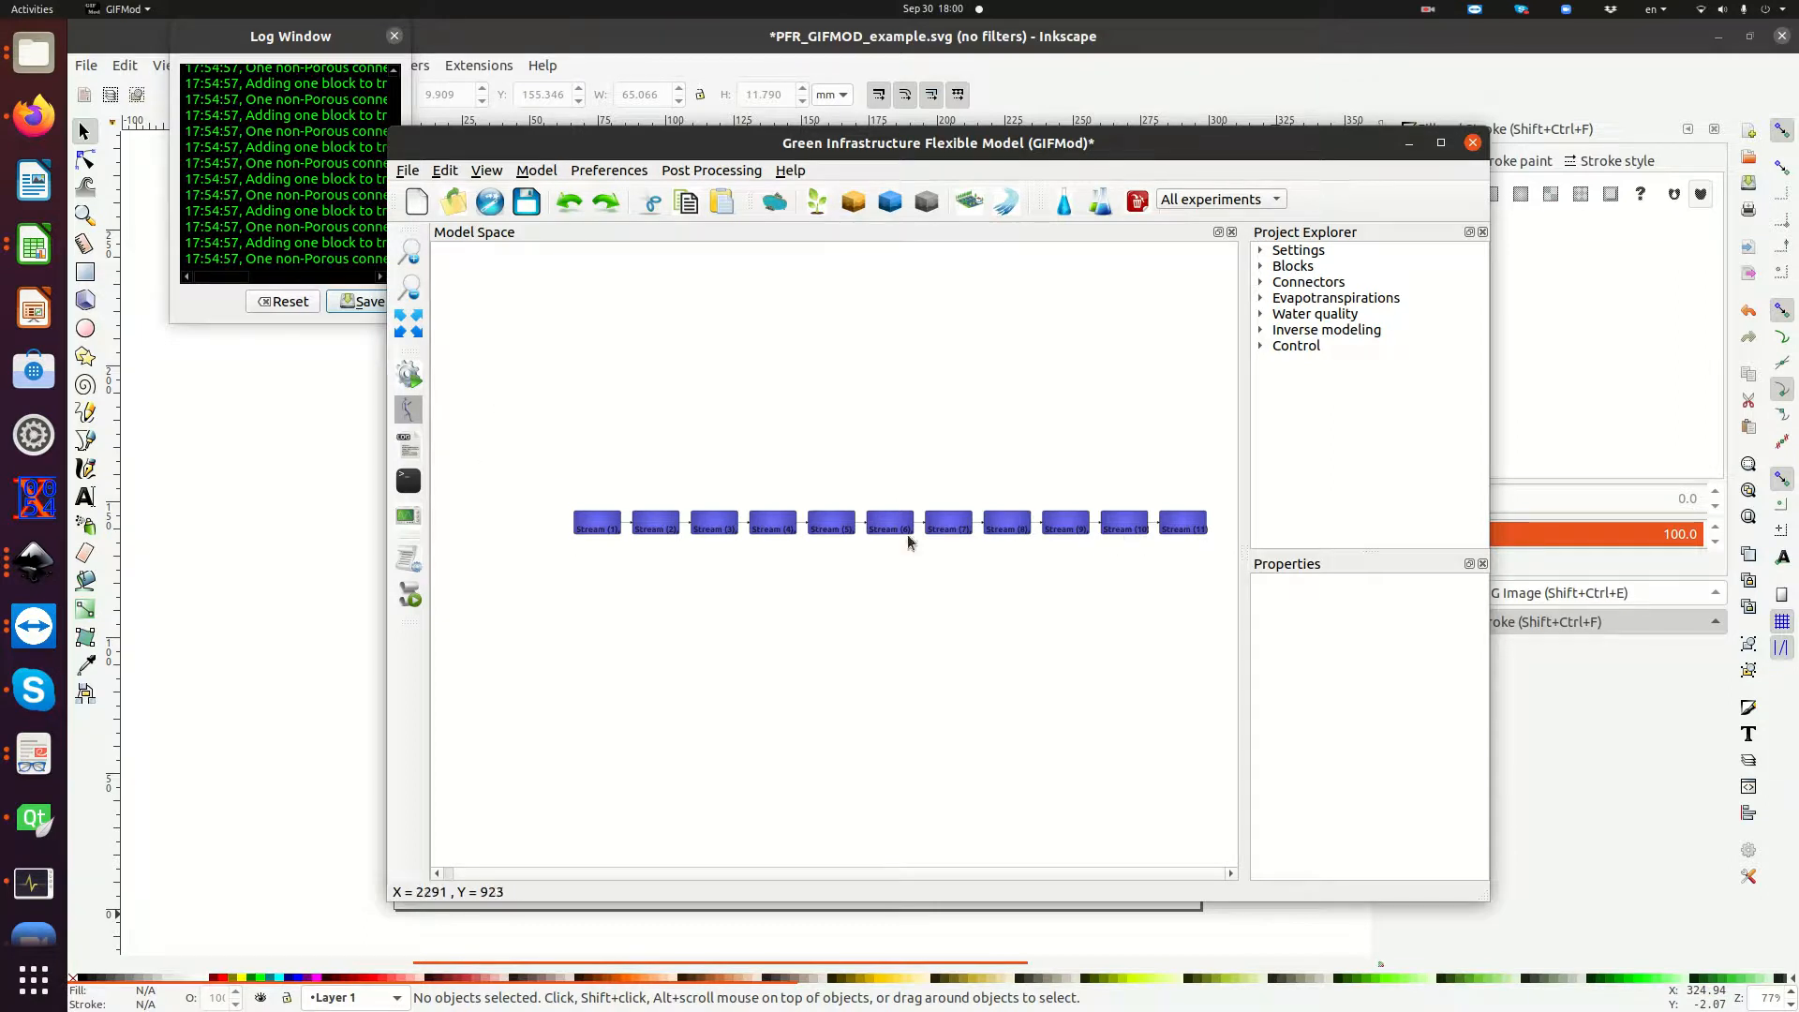
In the project settings, set Steady state hydraulics to Yes.
{"action": "left_click", "coordinate": [1260, 251]}
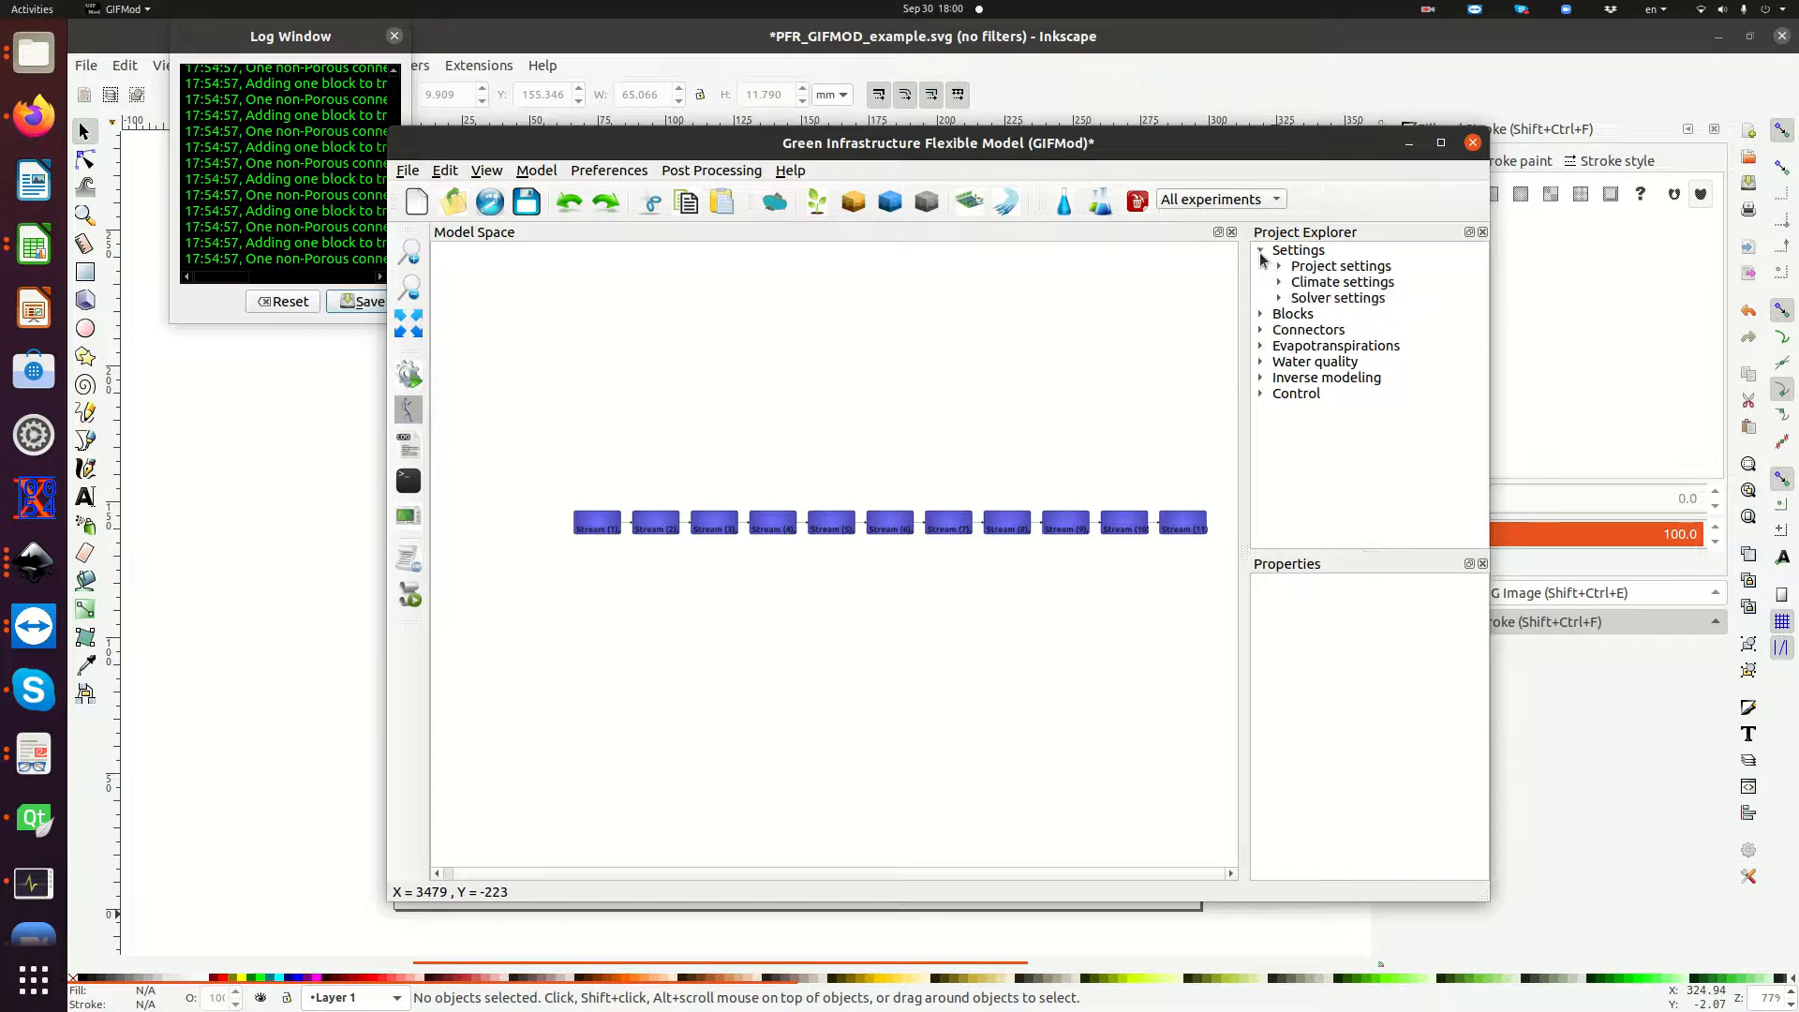
{"action": "left_click", "coordinate": [1323, 271]}
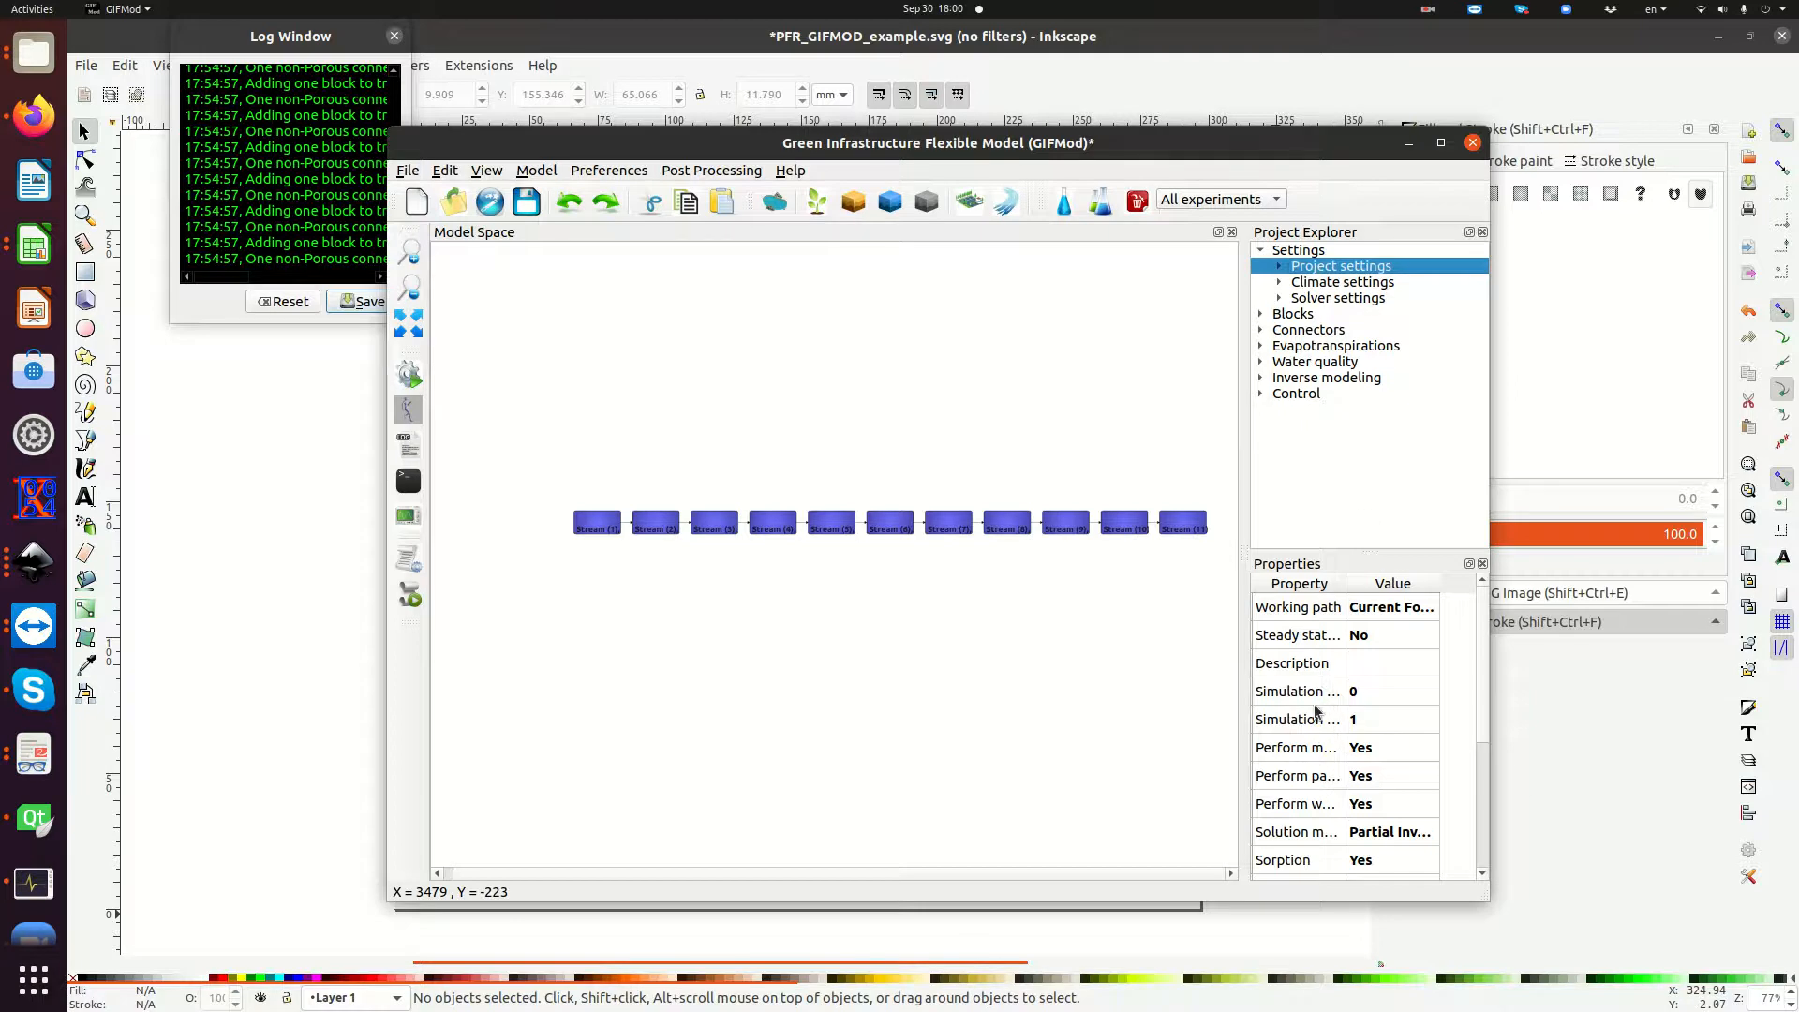
{"action": "left_click_drag", "start_coordinate": [1347, 582], "coordinate": [1409, 579]}
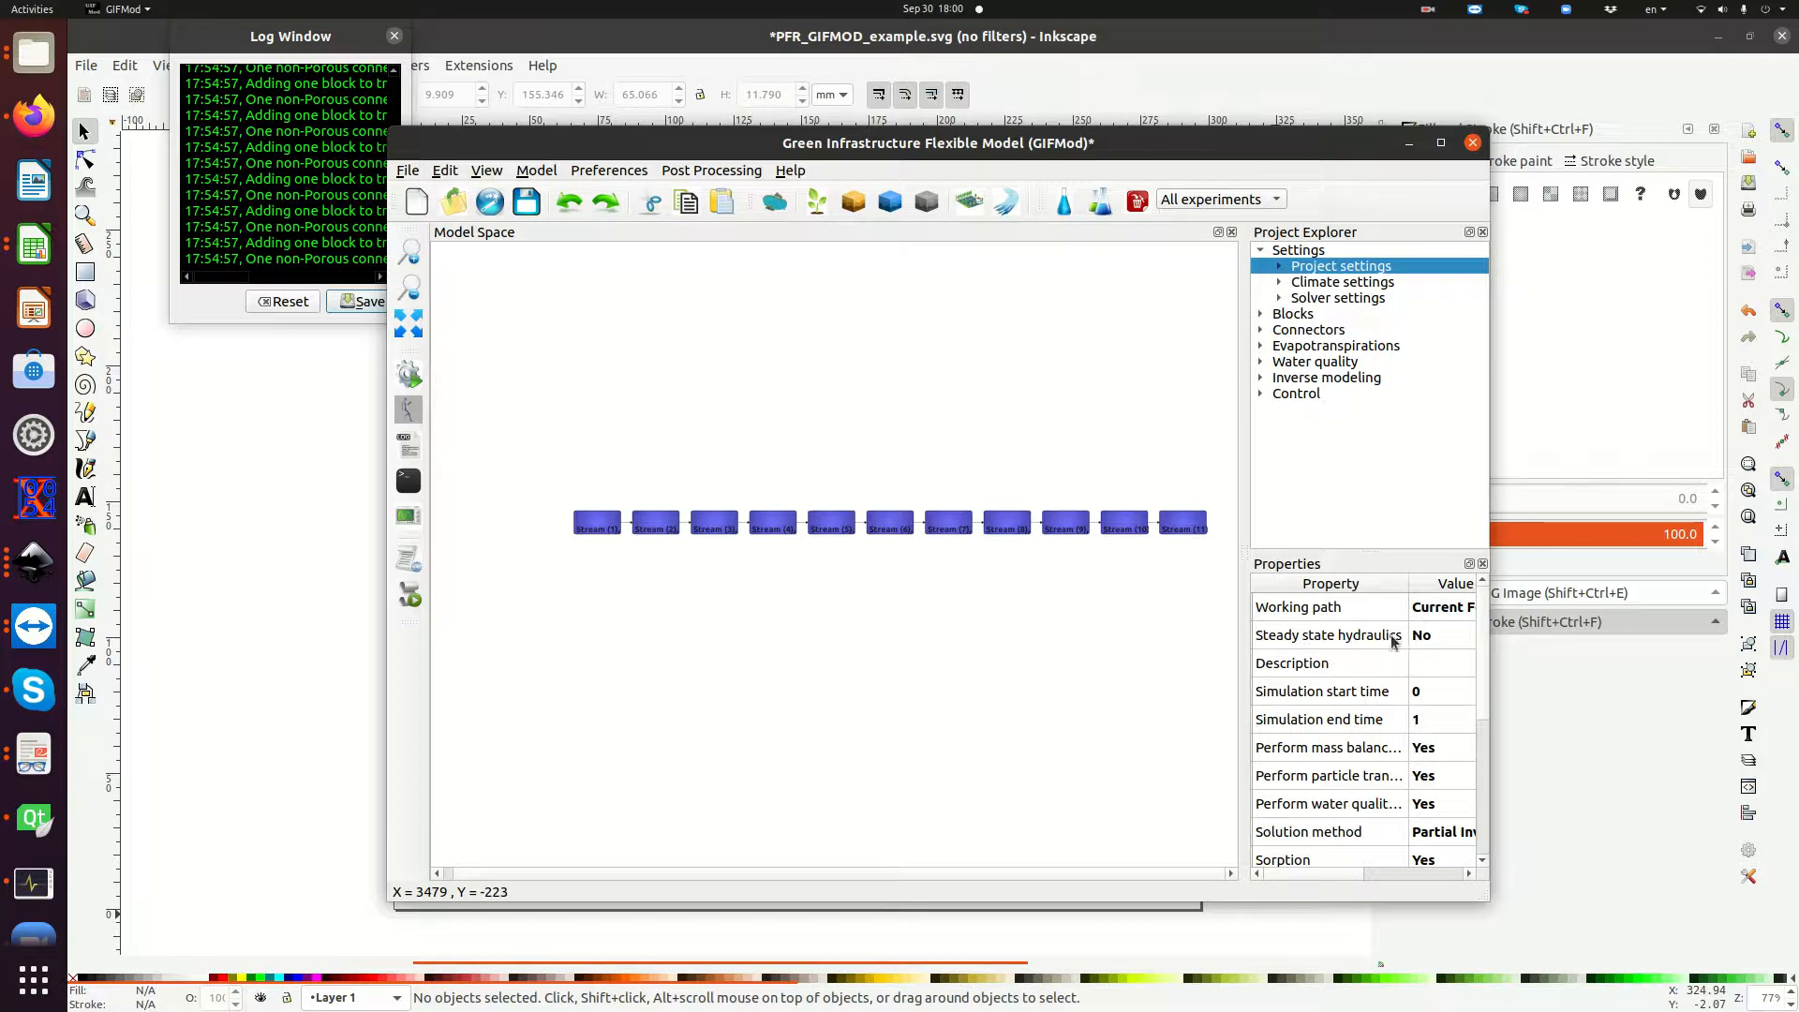
{"action": "left_click", "coordinate": [1431, 640]}
{"action": "left_click", "coordinate": [1432, 641]}
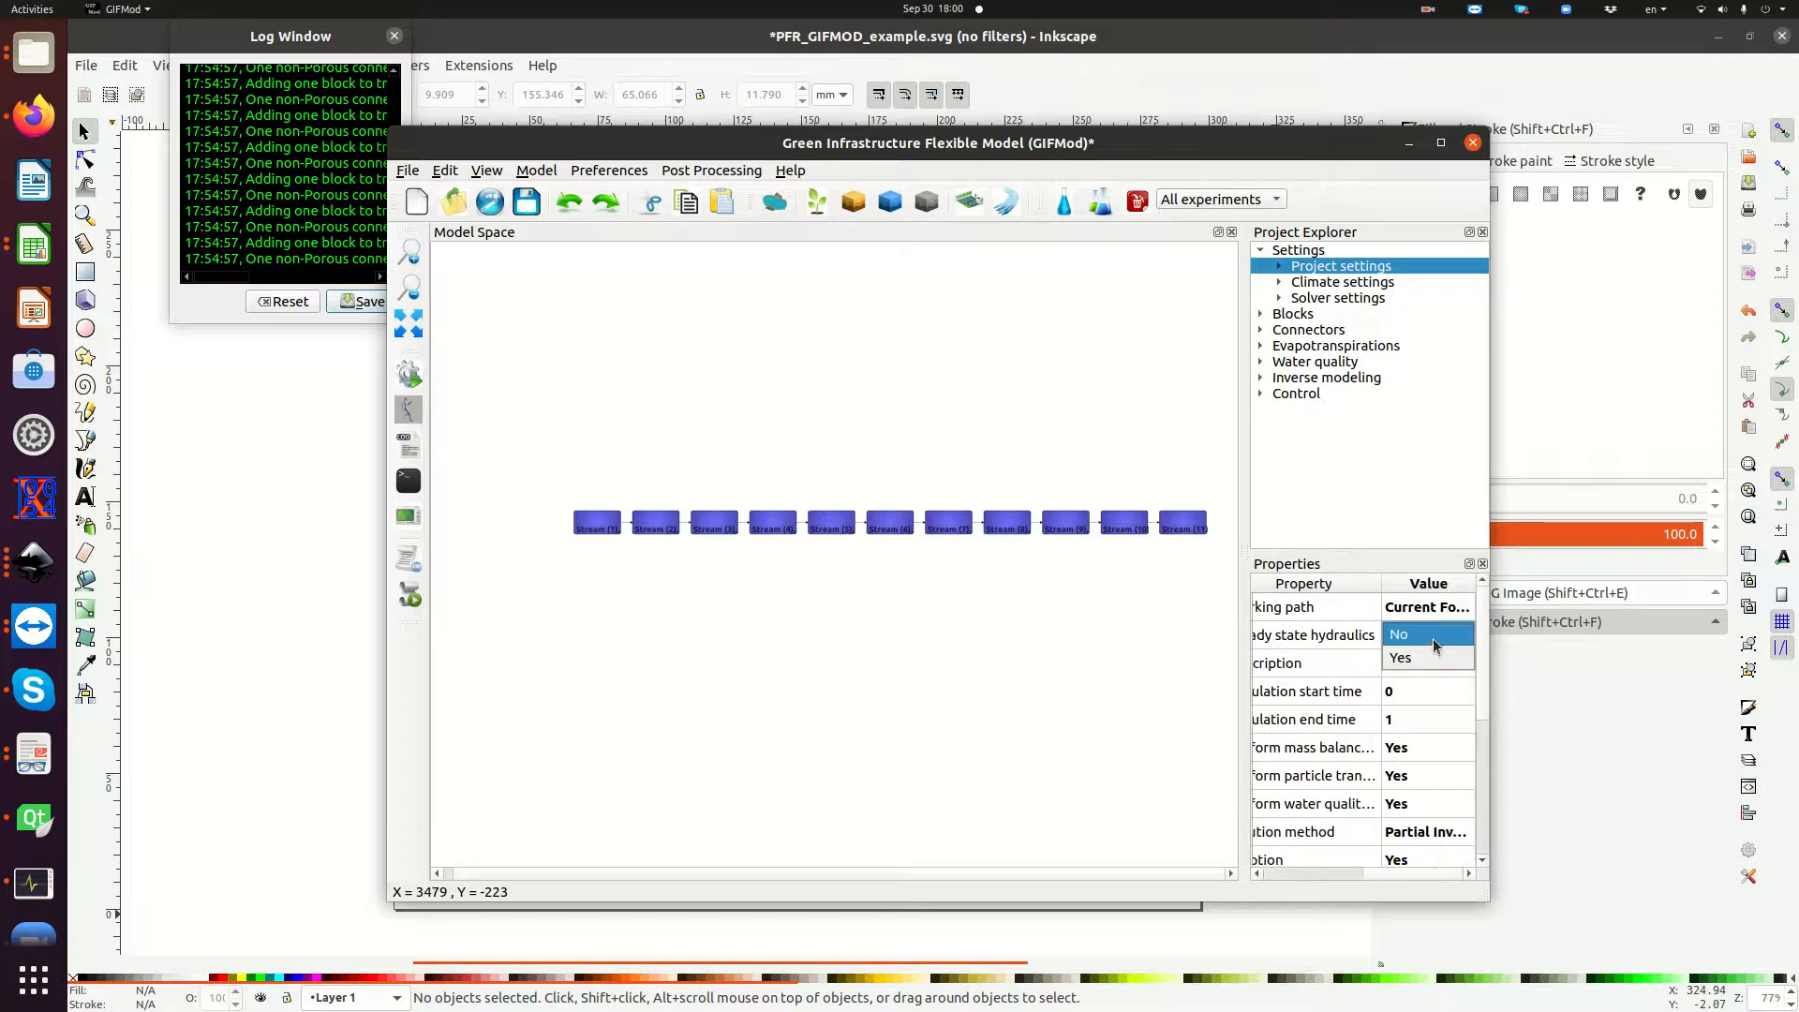
{"action": "left_click", "coordinate": [1420, 656]}
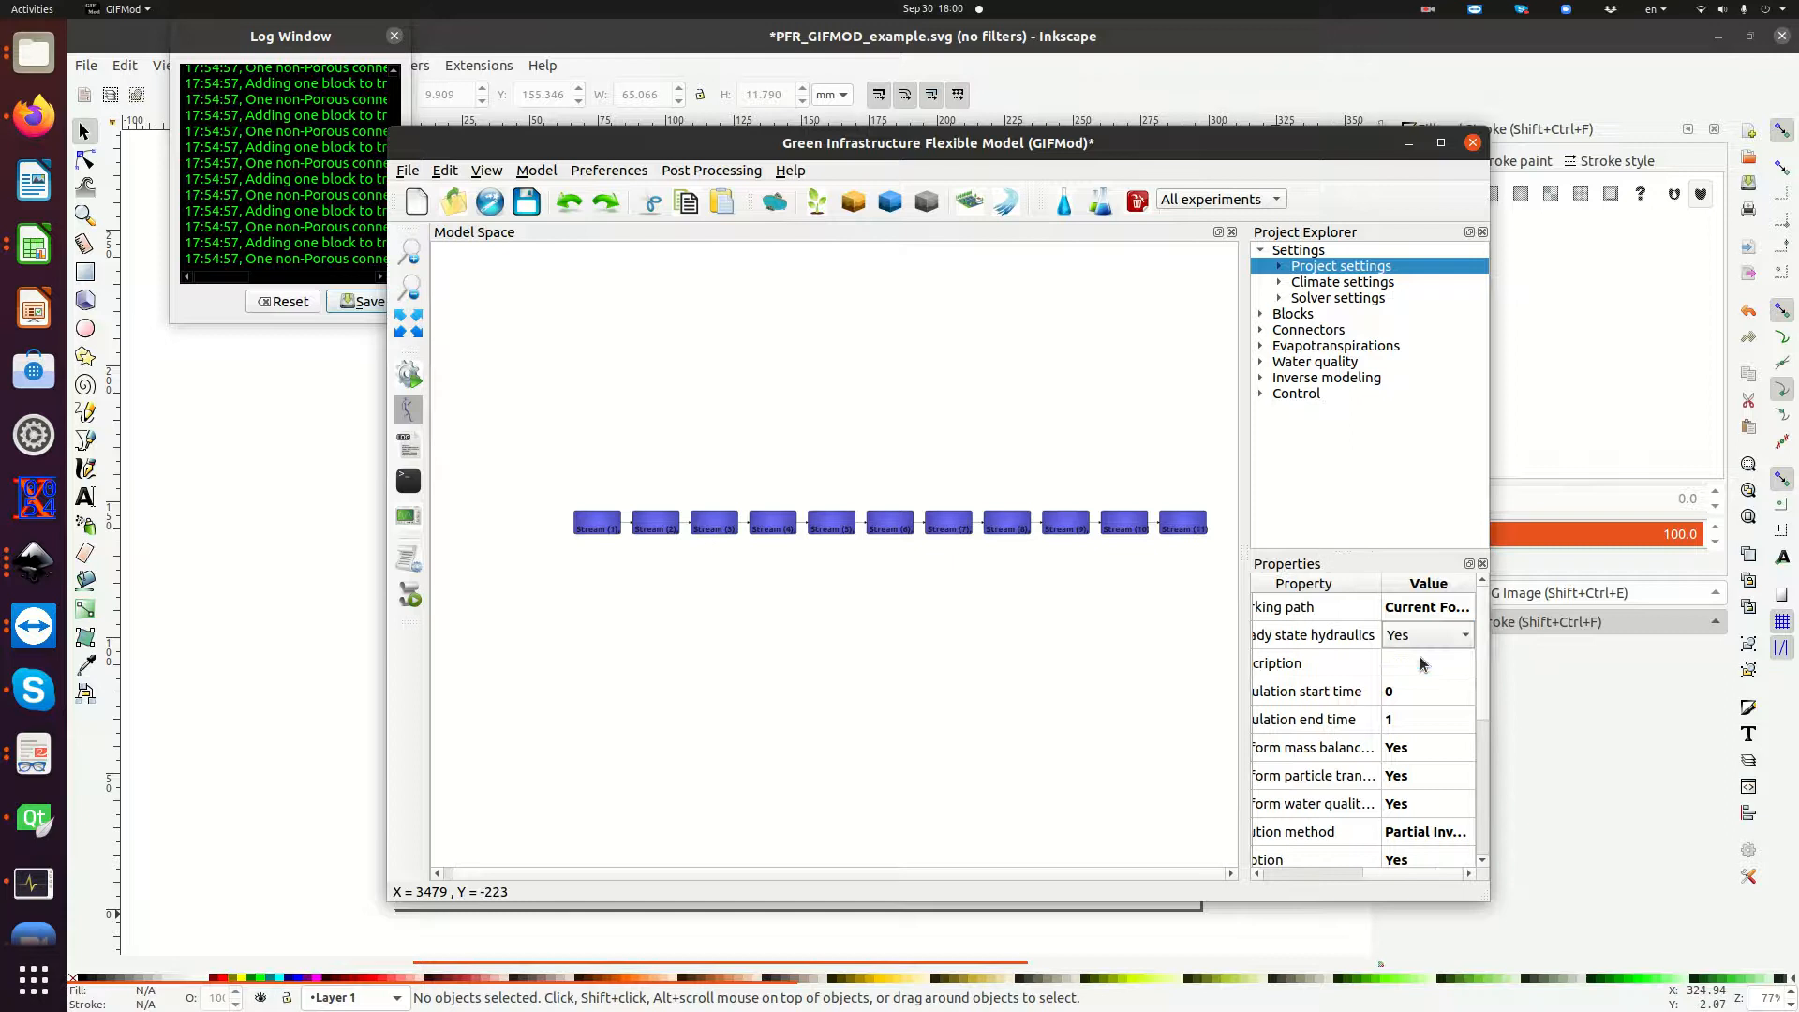
{"action": "left_click", "coordinate": [1324, 640]}
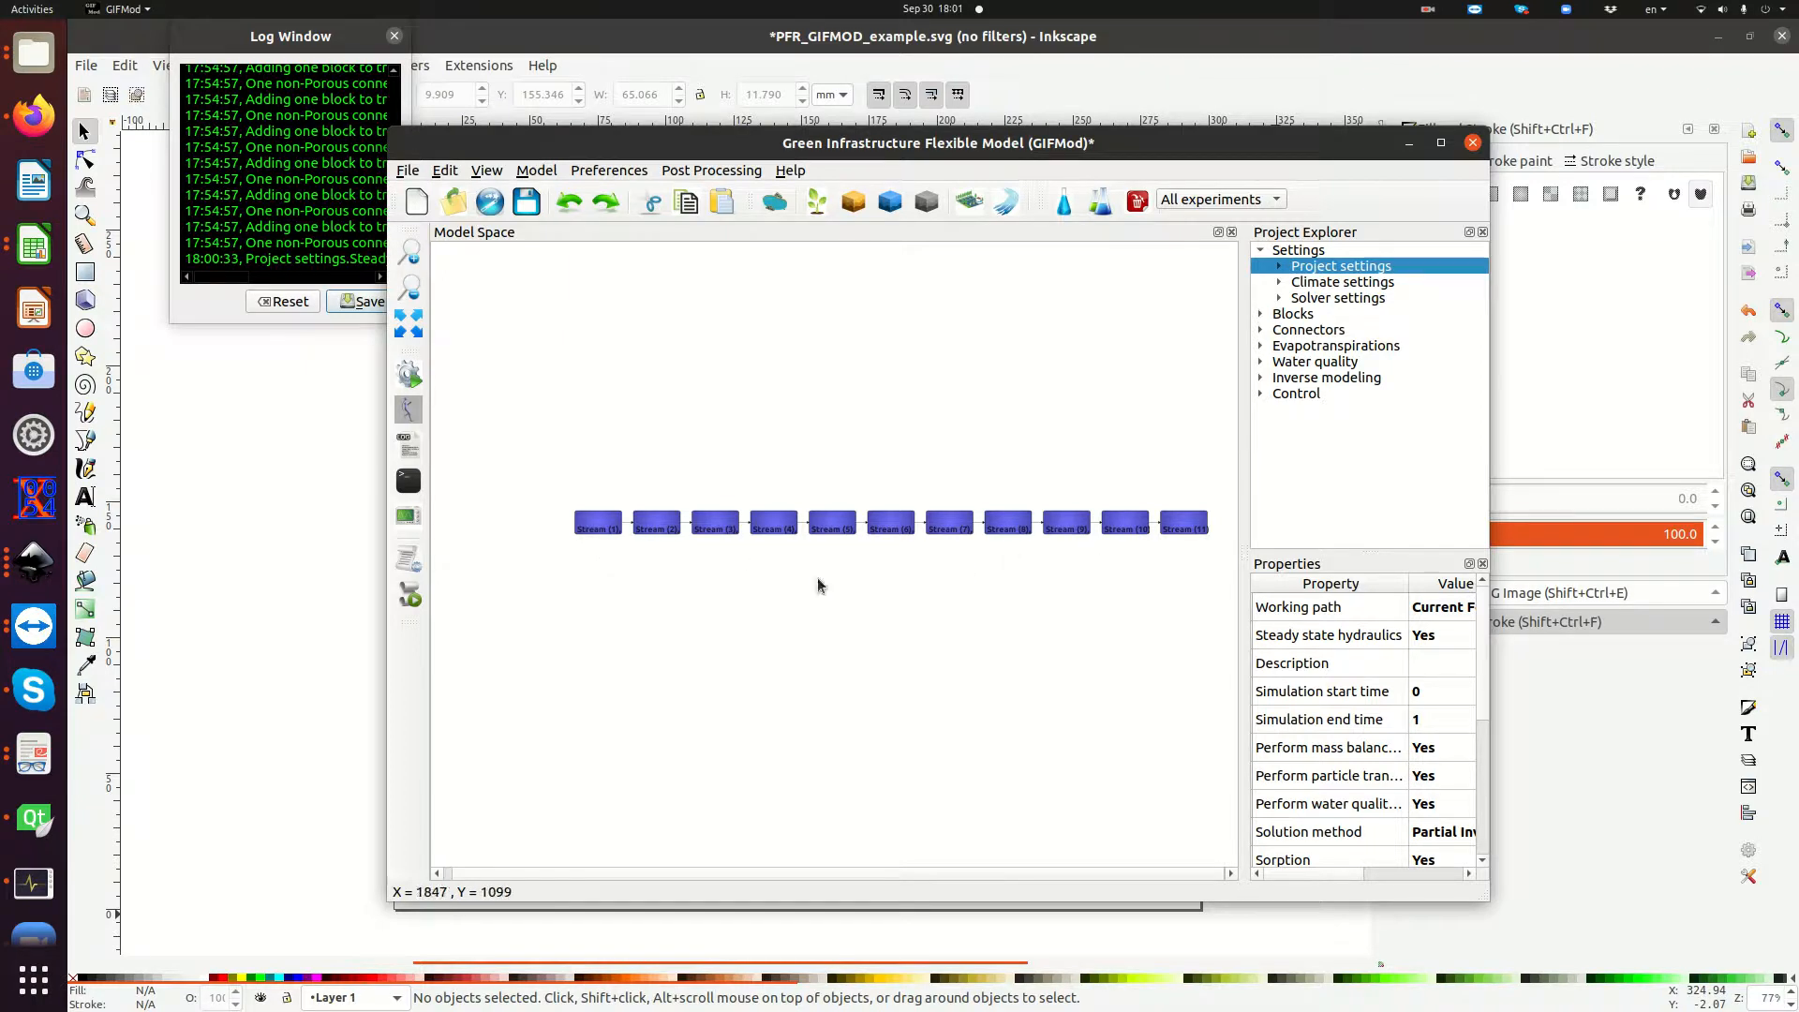
Set the type of the connector between Stream (1) and Stream (2) to Prescribed flow.
{"action": "left_click", "coordinate": [629, 527]}
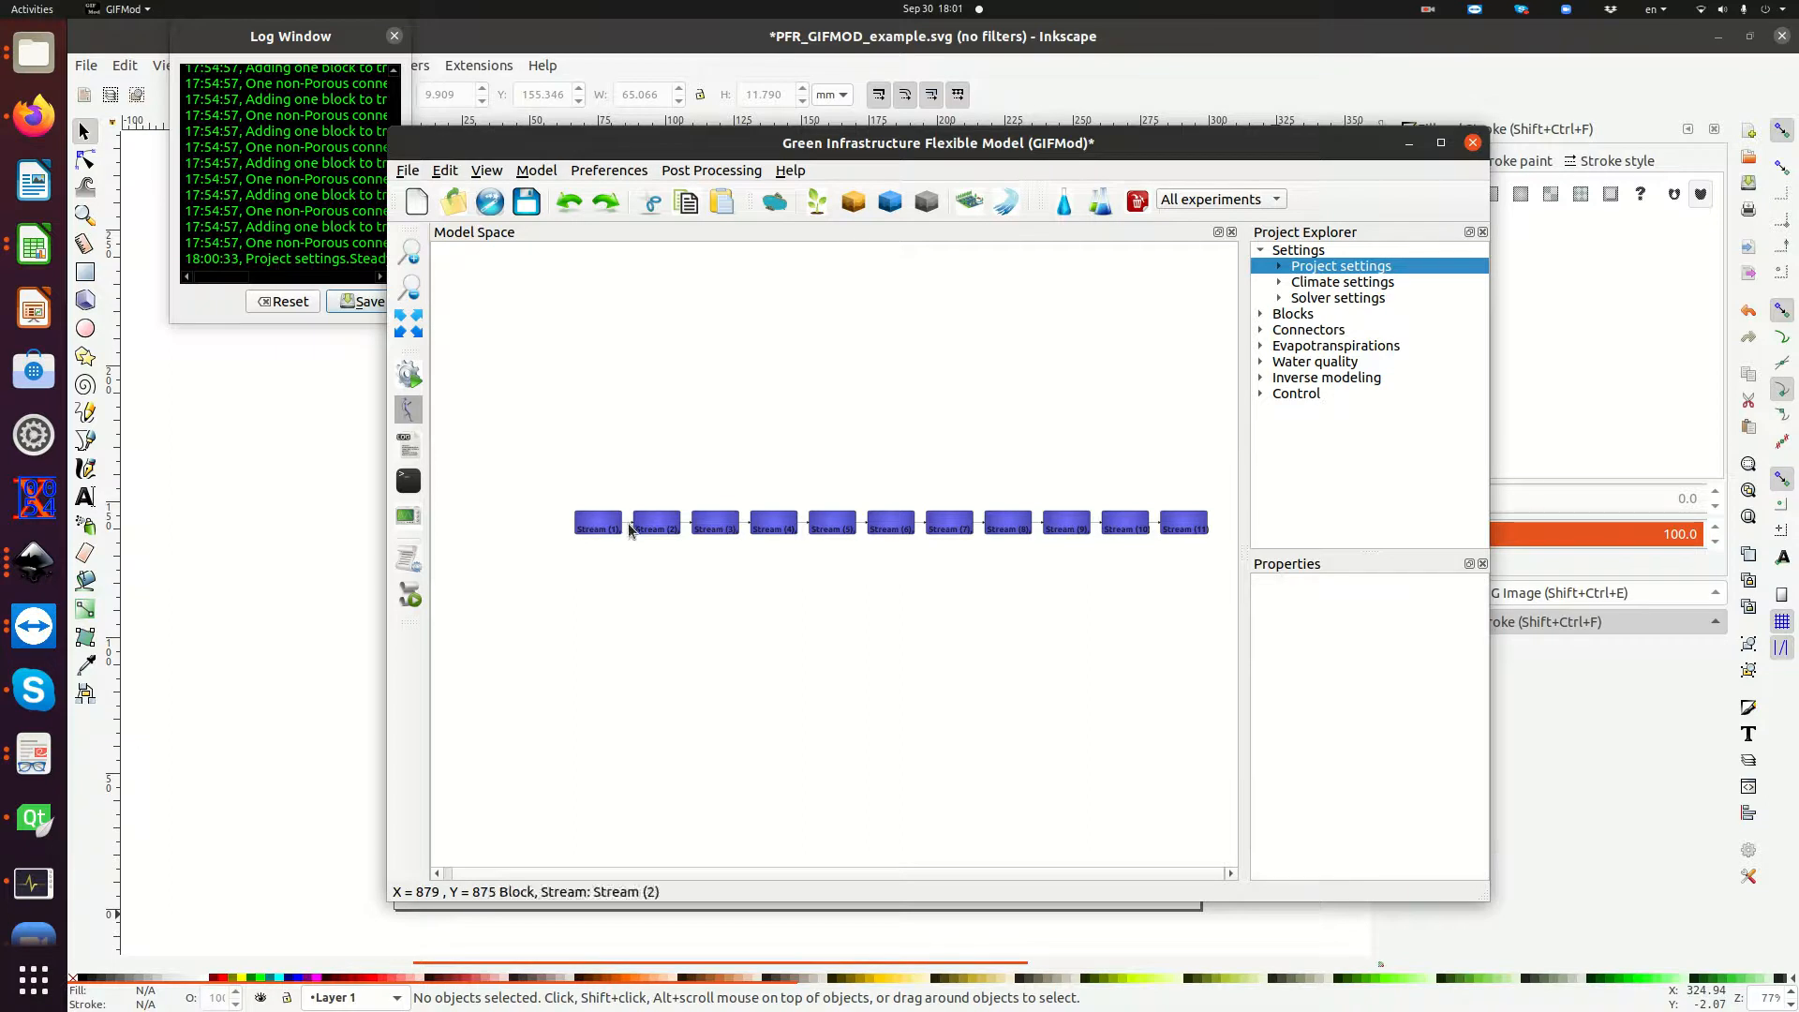
{"action": "left_click", "coordinate": [641, 525]}
{"action": "left_click", "coordinate": [624, 561]}
{"action": "scroll", "coordinate": [624, 562], "scroll_direction": "up", "scroll_amount": 1}
{"action": "scroll", "coordinate": [623, 563], "scroll_direction": "up", "scroll_amount": 2}
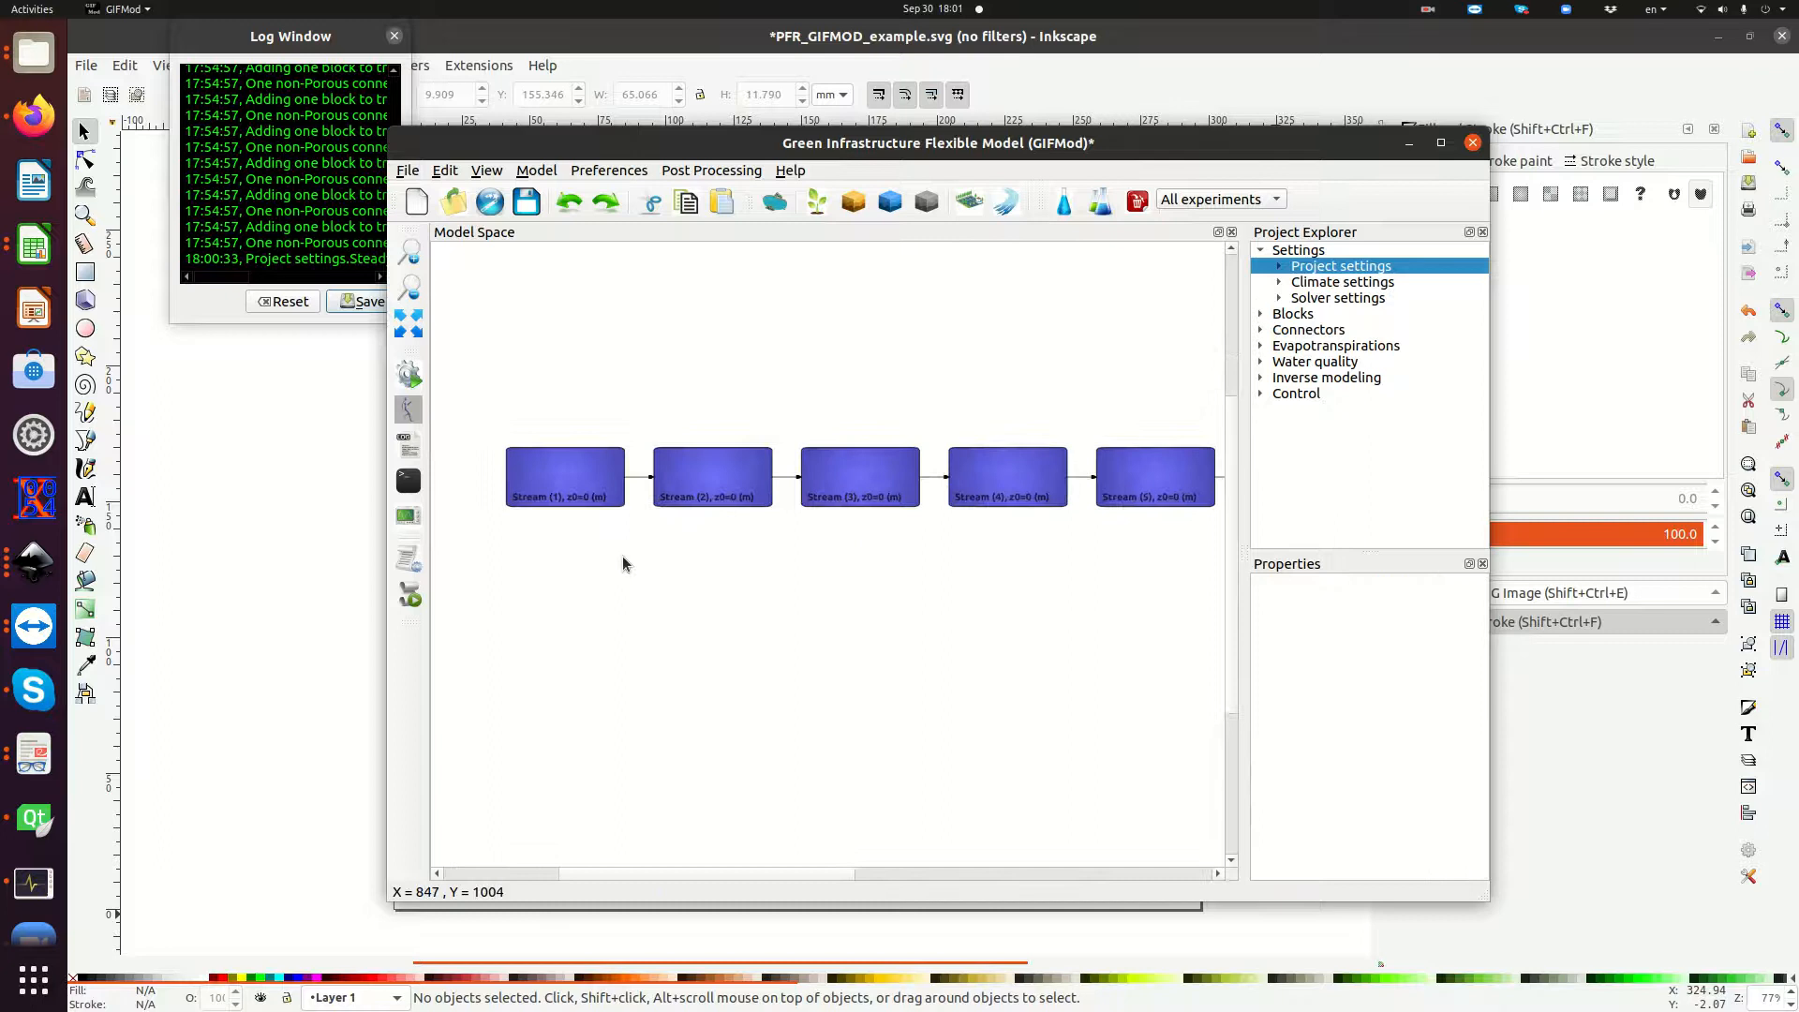
{"action": "left_click", "coordinate": [635, 479]}
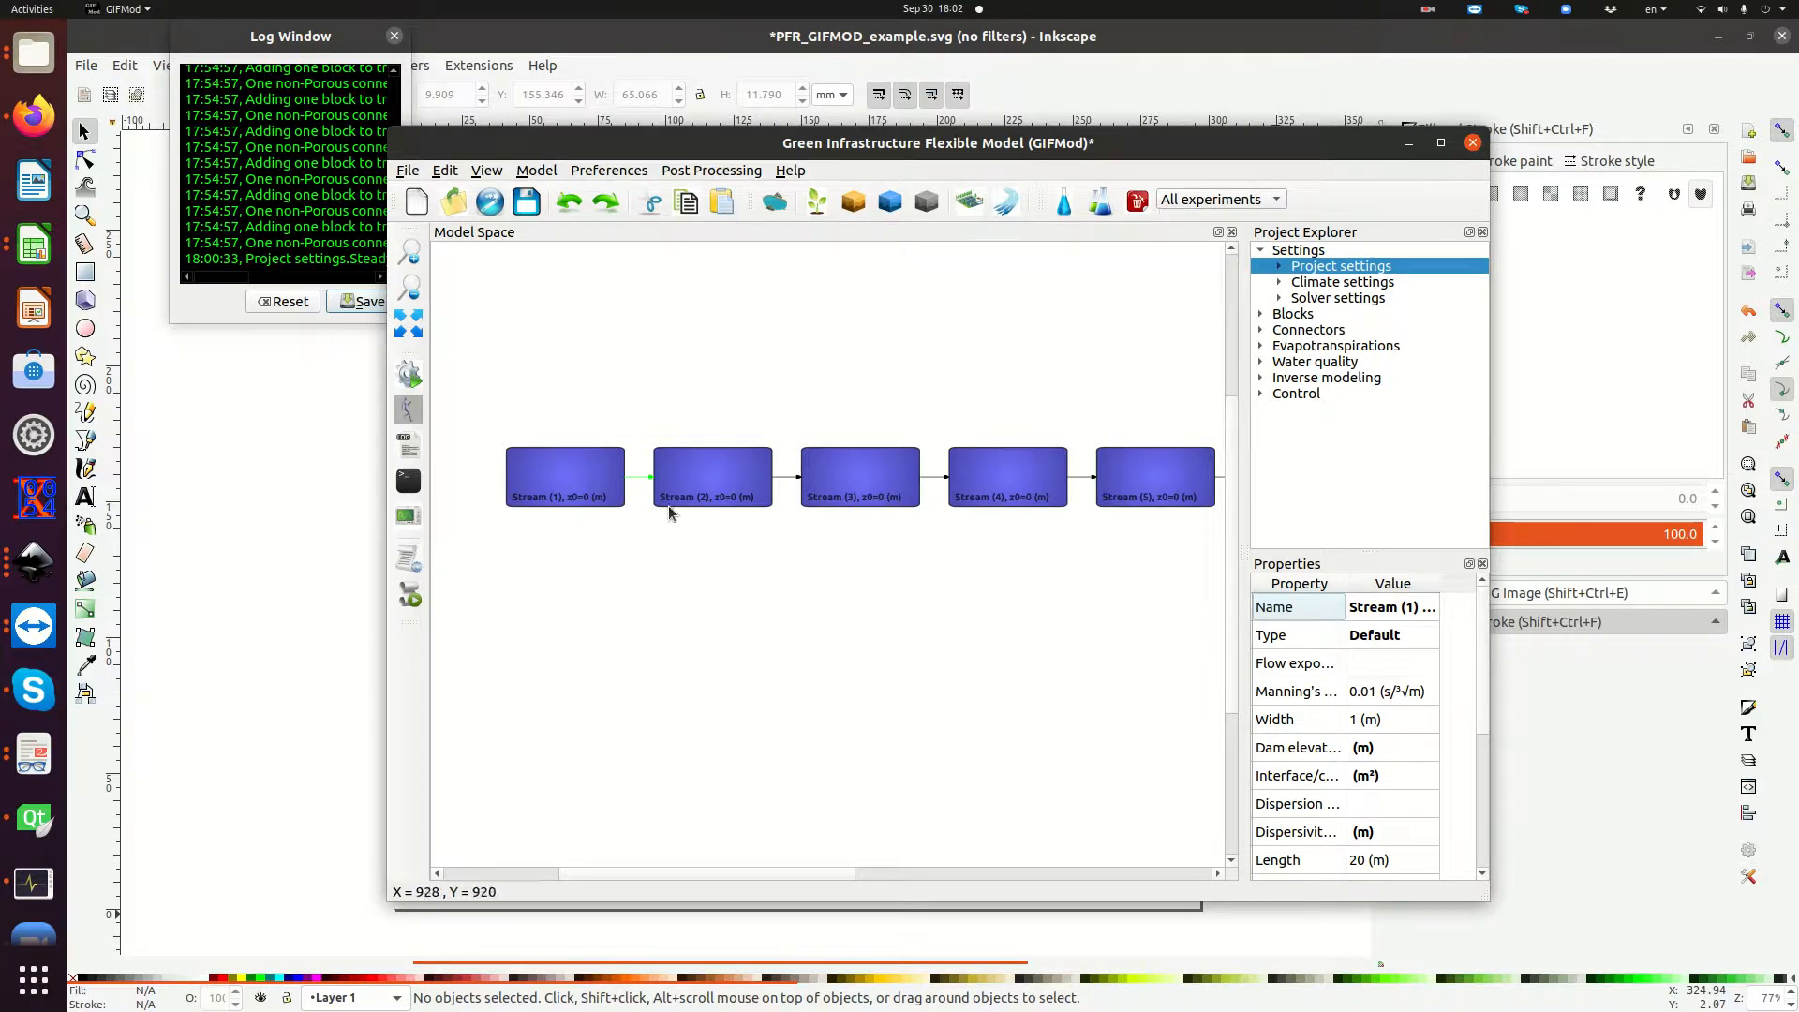
{"action": "left_click", "coordinate": [1379, 637]}
{"action": "left_click", "coordinate": [1381, 638]}
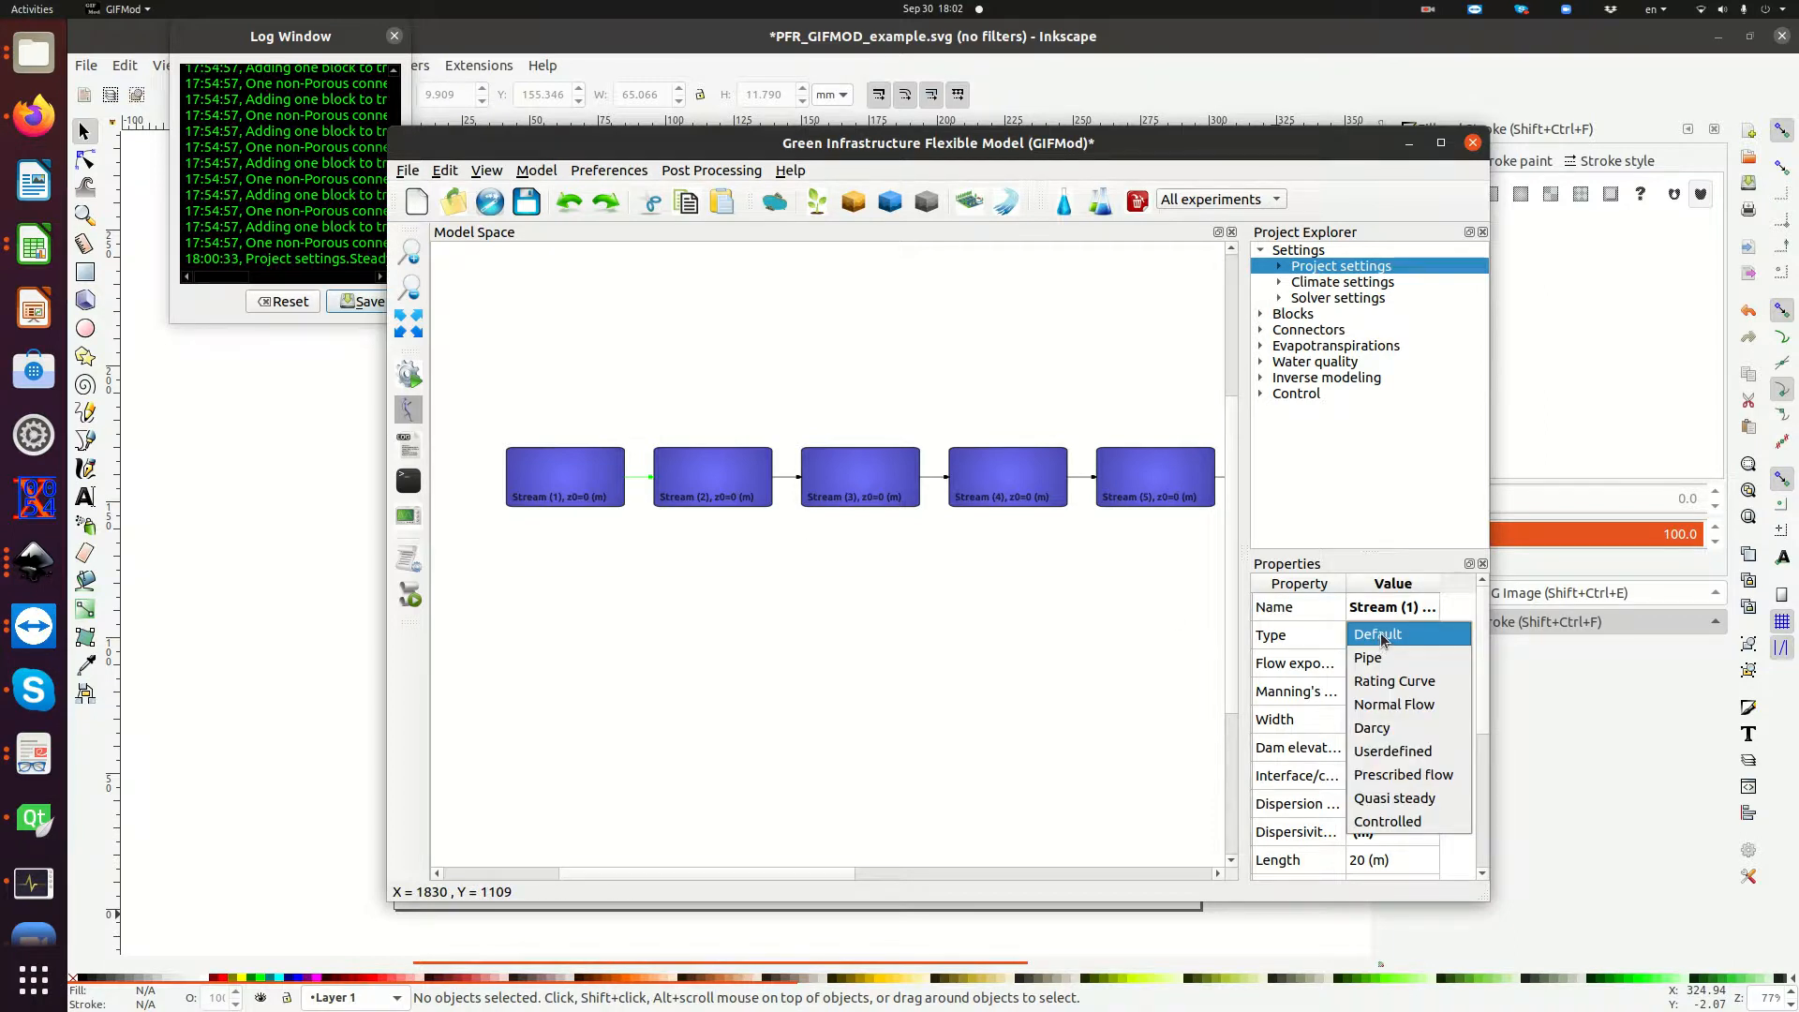
{"action": "left_click", "coordinate": [1402, 774]}
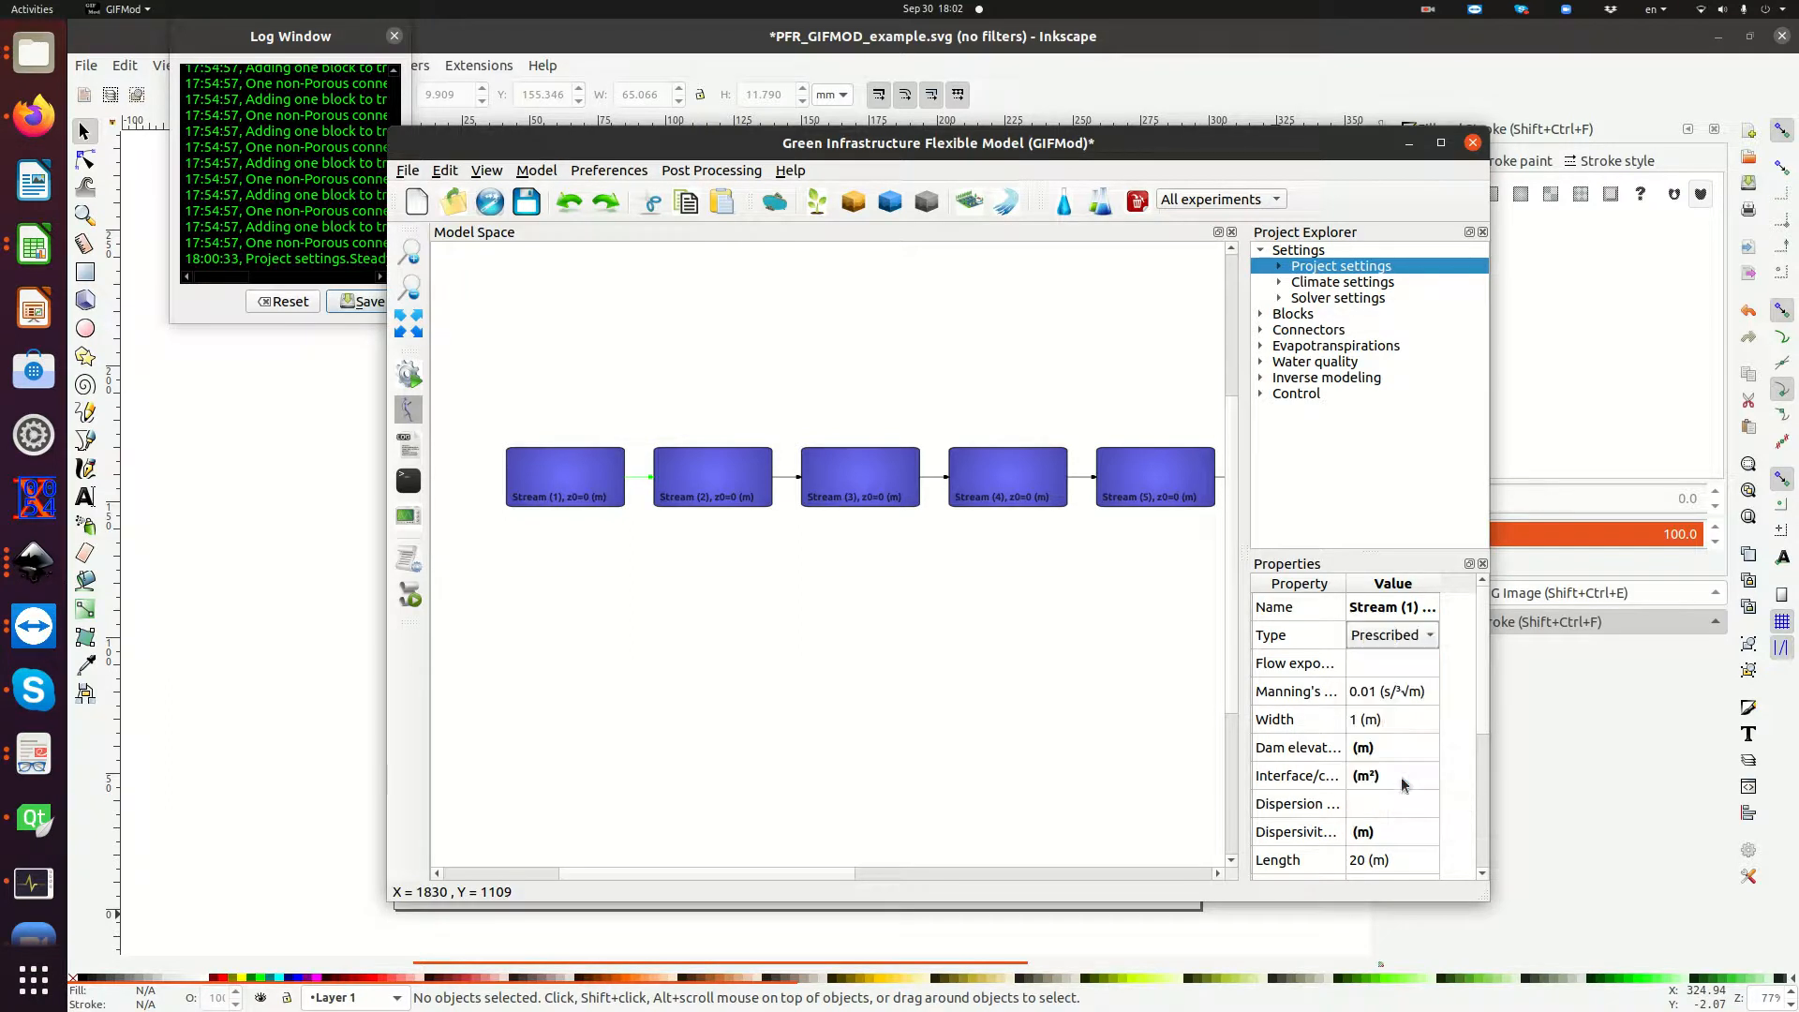
{"action": "left_click", "coordinate": [1371, 664]}
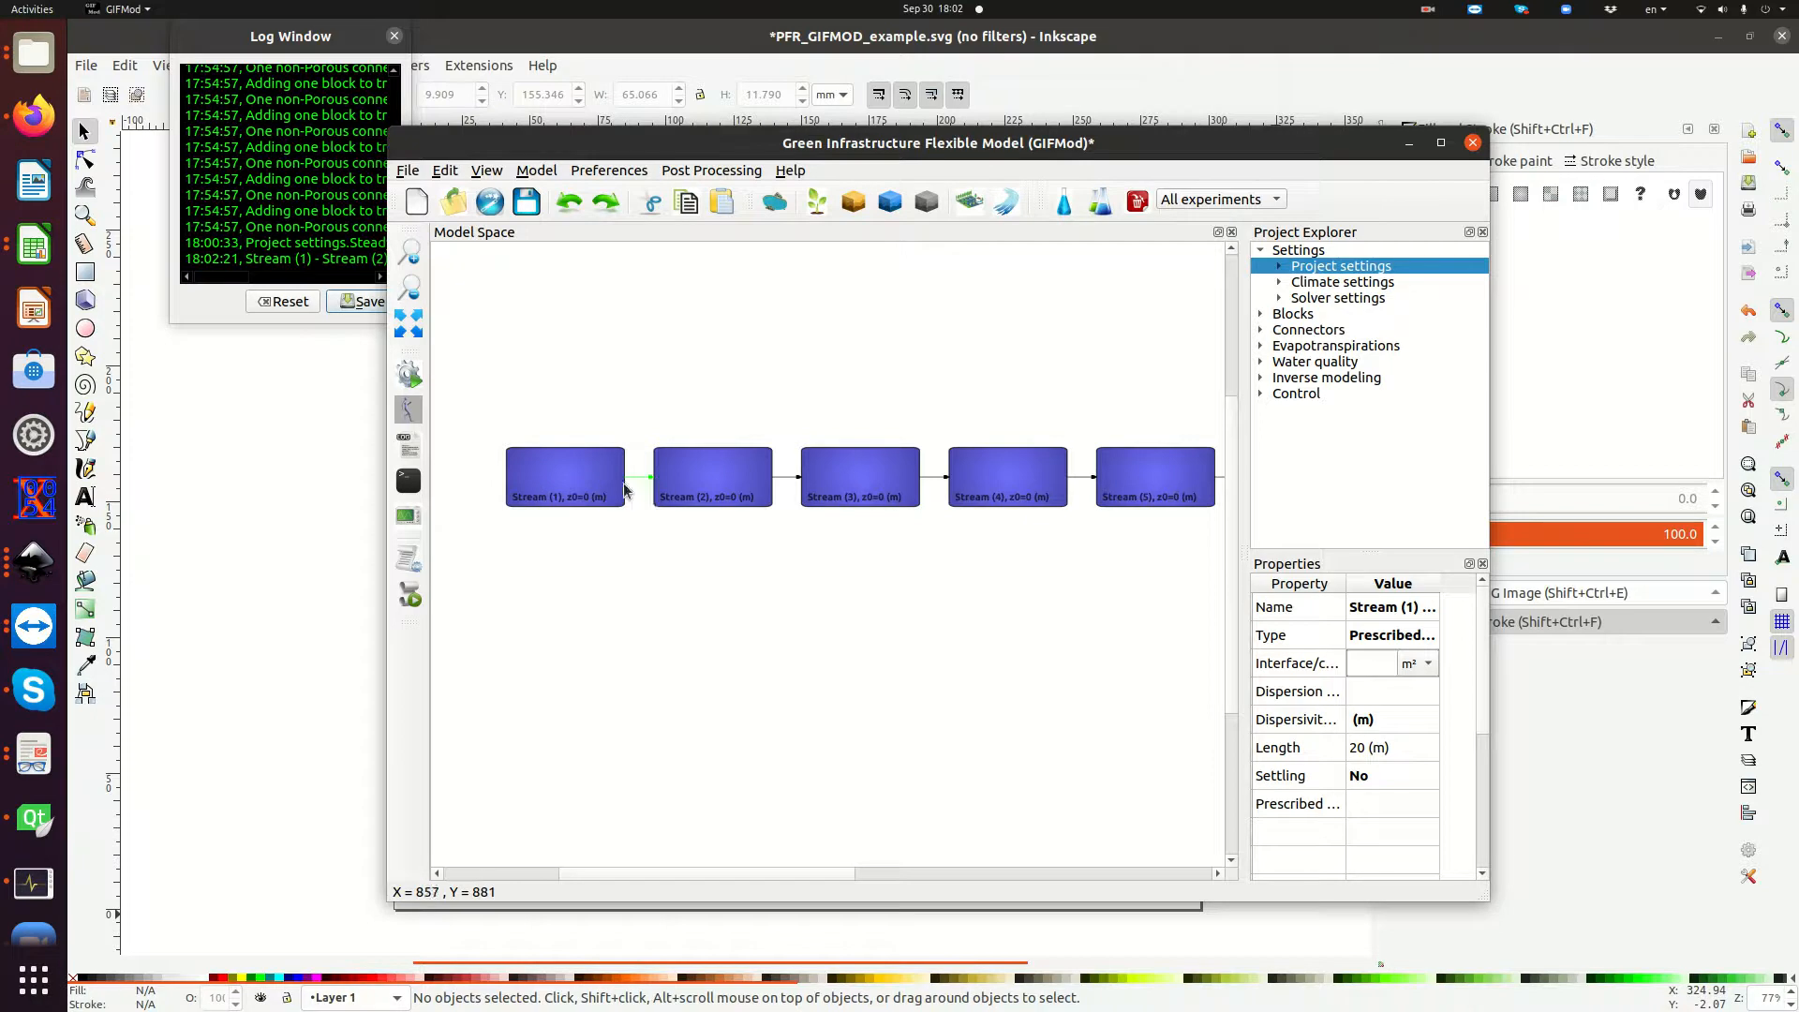
Assign Inflow_PFR.txt from the GIFMOD_PFR_Example folder as the prescribed flow of the Stream (1) - Stream (2) connector.
{"action": "left_click", "coordinate": [1368, 809]}
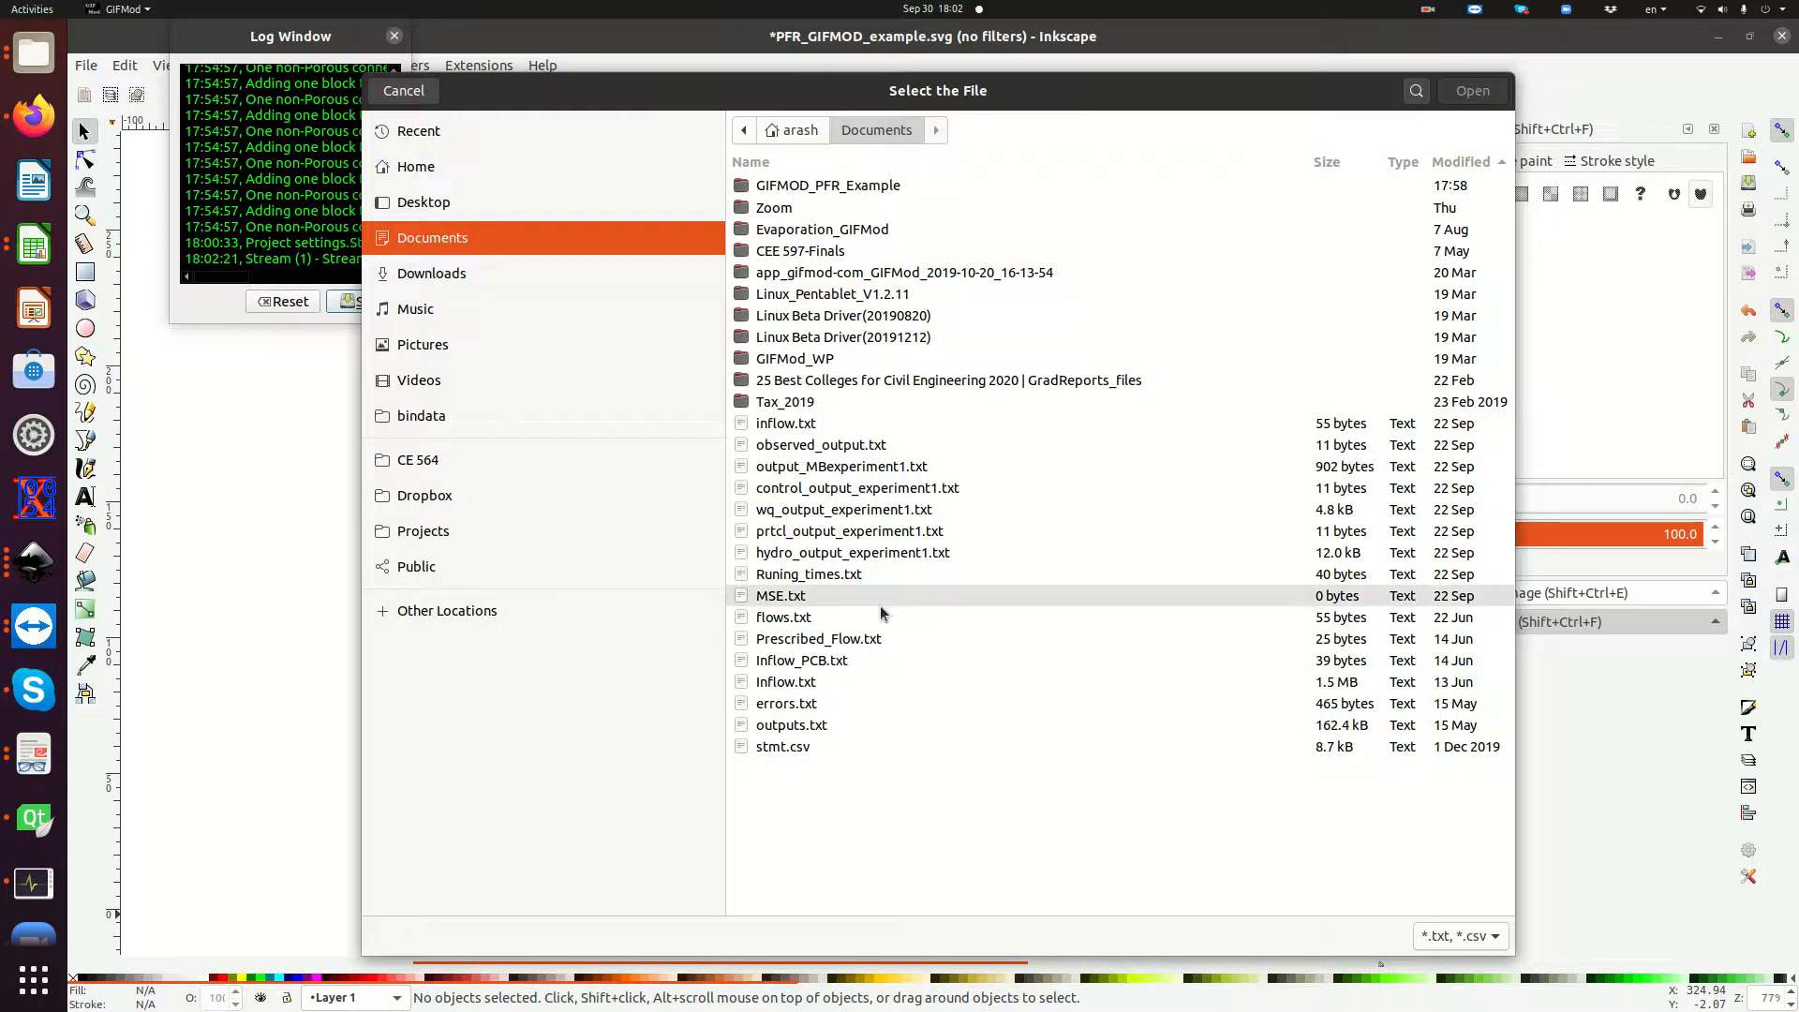
{"action": "double_click", "coordinate": [793, 189]}
{"action": "left_click", "coordinate": [1471, 90]}
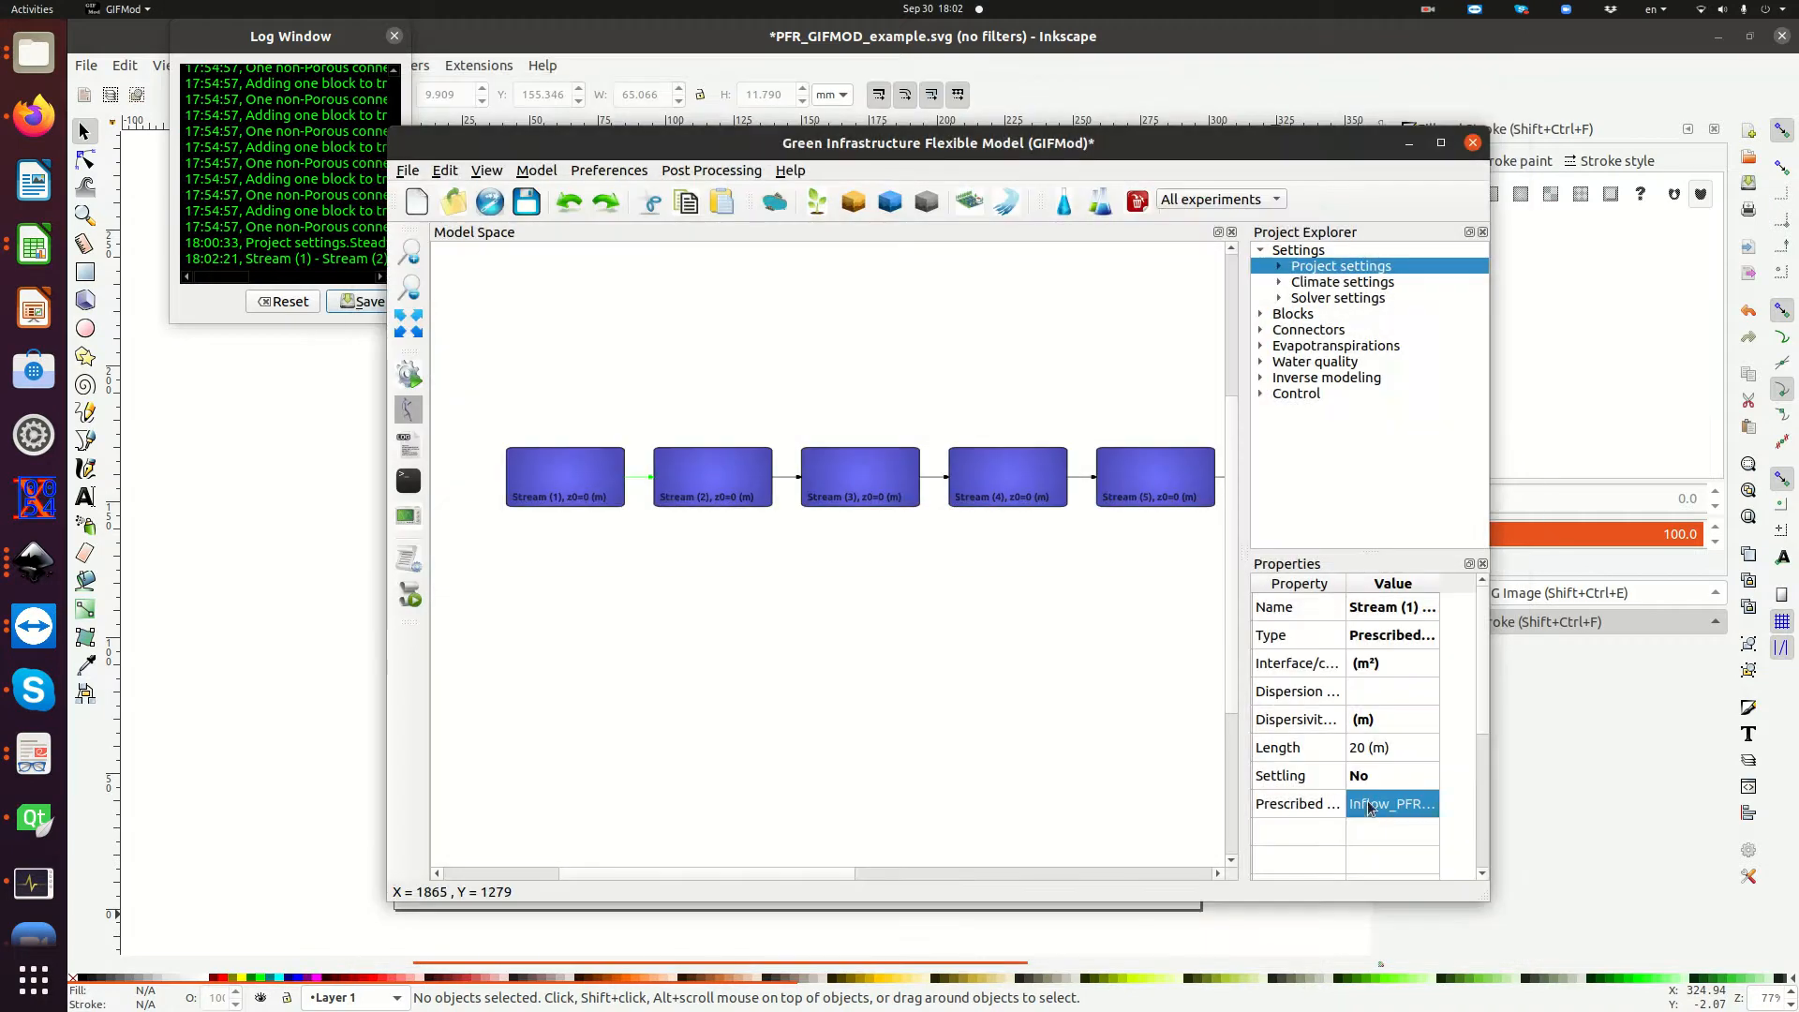
Plot the flow series of the connector's prescribed flow file to check it, and close the plot.
{"action": "right_click", "coordinate": [1370, 812]}
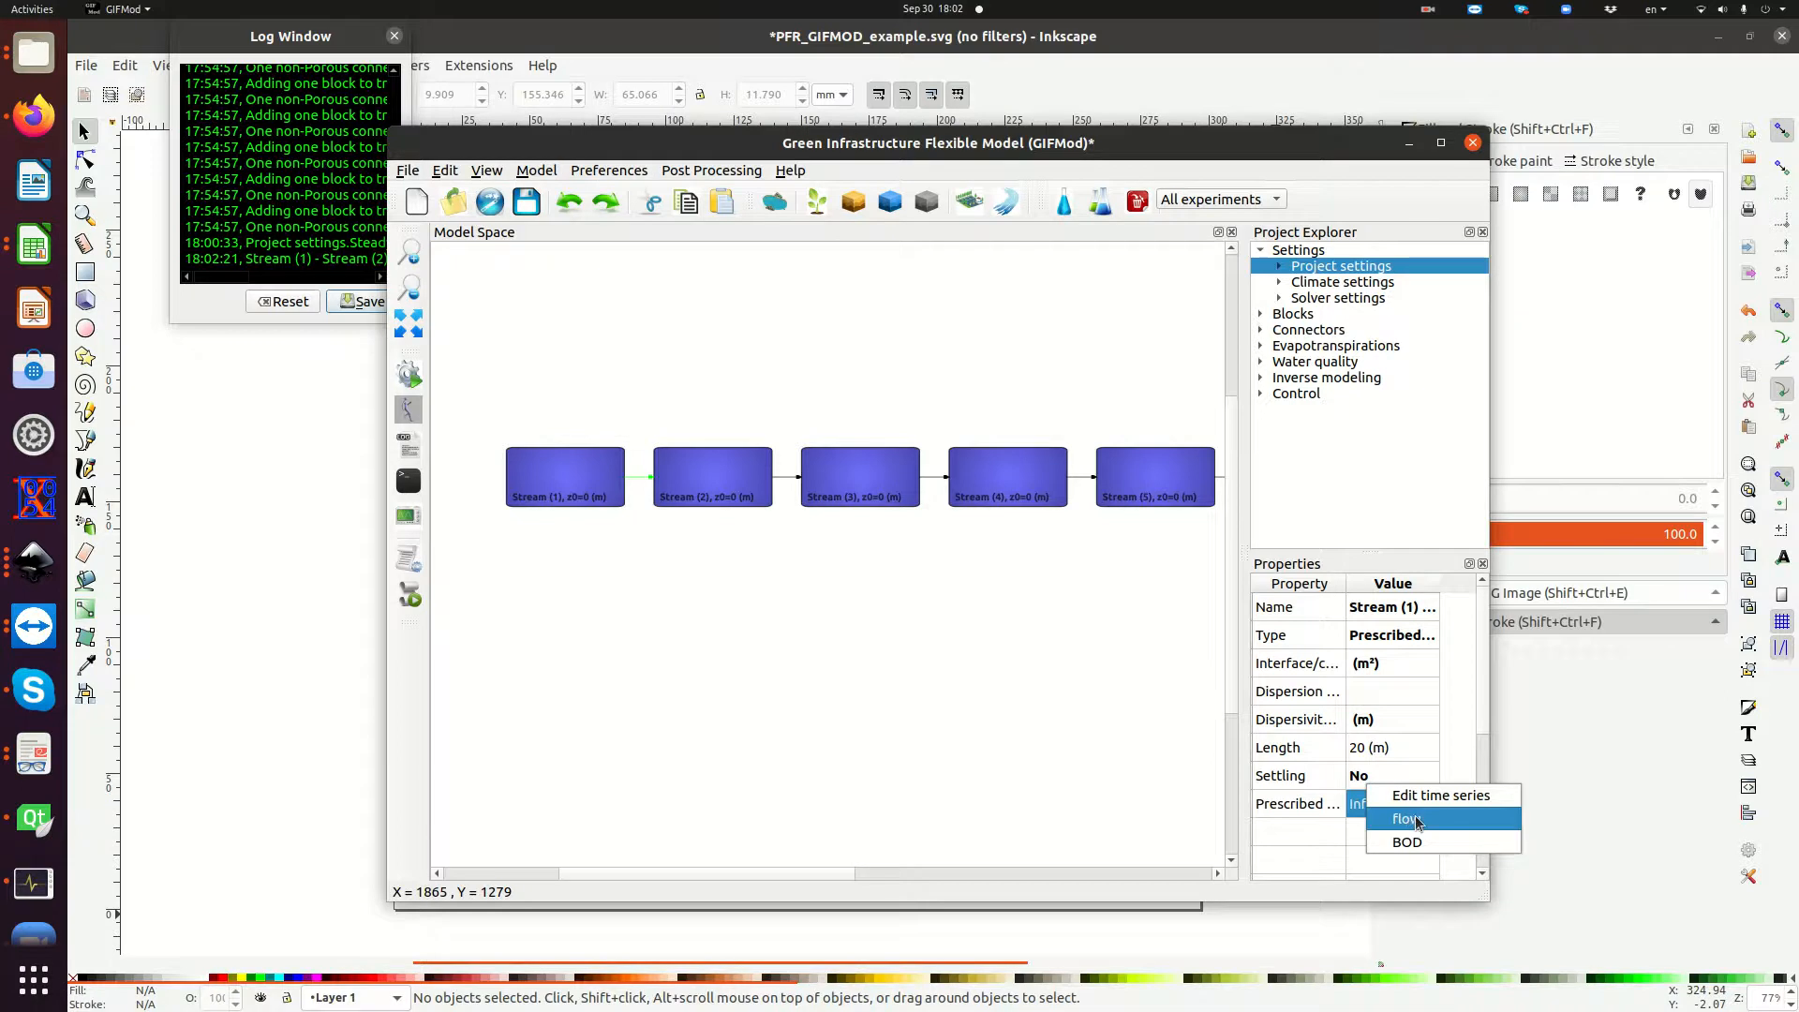
{"action": "left_click", "coordinate": [1410, 821]}
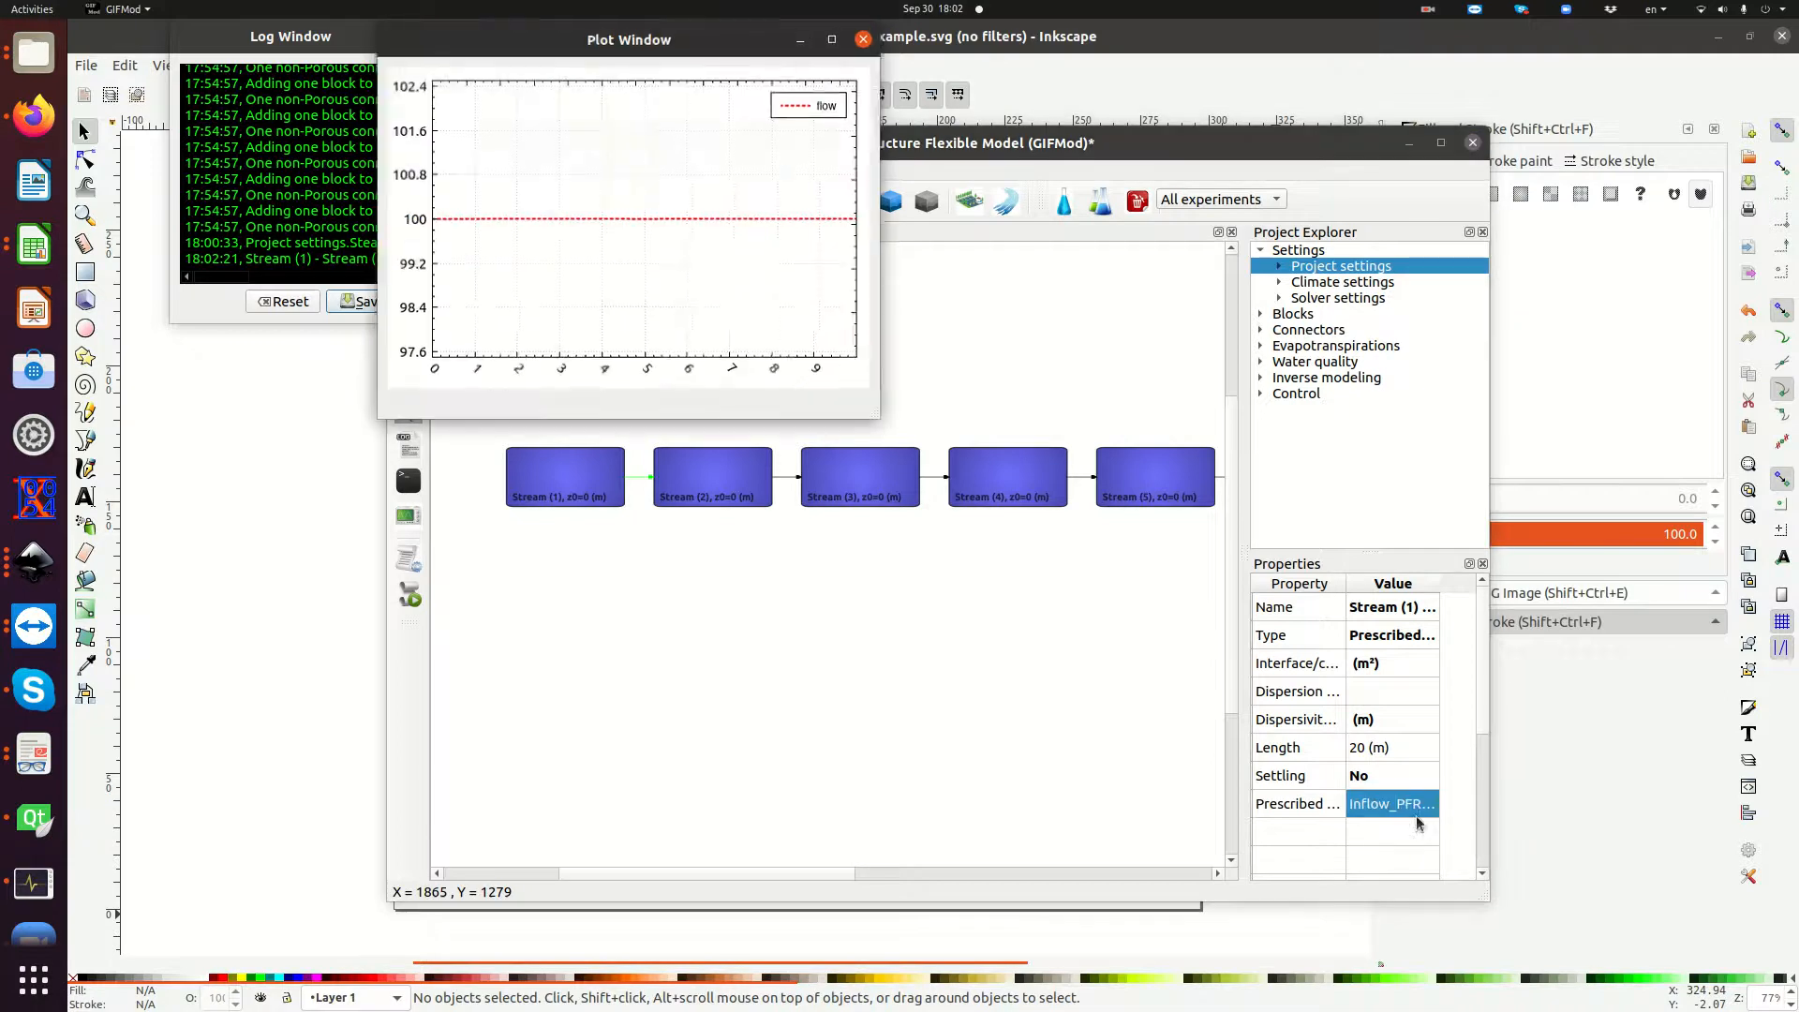
{"action": "left_click", "coordinate": [865, 37]}
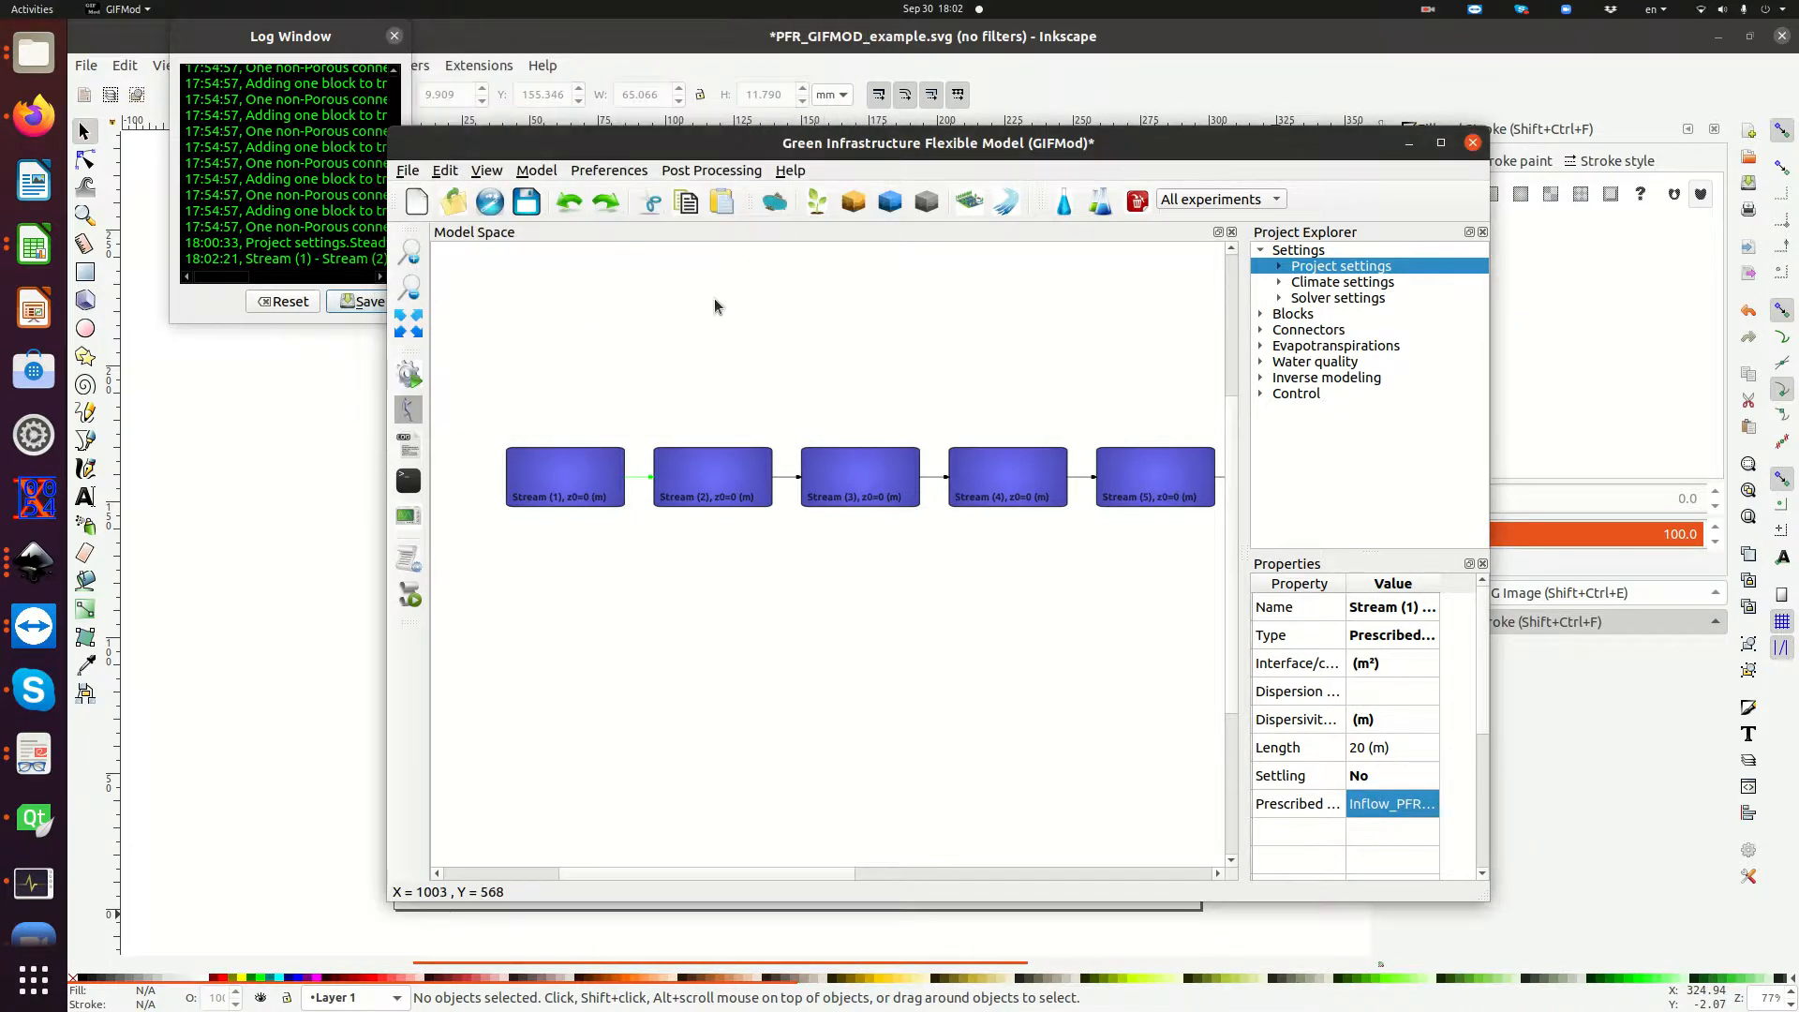
Save the model as PFR_example in the Documents/GIFMOD_PFR_Example folder.
{"action": "left_click", "coordinate": [525, 208]}
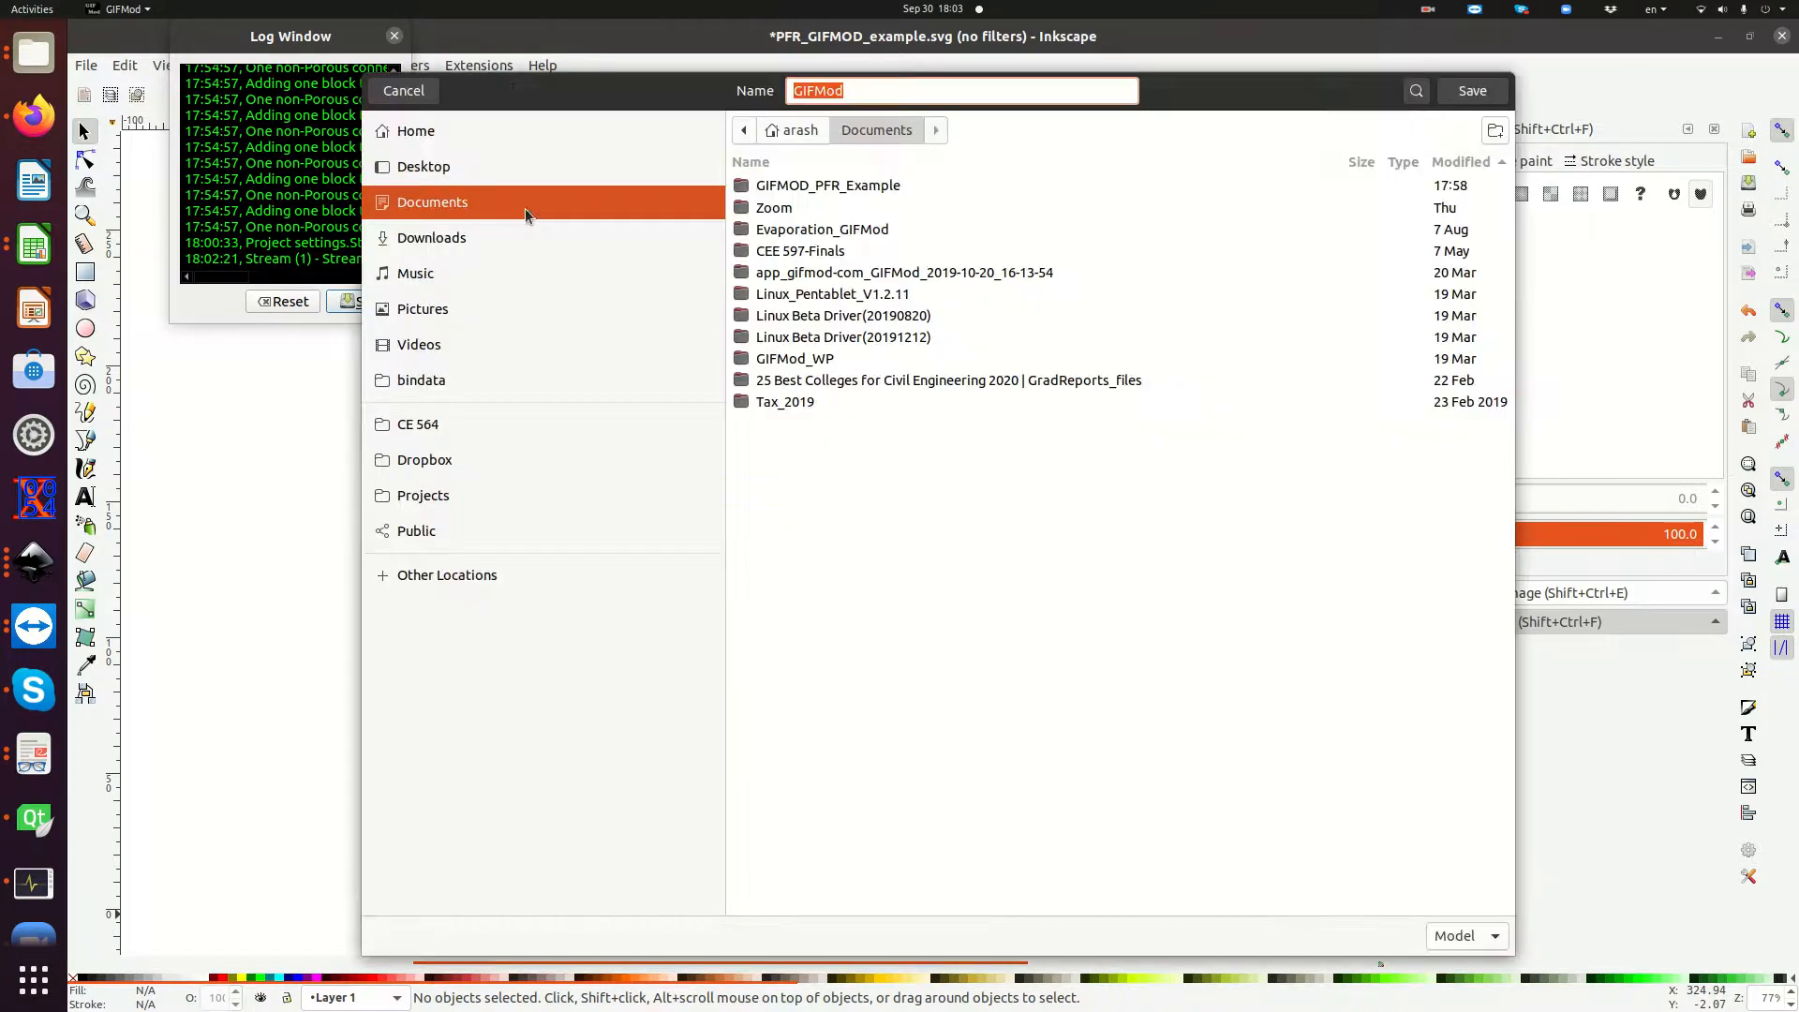
{"action": "double_click", "coordinate": [821, 184]}
{"action": "left_click_drag", "start_coordinate": [871, 91], "coordinate": [734, 94]}
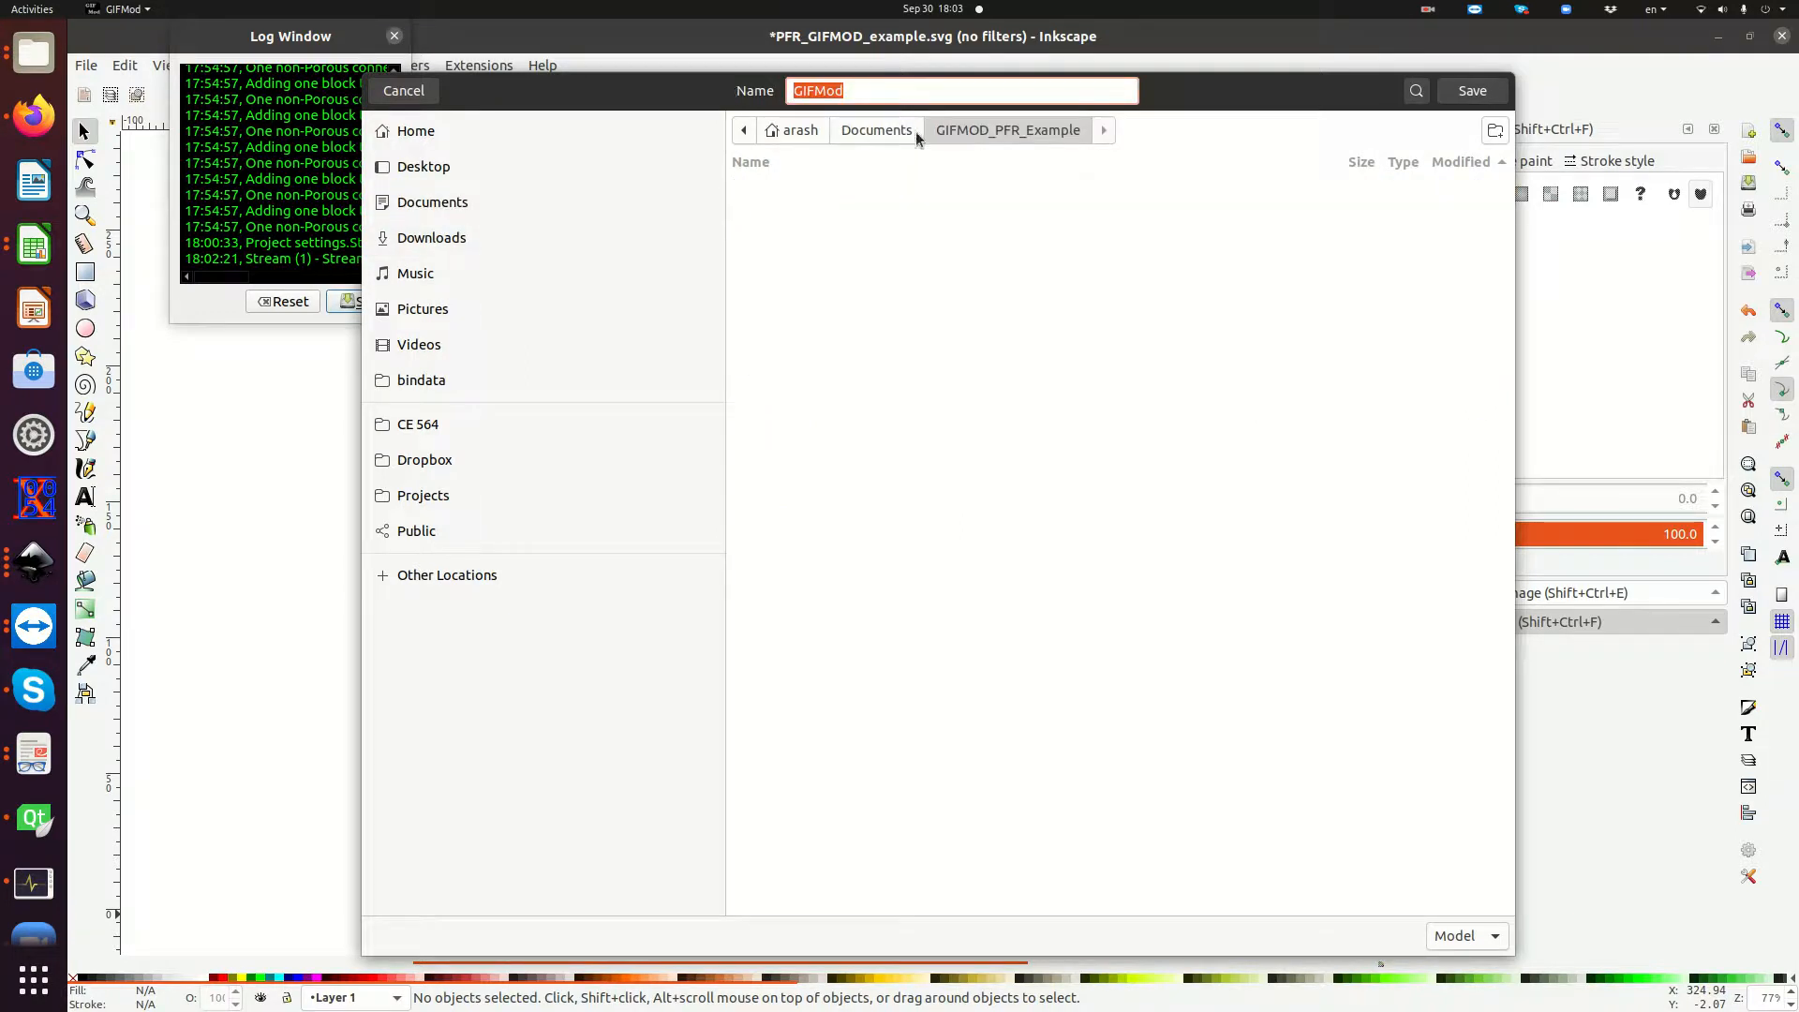
{"action": "key", "text": "BackSpace"}
{"action": "type", "text": "PFR_exam"}
{"action": "key", "text": "Return"}
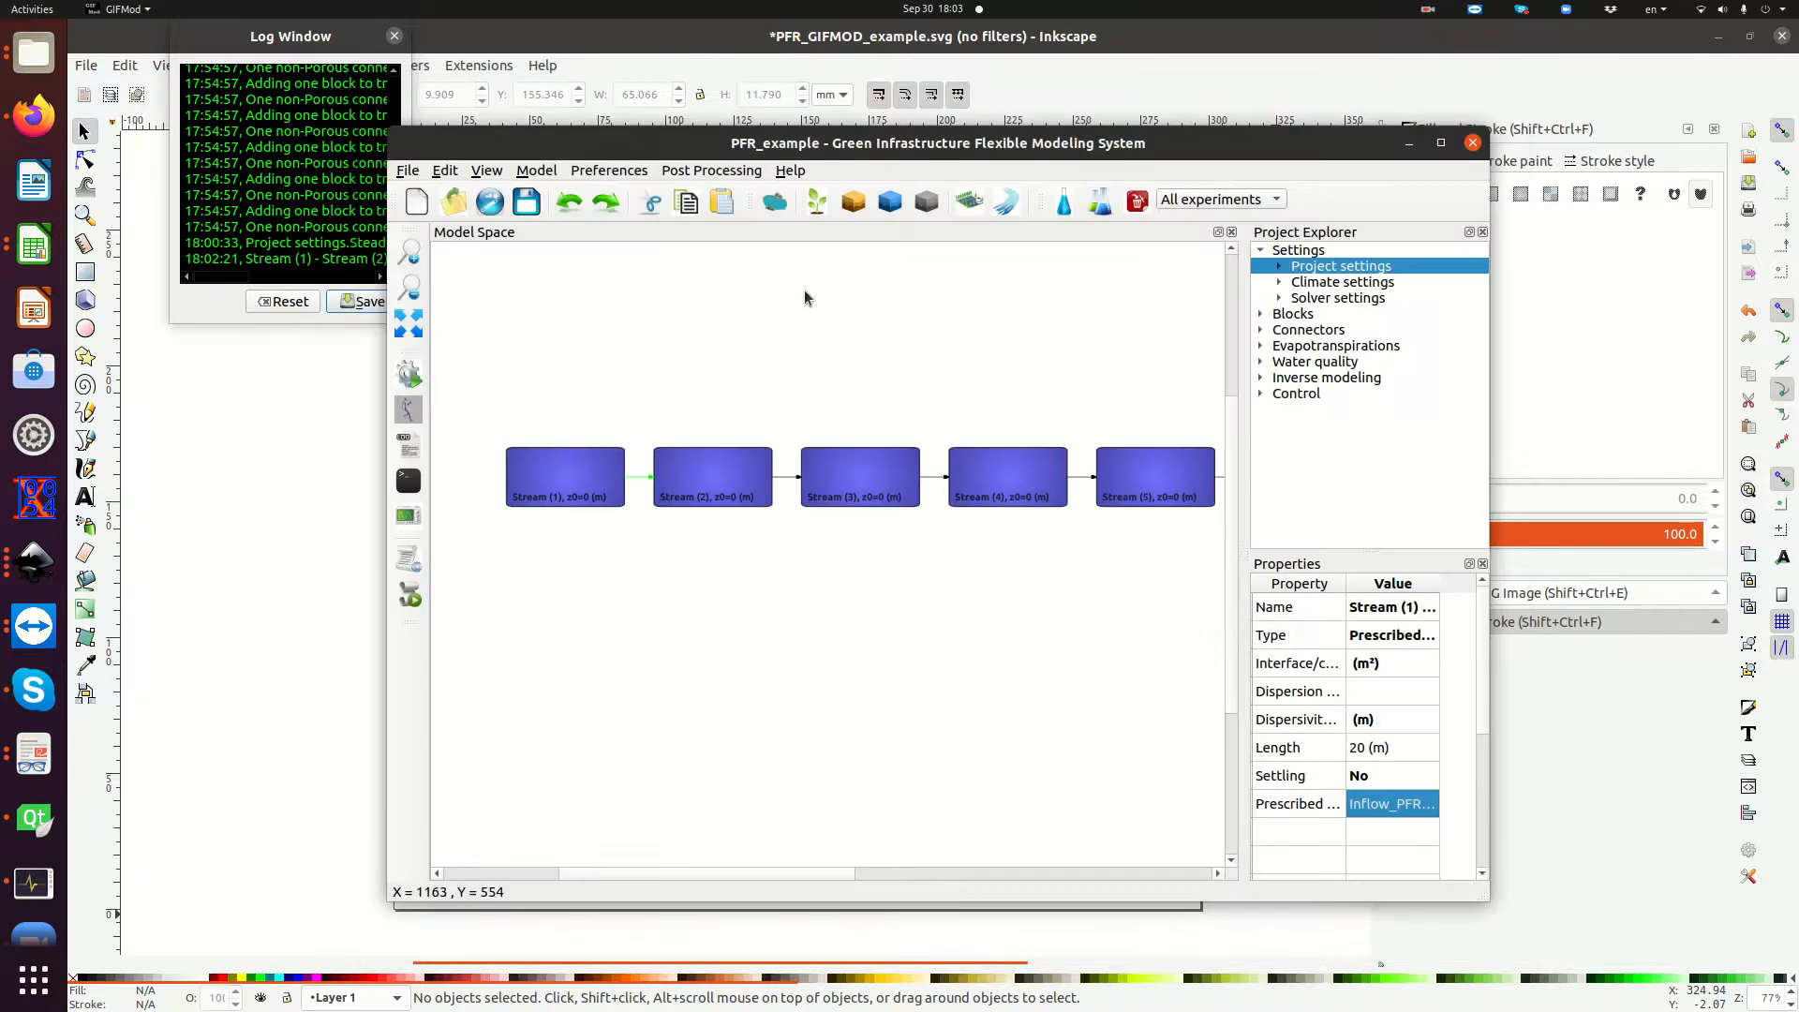
Run the forward simulation of the model and close its progress window when the run is complete.
{"action": "left_click", "coordinate": [408, 375]}
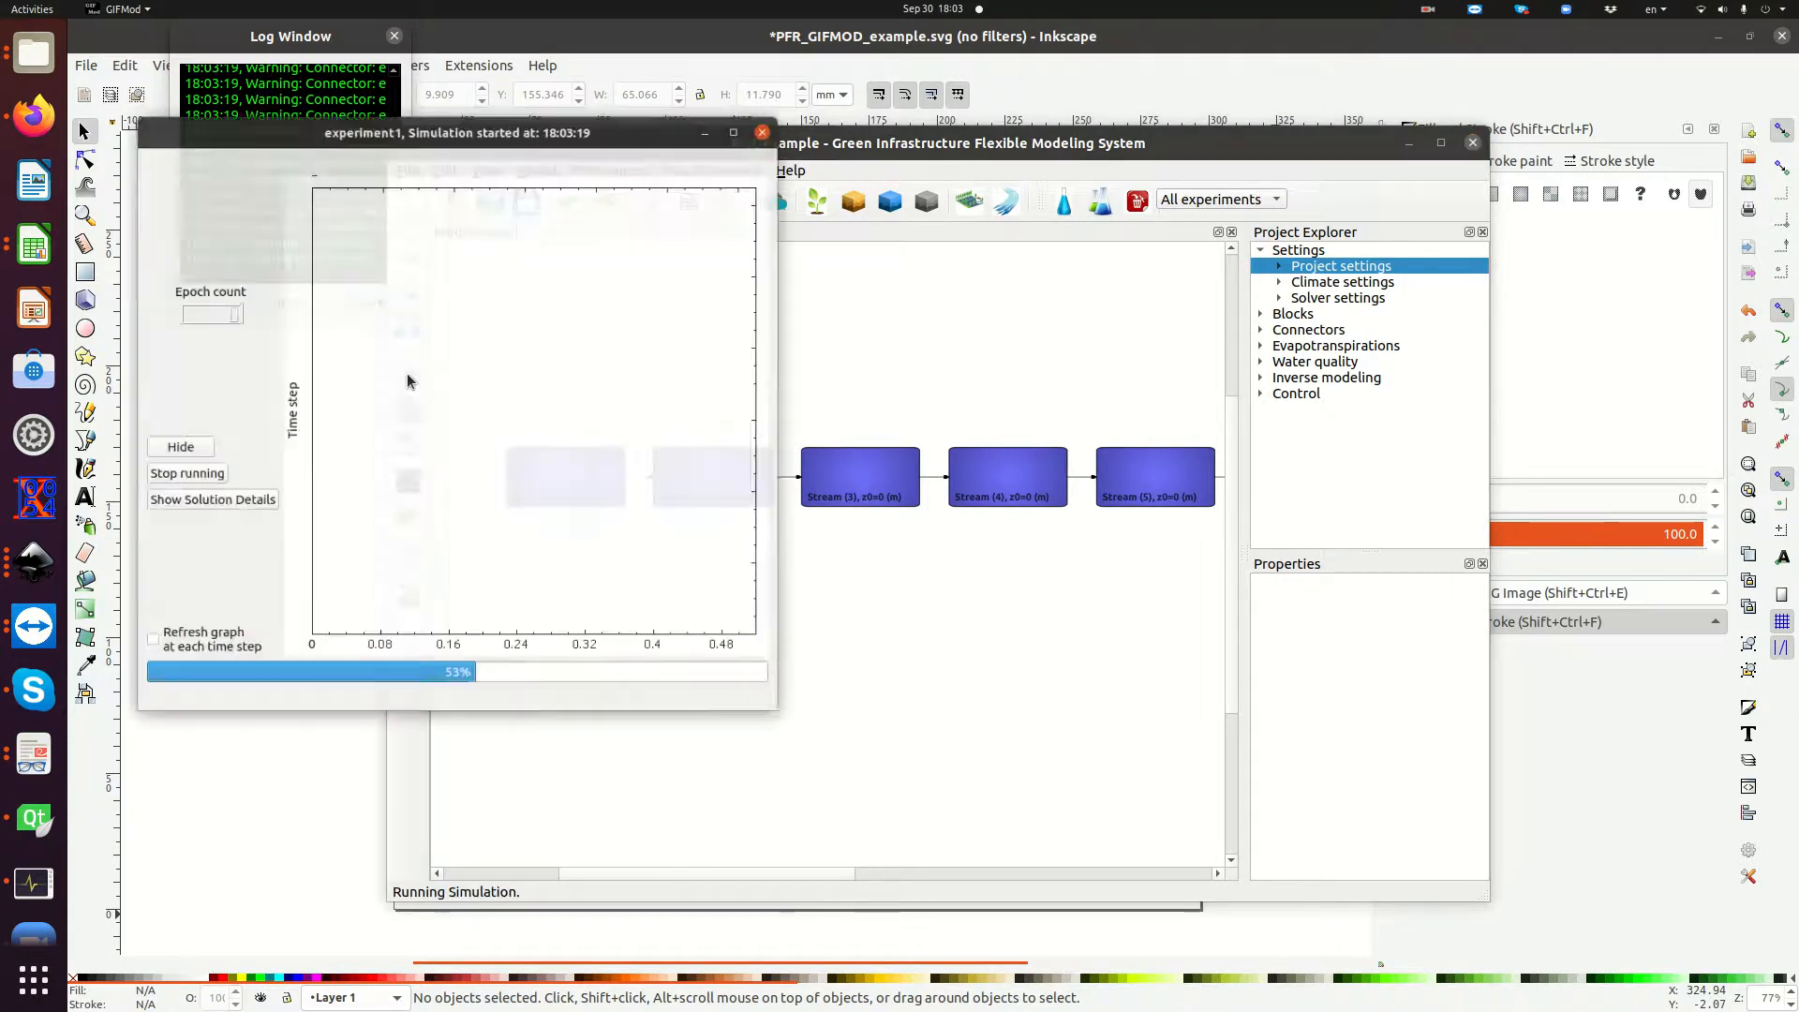
{"action": "left_click", "coordinate": [514, 424]}
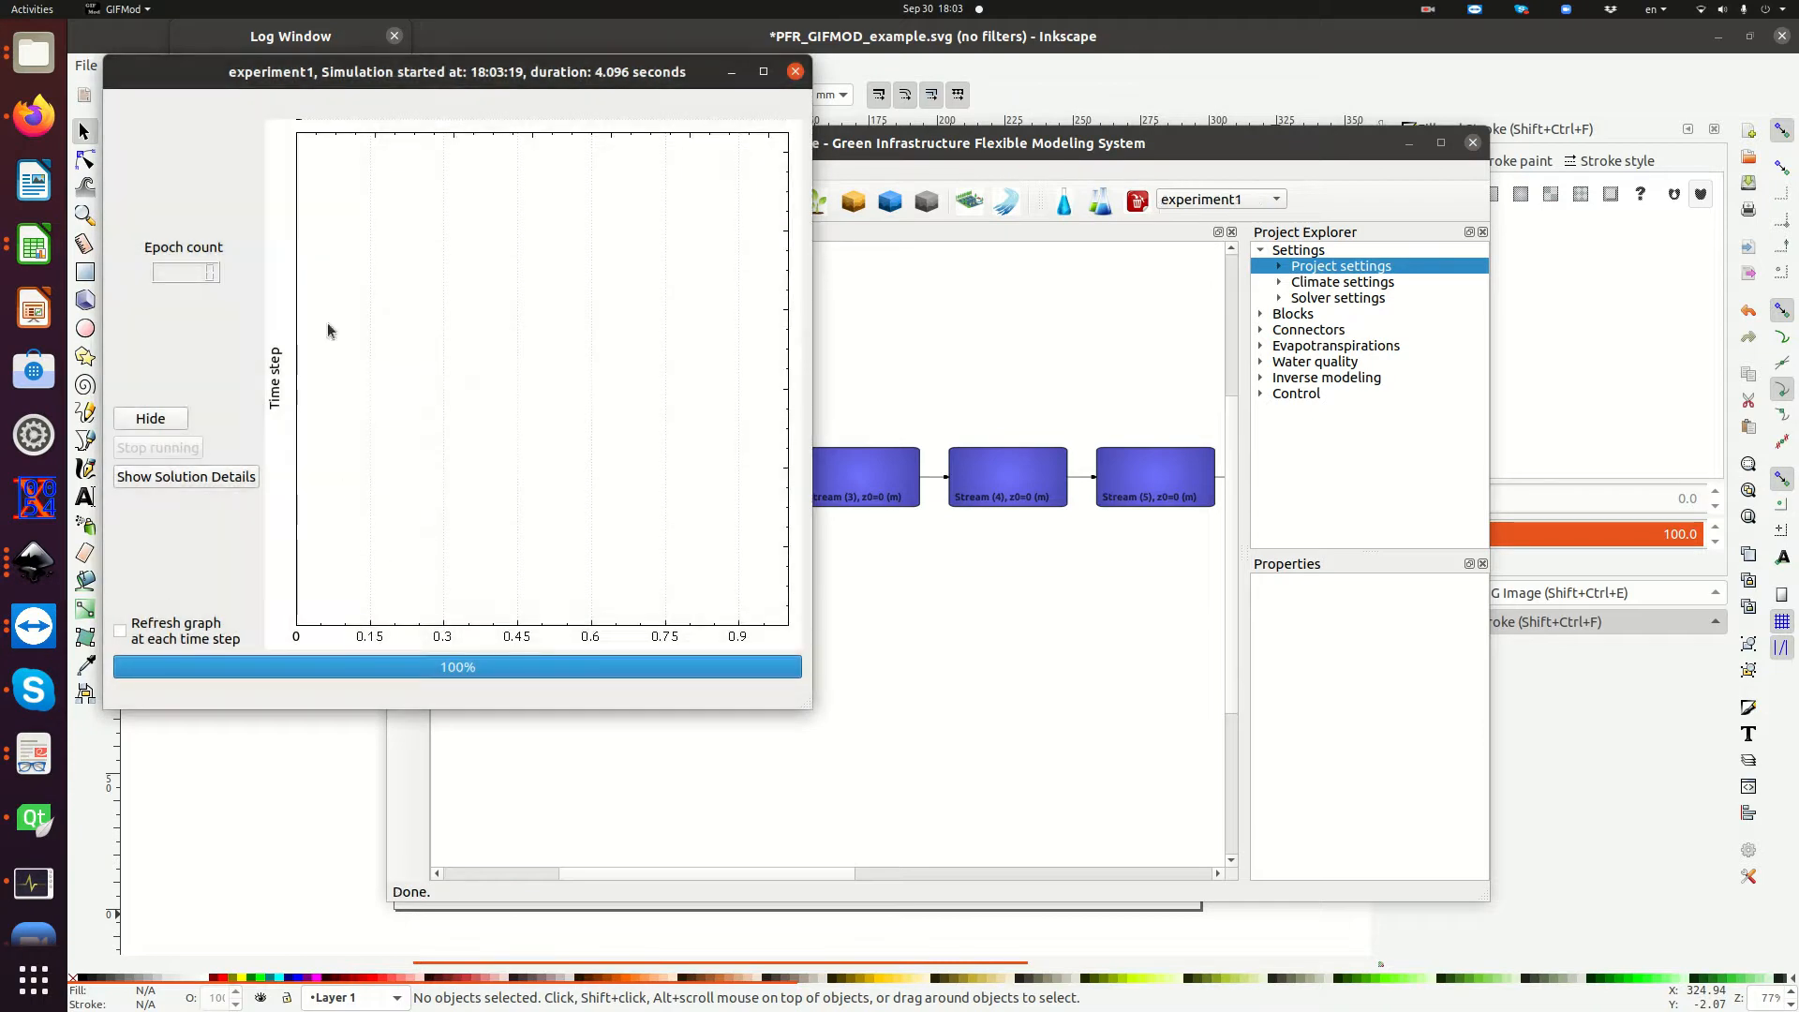
{"action": "left_click", "coordinate": [796, 71]}
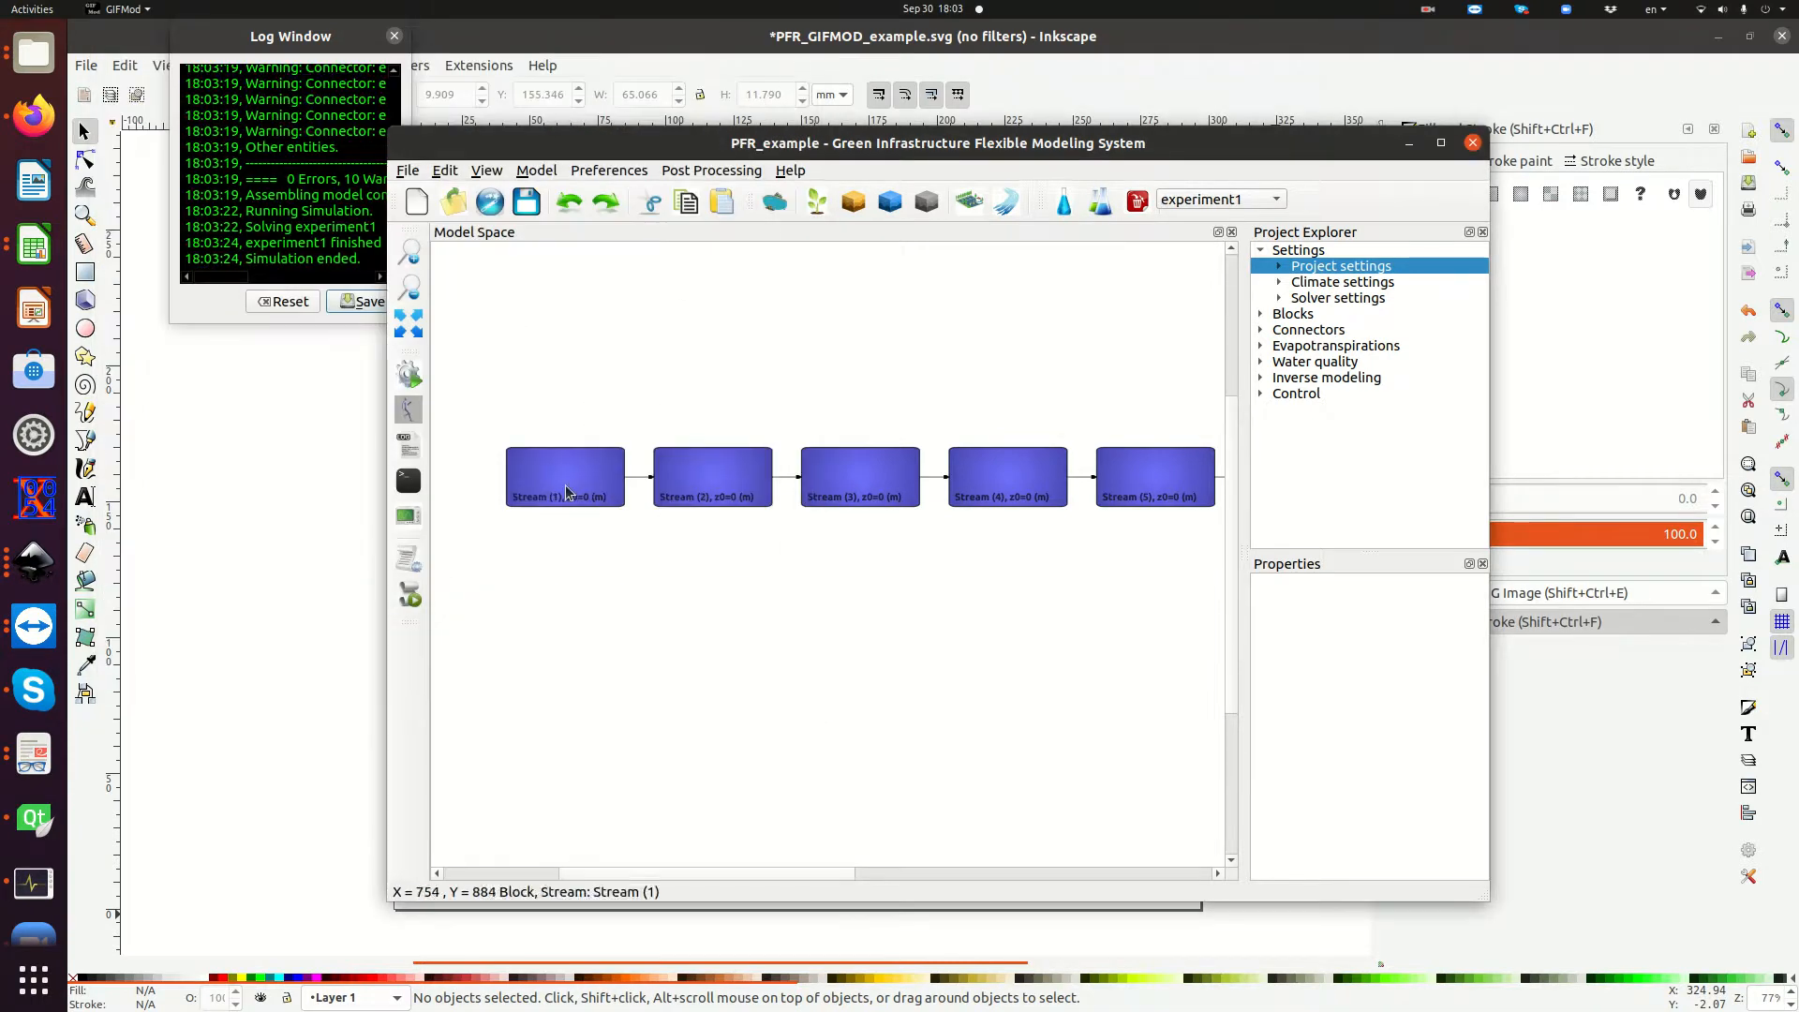
Plot the simulated flow of the connector between Stream (3) and Stream (4), and close the plot.
{"action": "scroll", "coordinate": [814, 642], "scroll_direction": "down", "scroll_amount": 1}
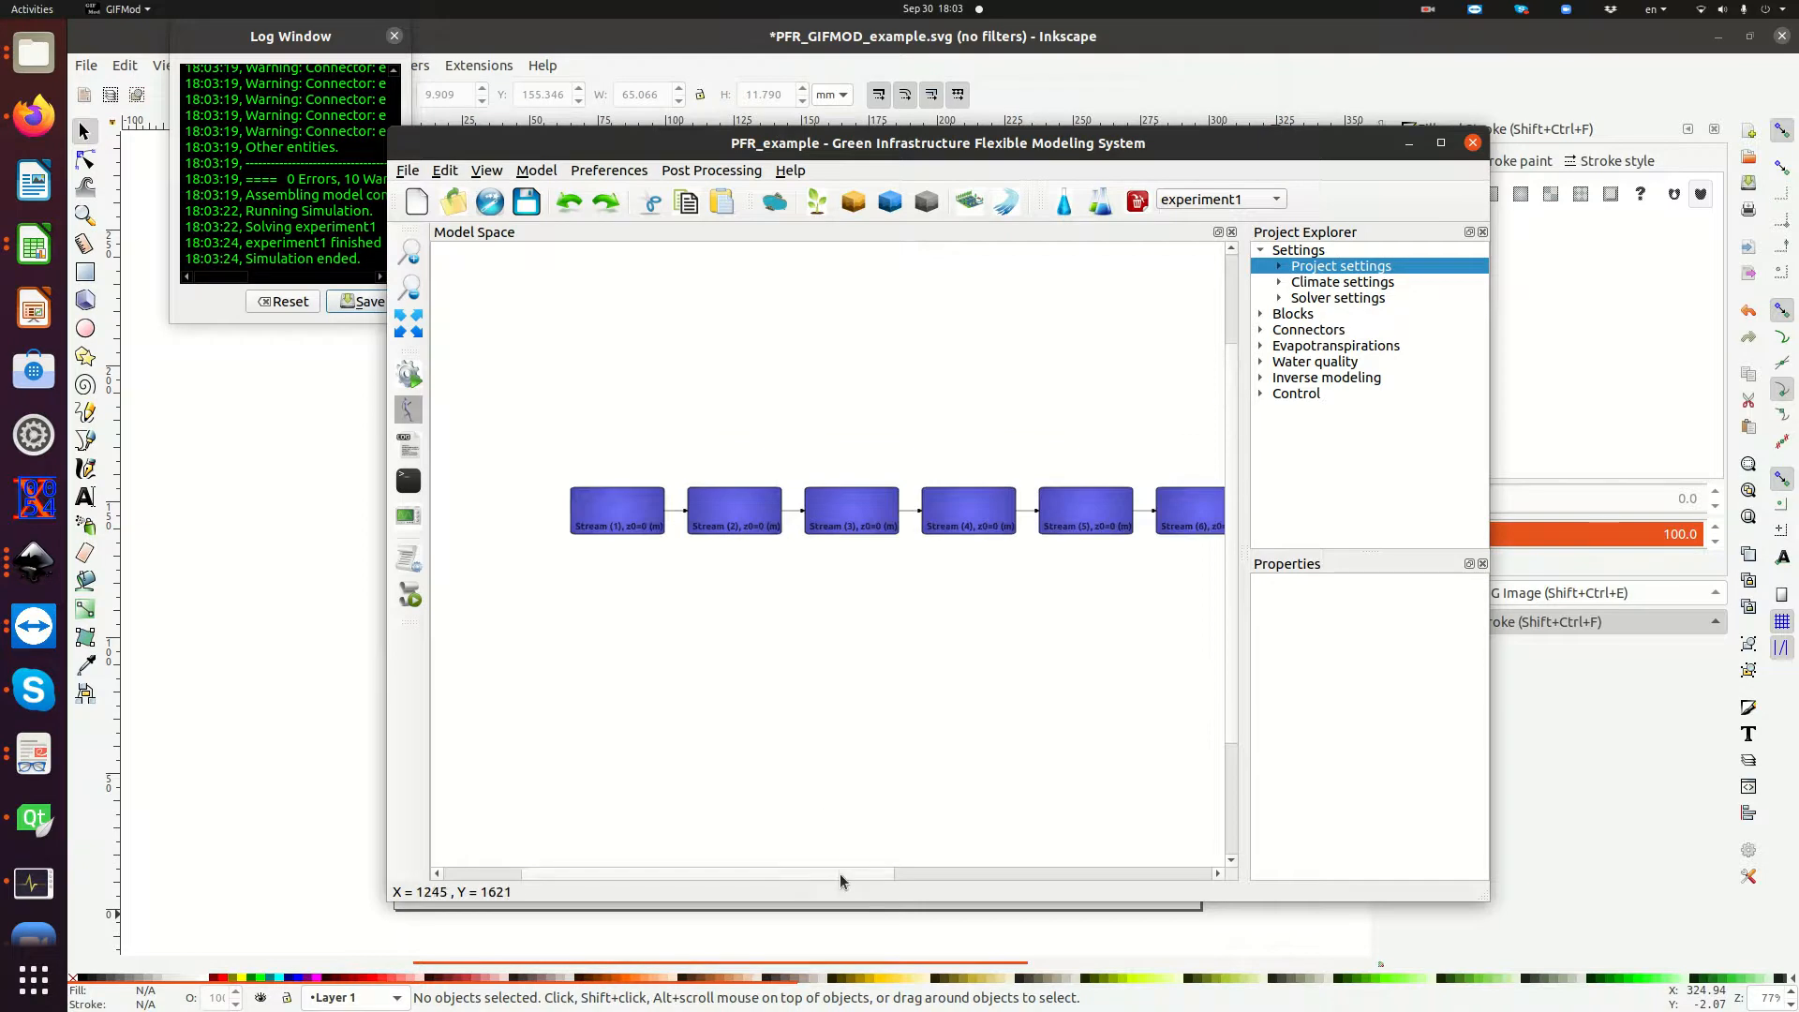
{"action": "left_click_drag", "start_coordinate": [836, 876], "coordinate": [863, 871]}
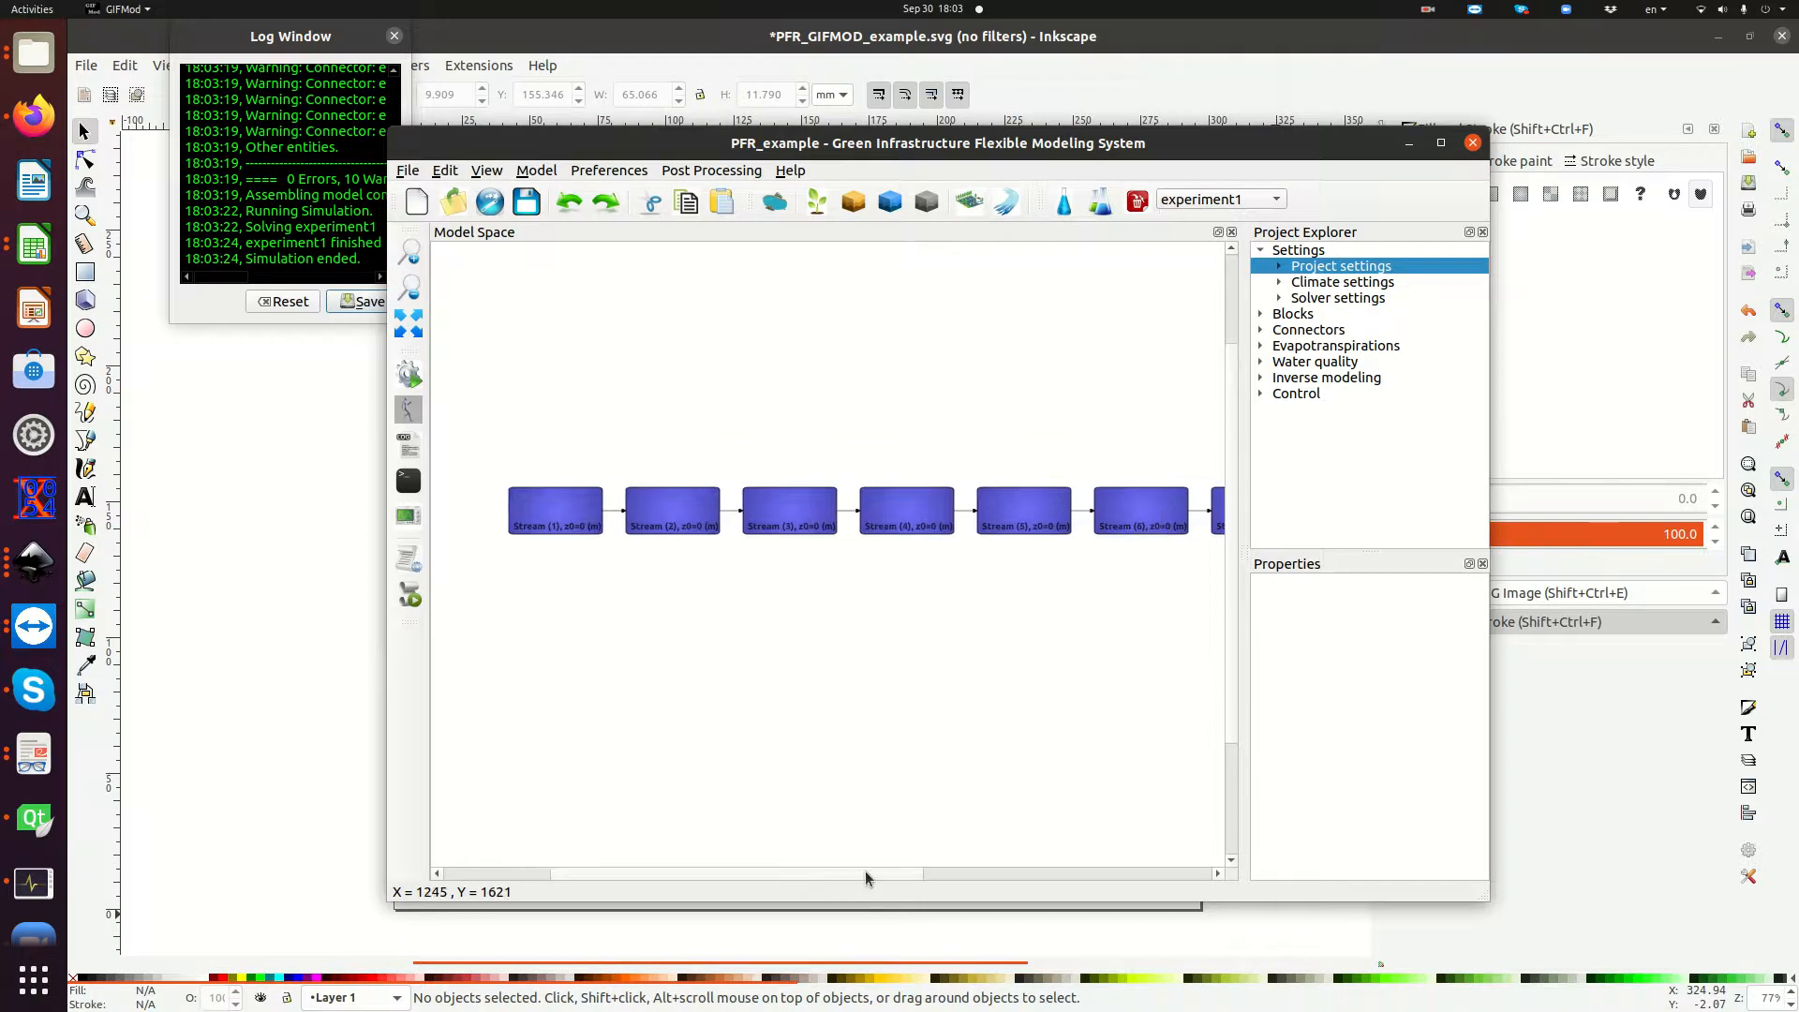
{"action": "left_click", "coordinate": [849, 514]}
{"action": "right_click", "coordinate": [850, 514]}
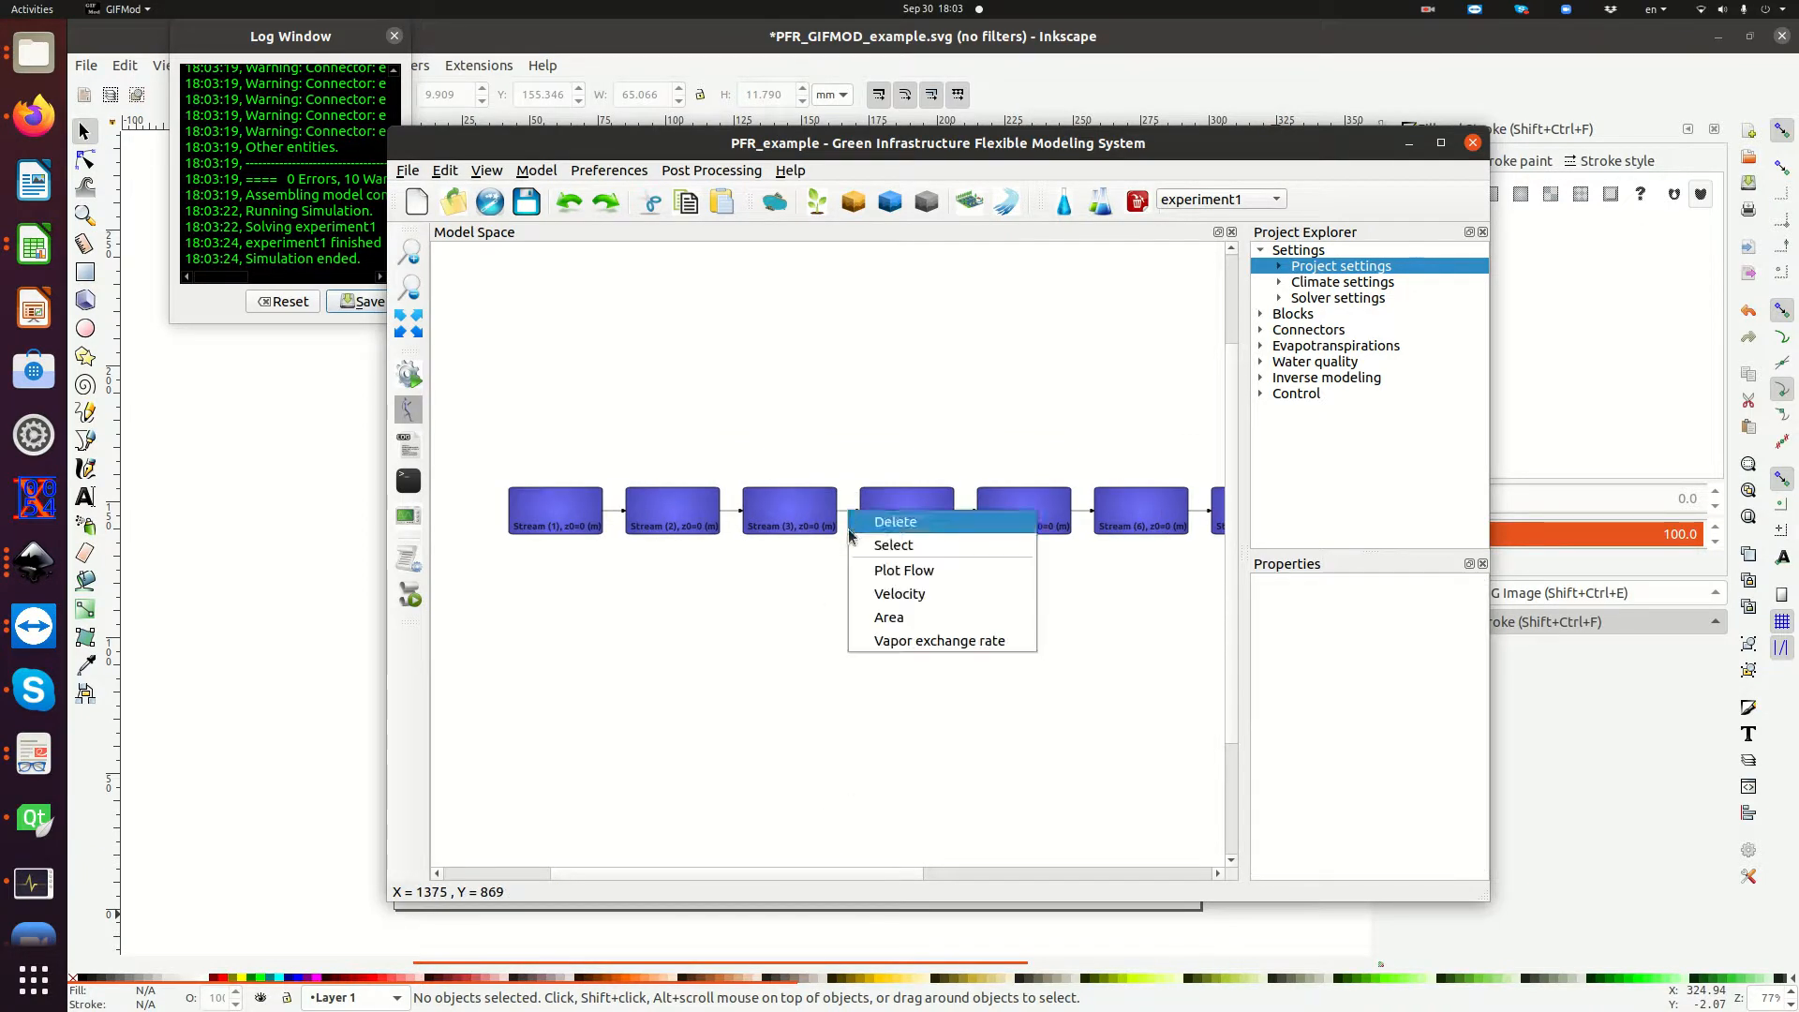
{"action": "left_click", "coordinate": [882, 573]}
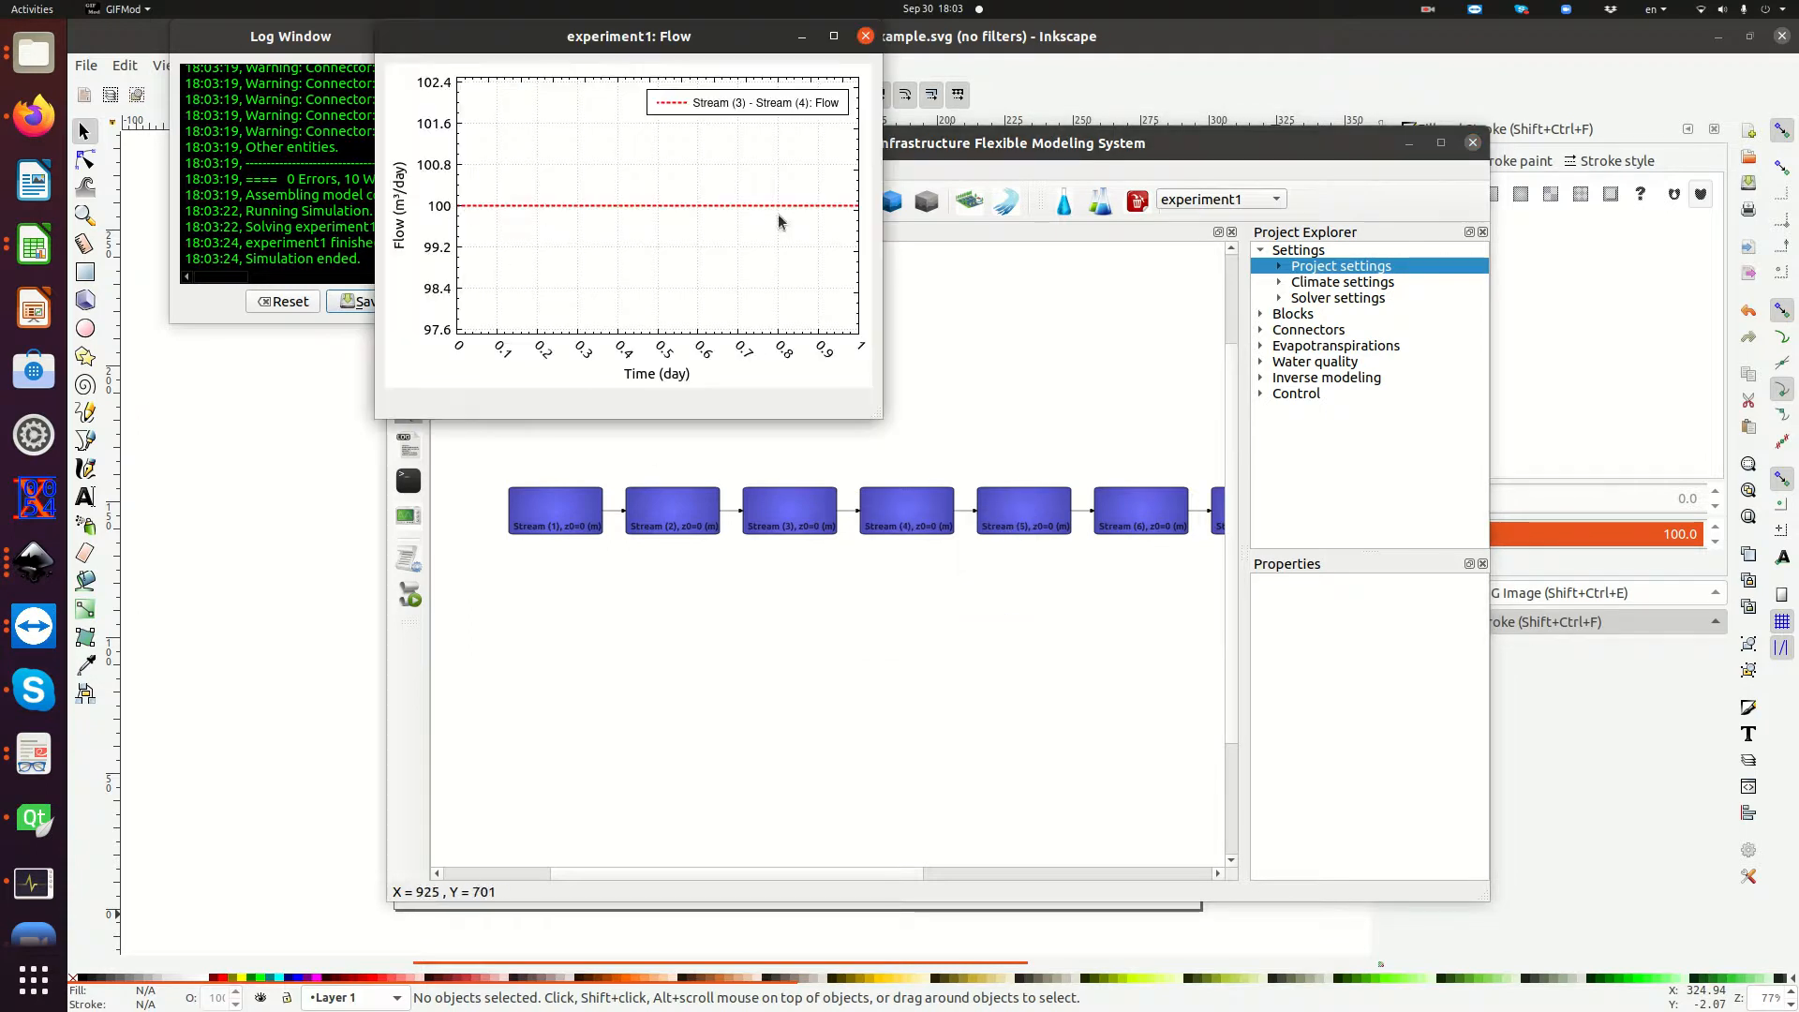
{"action": "left_click", "coordinate": [864, 36]}
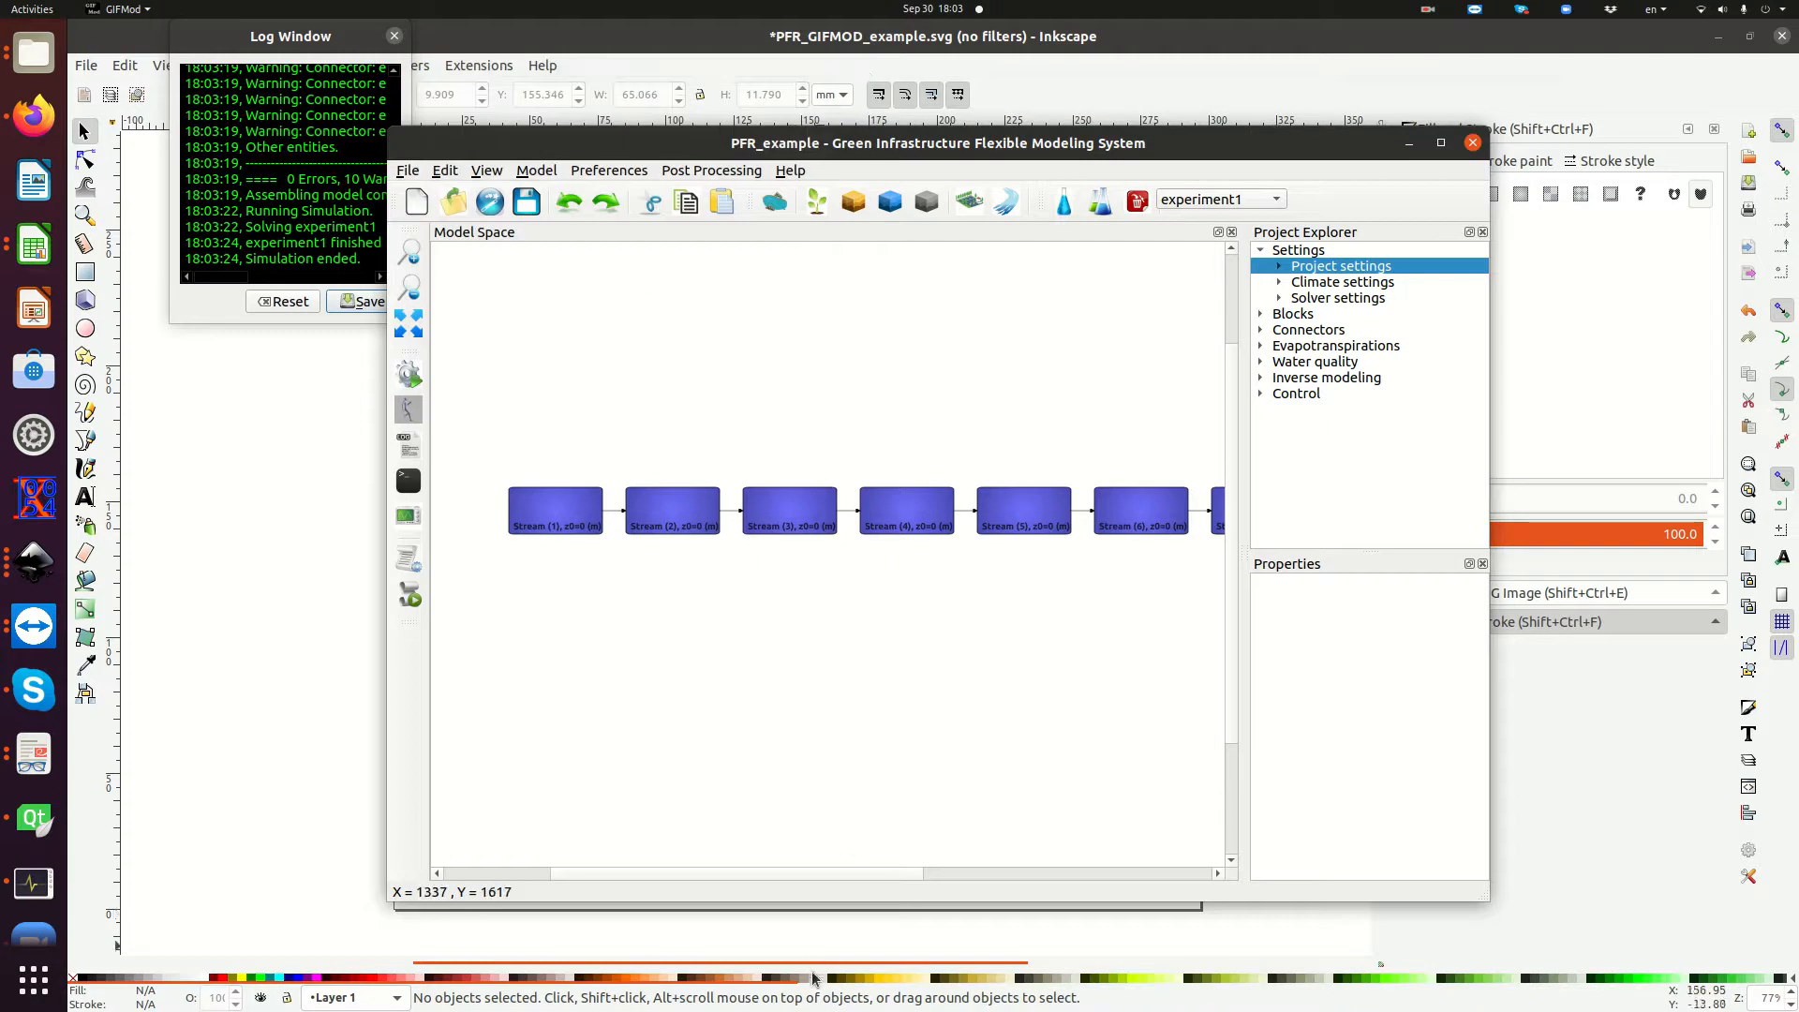
Plot the simulated storage of the last block, Stream (11), and close the plot.
{"action": "left_click_drag", "start_coordinate": [787, 880], "coordinate": [1075, 848]}
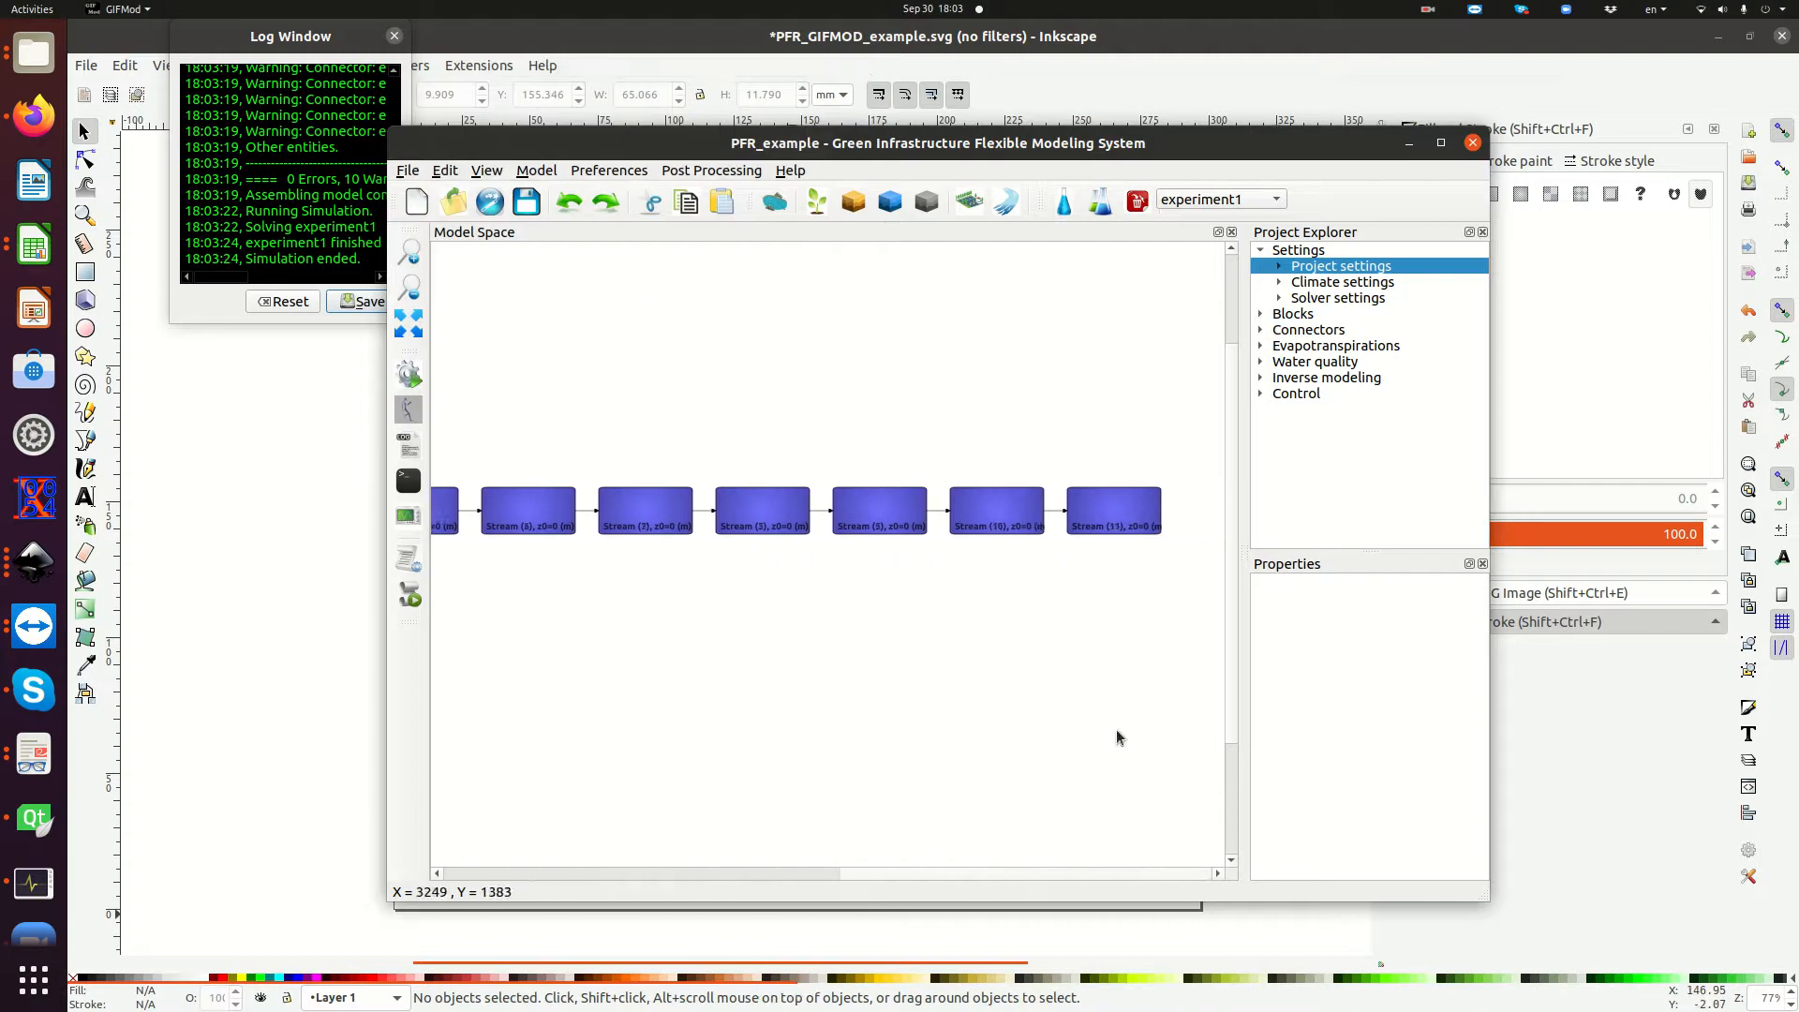
{"action": "left_click", "coordinate": [1115, 515]}
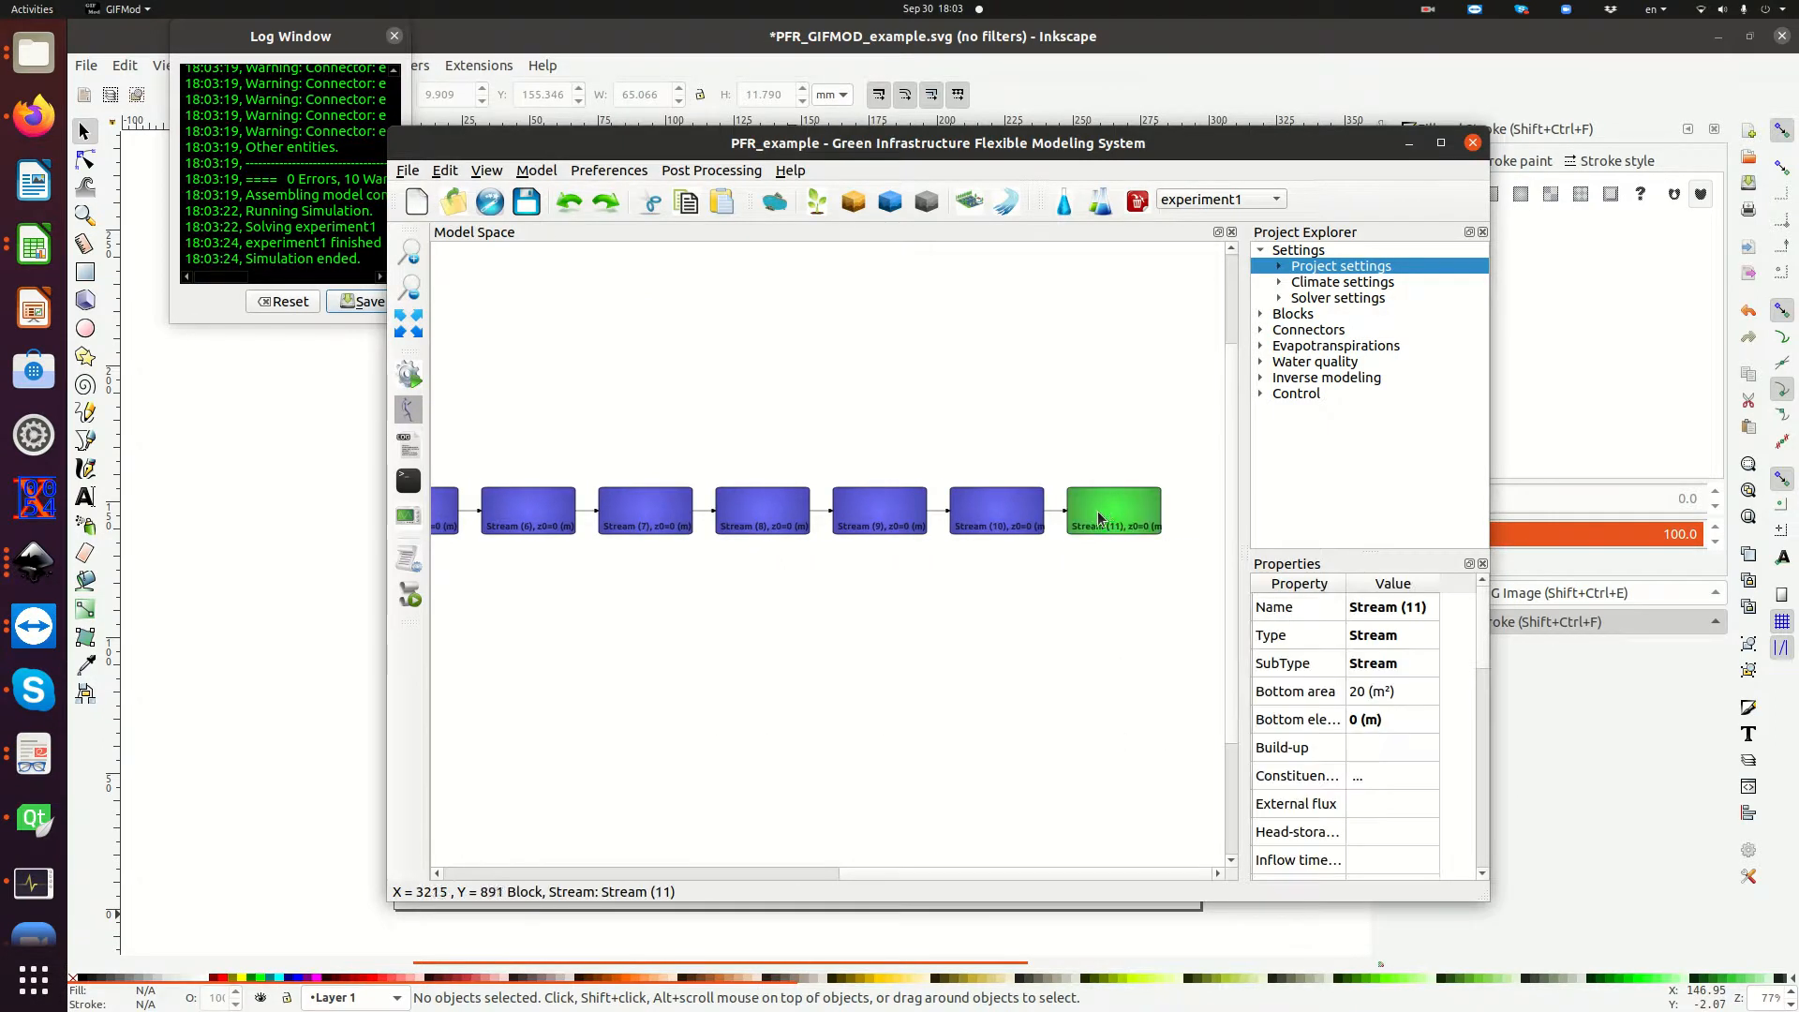
{"action": "right_click", "coordinate": [1095, 510]}
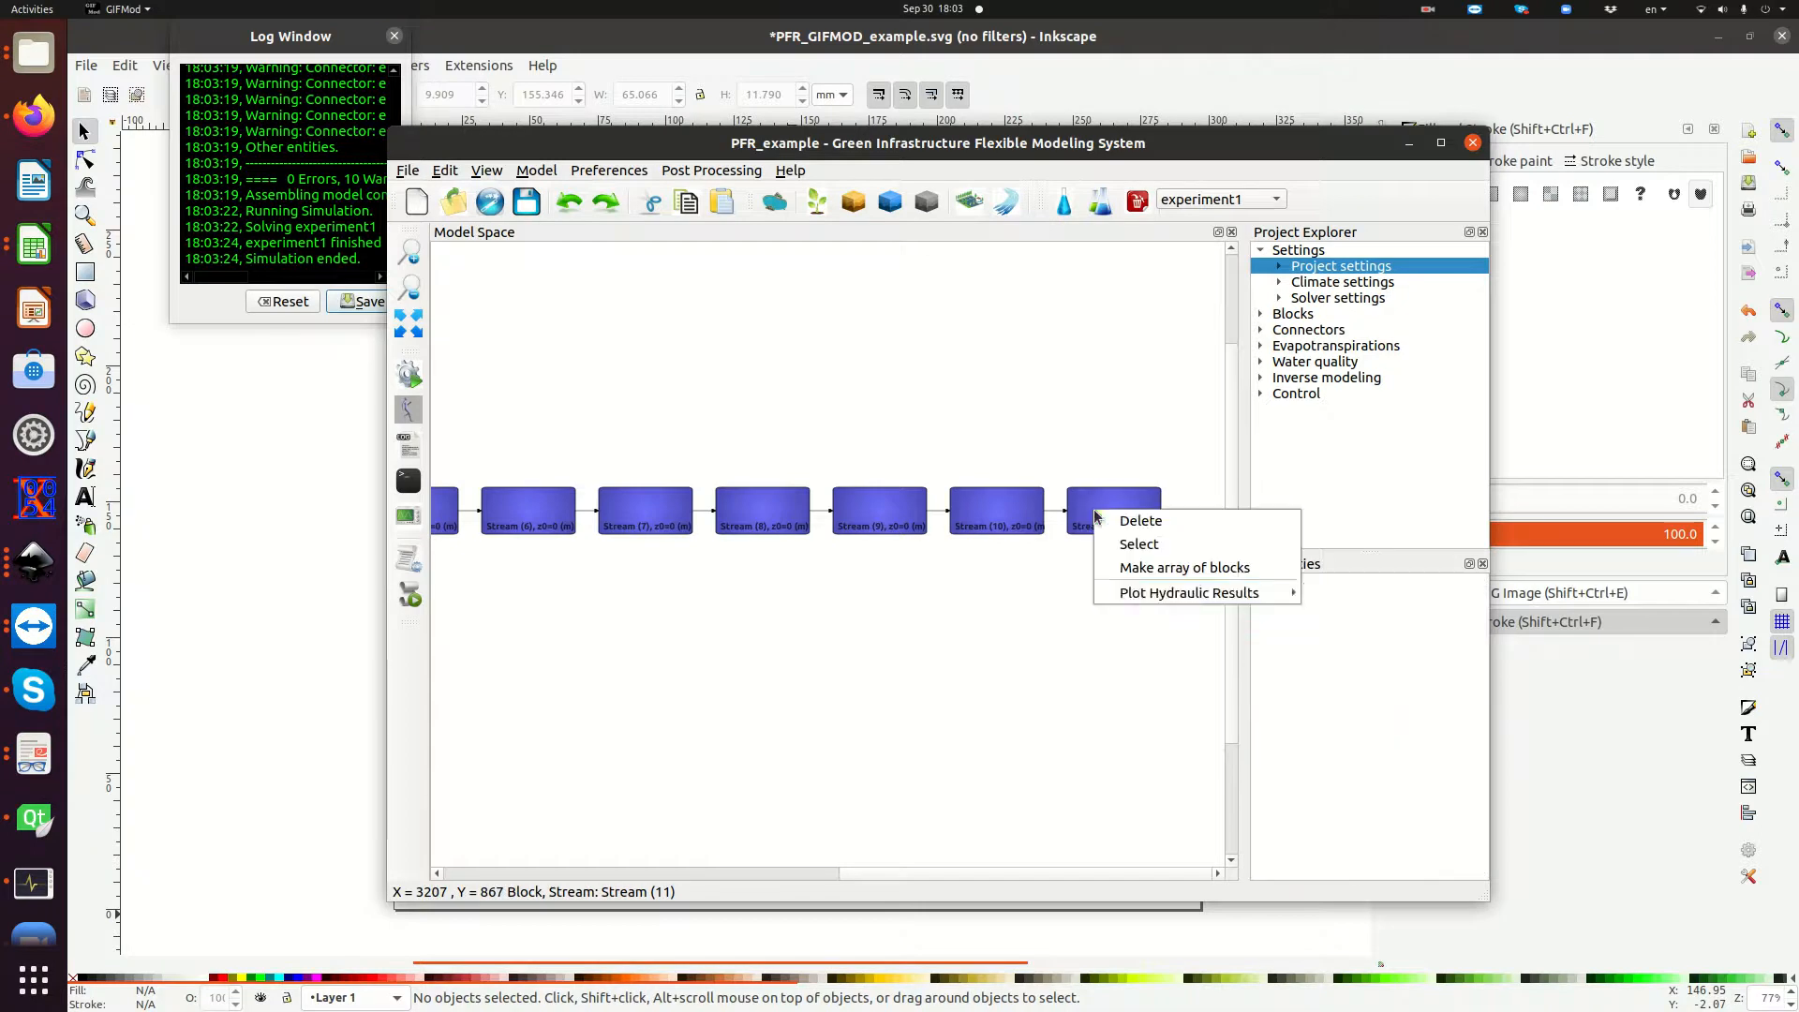
{"action": "mouse_move", "coordinate": [1141, 597]}
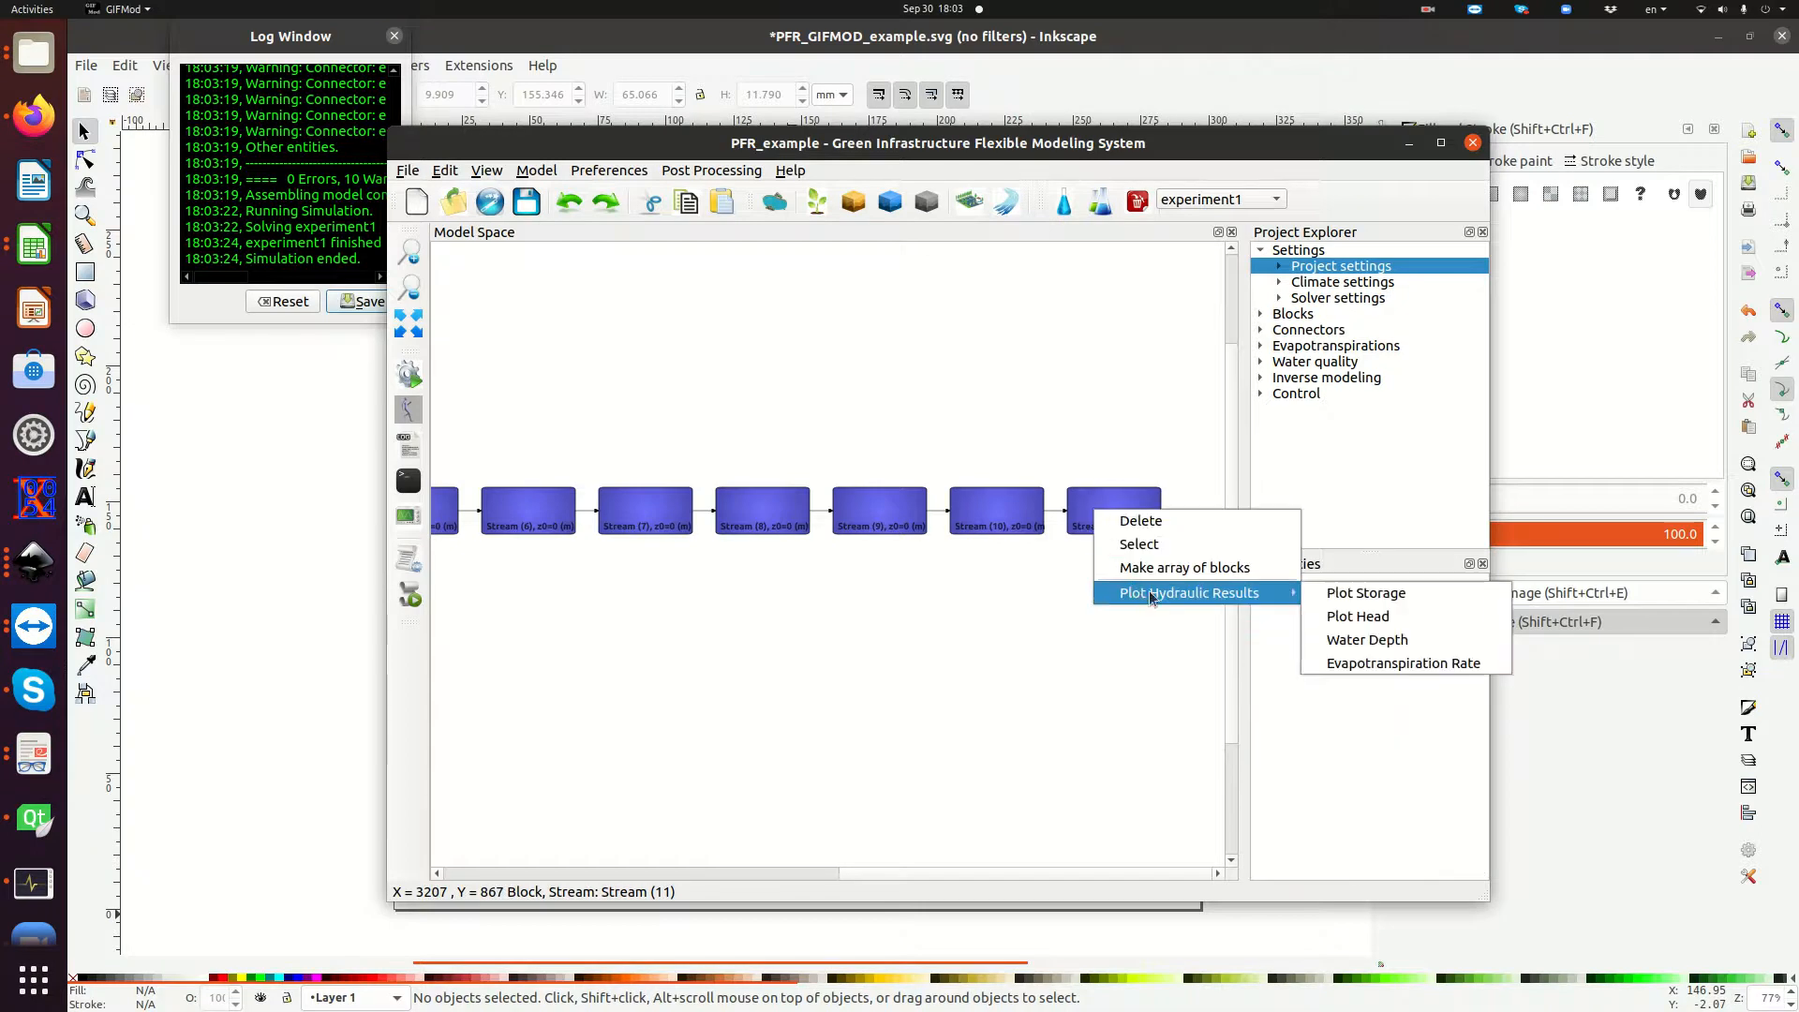
{"action": "left_click", "coordinate": [1361, 596]}
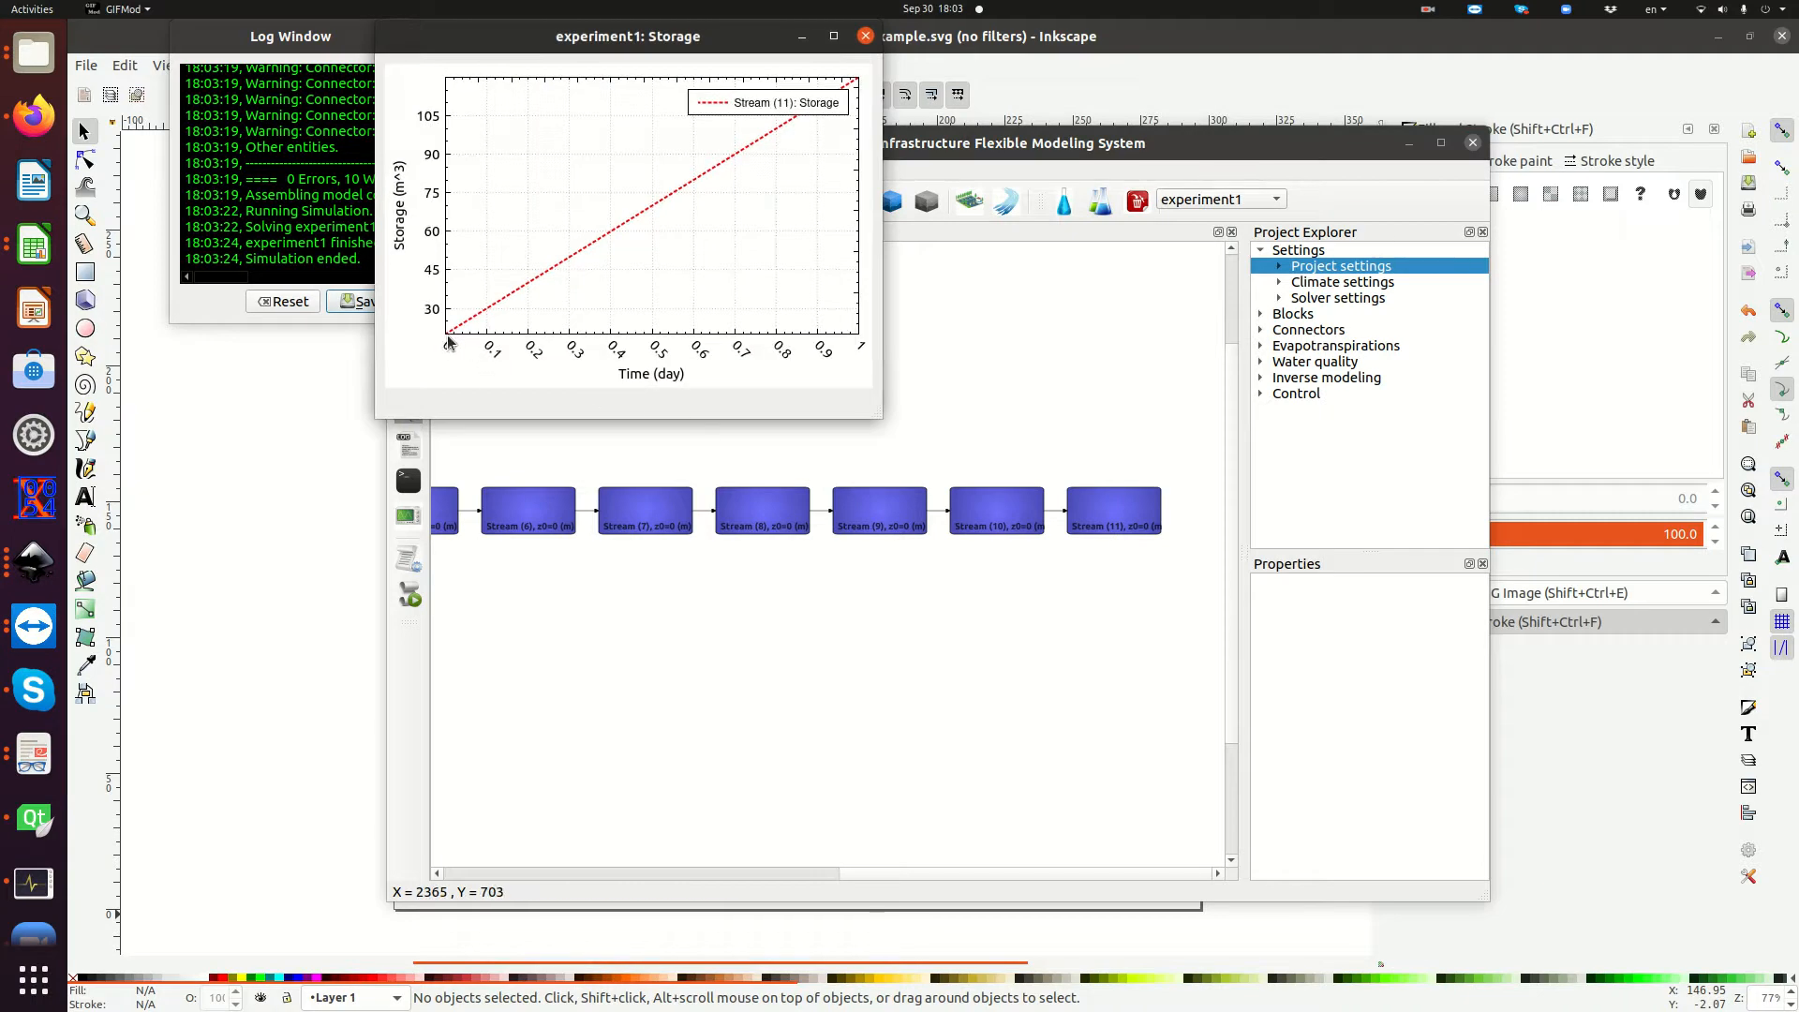
{"action": "left_click", "coordinate": [866, 36]}
Plot the simulated storage of the Stream (8) block and close the plot.
{"action": "right_click", "coordinate": [741, 518]}
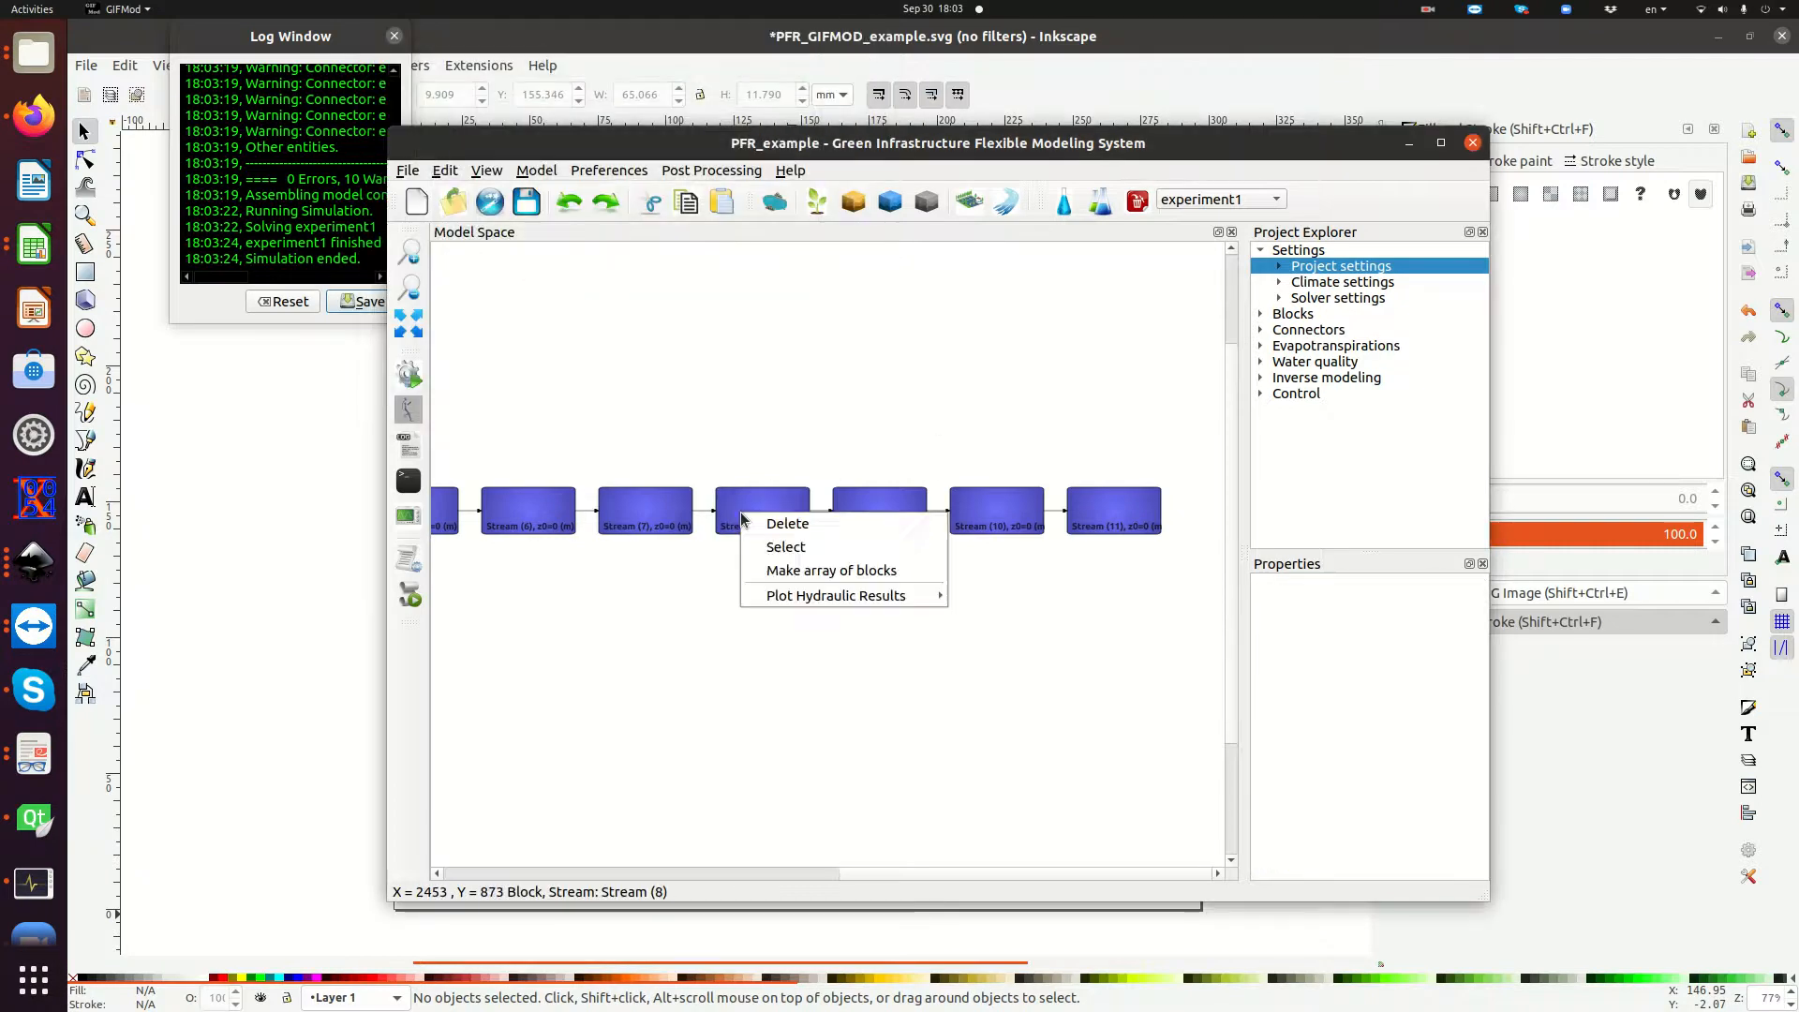
{"action": "mouse_move", "coordinate": [843, 596]}
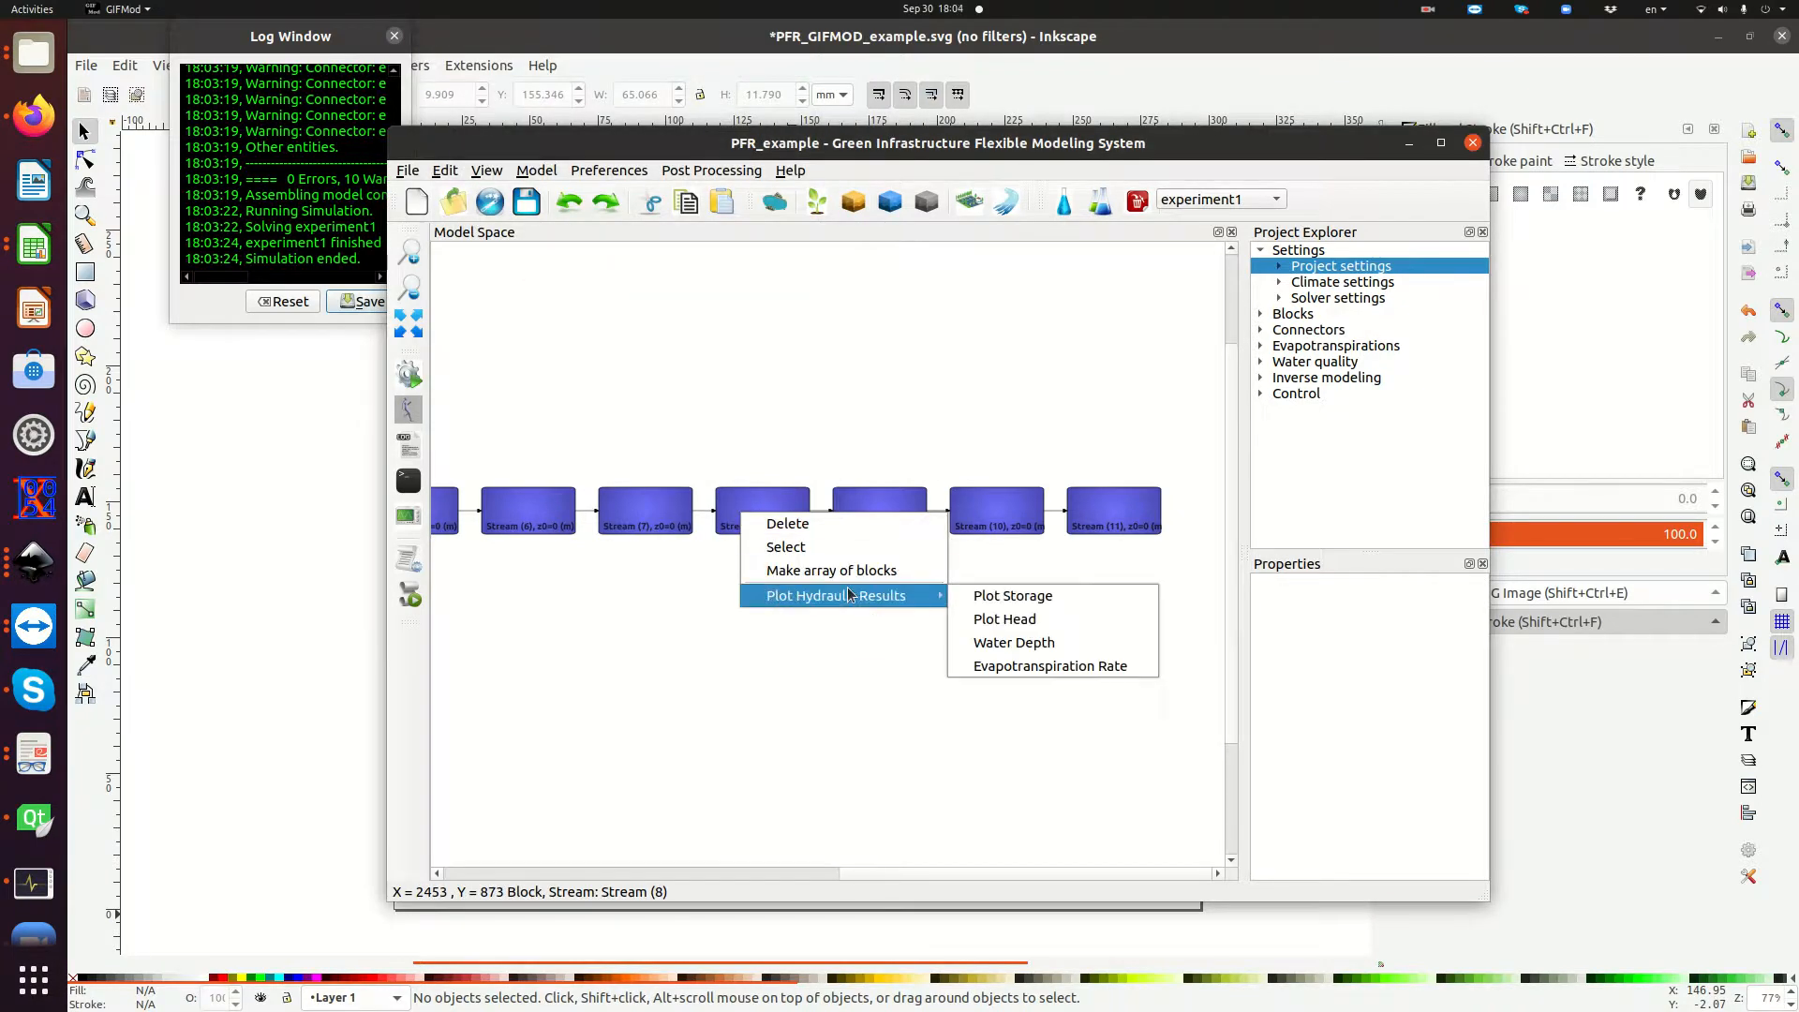
{"action": "left_click", "coordinate": [1006, 600]}
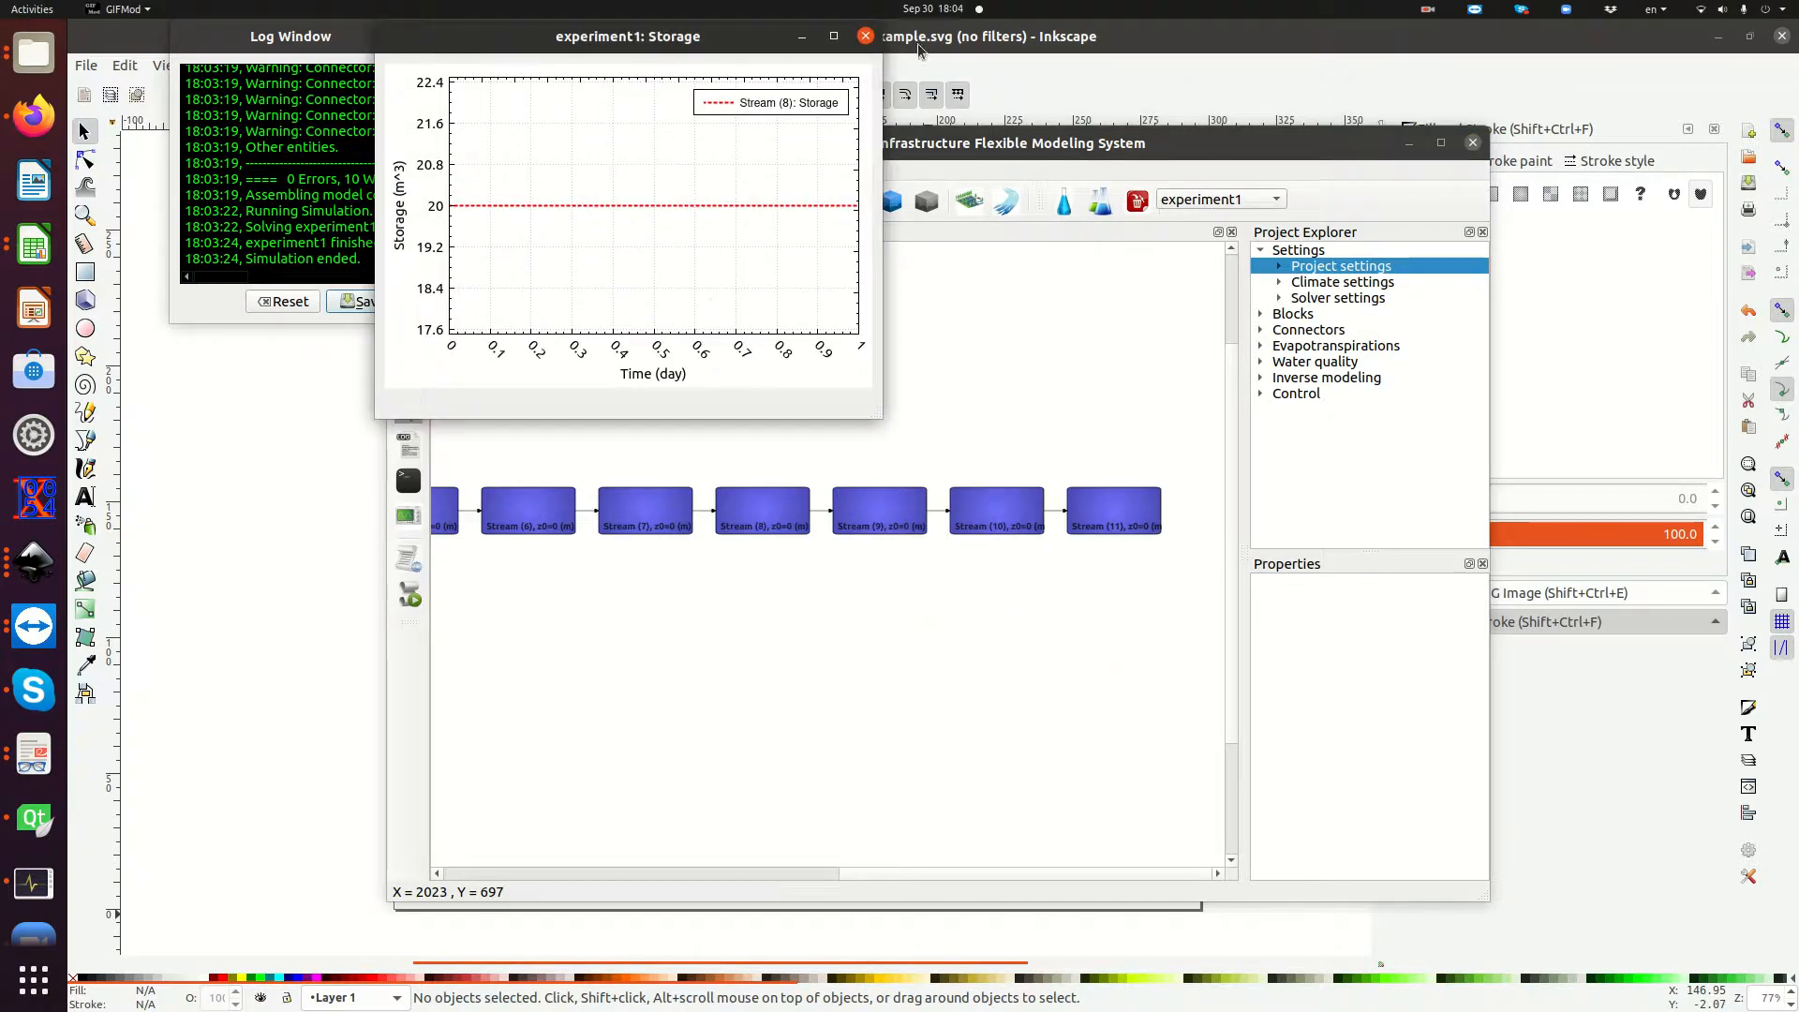
{"action": "left_click", "coordinate": [866, 37]}
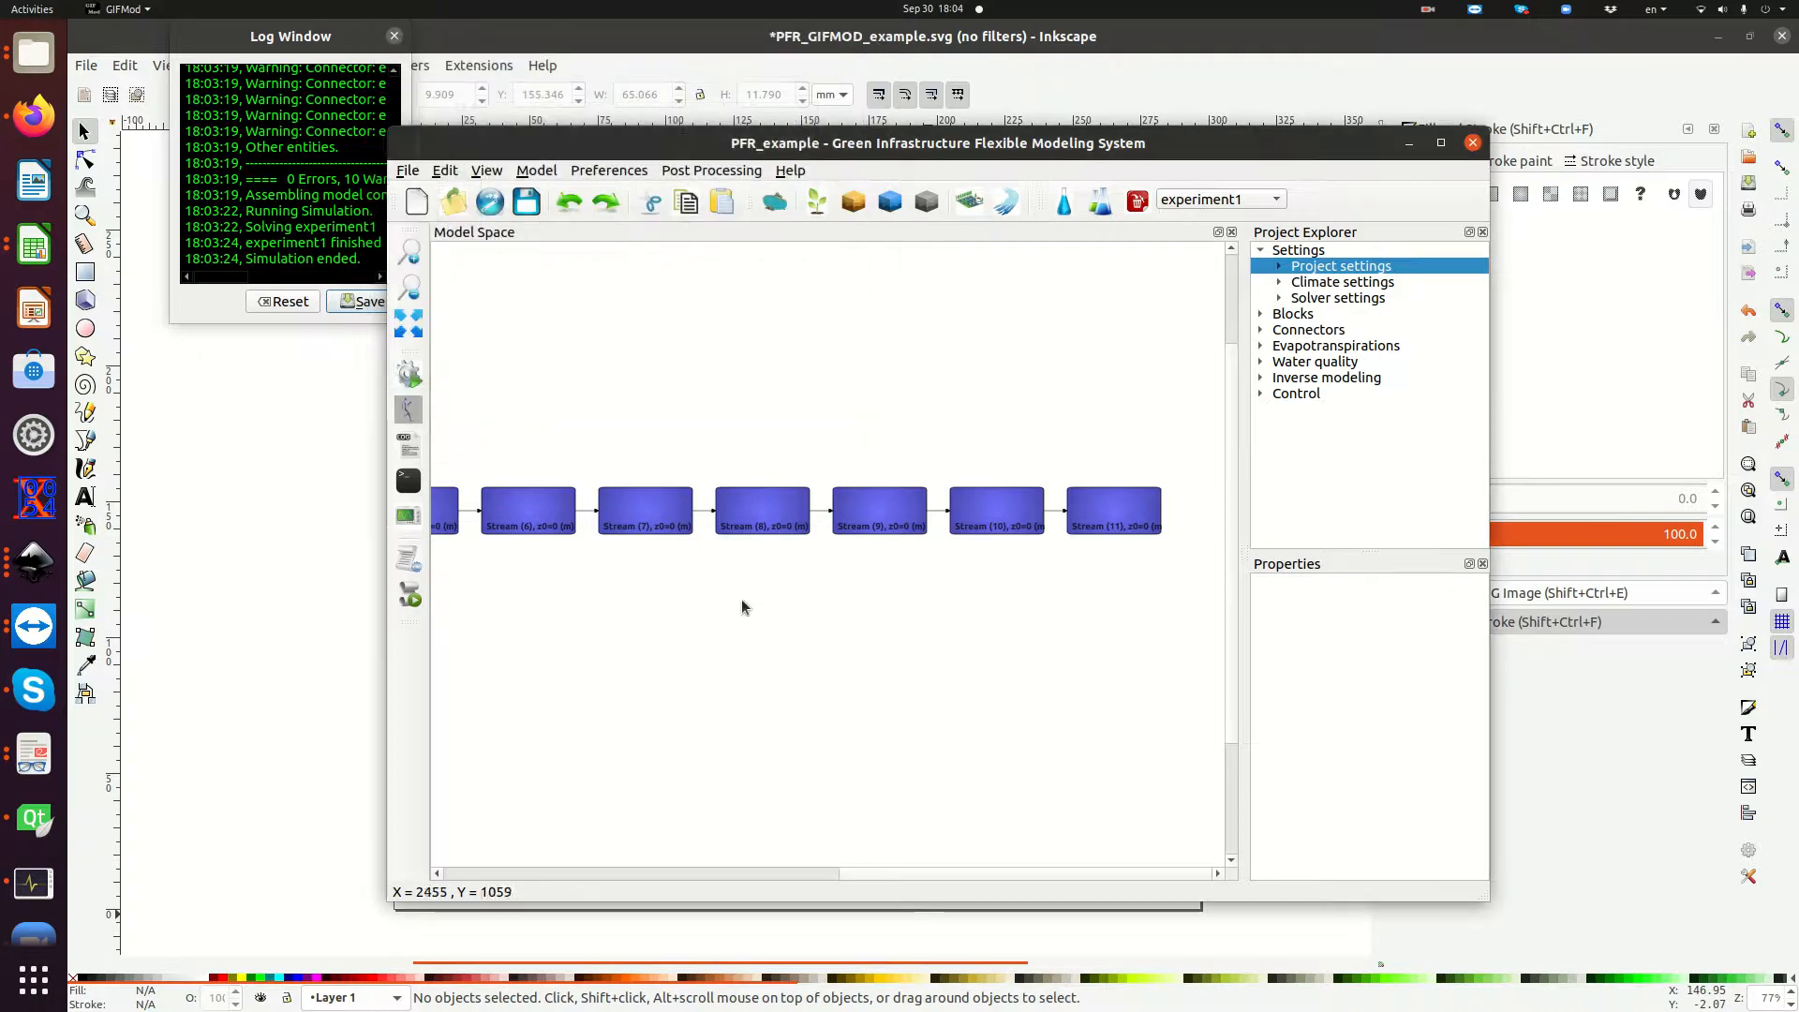
Add a new constituent to the water quality section of the project.
{"action": "scroll", "coordinate": [747, 575], "scroll_direction": "down", "scroll_amount": 1}
{"action": "left_click_drag", "start_coordinate": [750, 876], "coordinate": [547, 881]}
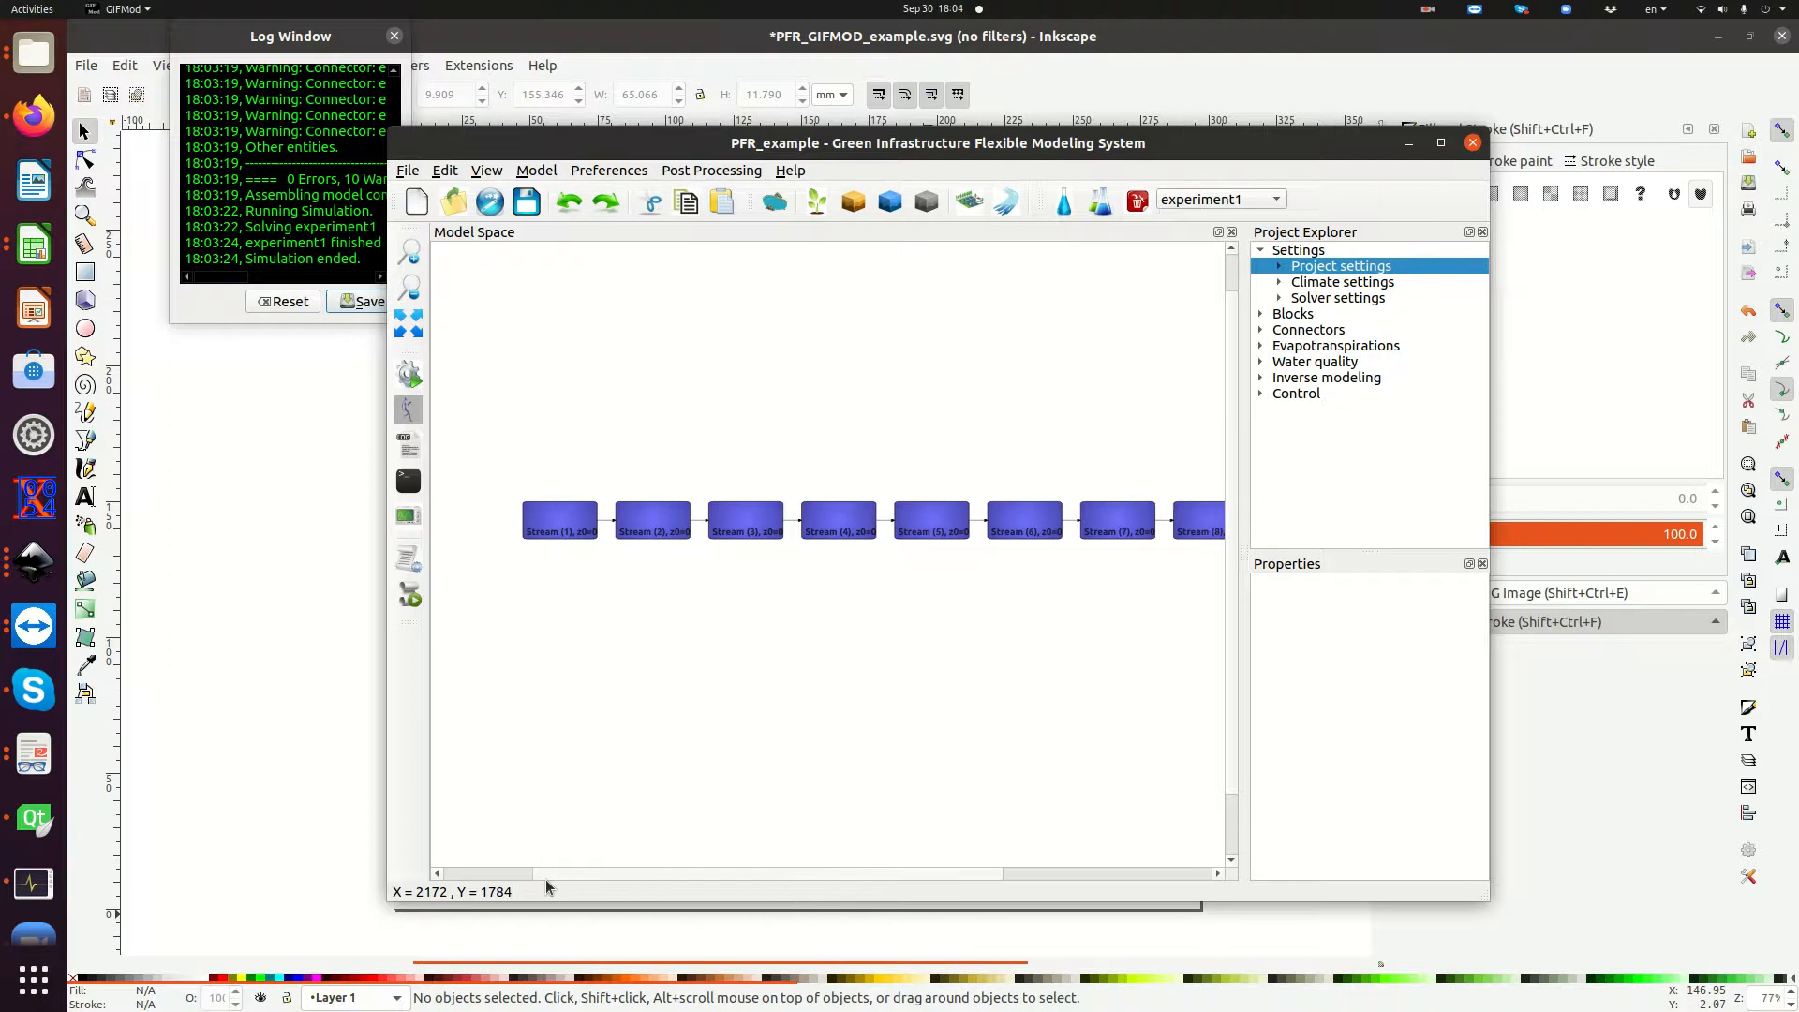
{"action": "left_click", "coordinate": [1261, 364]}
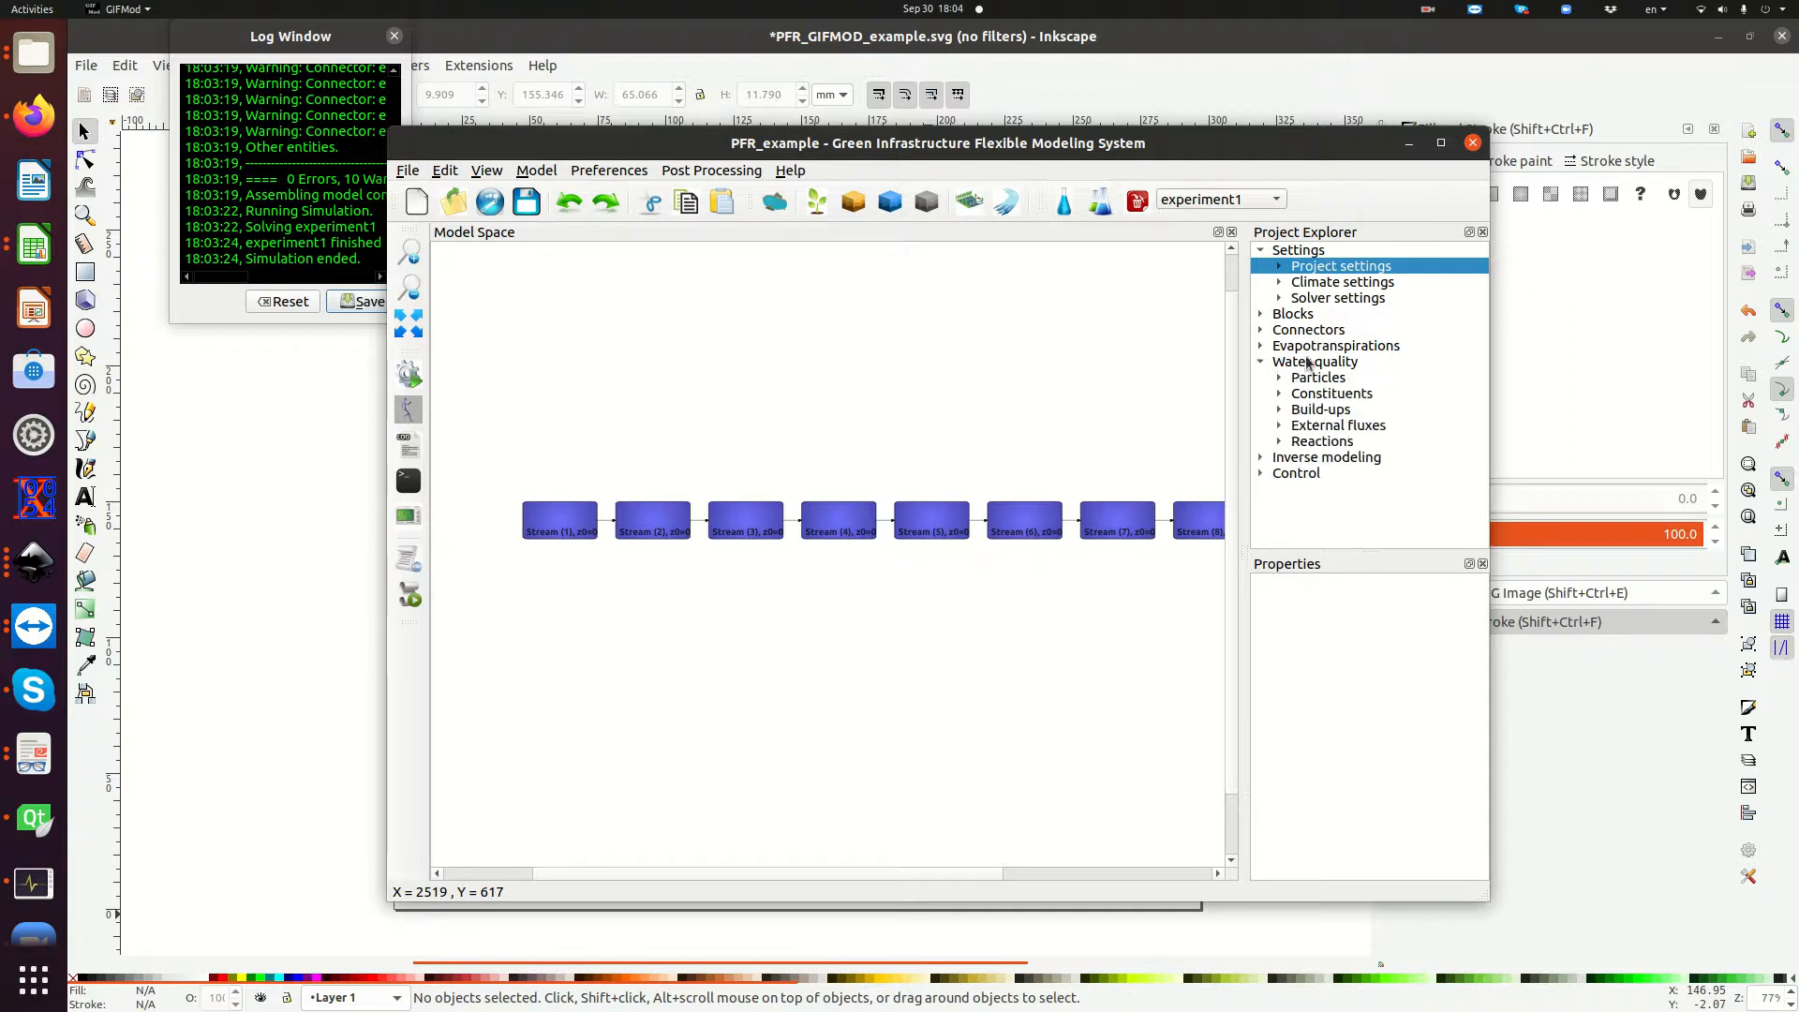
{"action": "right_click", "coordinate": [1314, 401]}
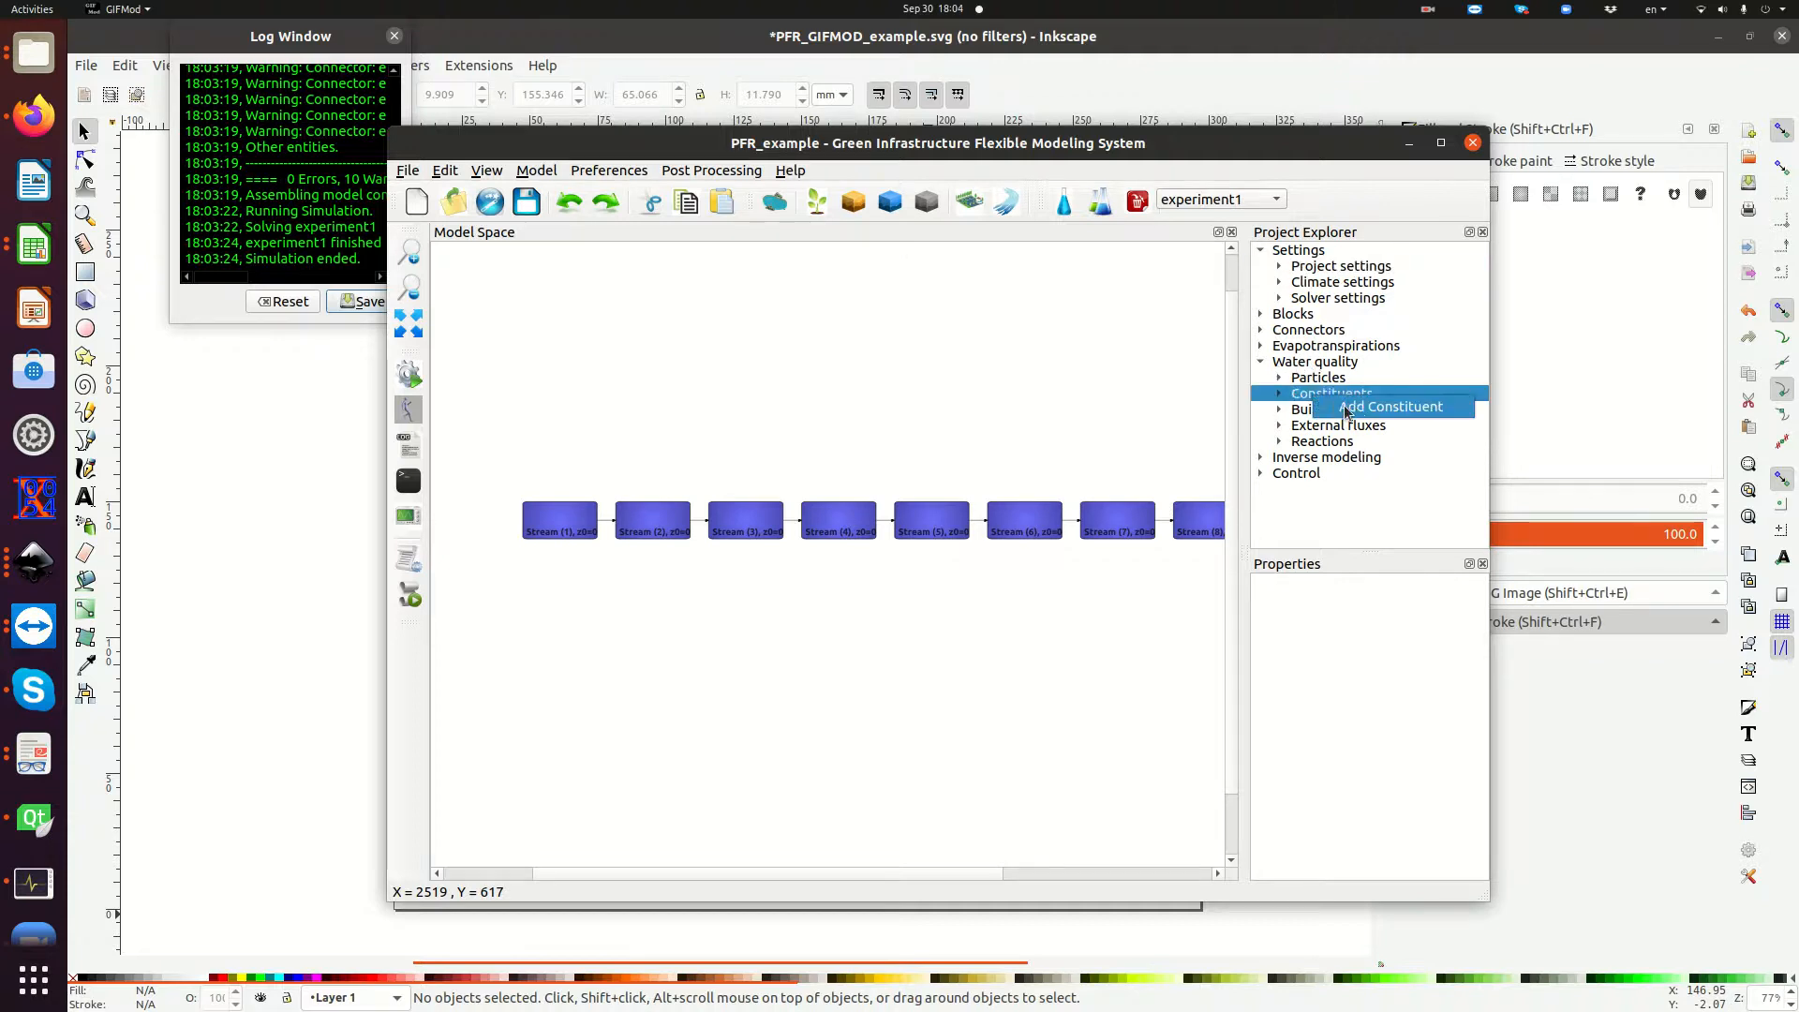
{"action": "left_click", "coordinate": [1356, 409]}
{"action": "left_click", "coordinate": [1360, 413]}
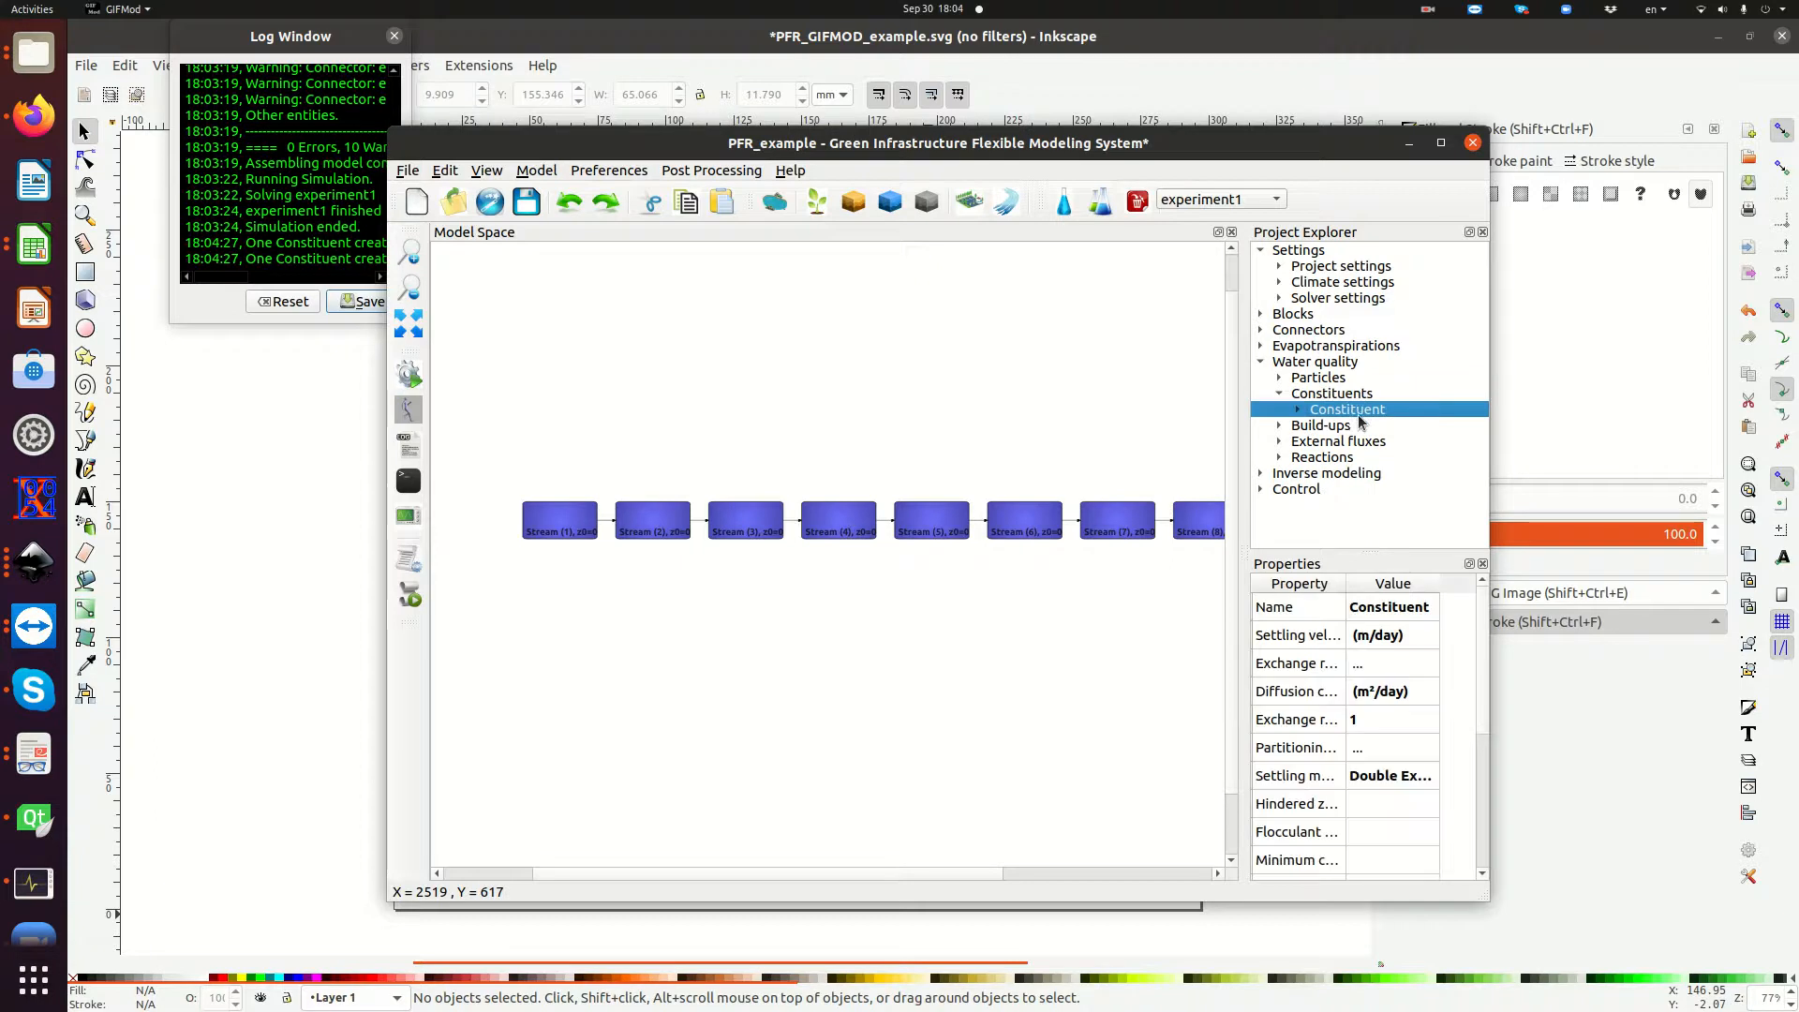
Rename the new constituent as BOD and save the model.
{"action": "double_click", "coordinate": [1366, 607]}
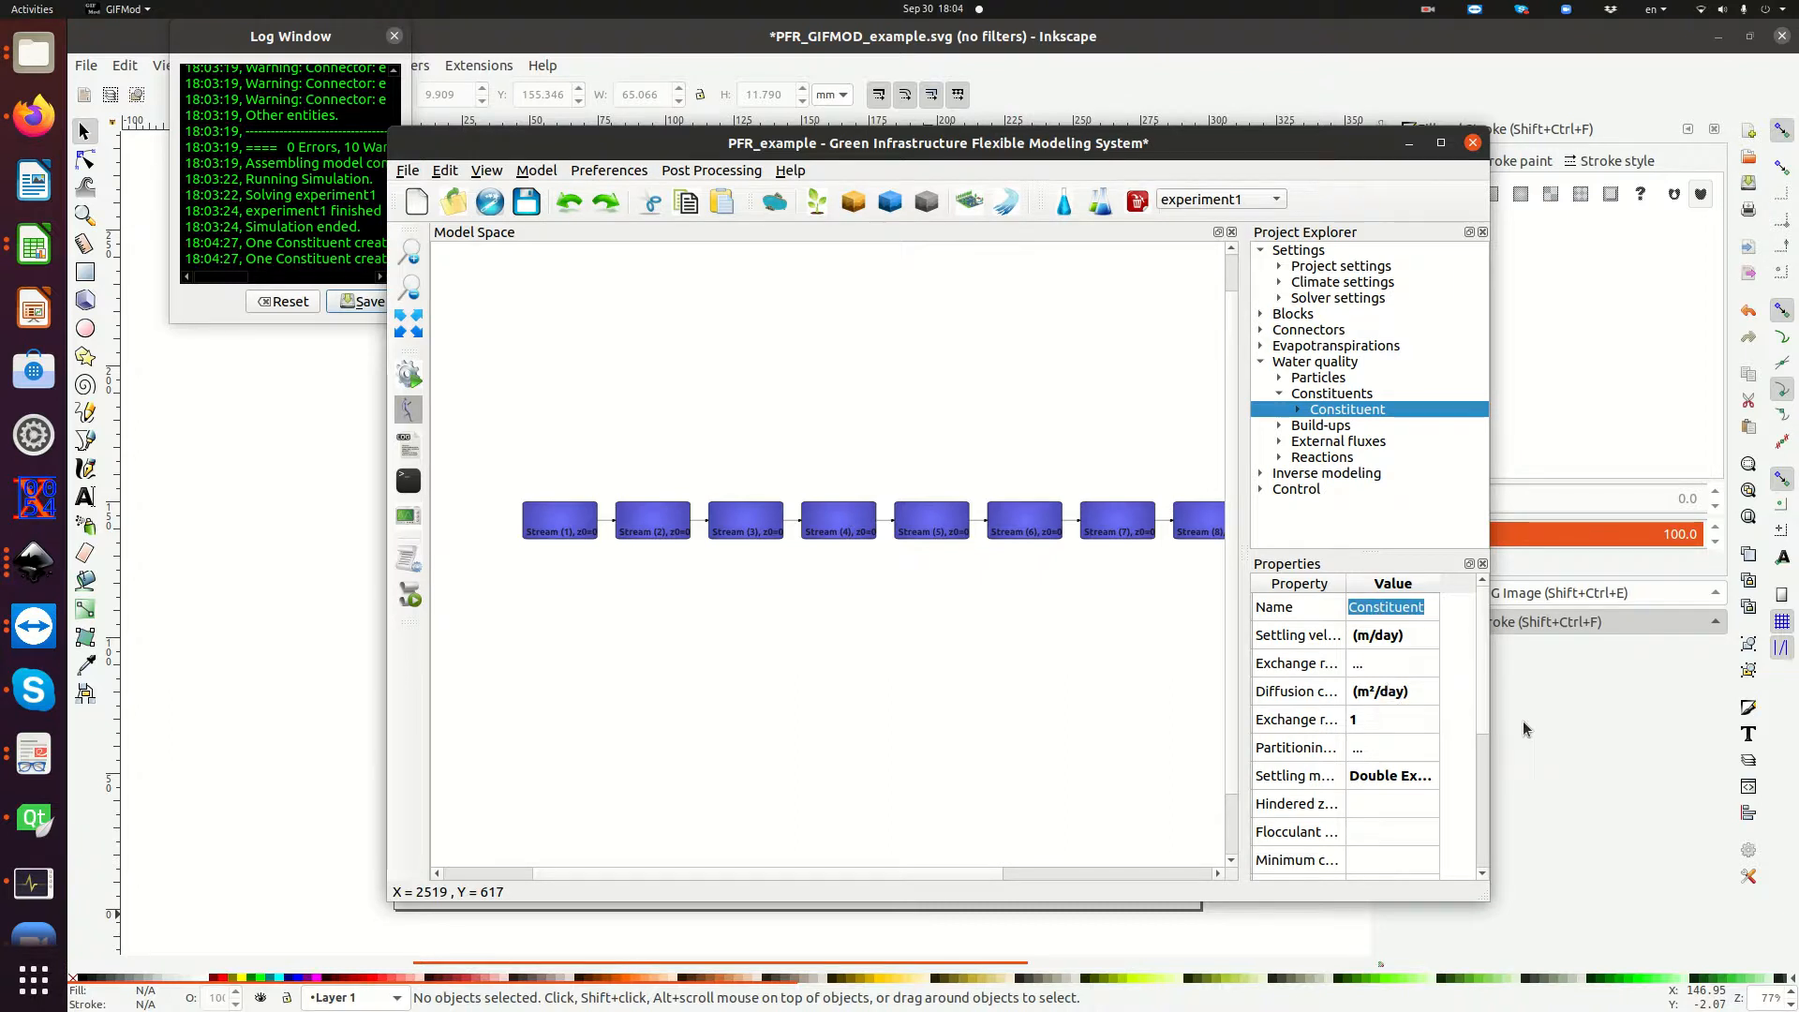
{"action": "type", "text": "BOD"}
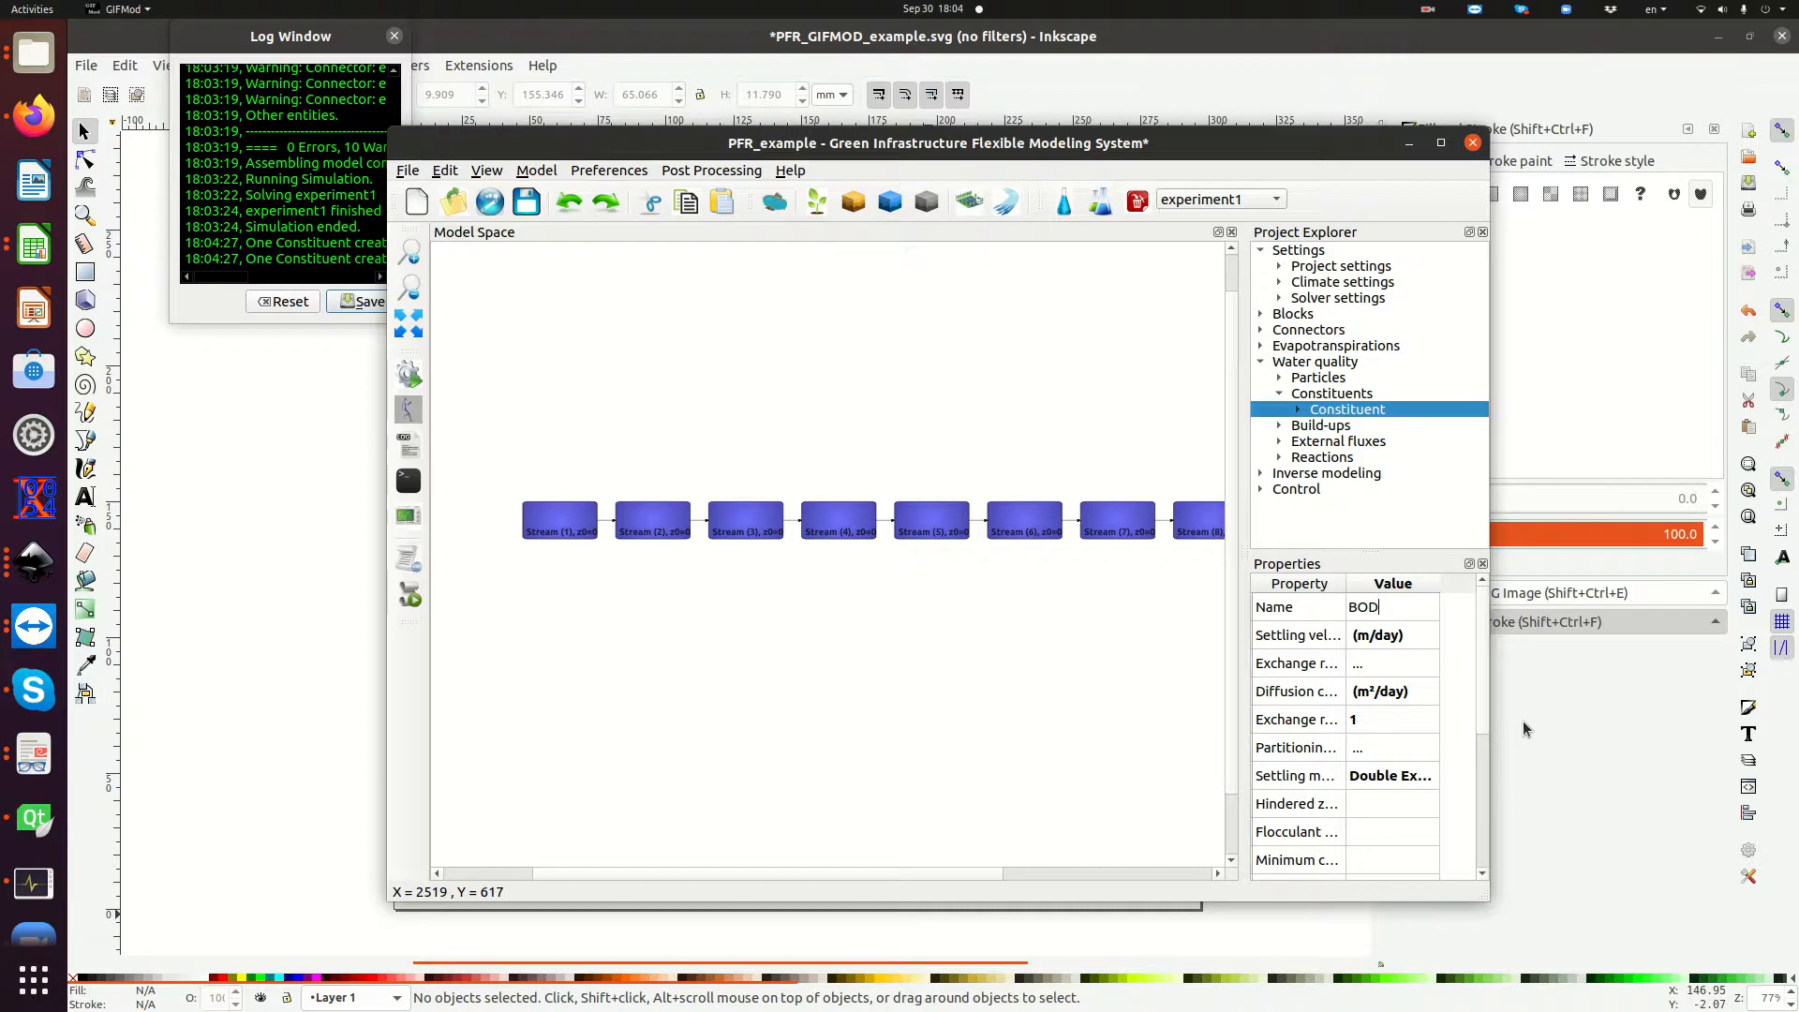
{"action": "key", "text": "Return"}
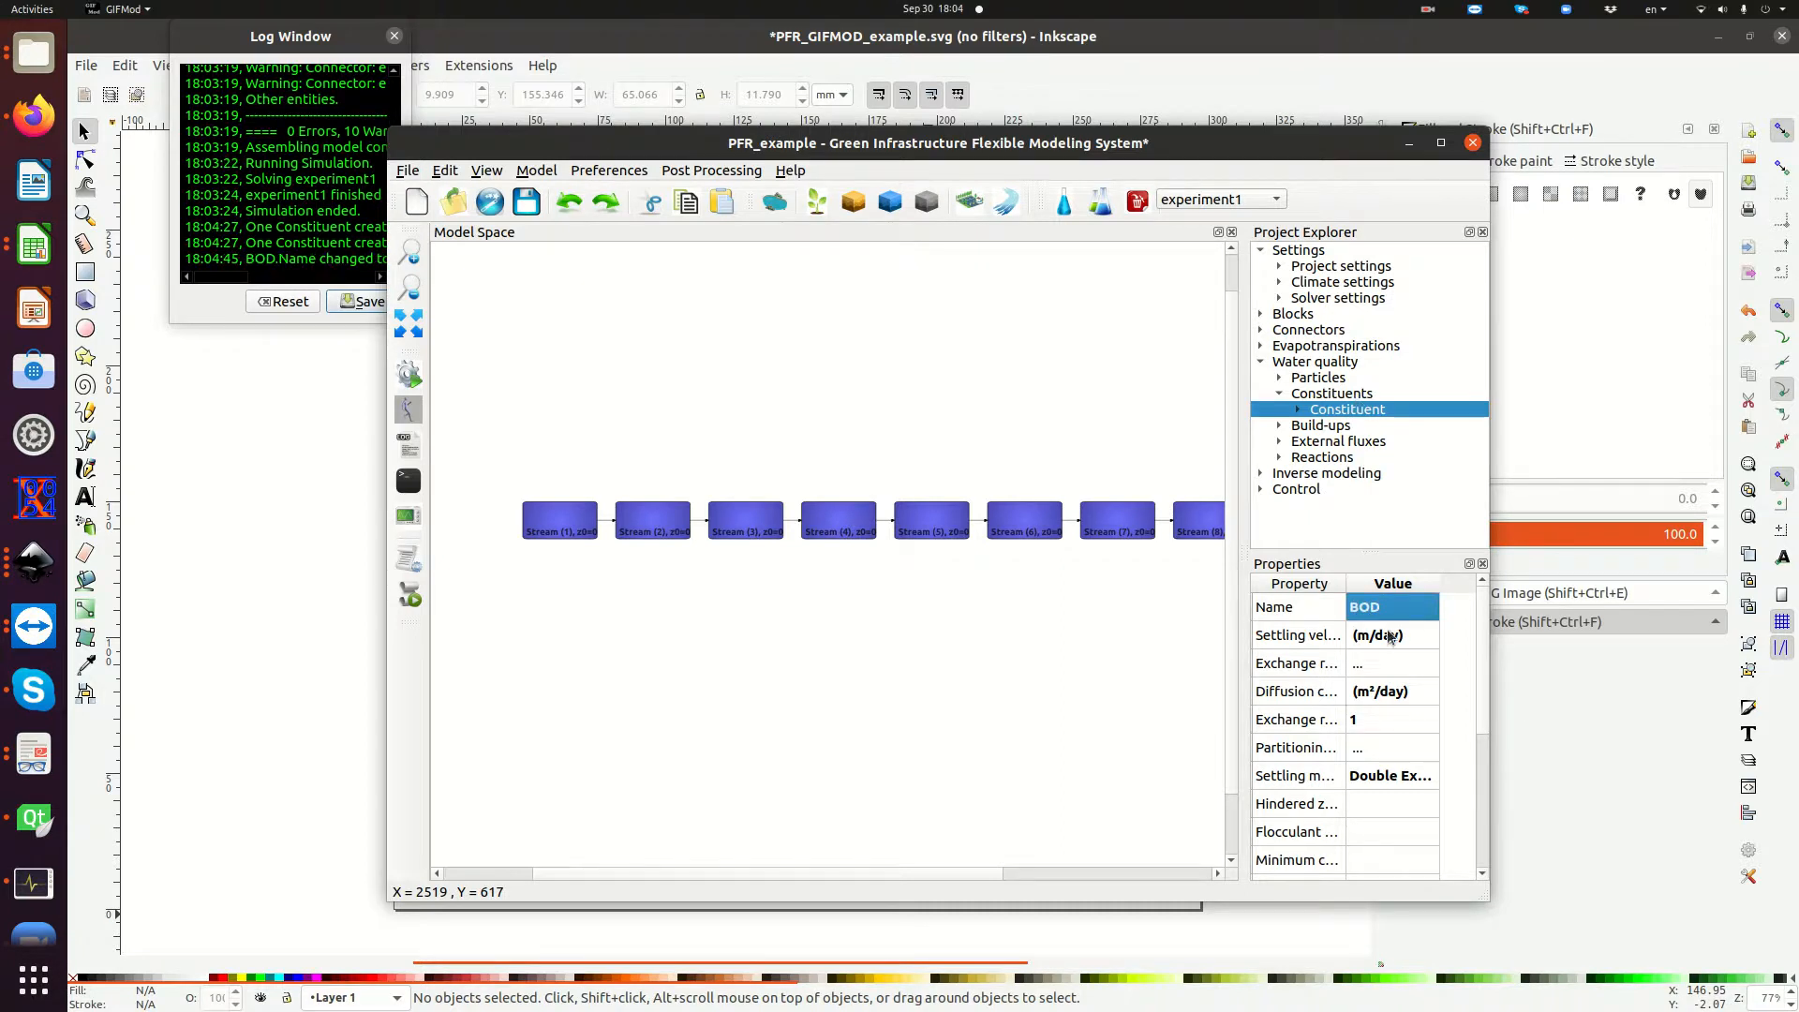
{"action": "left_click", "coordinate": [1317, 442]}
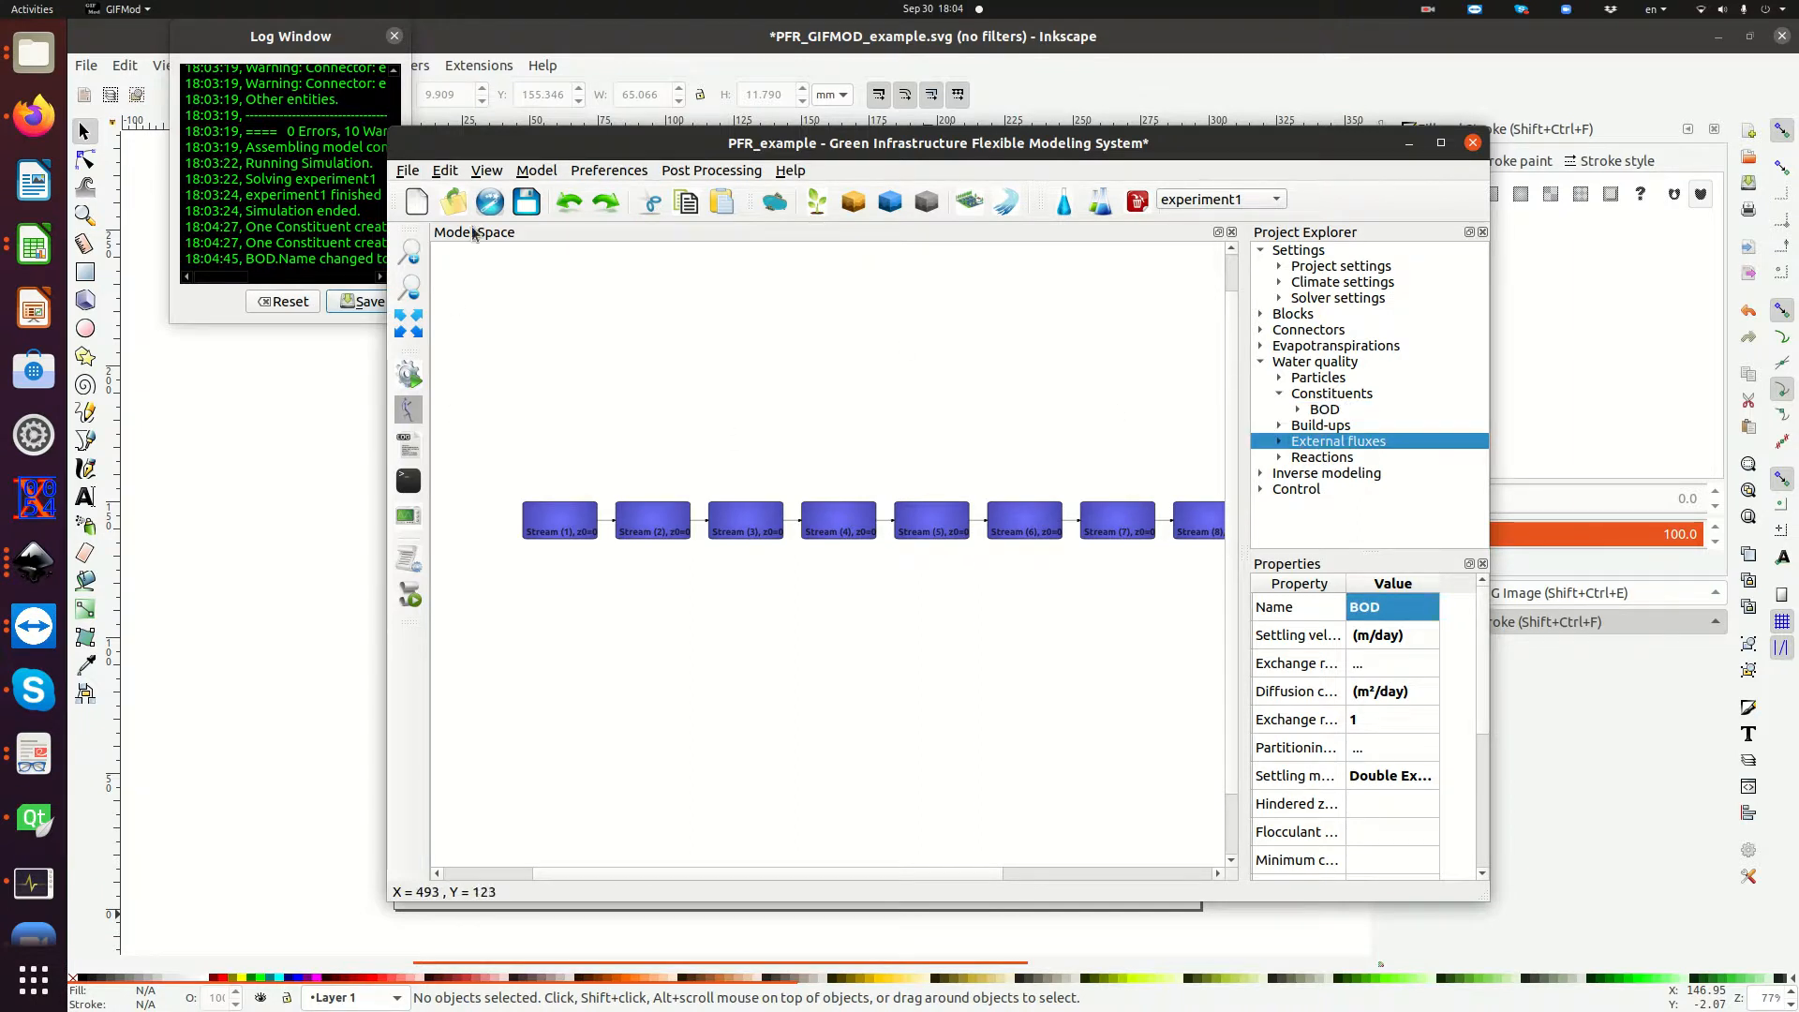
{"action": "left_click", "coordinate": [521, 212]}
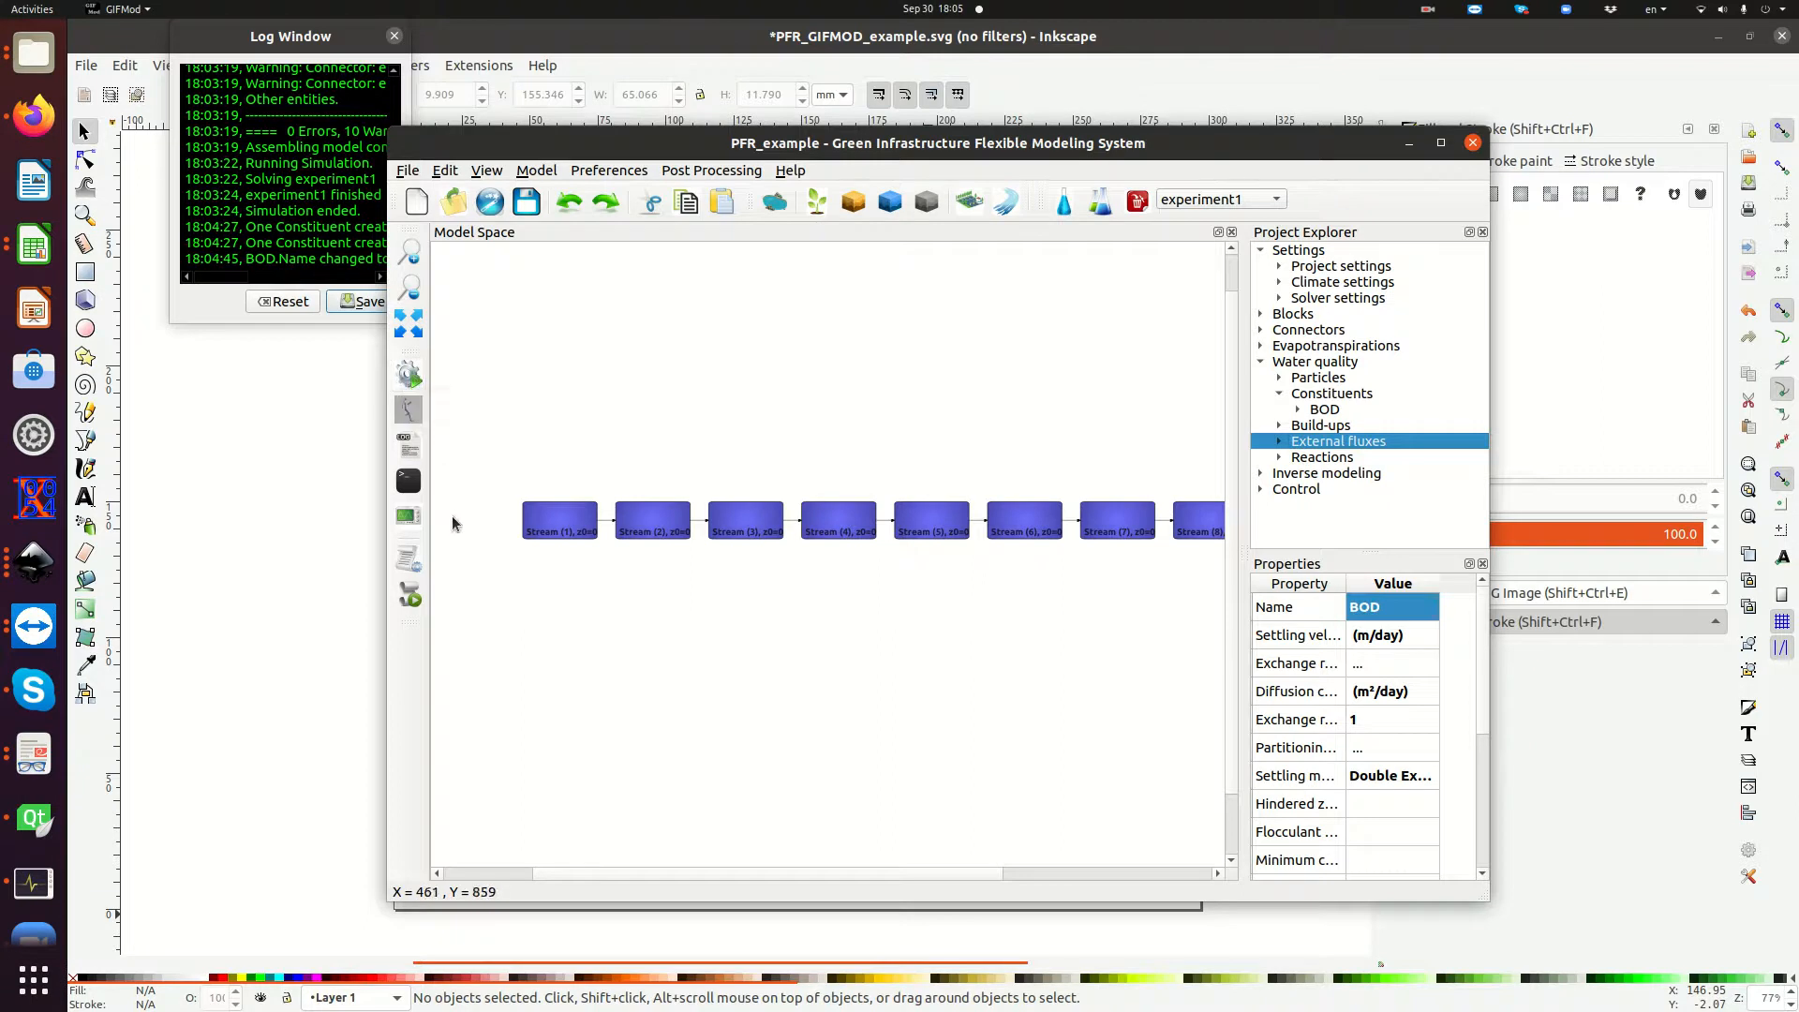
Widen the model window so the whole chain from Stream (1) to Stream (11) fits in the model space.
{"action": "left_click_drag", "start_coordinate": [942, 875], "coordinate": [1034, 869]}
{"action": "scroll", "coordinate": [920, 700], "scroll_direction": "down", "scroll_amount": 1}
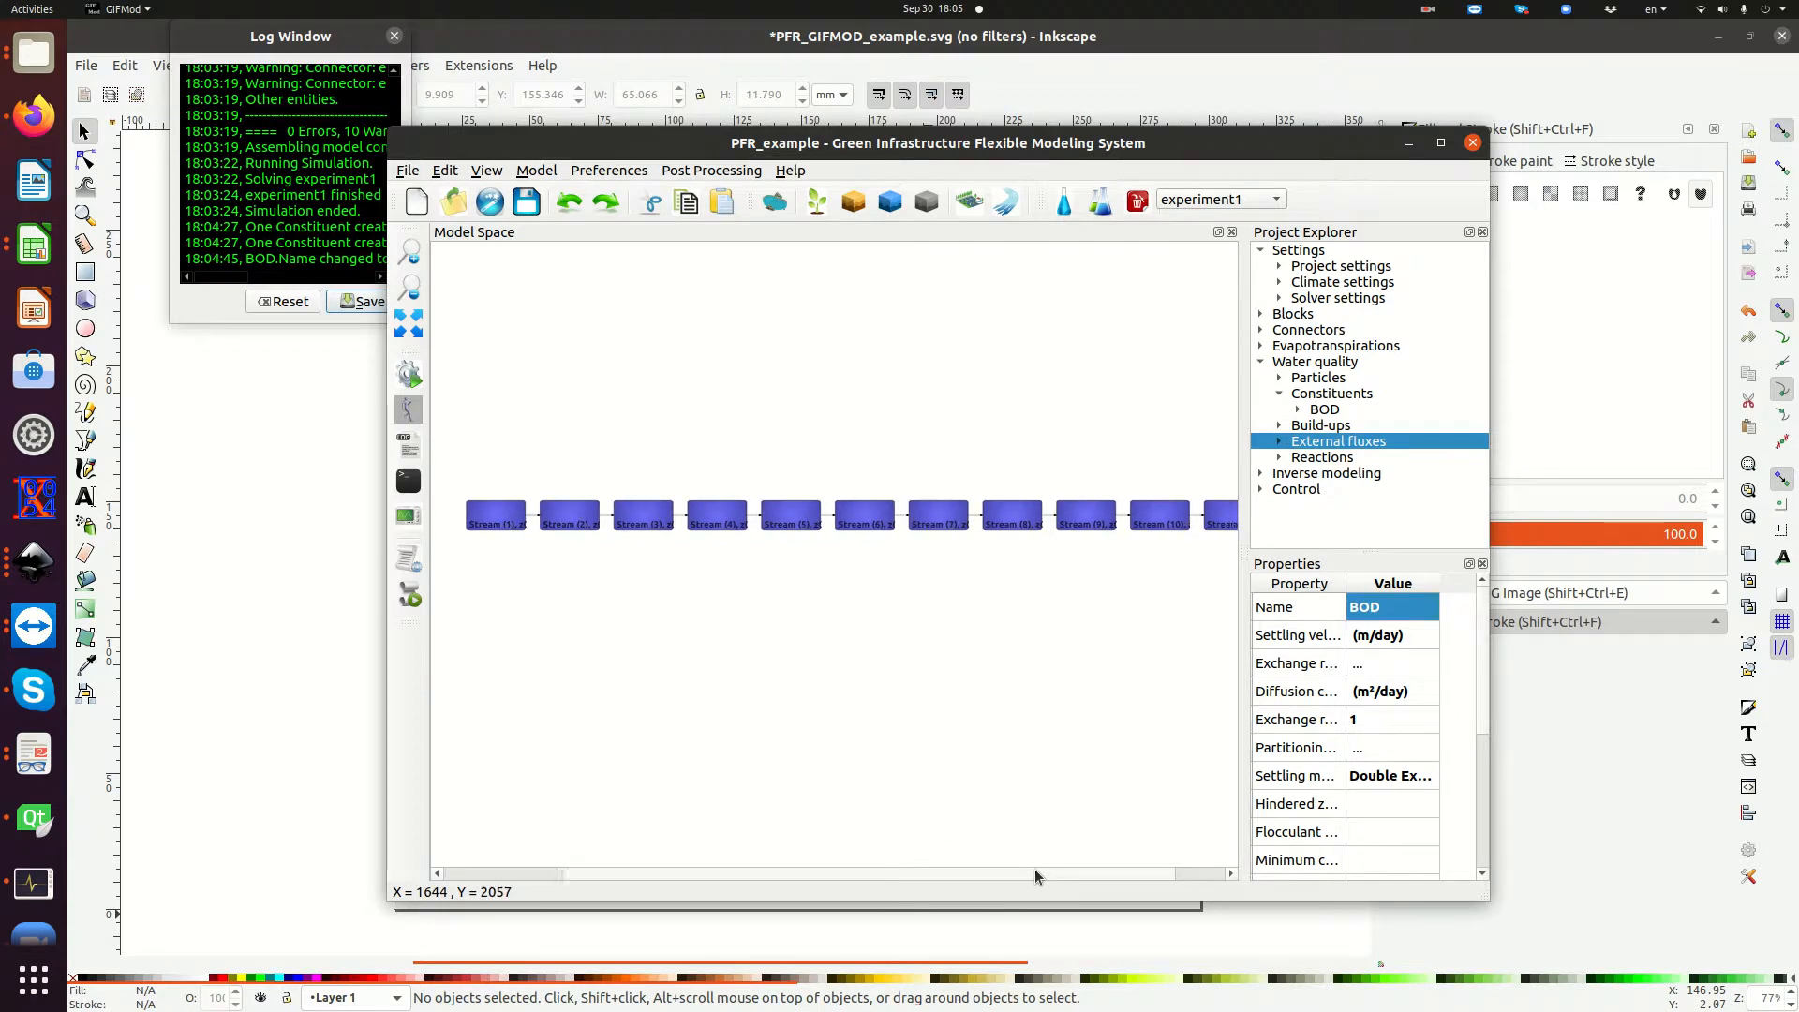
{"action": "scroll", "coordinate": [960, 755], "scroll_direction": "down", "scroll_amount": 1}
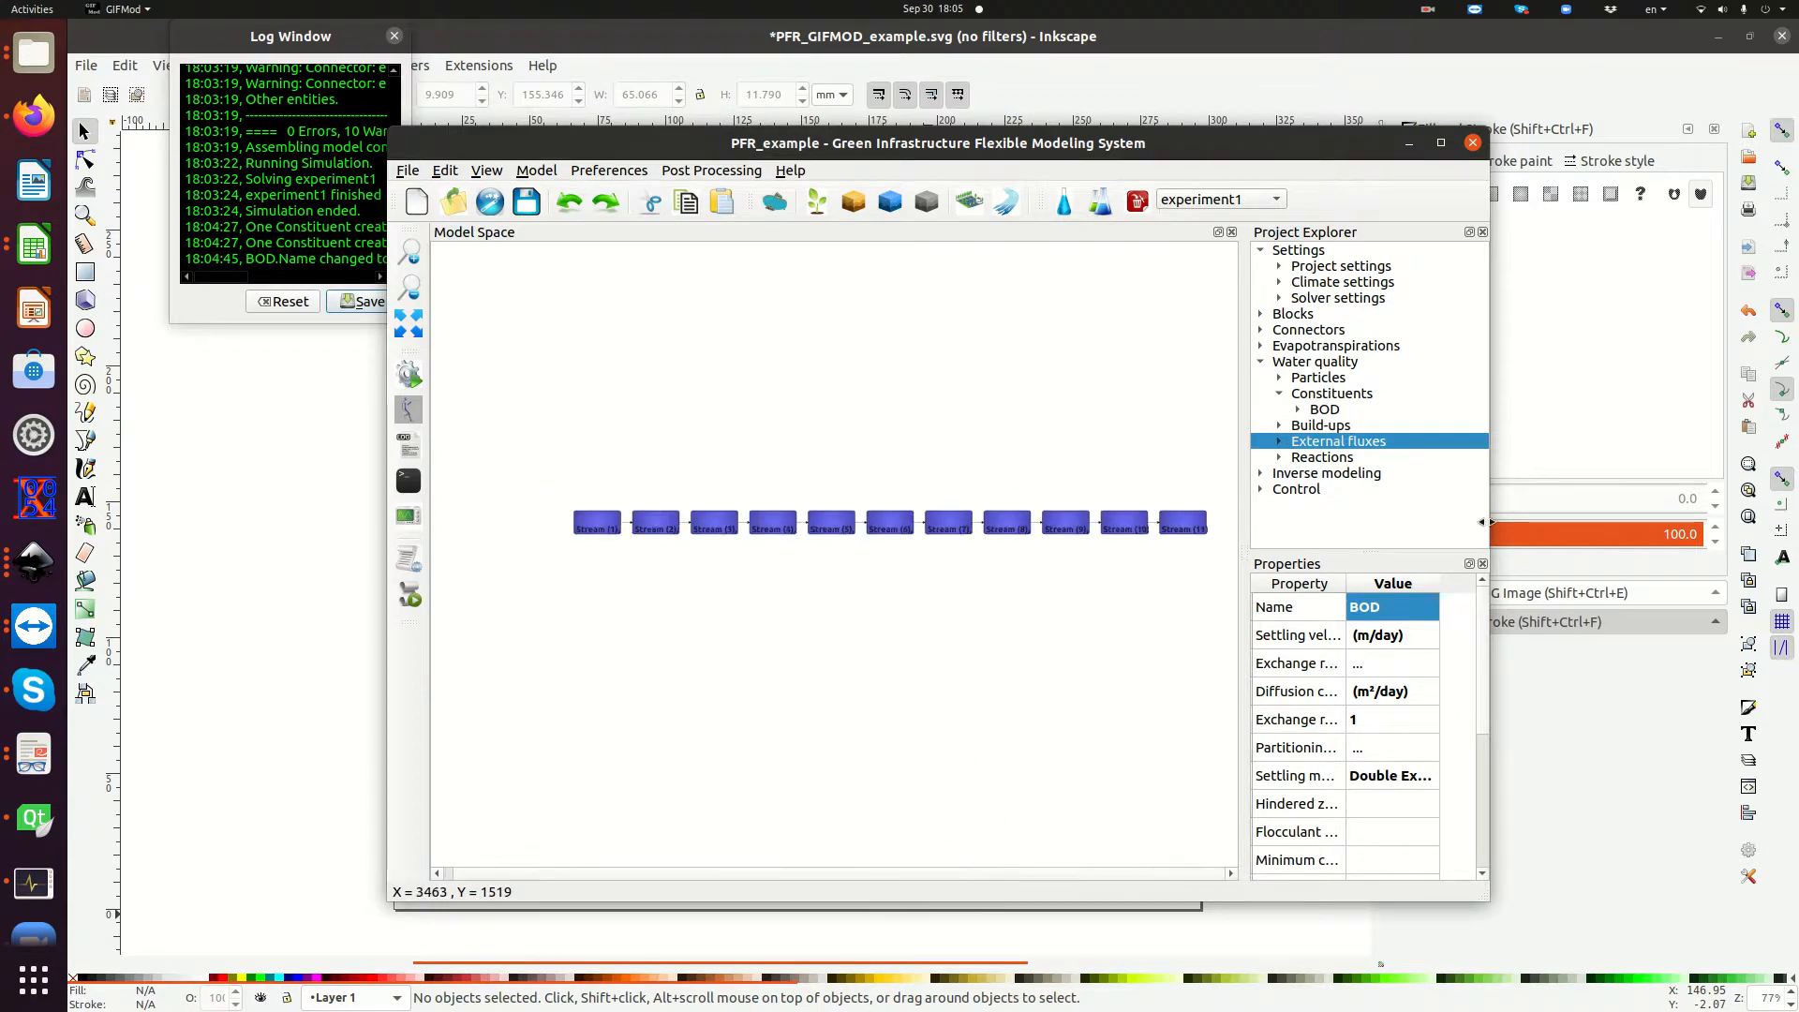
{"action": "left_click_drag", "start_coordinate": [1569, 516], "coordinate": [1674, 519]}
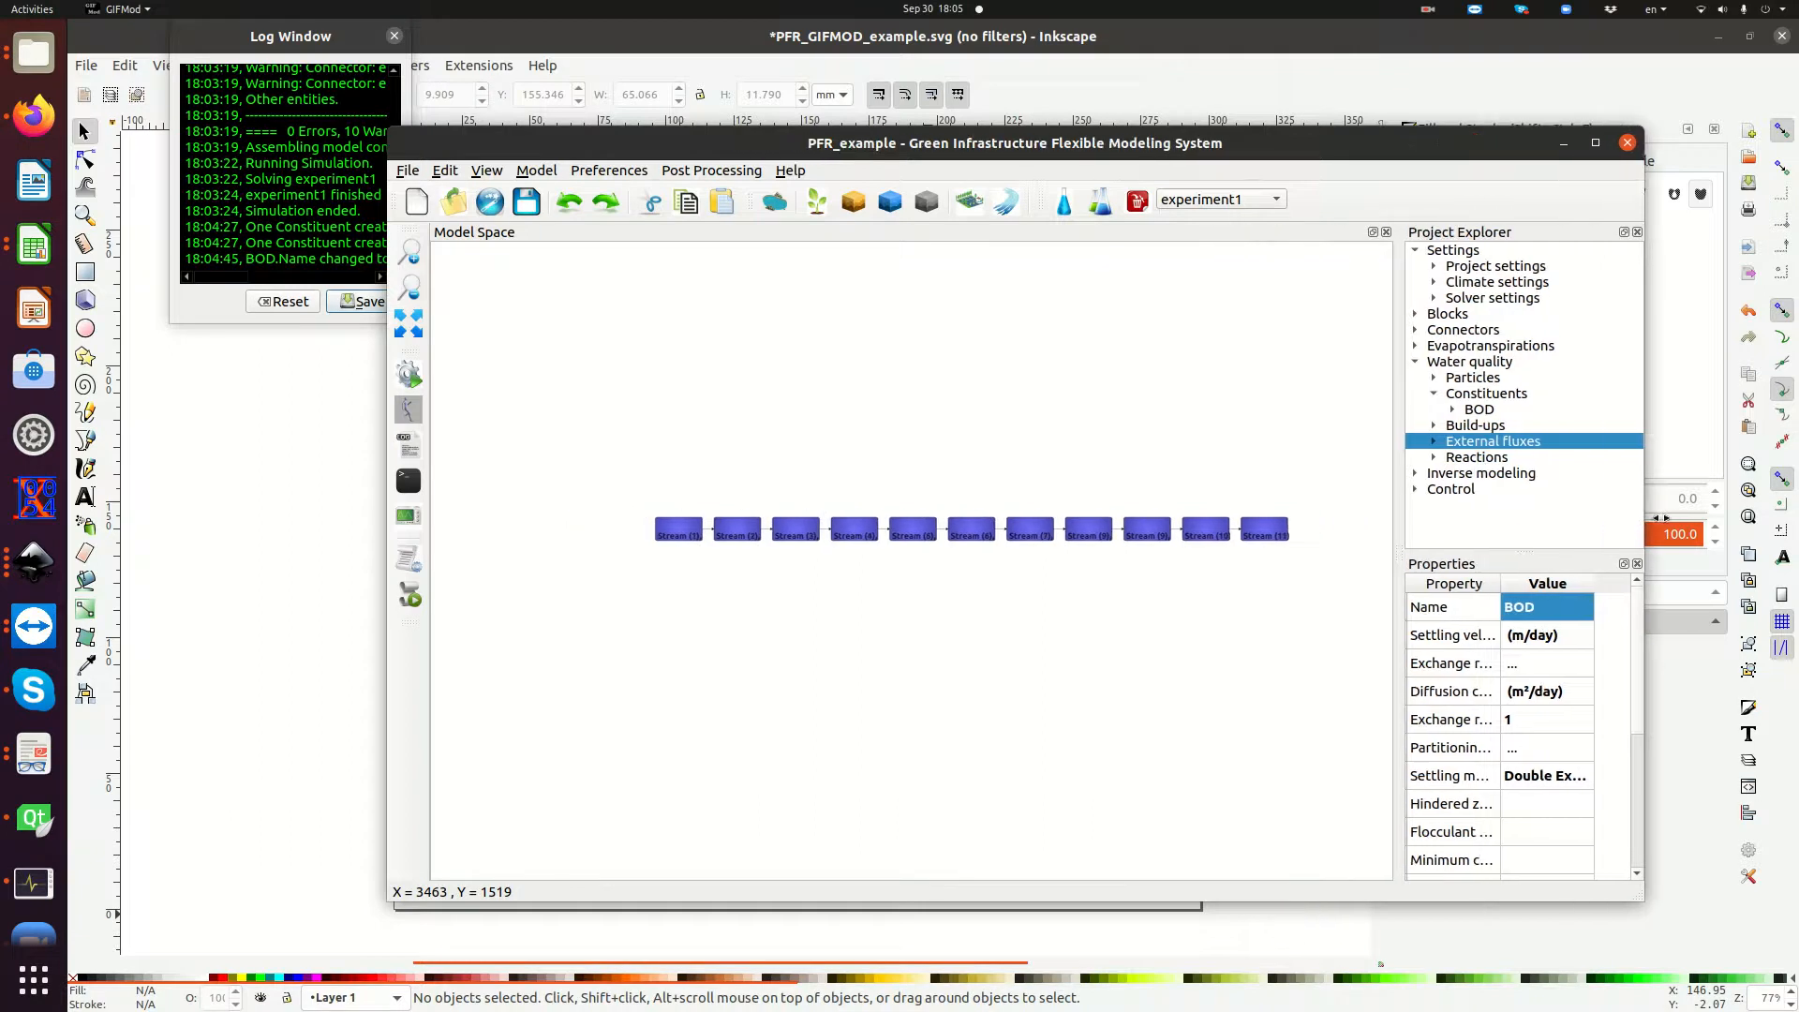
{"action": "scroll", "coordinate": [1239, 562], "scroll_direction": "up", "scroll_amount": 1}
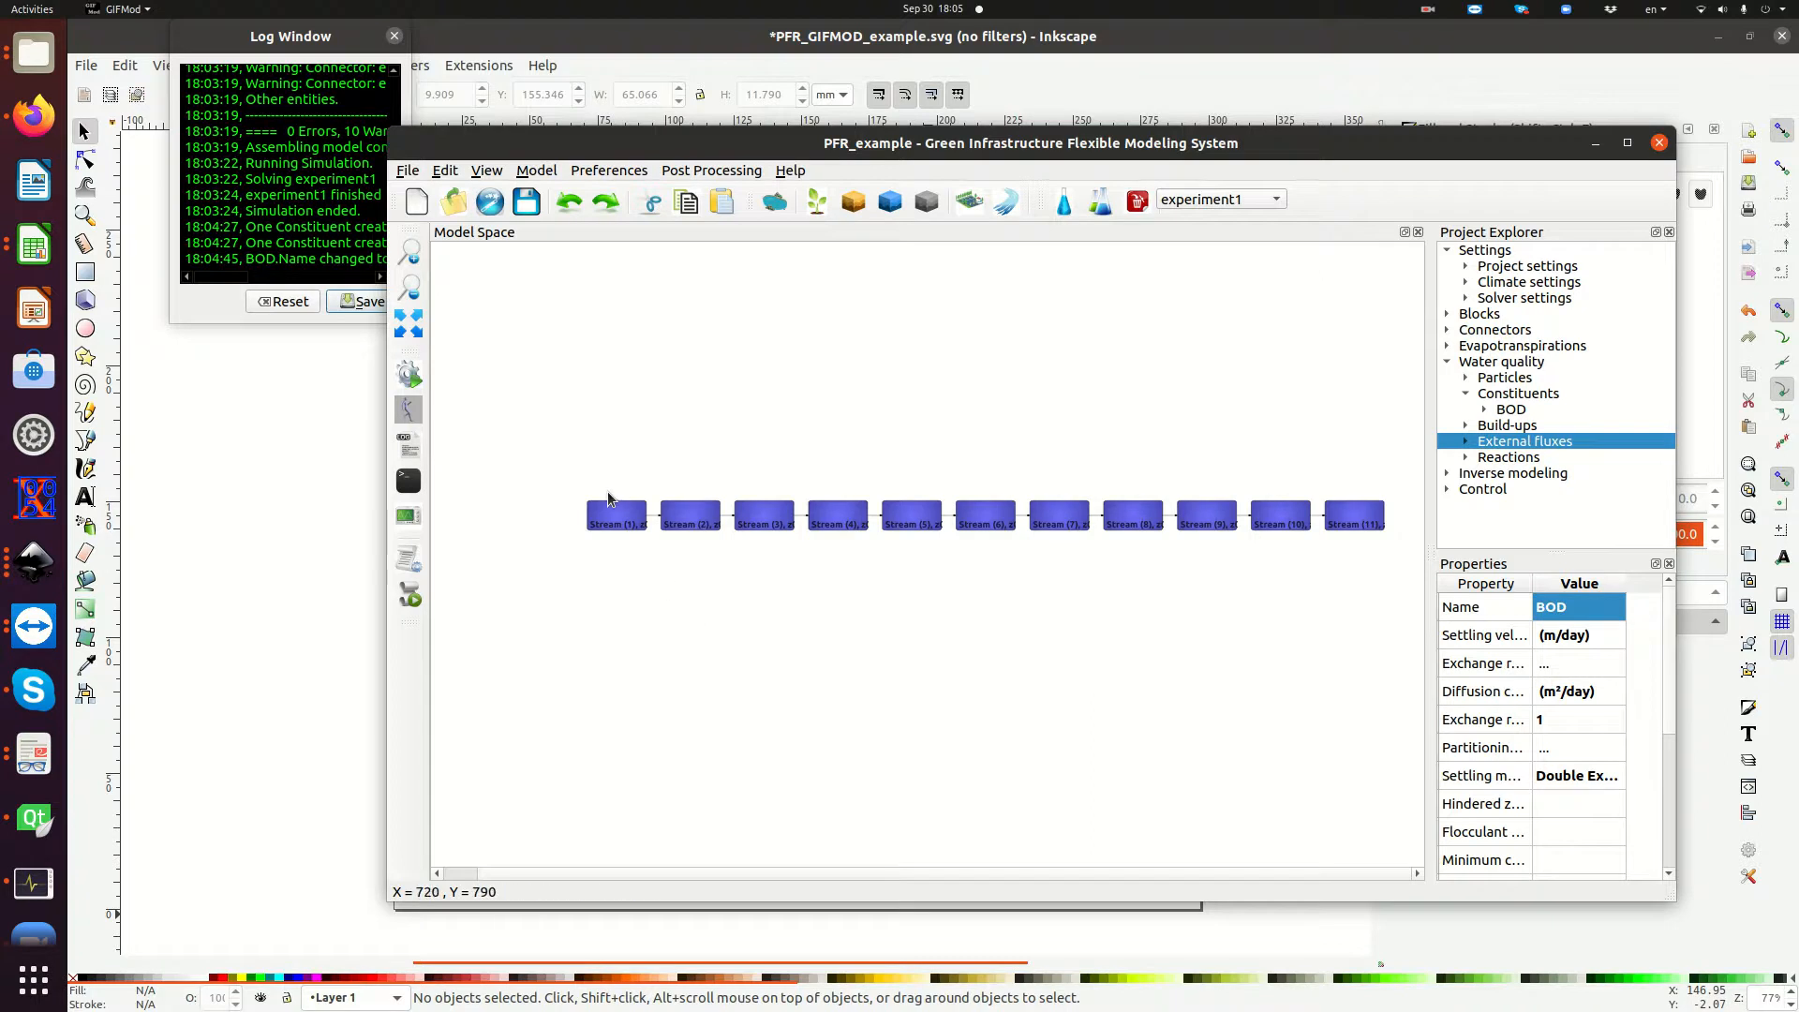
Run the forward simulation with the BOD constituent included and close its progress window when the run is complete.
{"action": "left_click", "coordinate": [413, 376]}
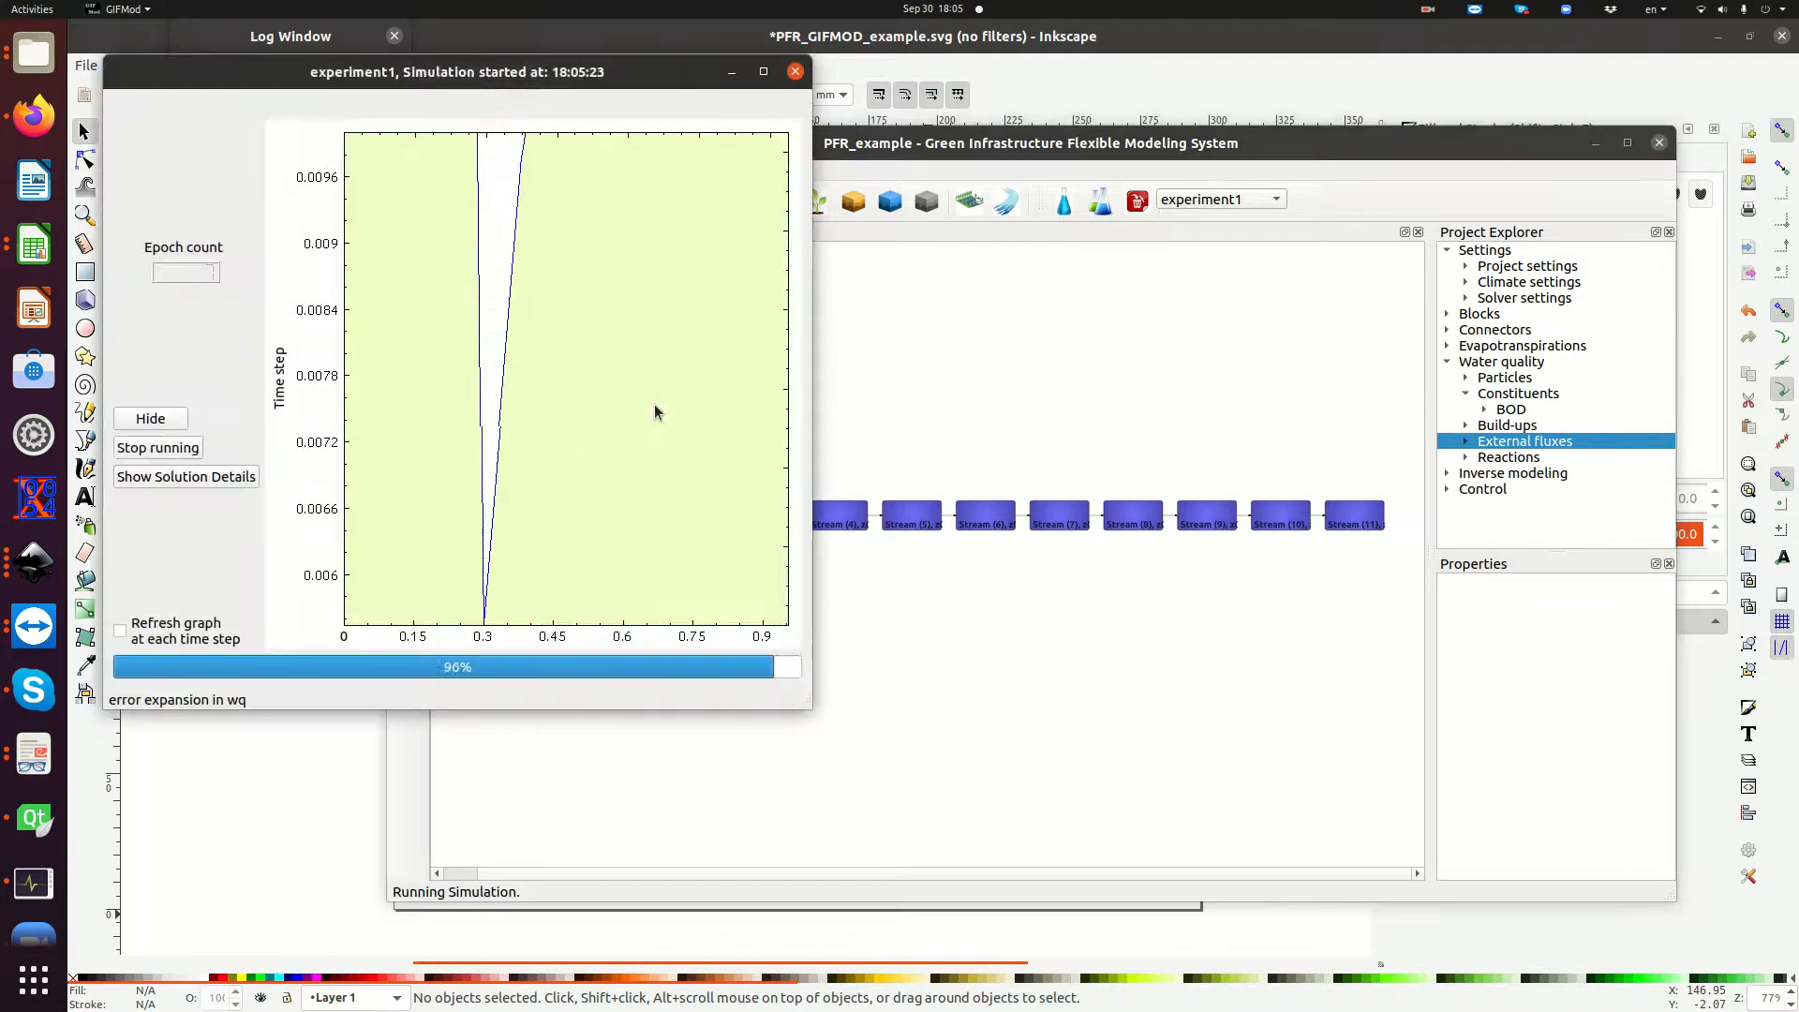
{"action": "left_click", "coordinate": [525, 426]}
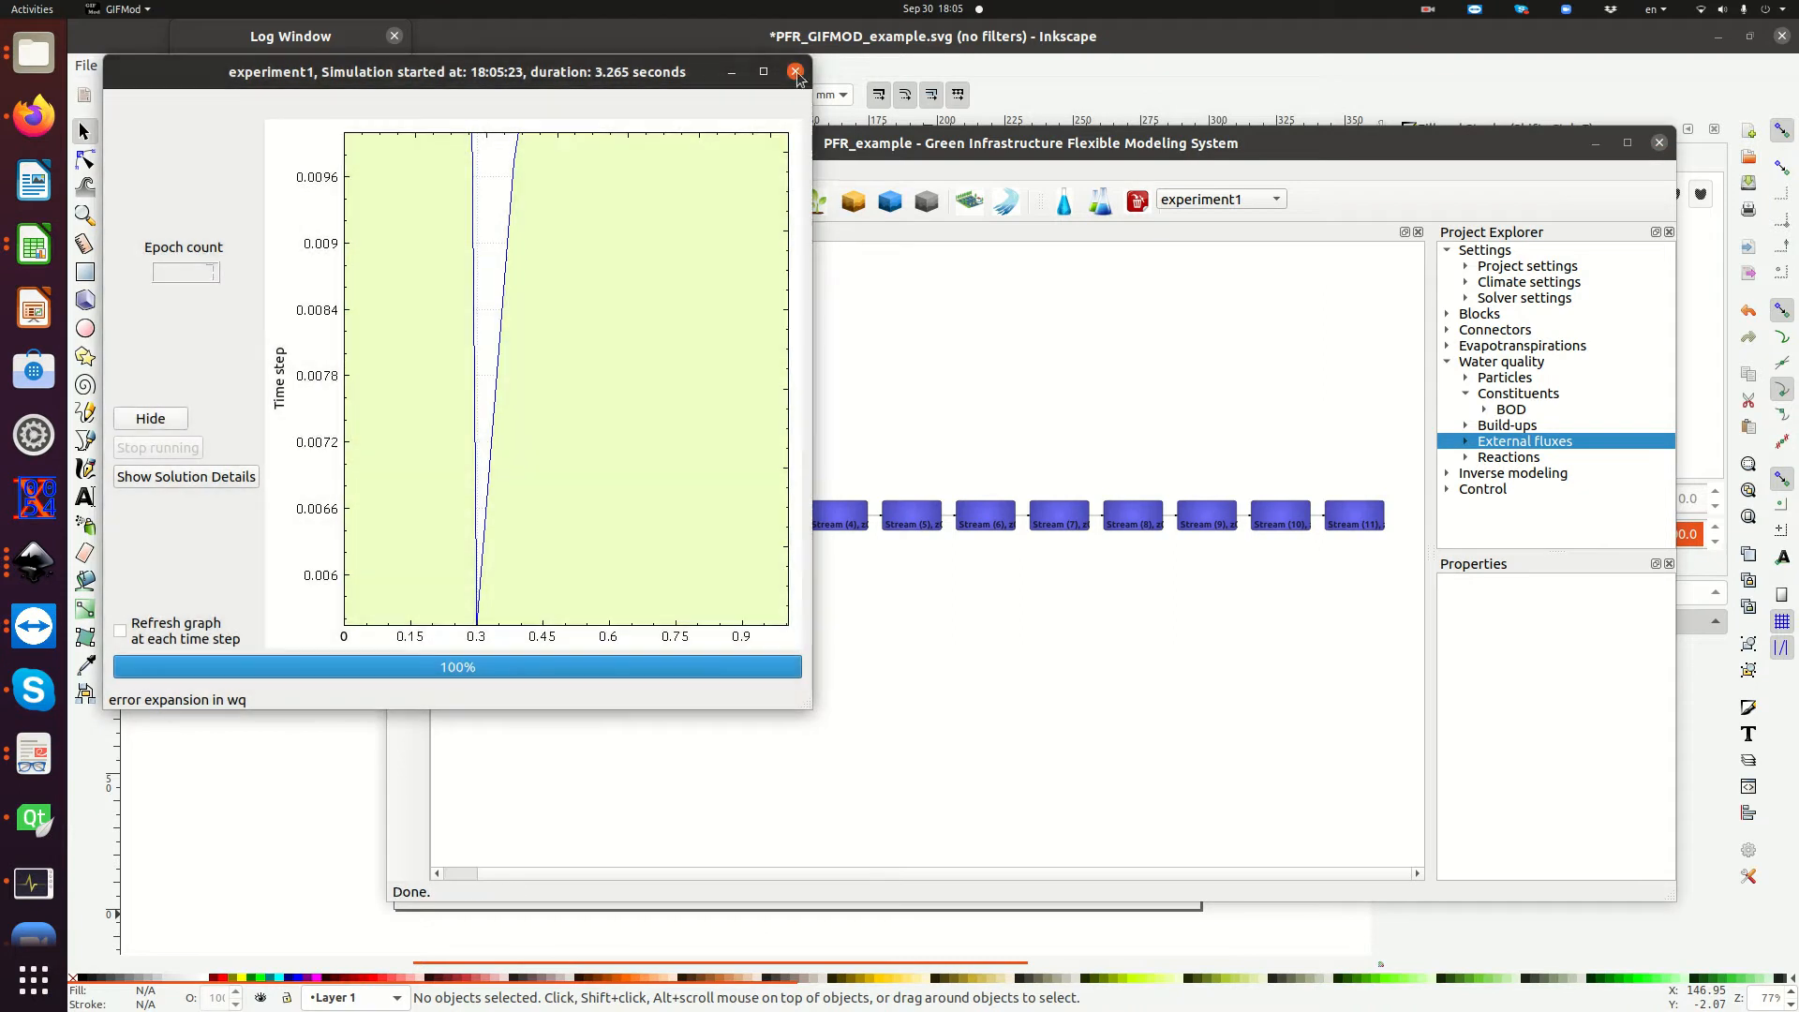
{"action": "left_click", "coordinate": [796, 72]}
Plot the simulated BOD concentration in the Stream (6) block and close the plot.
{"action": "left_click", "coordinate": [689, 523]}
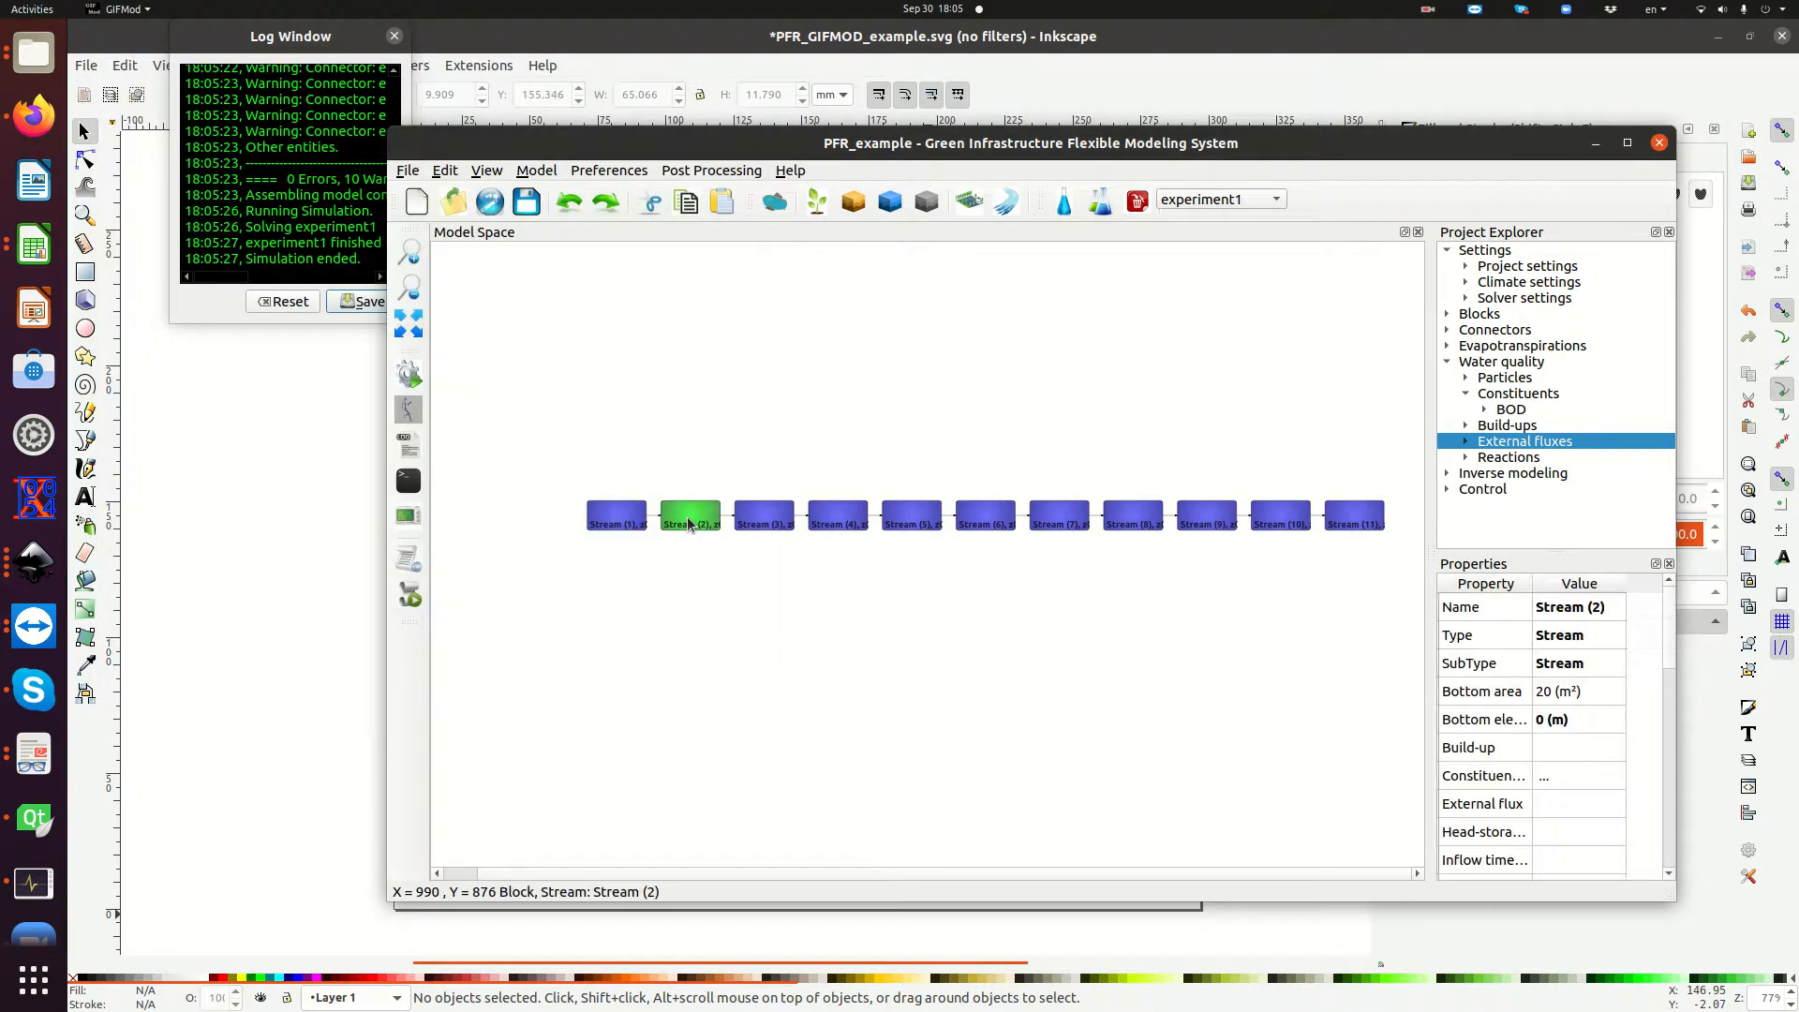
{"action": "left_click", "coordinate": [983, 523]}
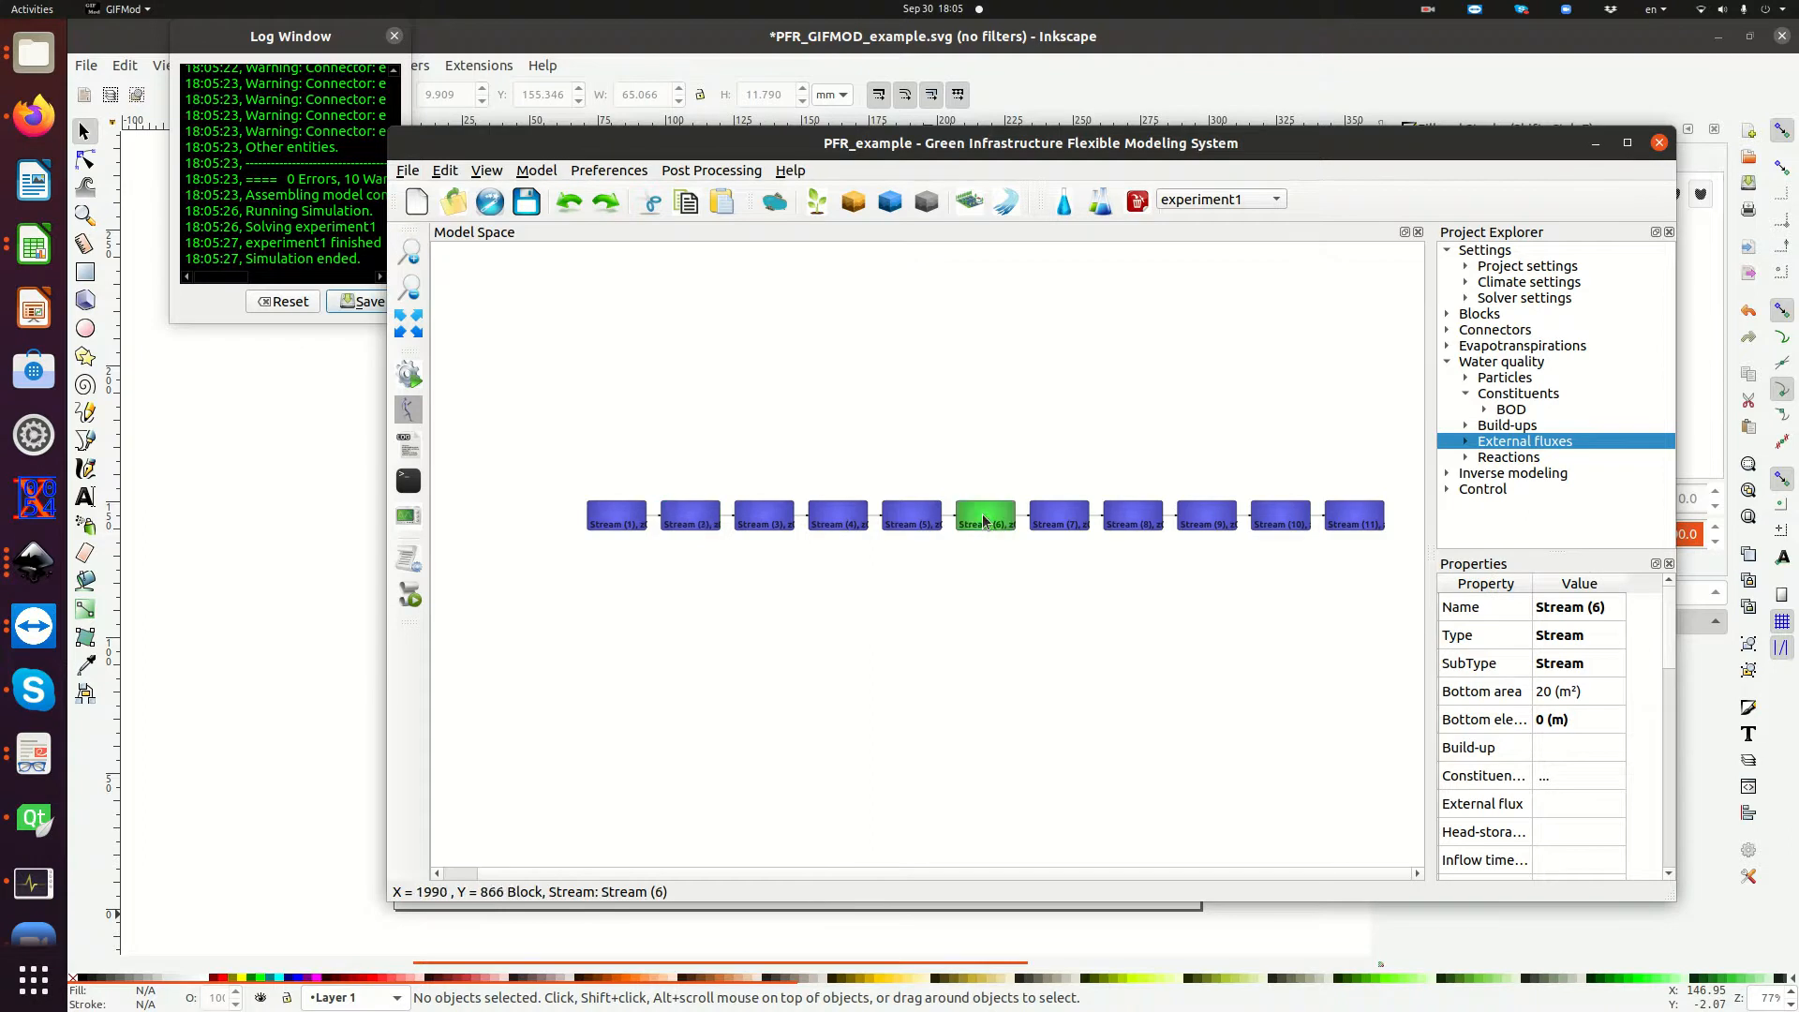
{"action": "right_click", "coordinate": [984, 521]}
{"action": "mouse_move", "coordinate": [1180, 623]}
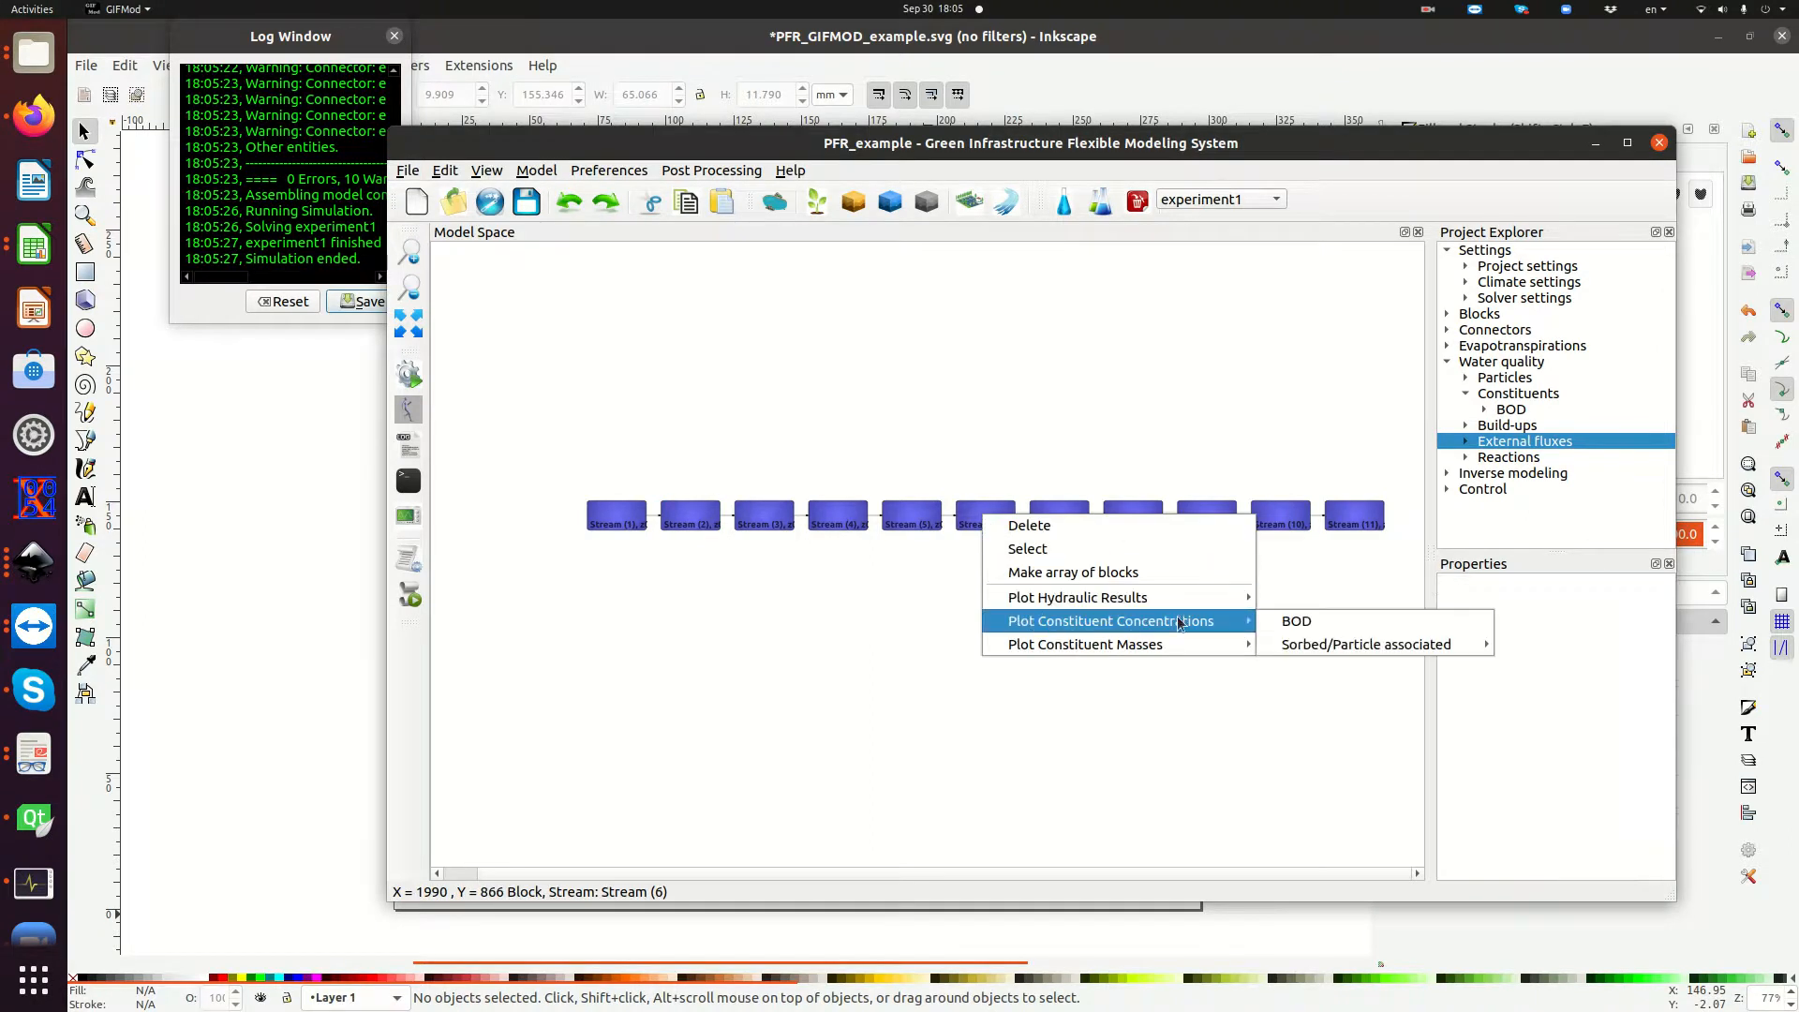
{"action": "left_click", "coordinate": [1291, 623]}
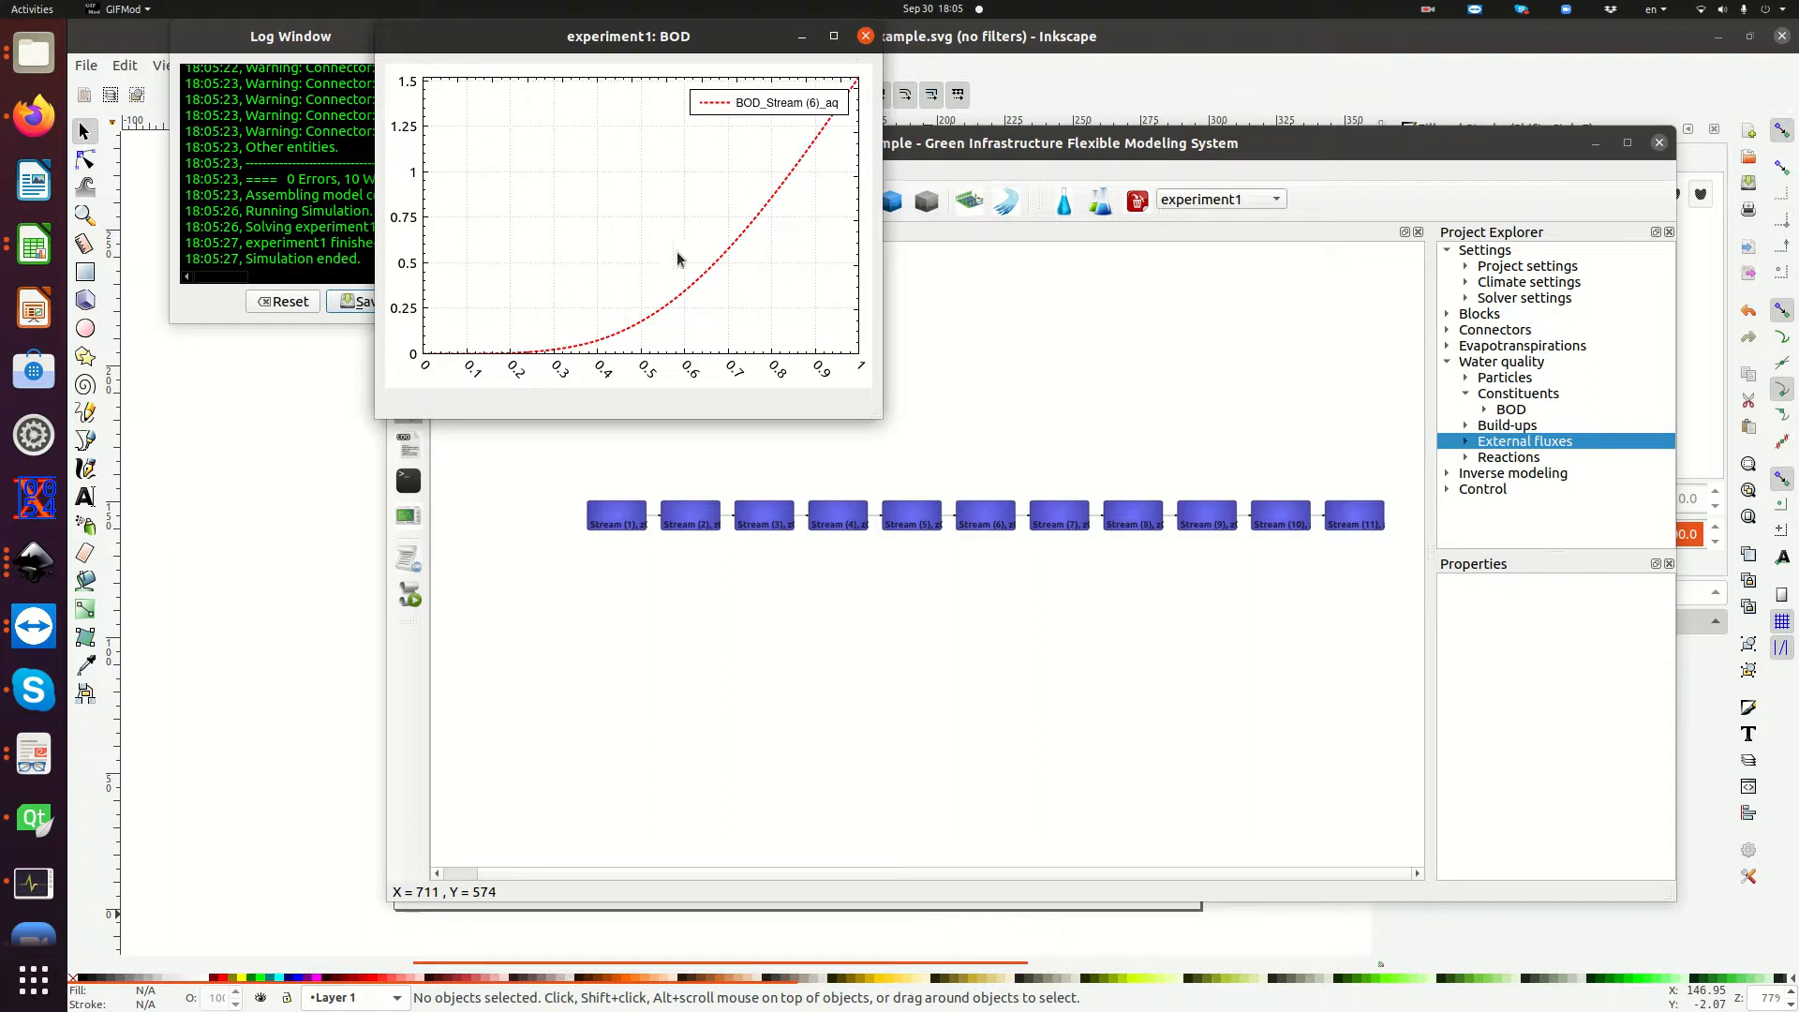
{"action": "left_click", "coordinate": [866, 39]}
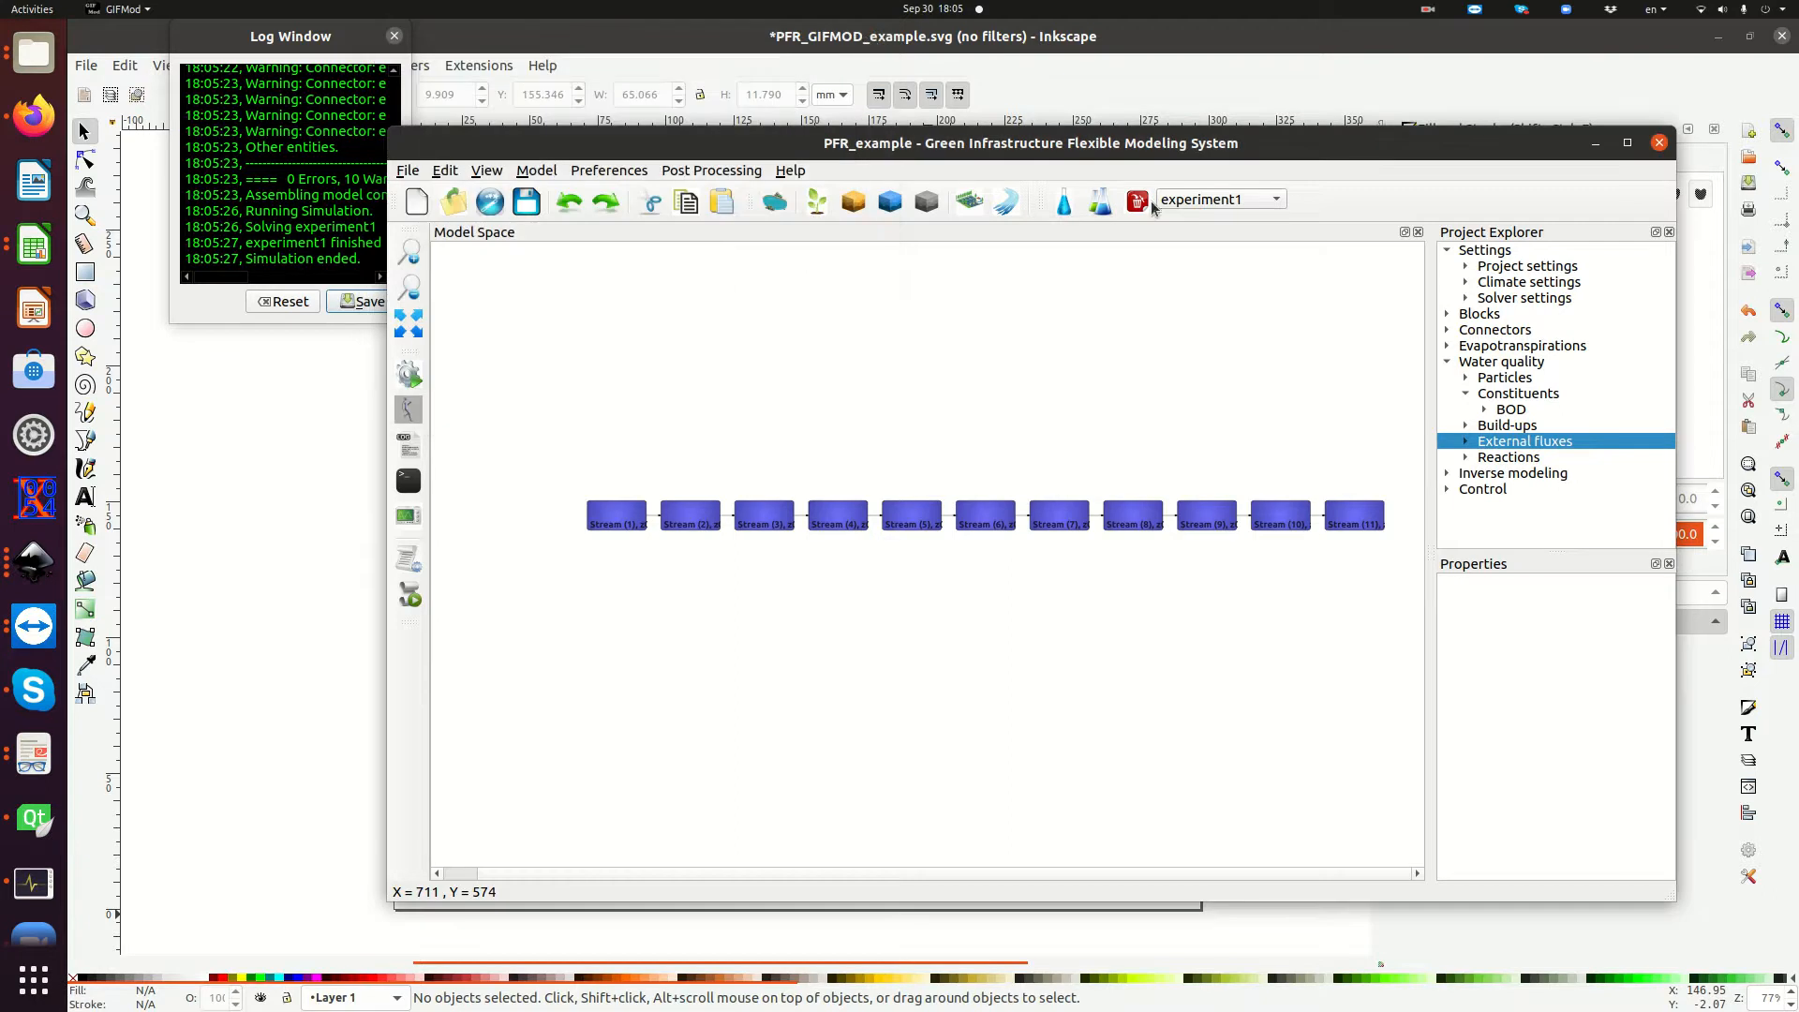
Set the simulation end time in the project settings to 5.
{"action": "left_click", "coordinate": [1504, 269]}
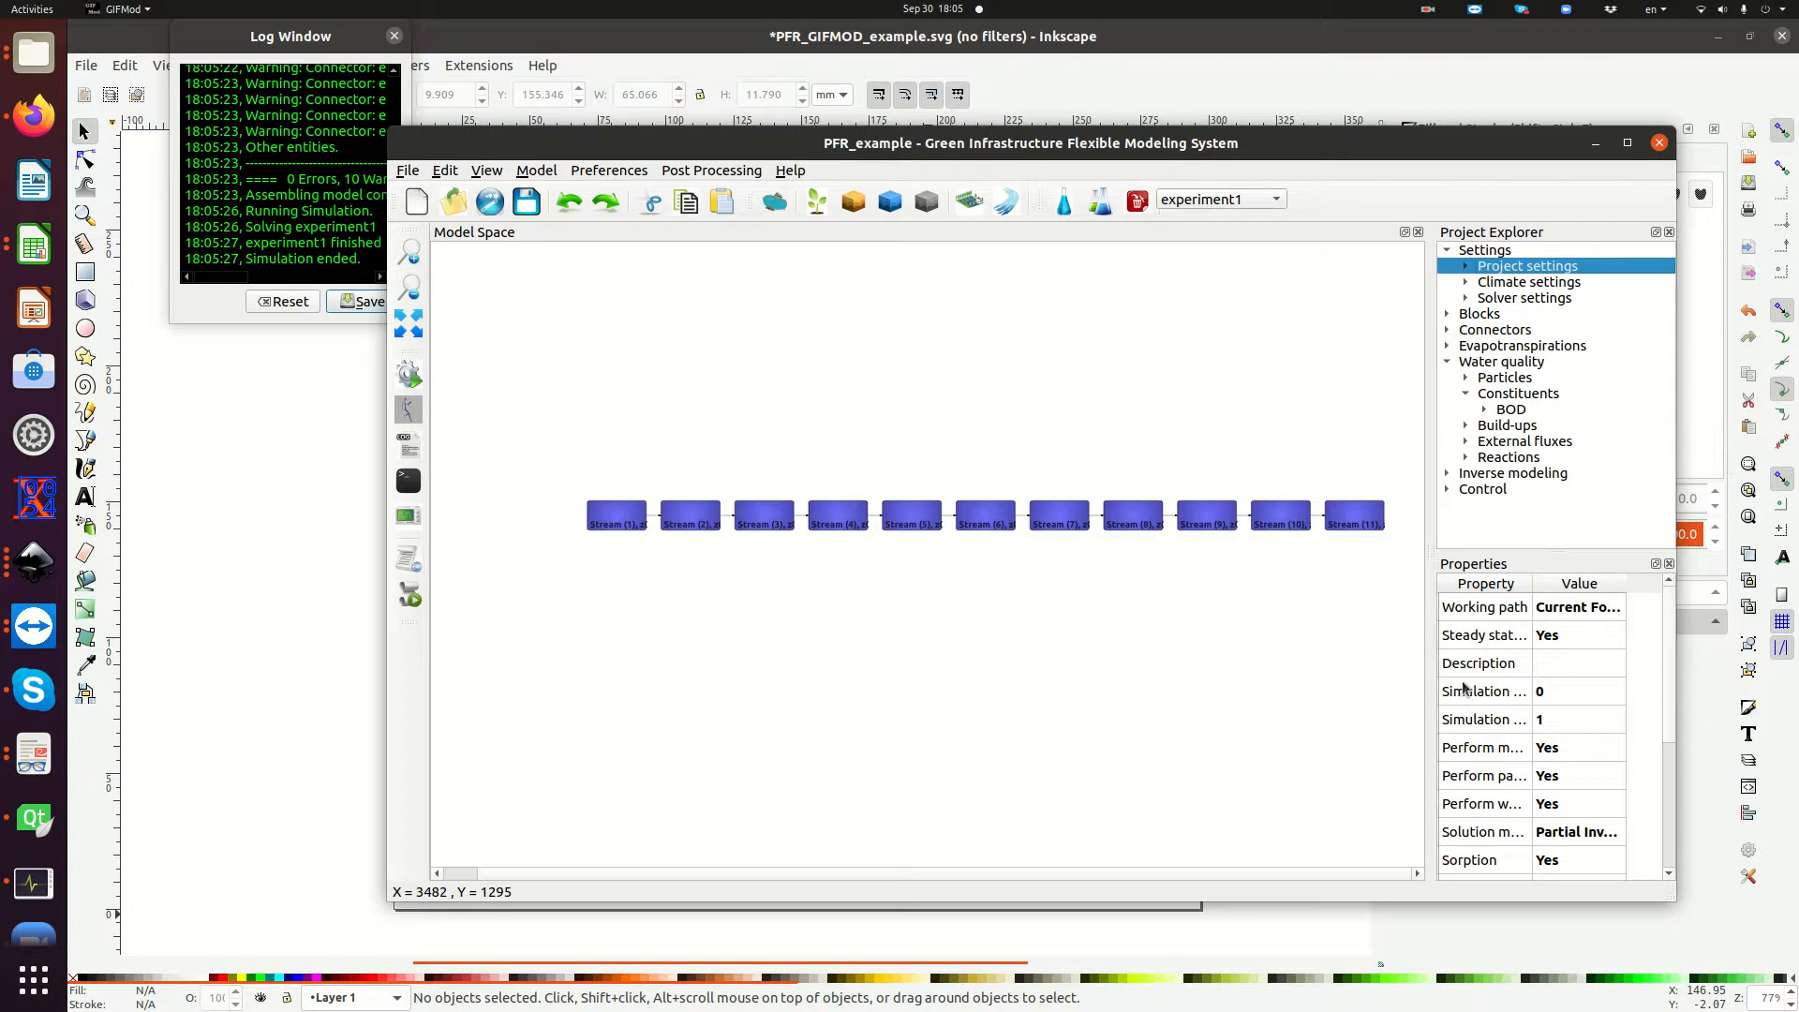
{"action": "left_click_drag", "start_coordinate": [1533, 583], "coordinate": [1573, 582]}
{"action": "right_click", "coordinate": [1504, 719]}
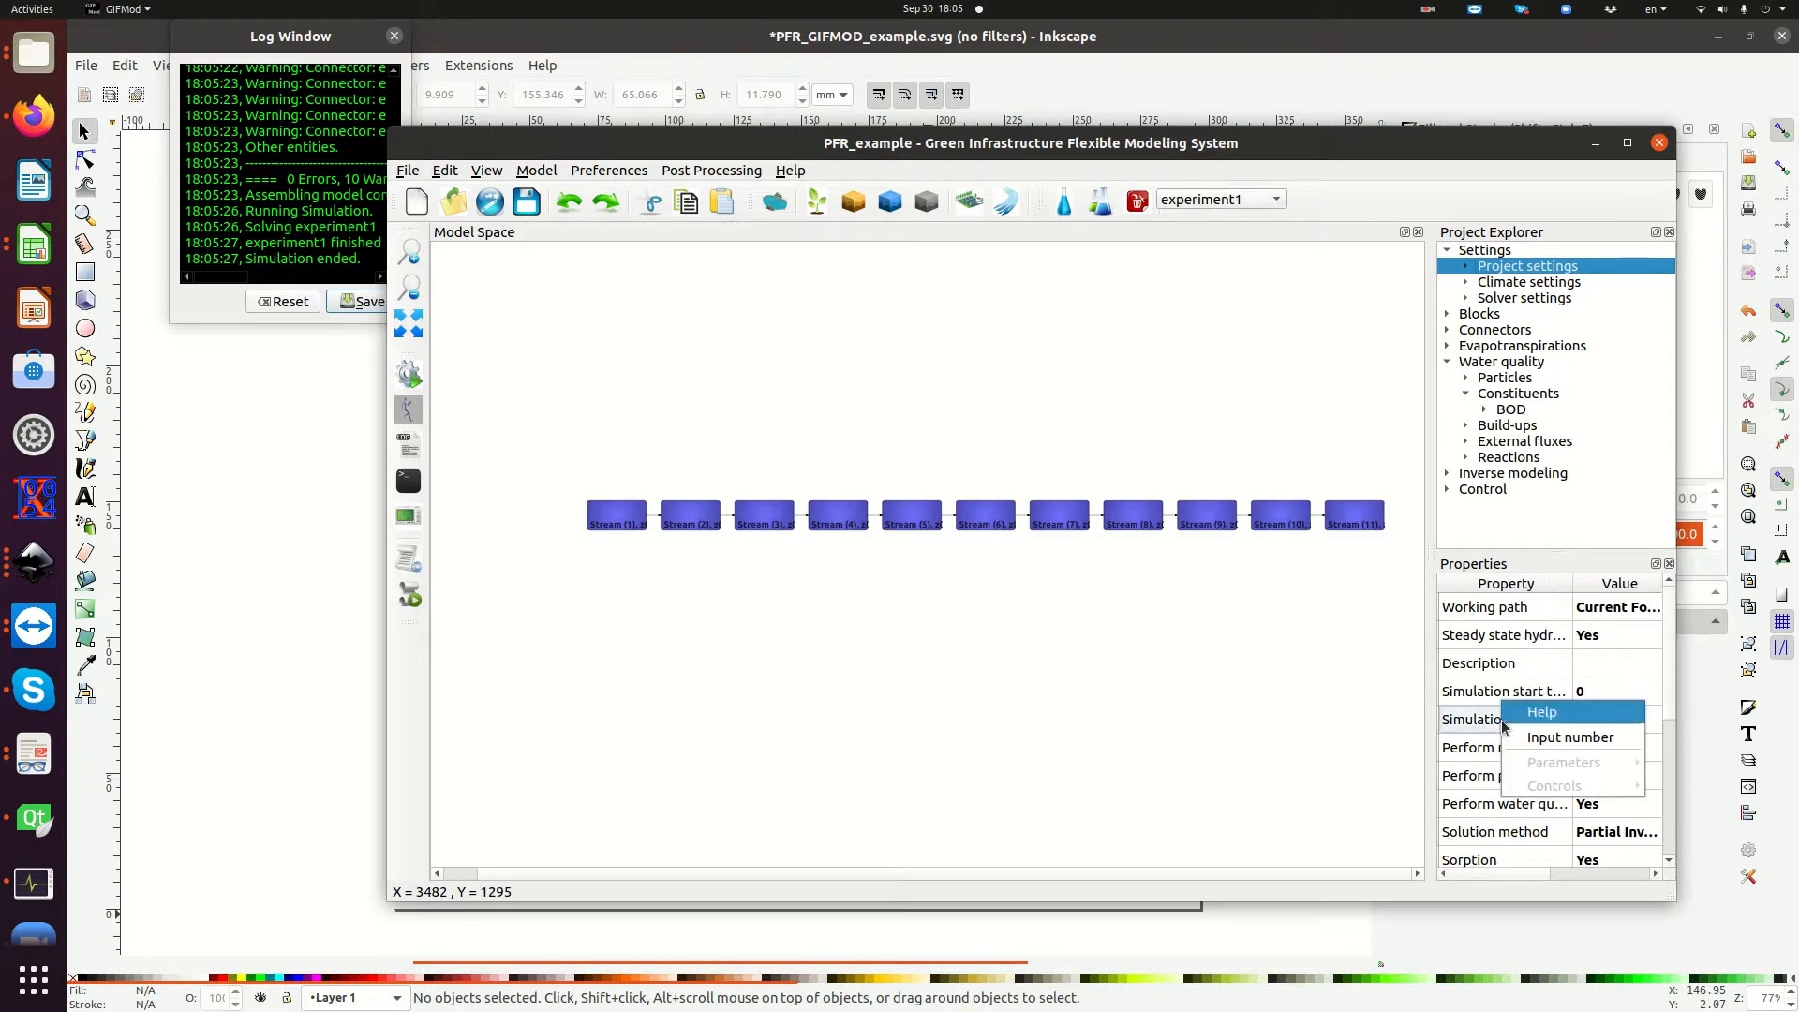
{"action": "left_click", "coordinate": [1545, 740]}
{"action": "type", "text": "5"}
{"action": "left_click", "coordinate": [1074, 560]}
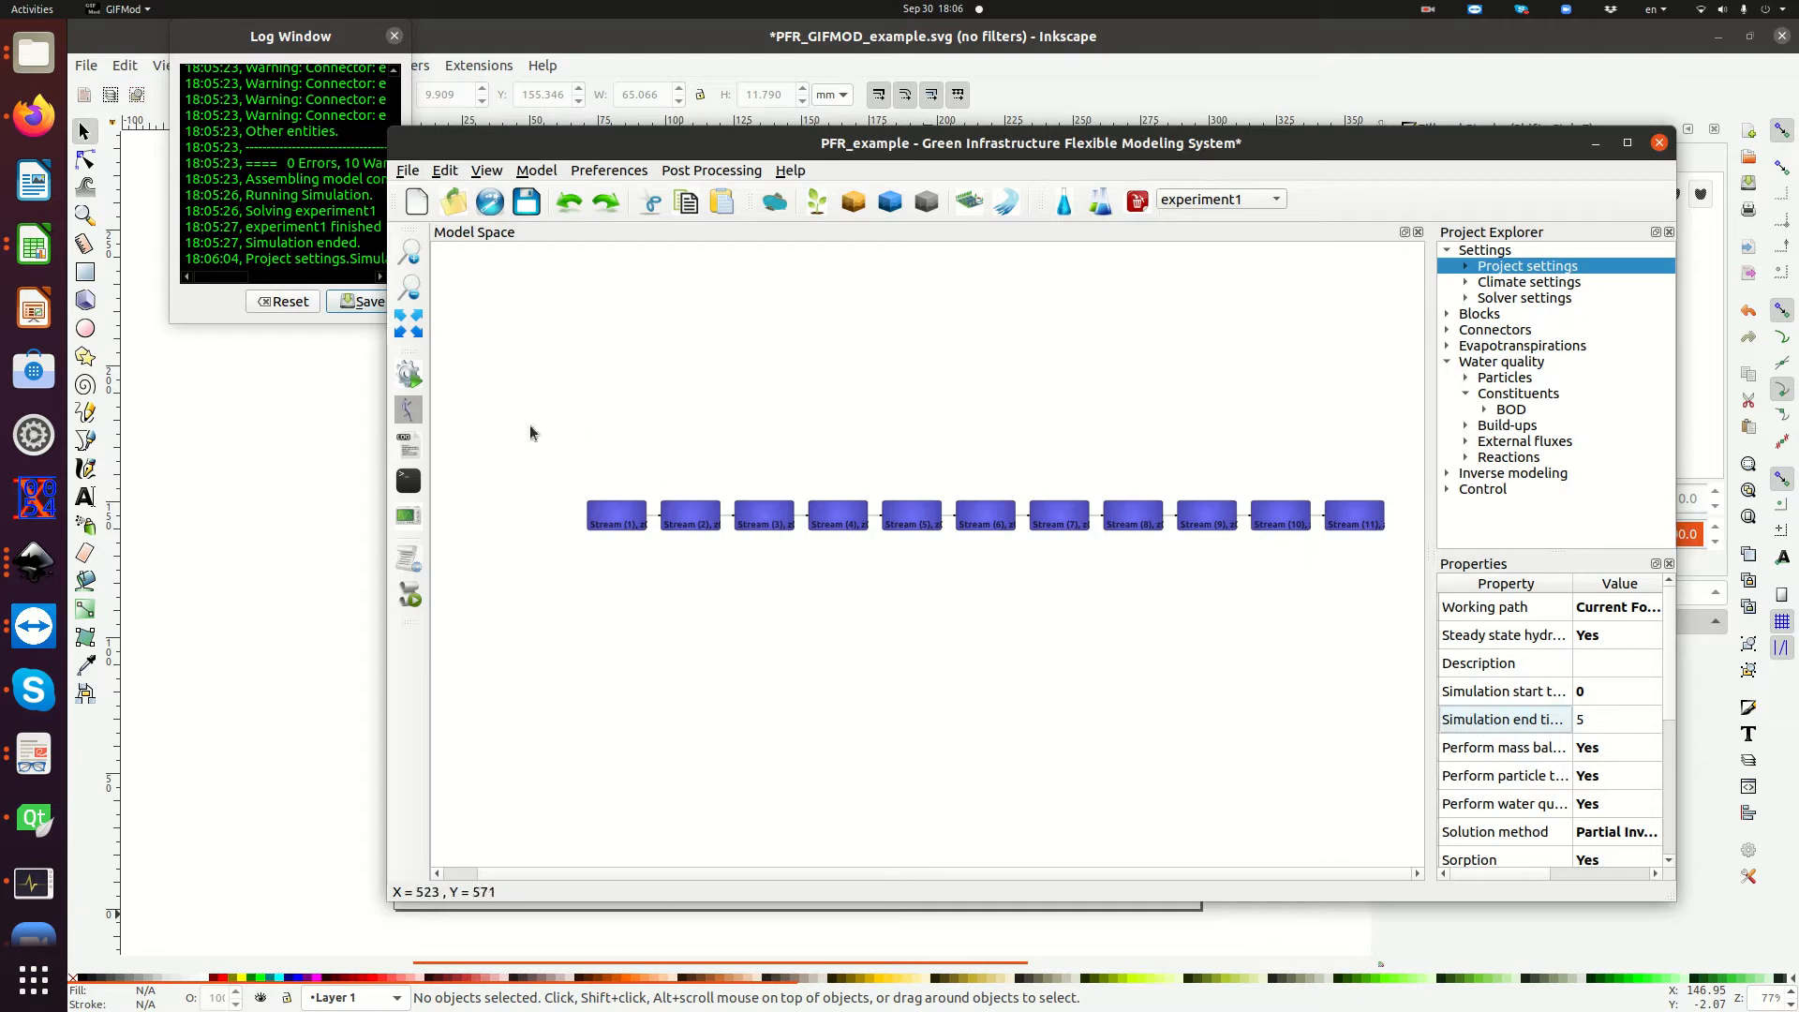
Rerun the forward simulation with the new end time, acknowledge its completion and close the progress window.
{"action": "left_click", "coordinate": [413, 380]}
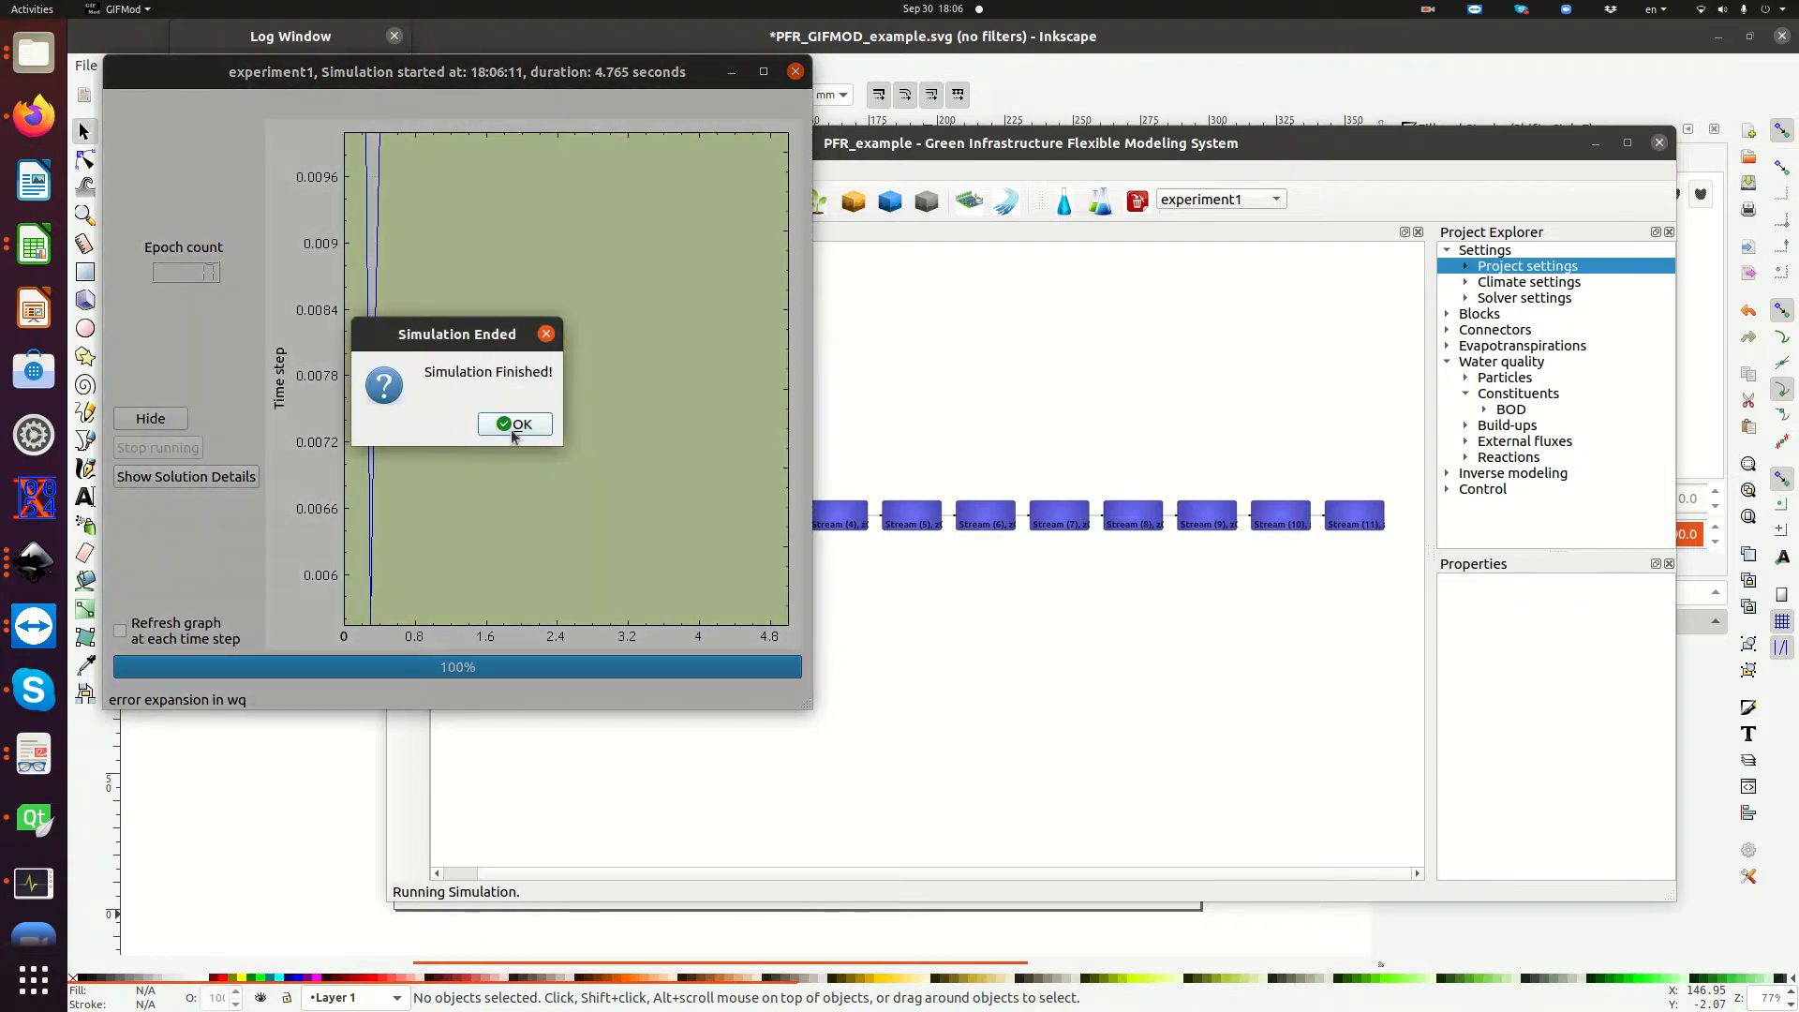
{"action": "left_click", "coordinate": [513, 428]}
{"action": "left_click", "coordinate": [795, 71]}
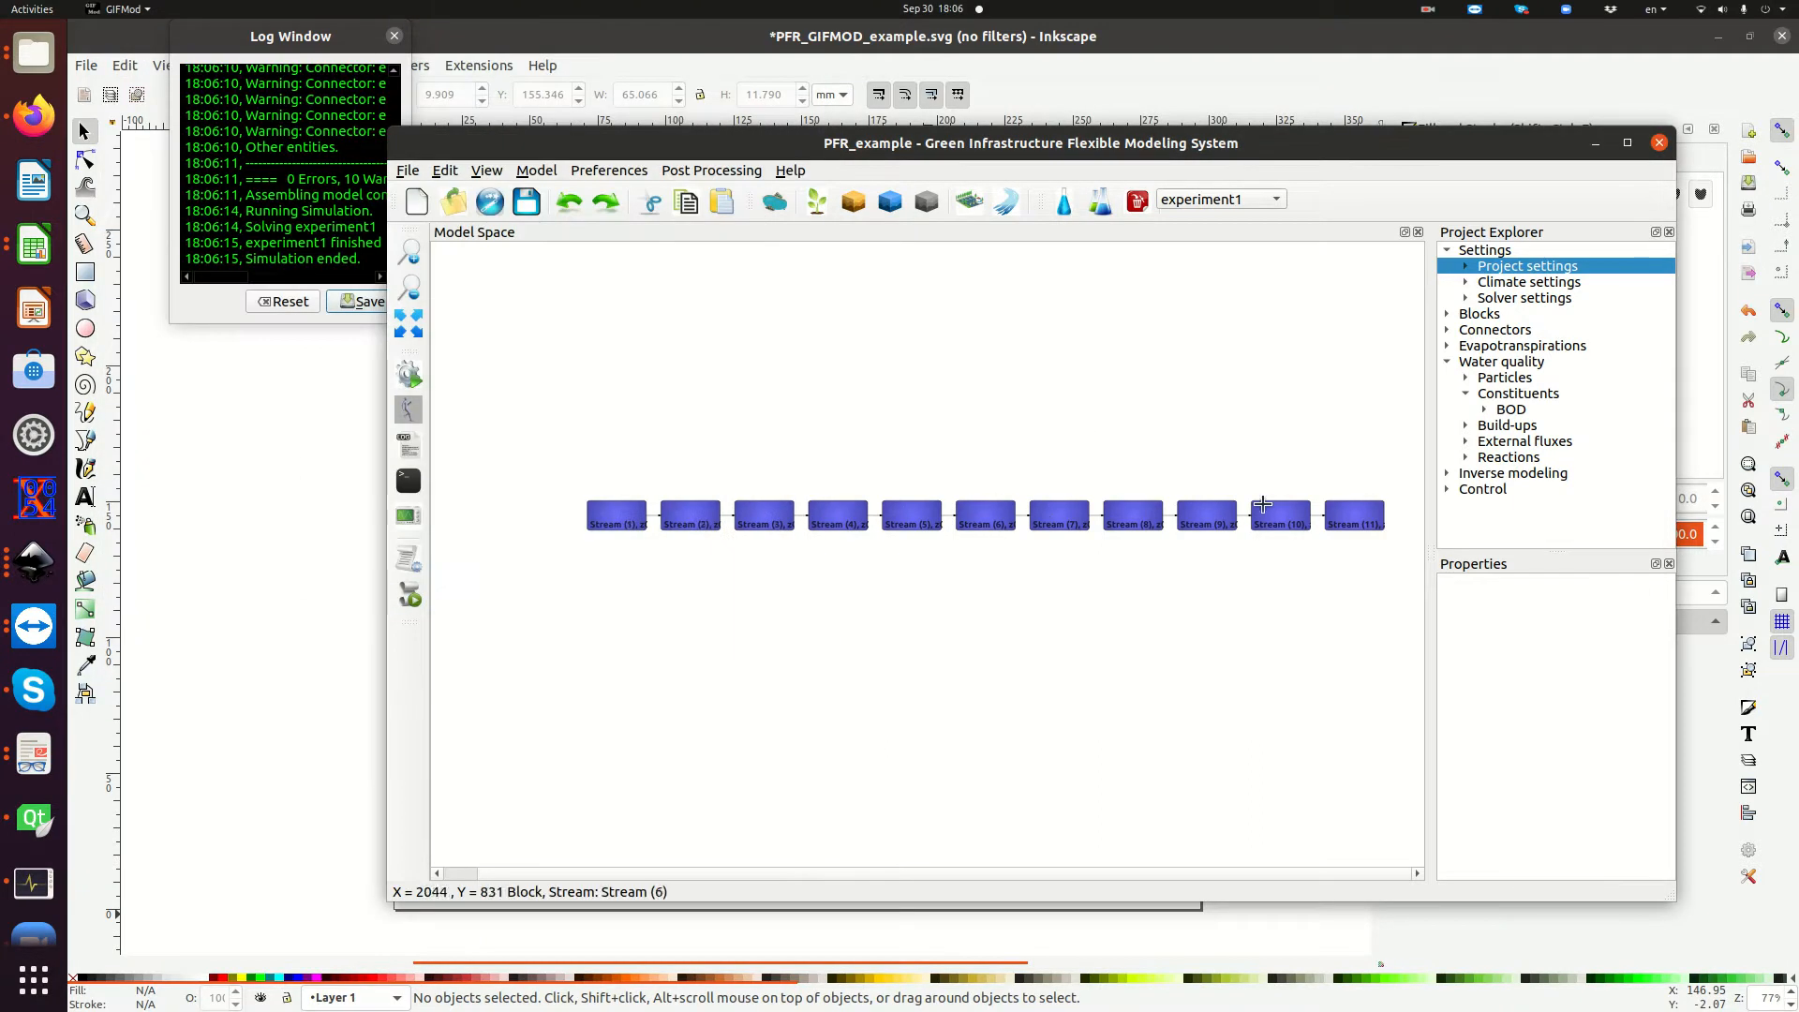
Plot the simulated BOD concentration in the Stream (10) block, move the plot window aside to read it and close it.
{"action": "left_click", "coordinate": [1287, 521]}
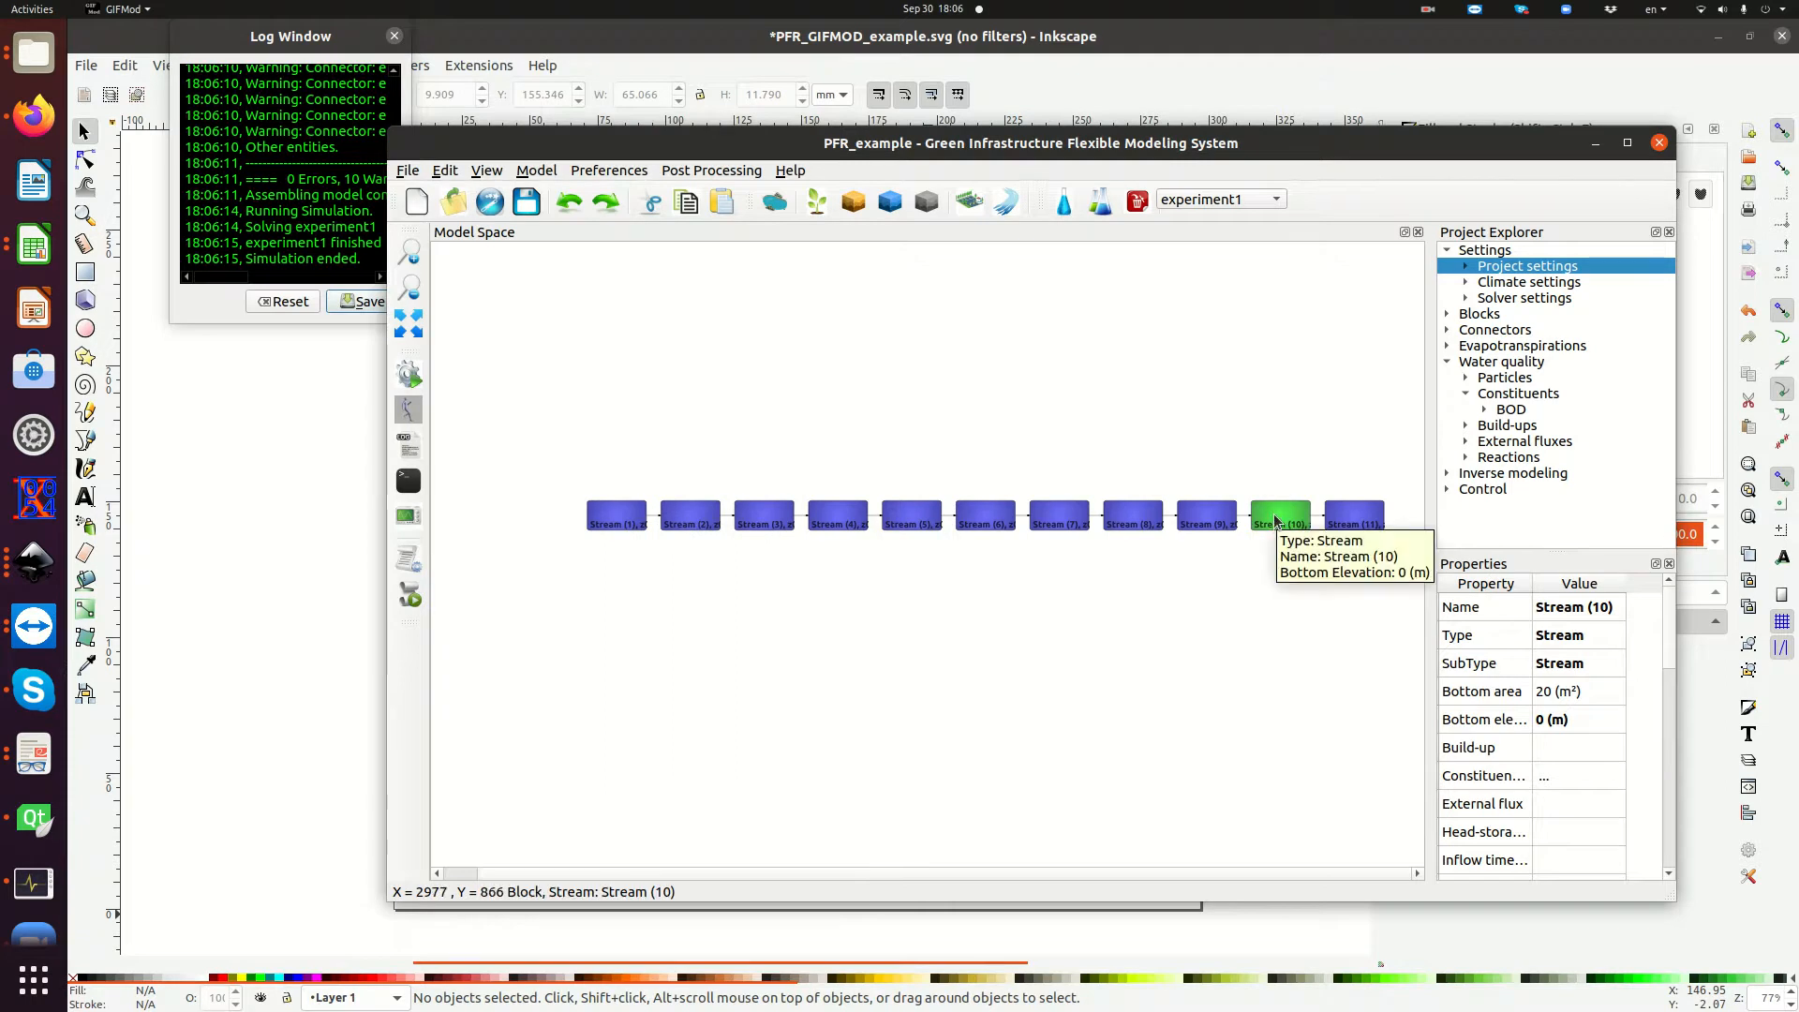
{"action": "right_click", "coordinate": [1275, 521]}
{"action": "mouse_move", "coordinate": [1310, 618]}
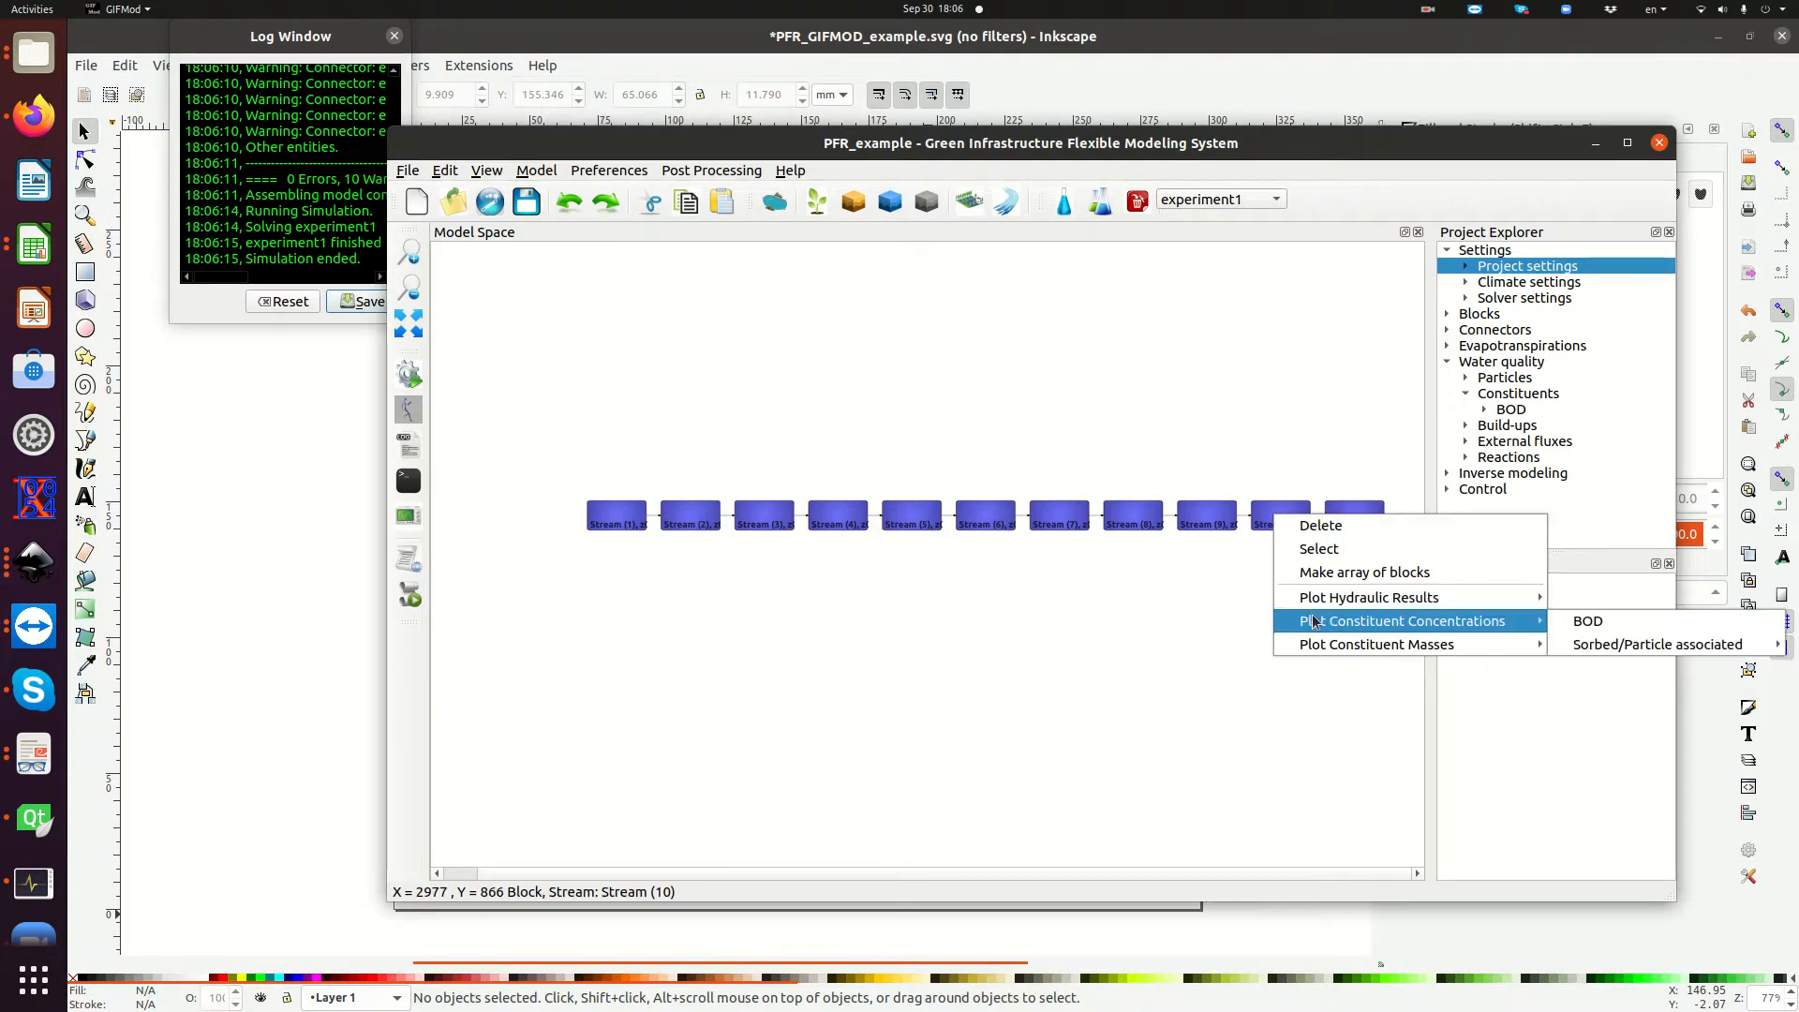
{"action": "left_click", "coordinate": [1571, 623]}
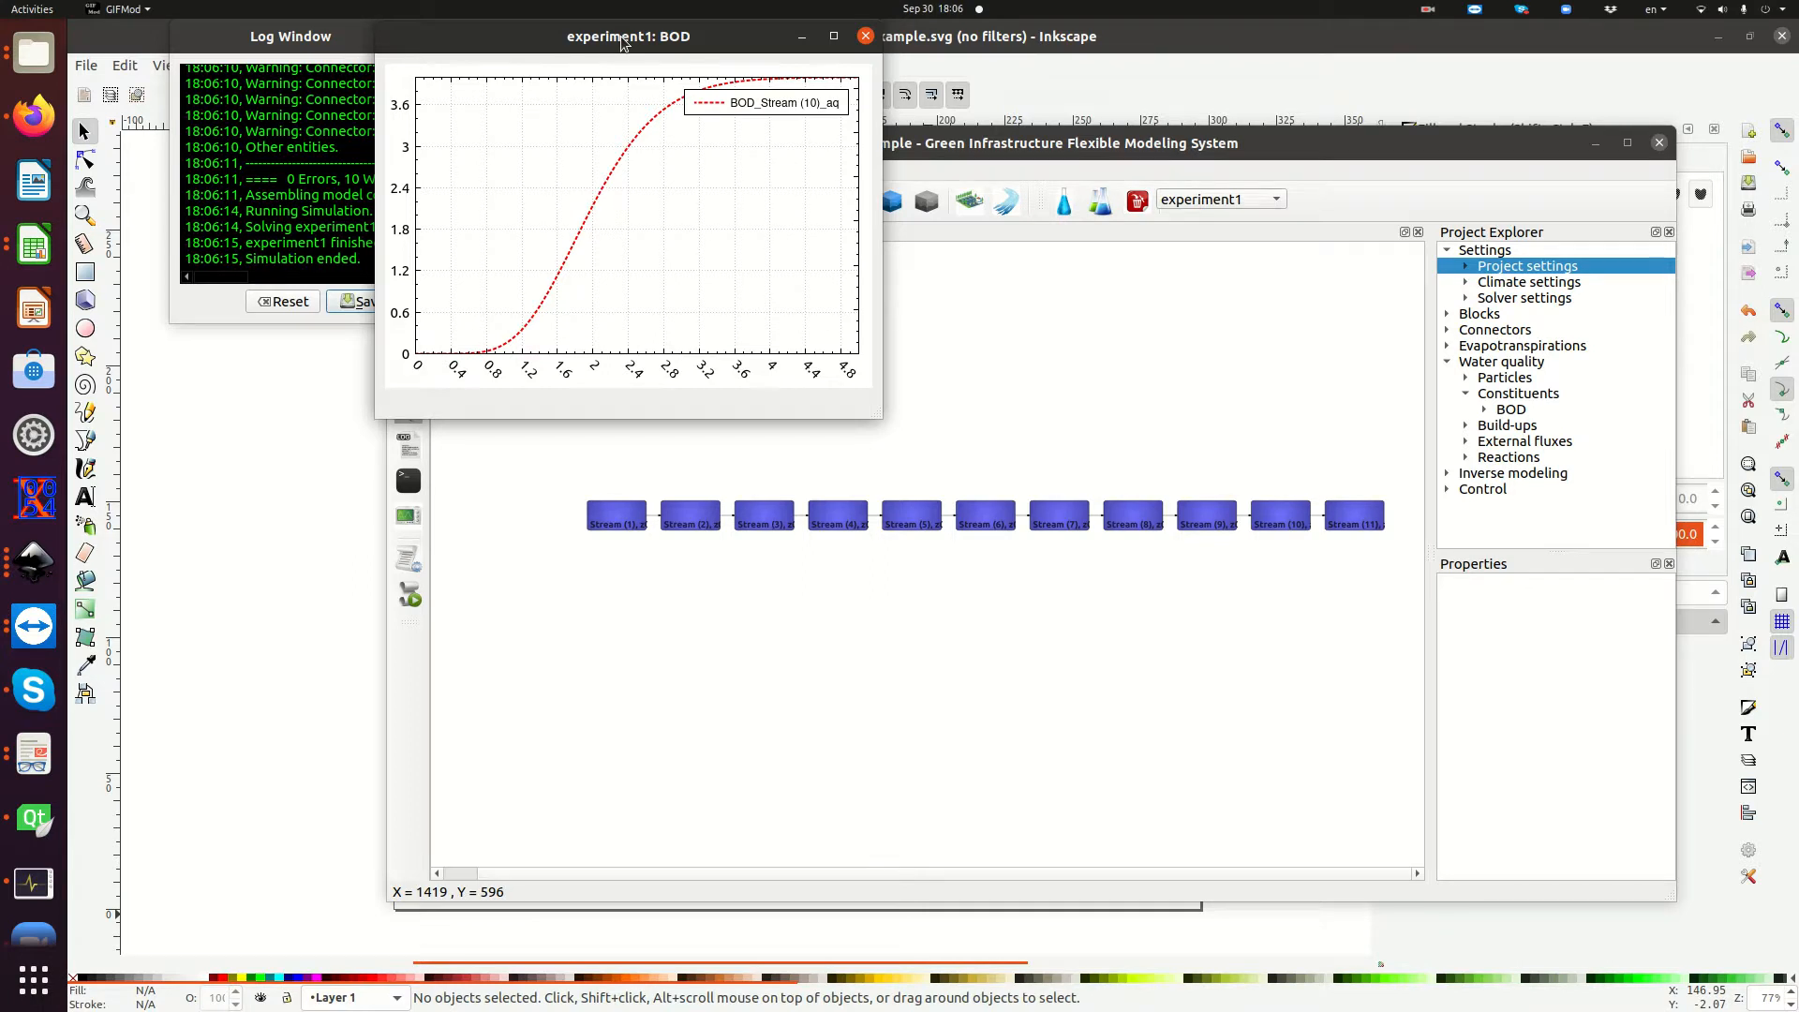
{"action": "left_click_drag", "start_coordinate": [622, 43], "coordinate": [633, 87]}
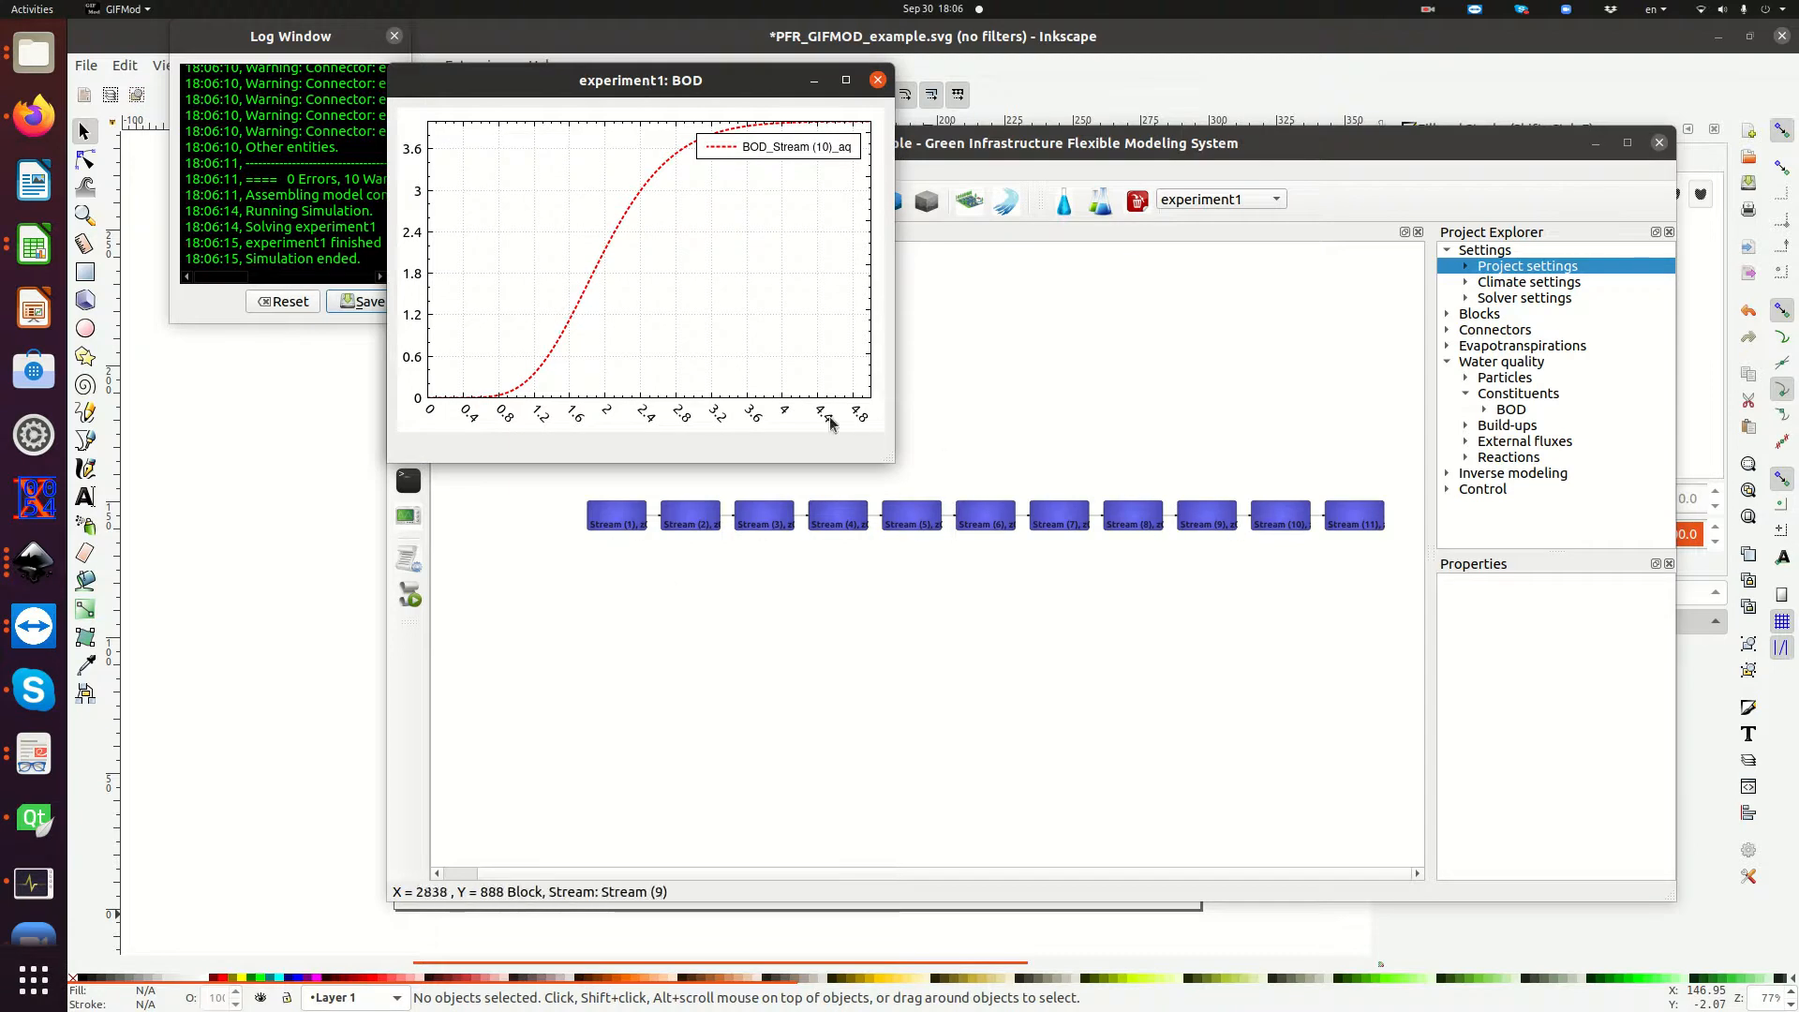
{"action": "left_click", "coordinate": [878, 80]}
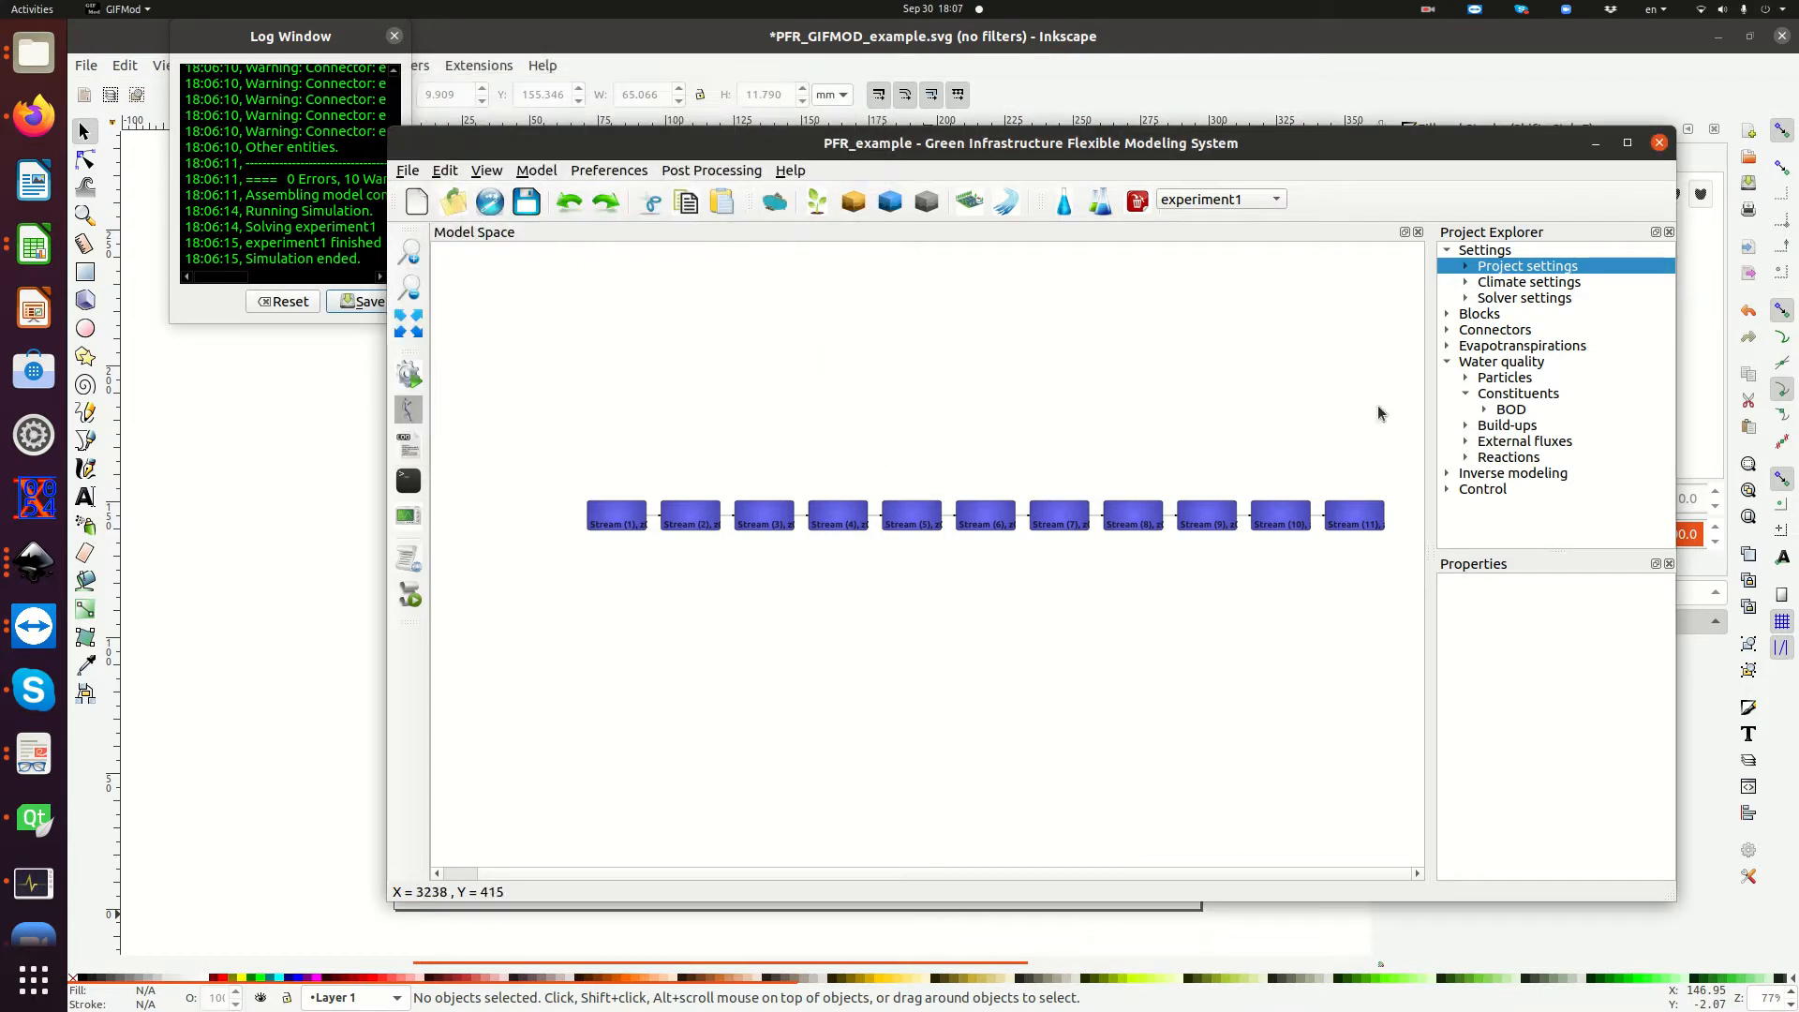
Add a new reaction parameter to the water quality reactions.
{"action": "left_click", "coordinate": [1490, 459]}
{"action": "left_click", "coordinate": [1467, 459]}
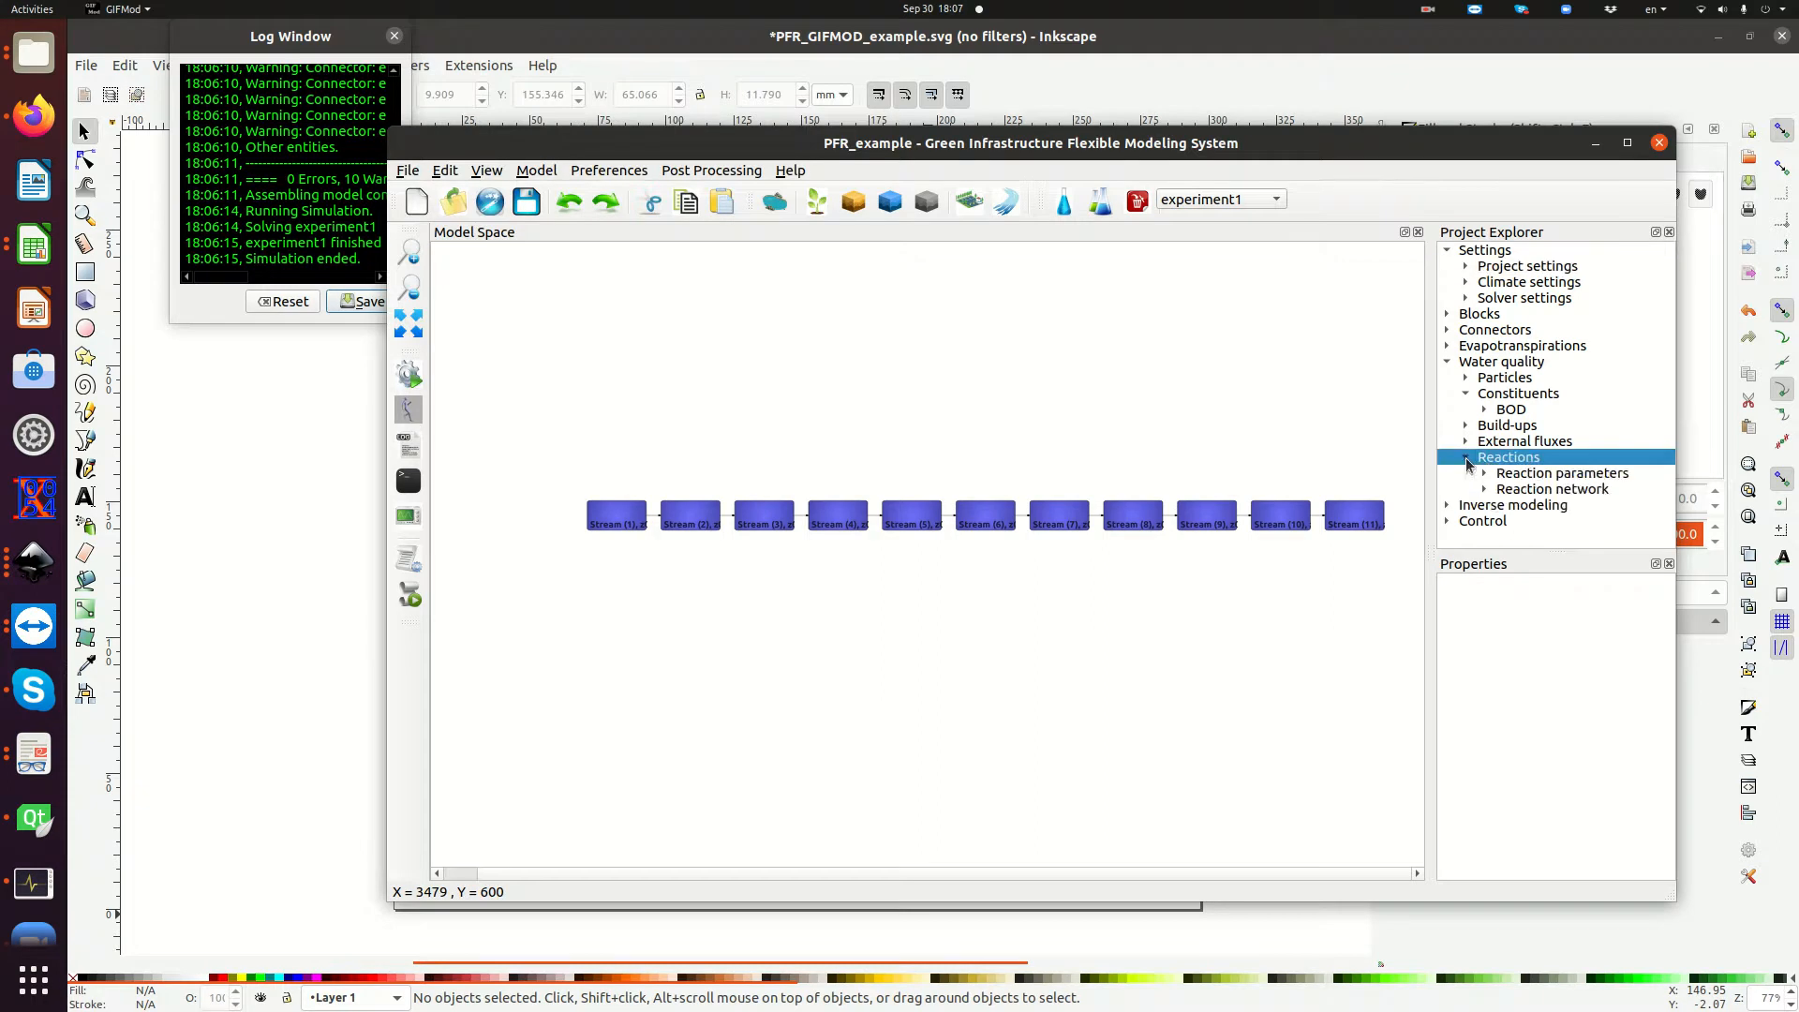
{"action": "left_click", "coordinate": [1541, 476]}
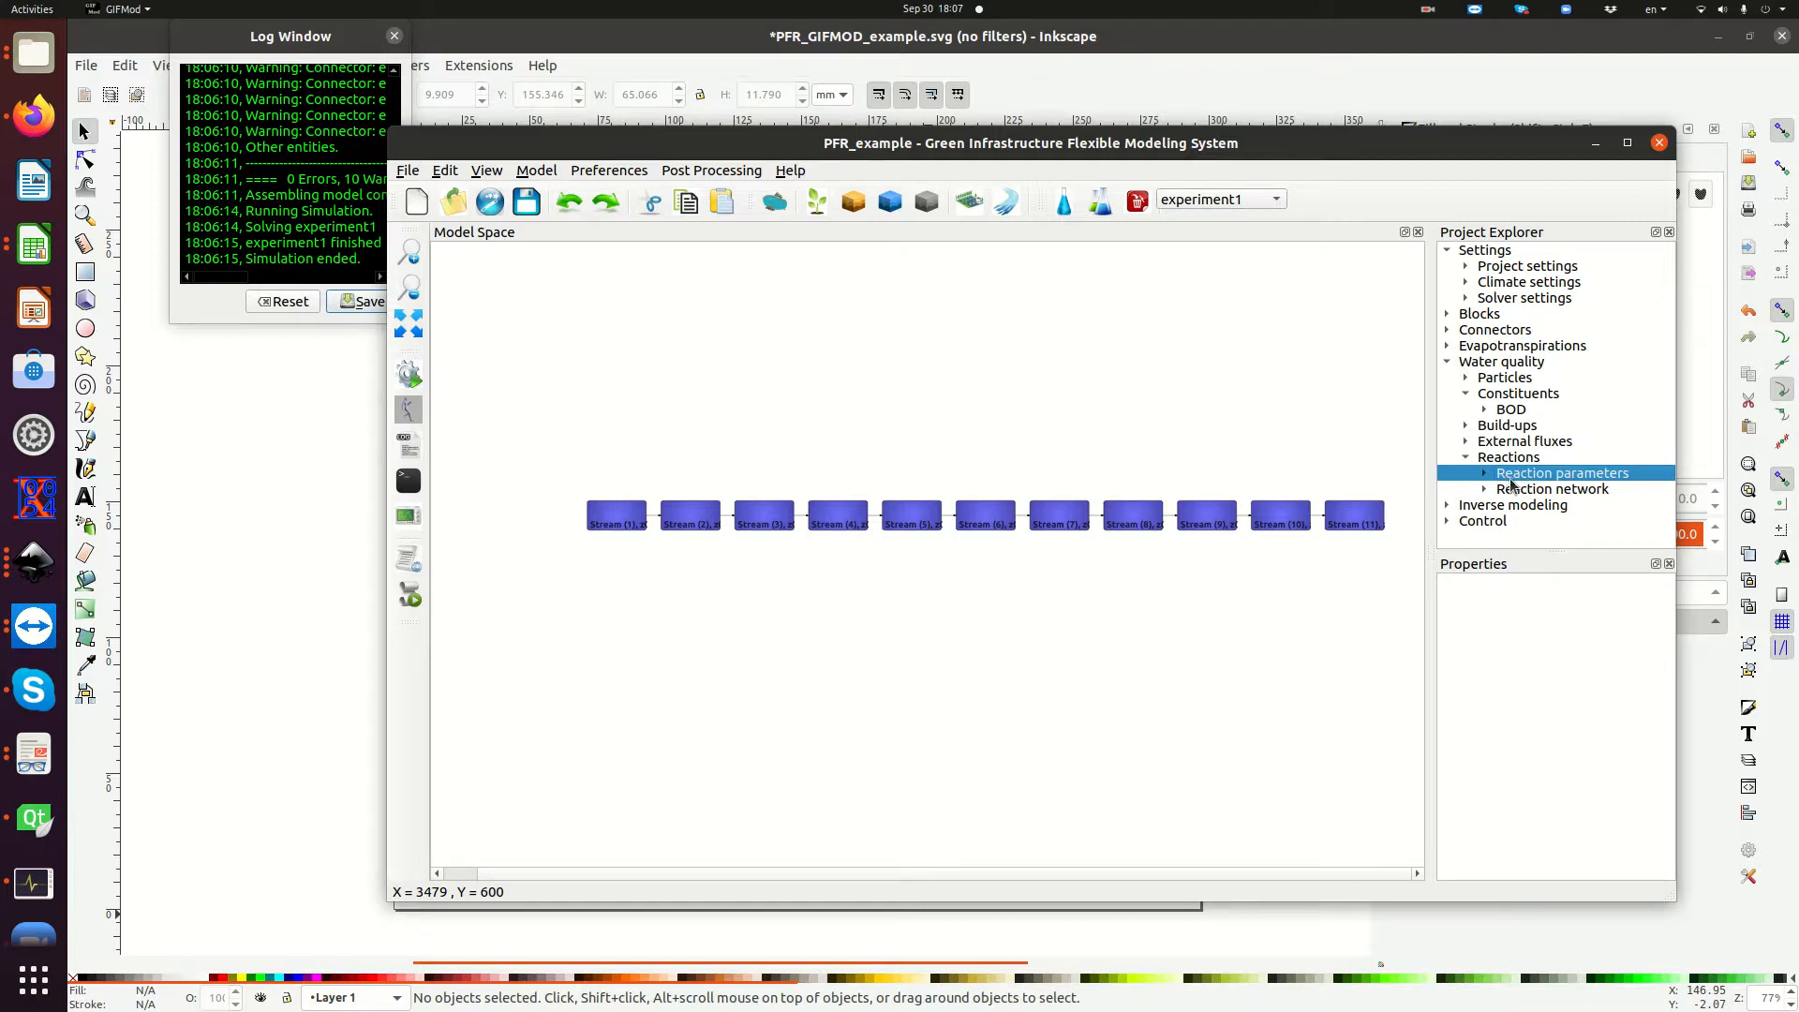
{"action": "right_click", "coordinate": [1526, 480]}
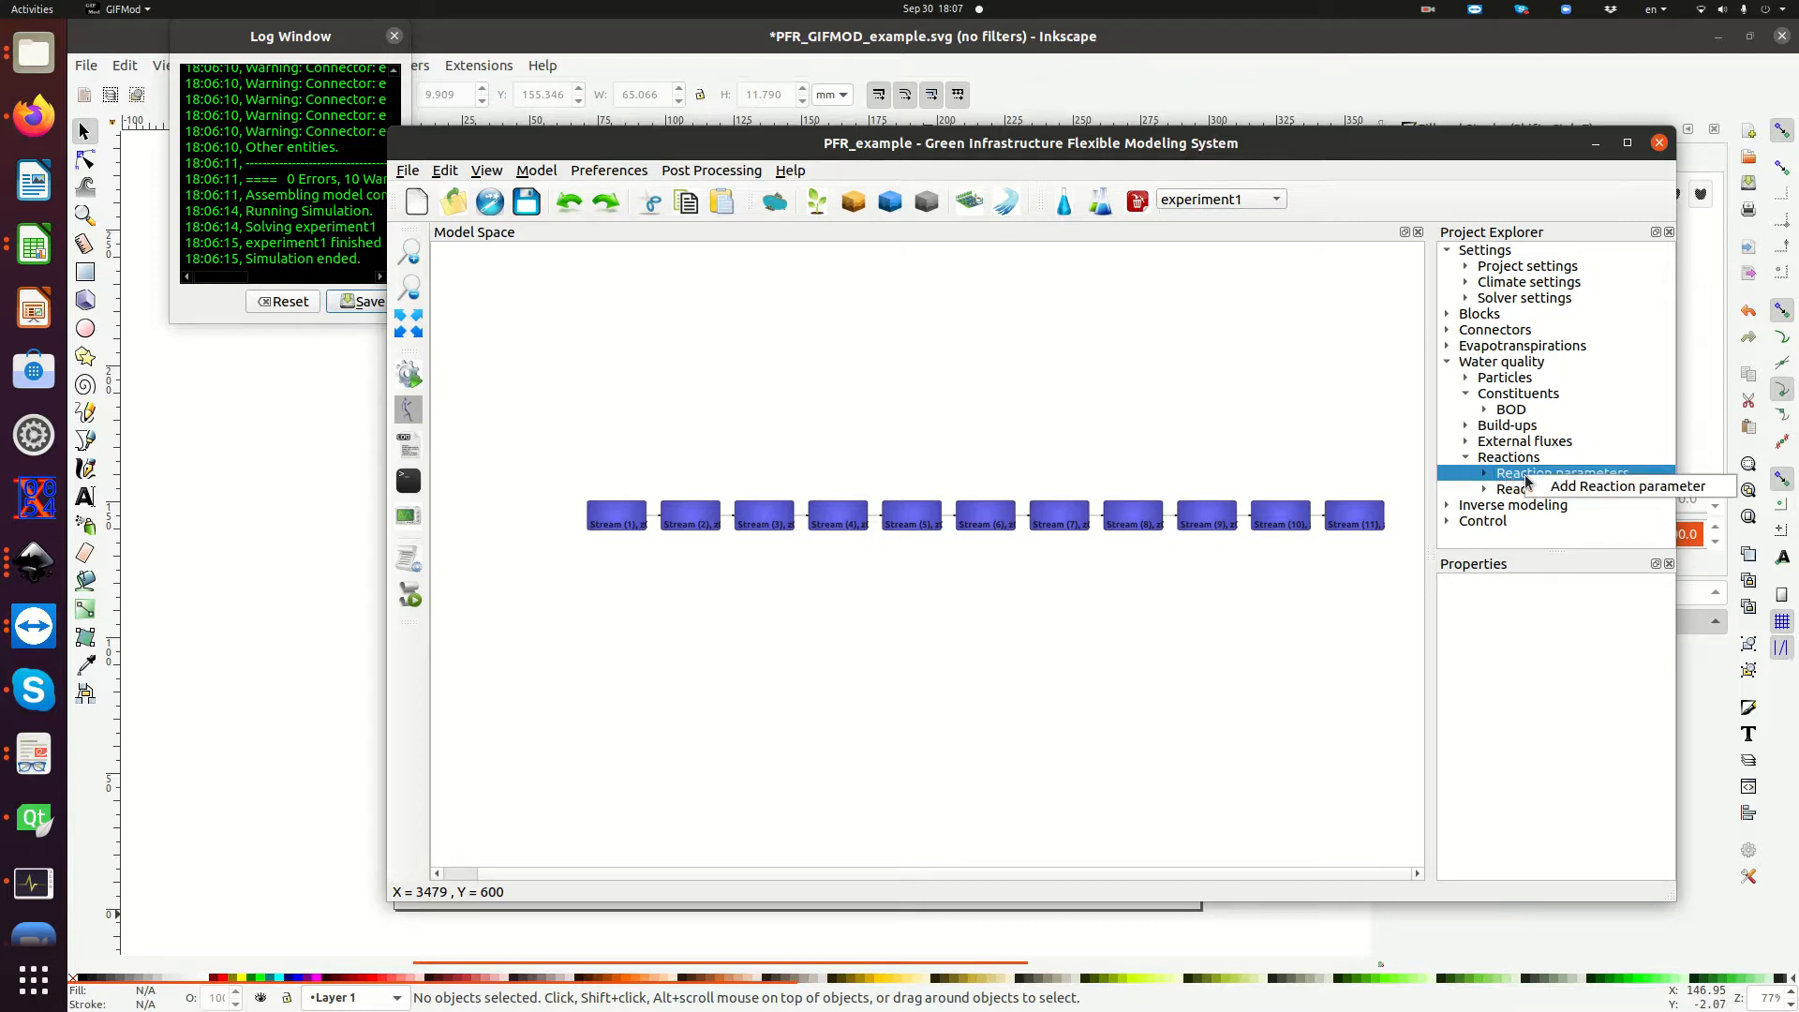
{"action": "left_click", "coordinate": [1572, 486]}
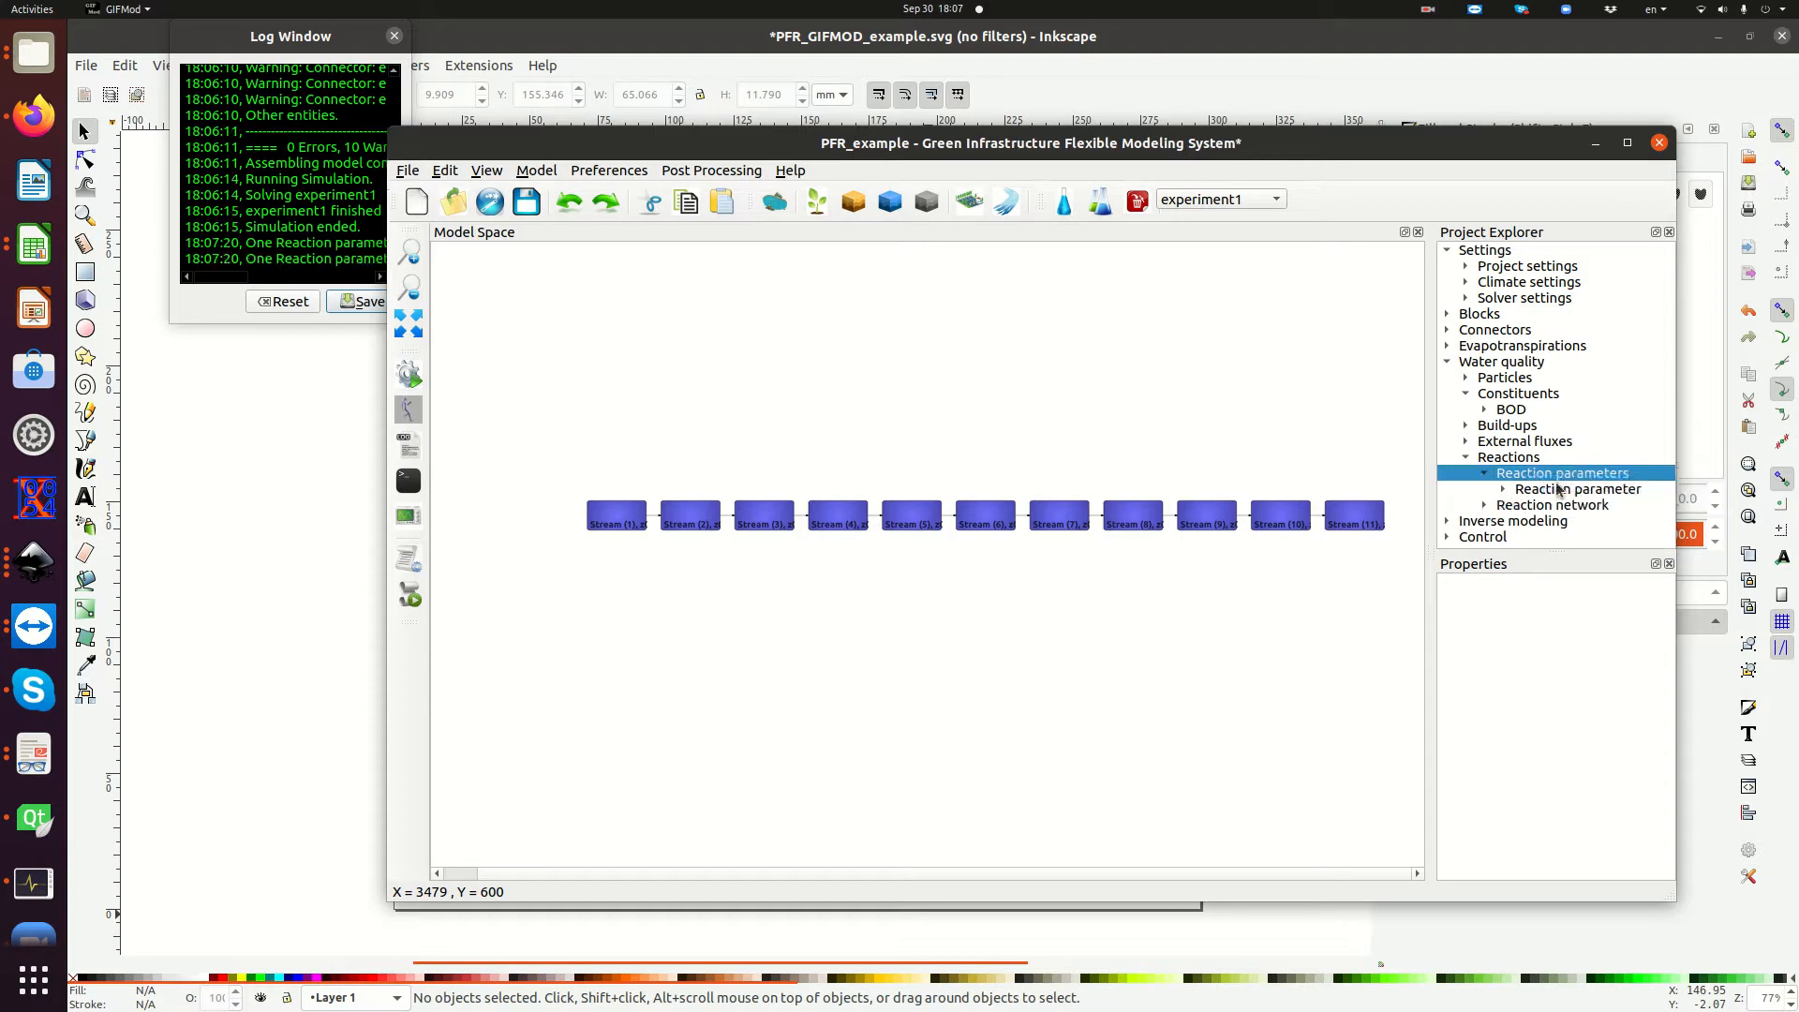
Name the new reaction parameter kd and set its value to 0.1.
{"action": "left_click", "coordinate": [1560, 489]}
{"action": "double_click", "coordinate": [1556, 610]}
{"action": "triple_click", "coordinate": [1577, 609]}
{"action": "type", "text": "kd"}
{"action": "key", "text": "Return"}
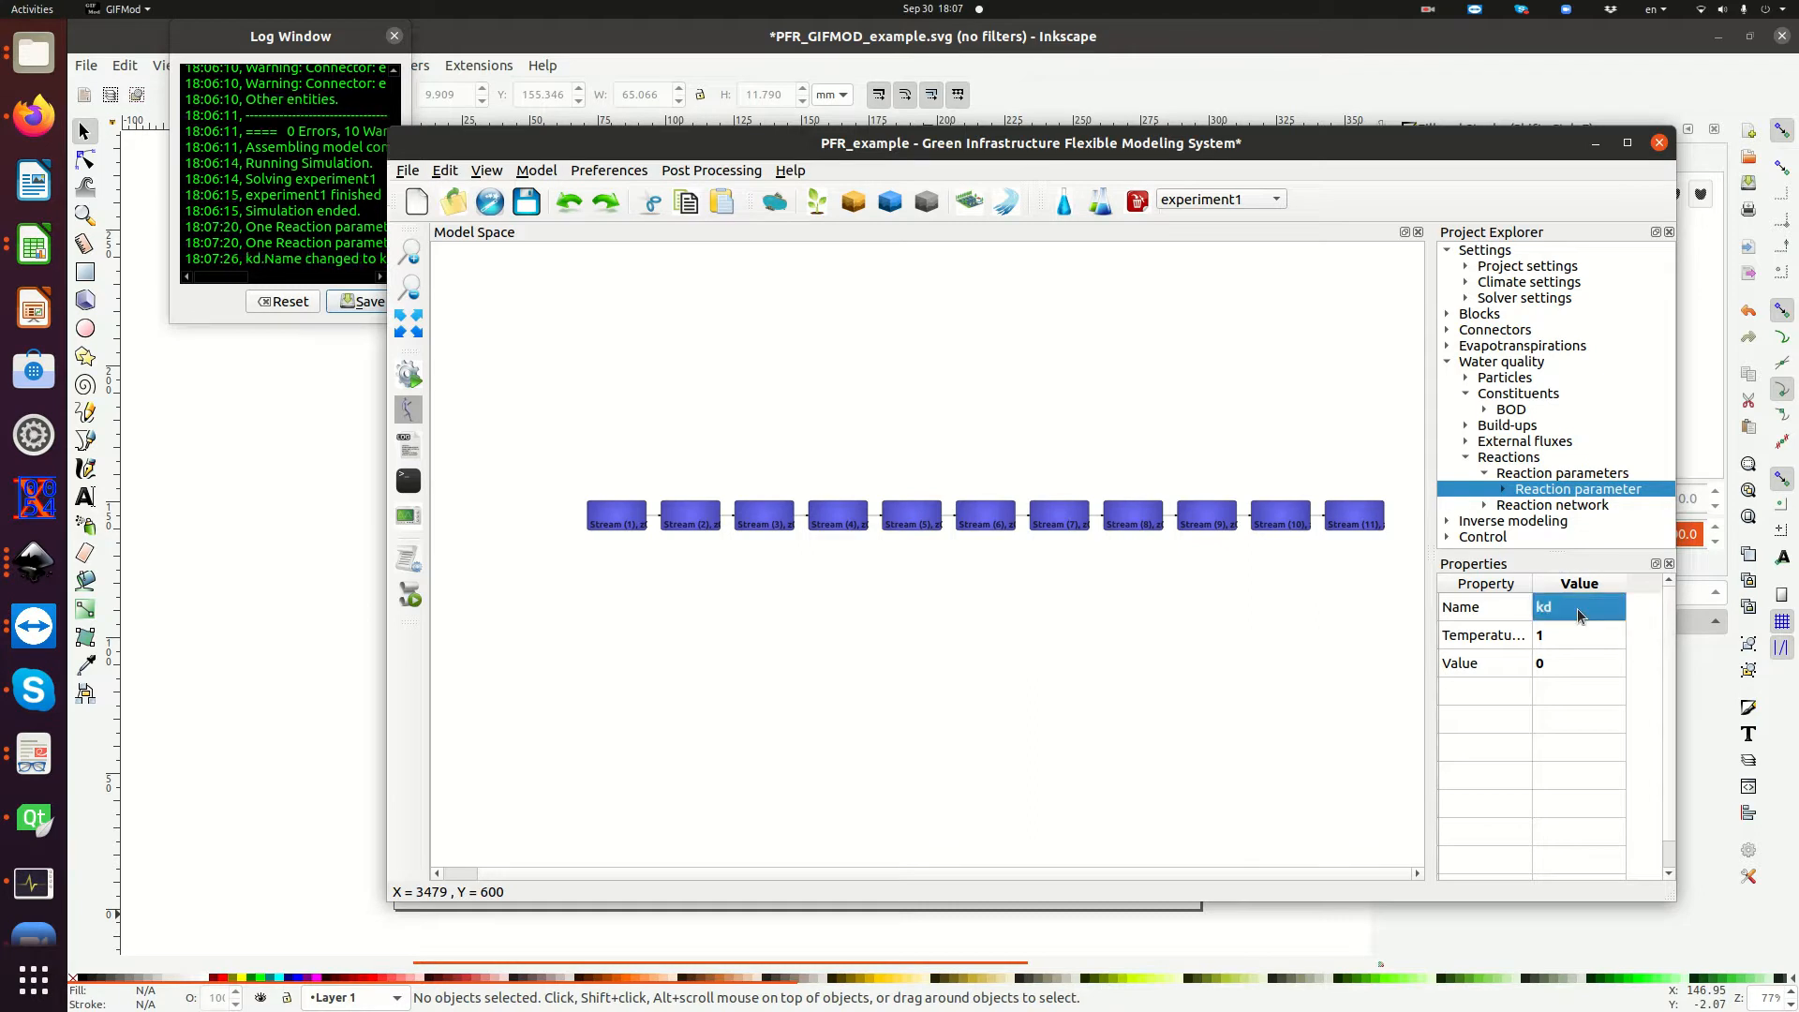
{"action": "double_click", "coordinate": [1562, 664]}
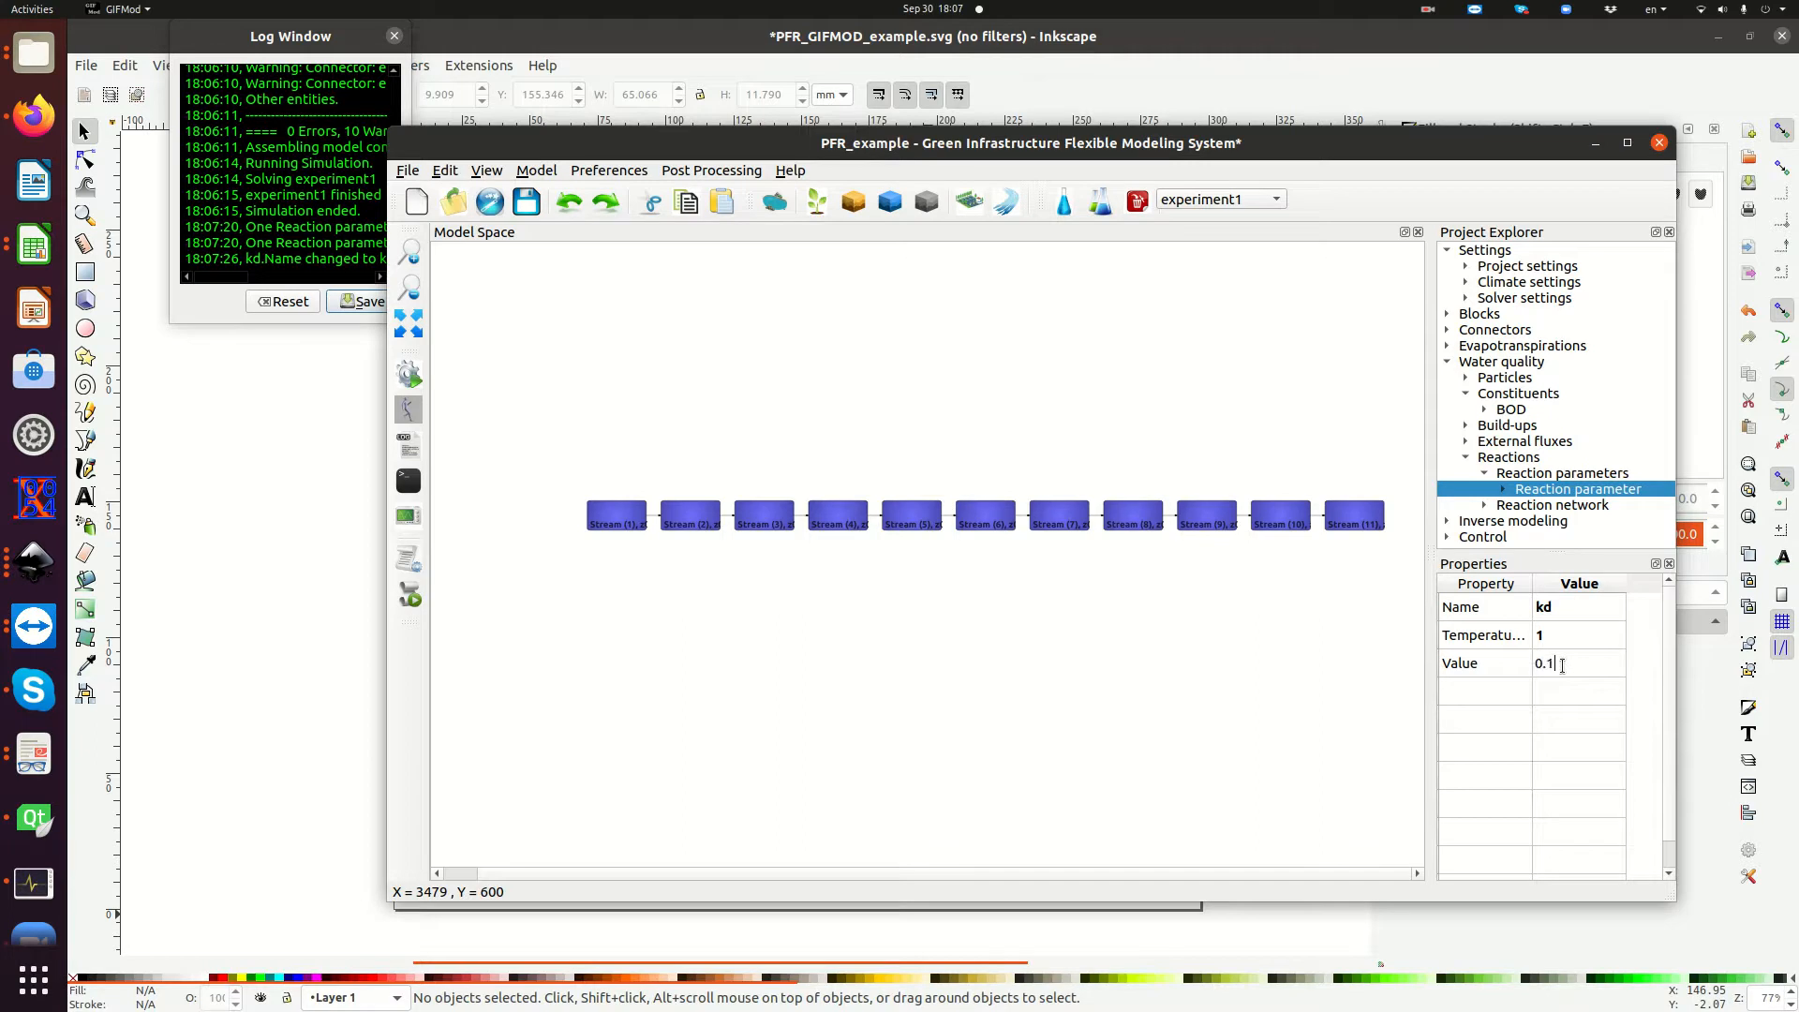
{"action": "key", "text": "Return"}
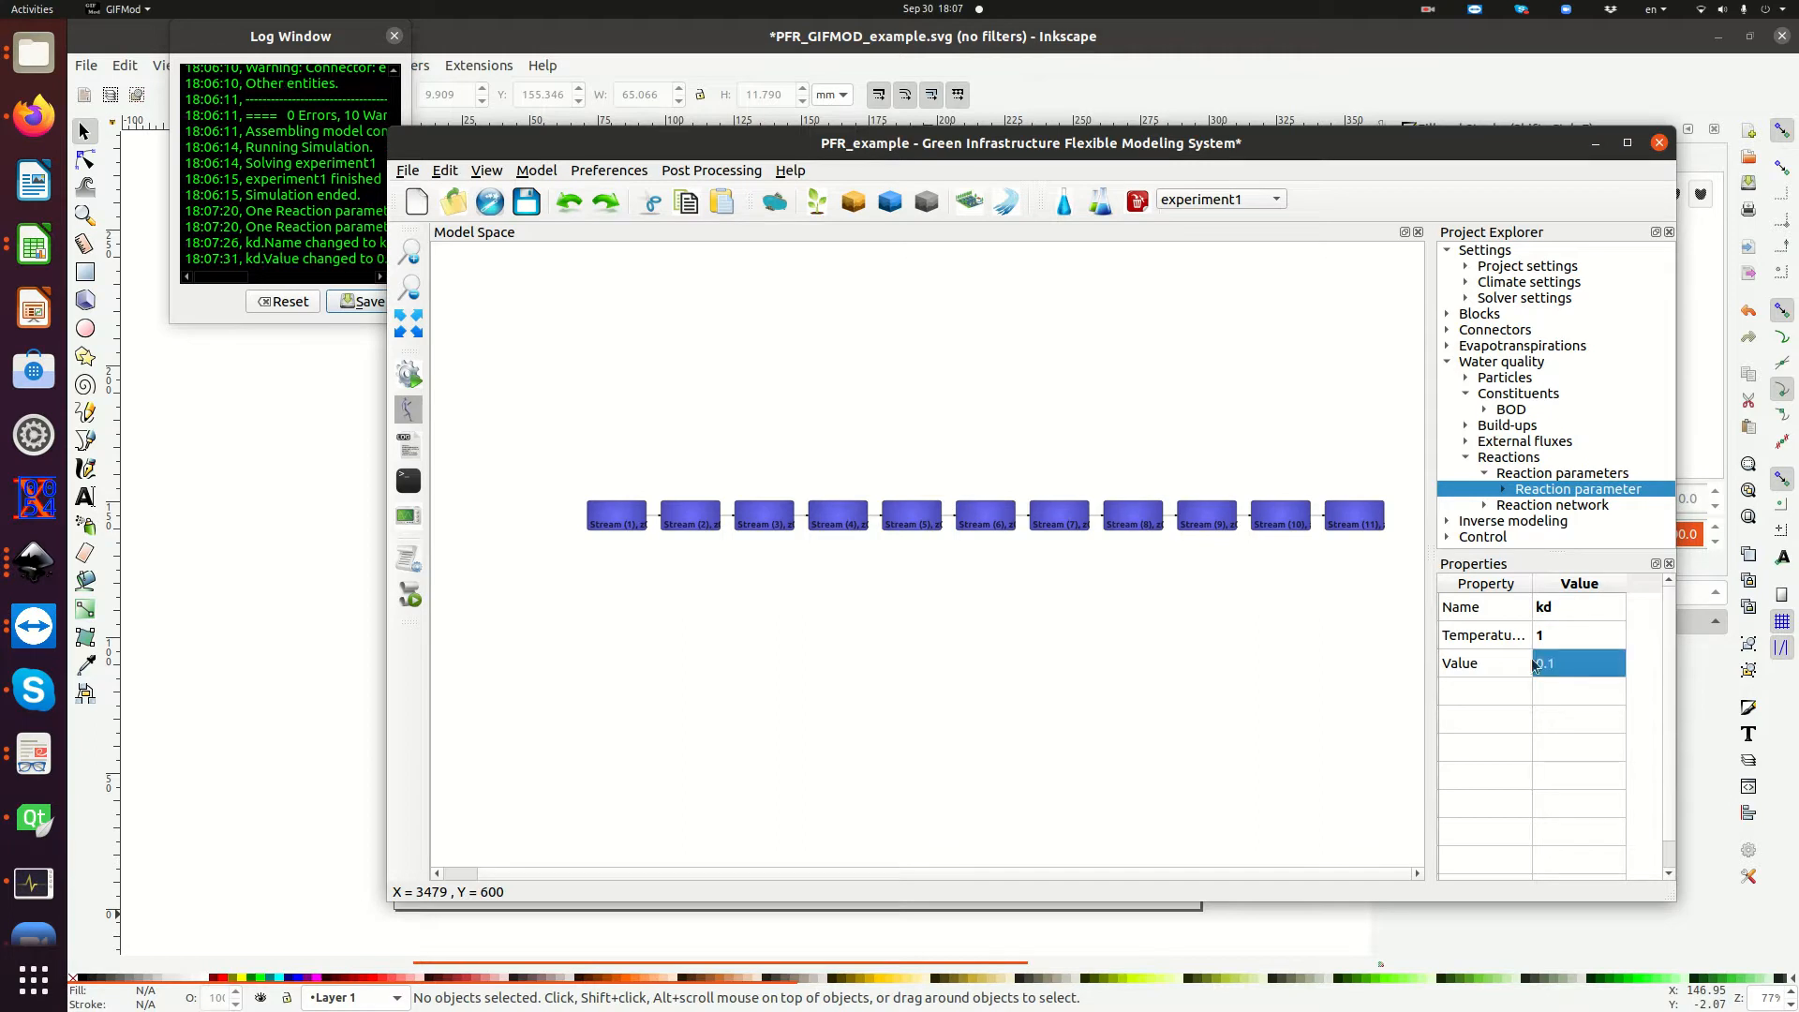
Open the reaction network window and name its process Decay.
{"action": "left_click", "coordinate": [1525, 507]}
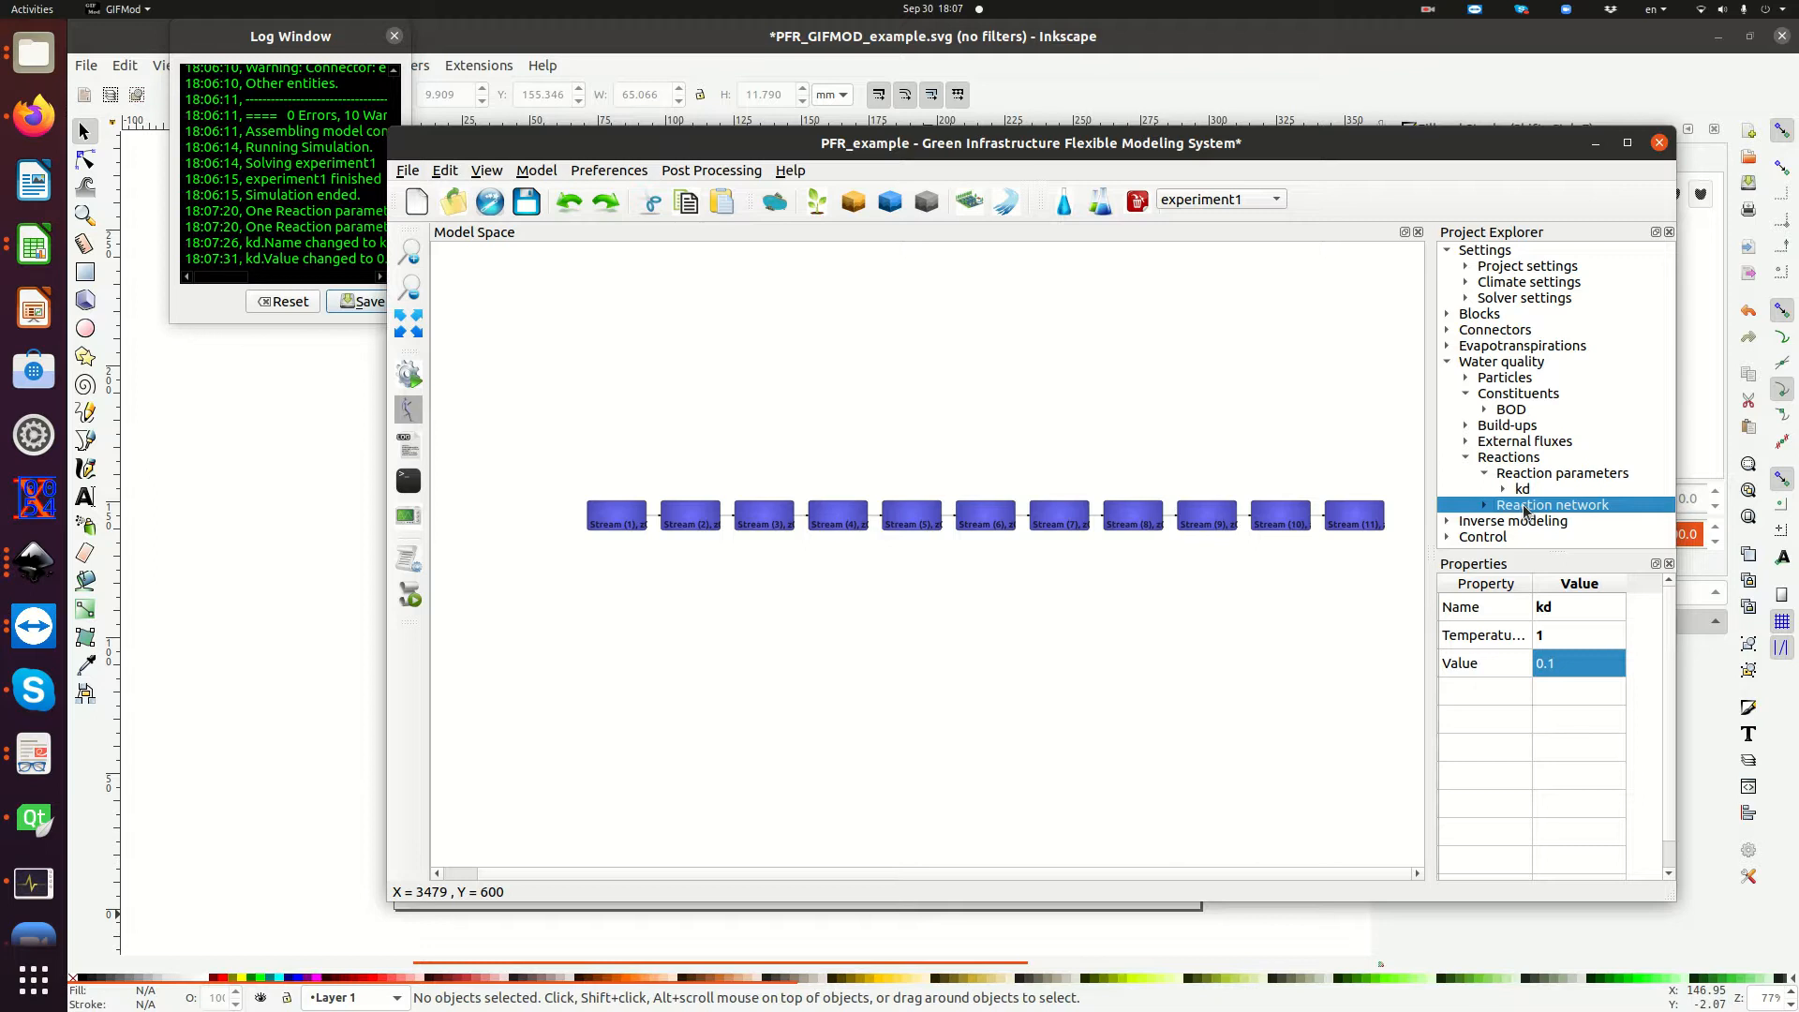
{"action": "right_click", "coordinate": [1517, 505]}
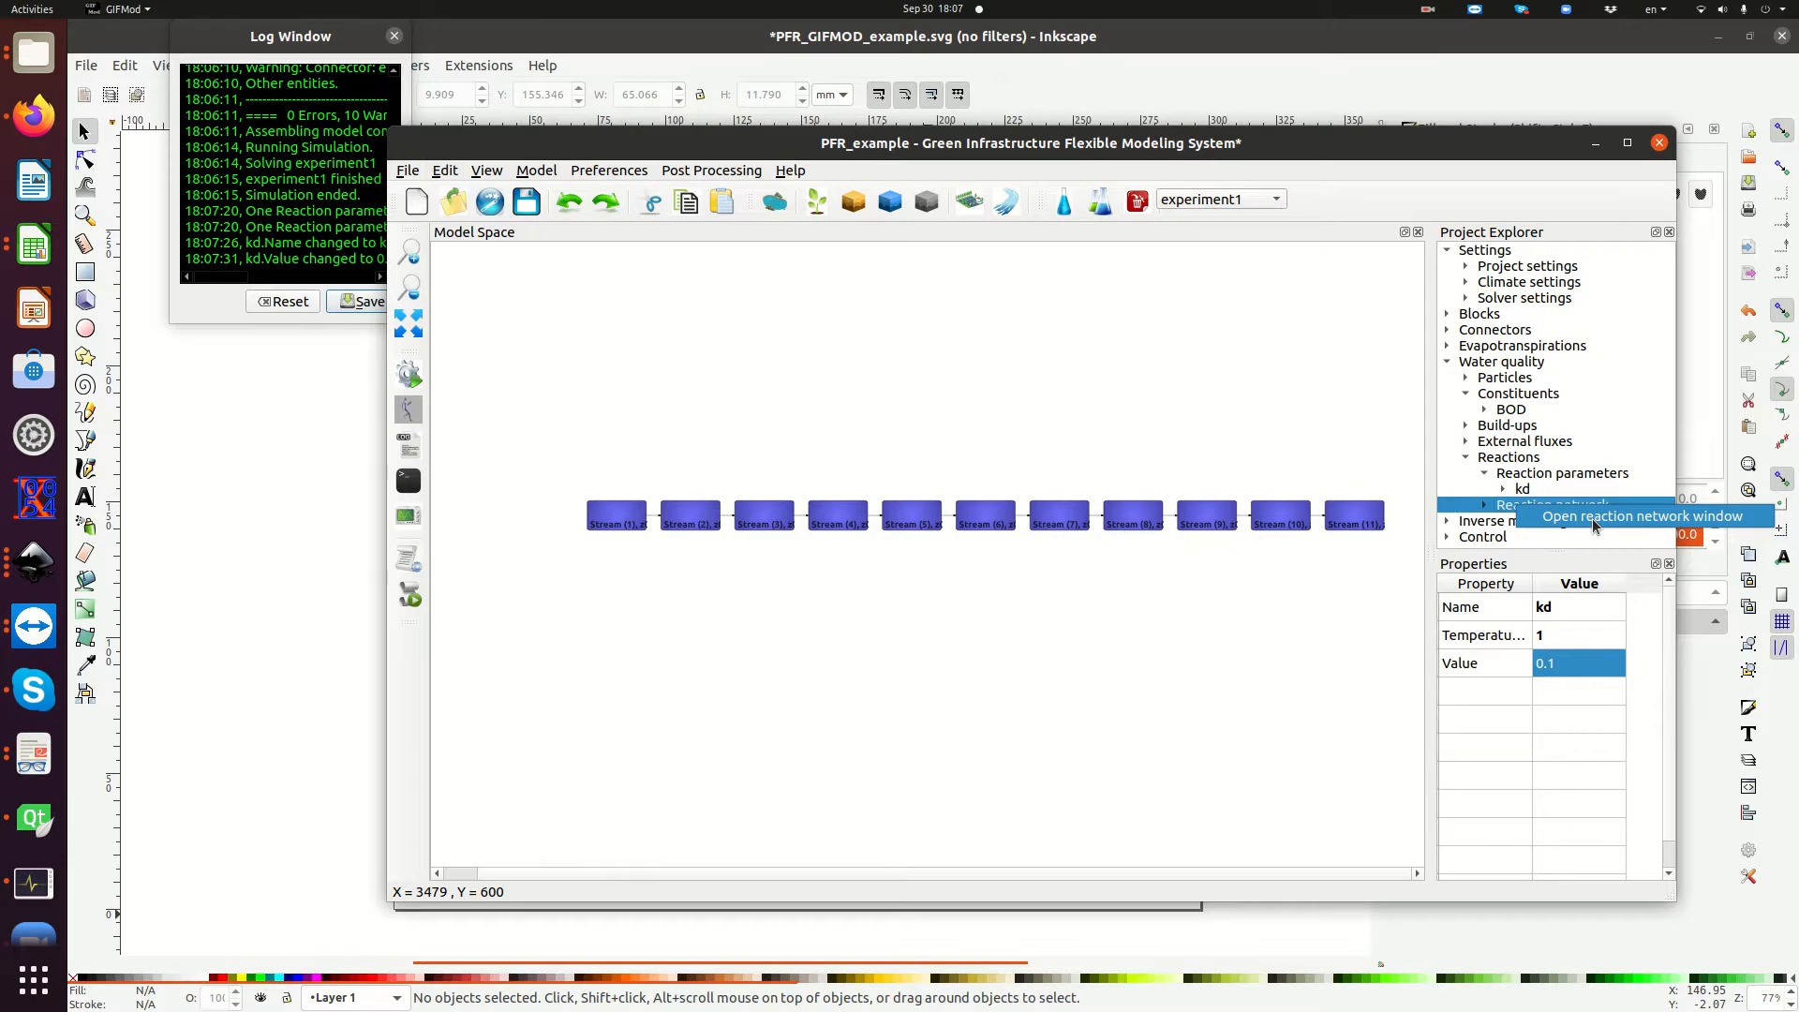
{"action": "left_click", "coordinate": [1593, 519]}
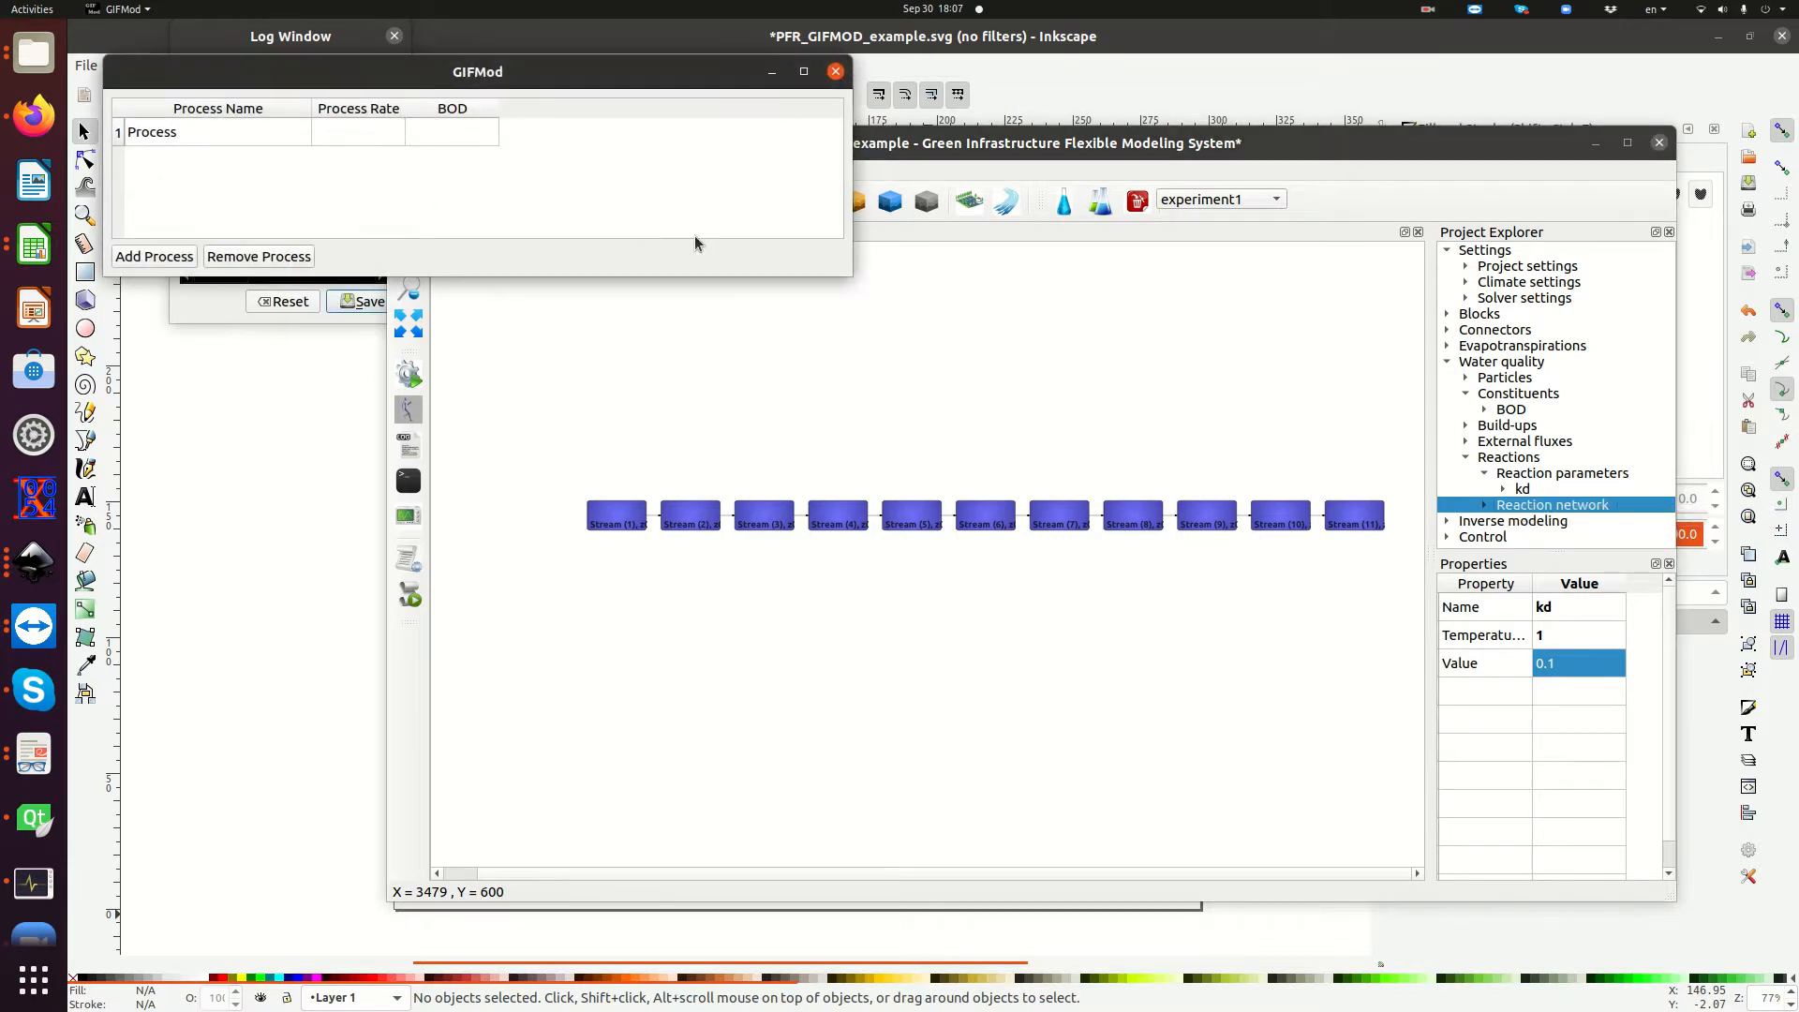
{"action": "left_click_drag", "start_coordinate": [405, 69], "coordinate": [878, 399]}
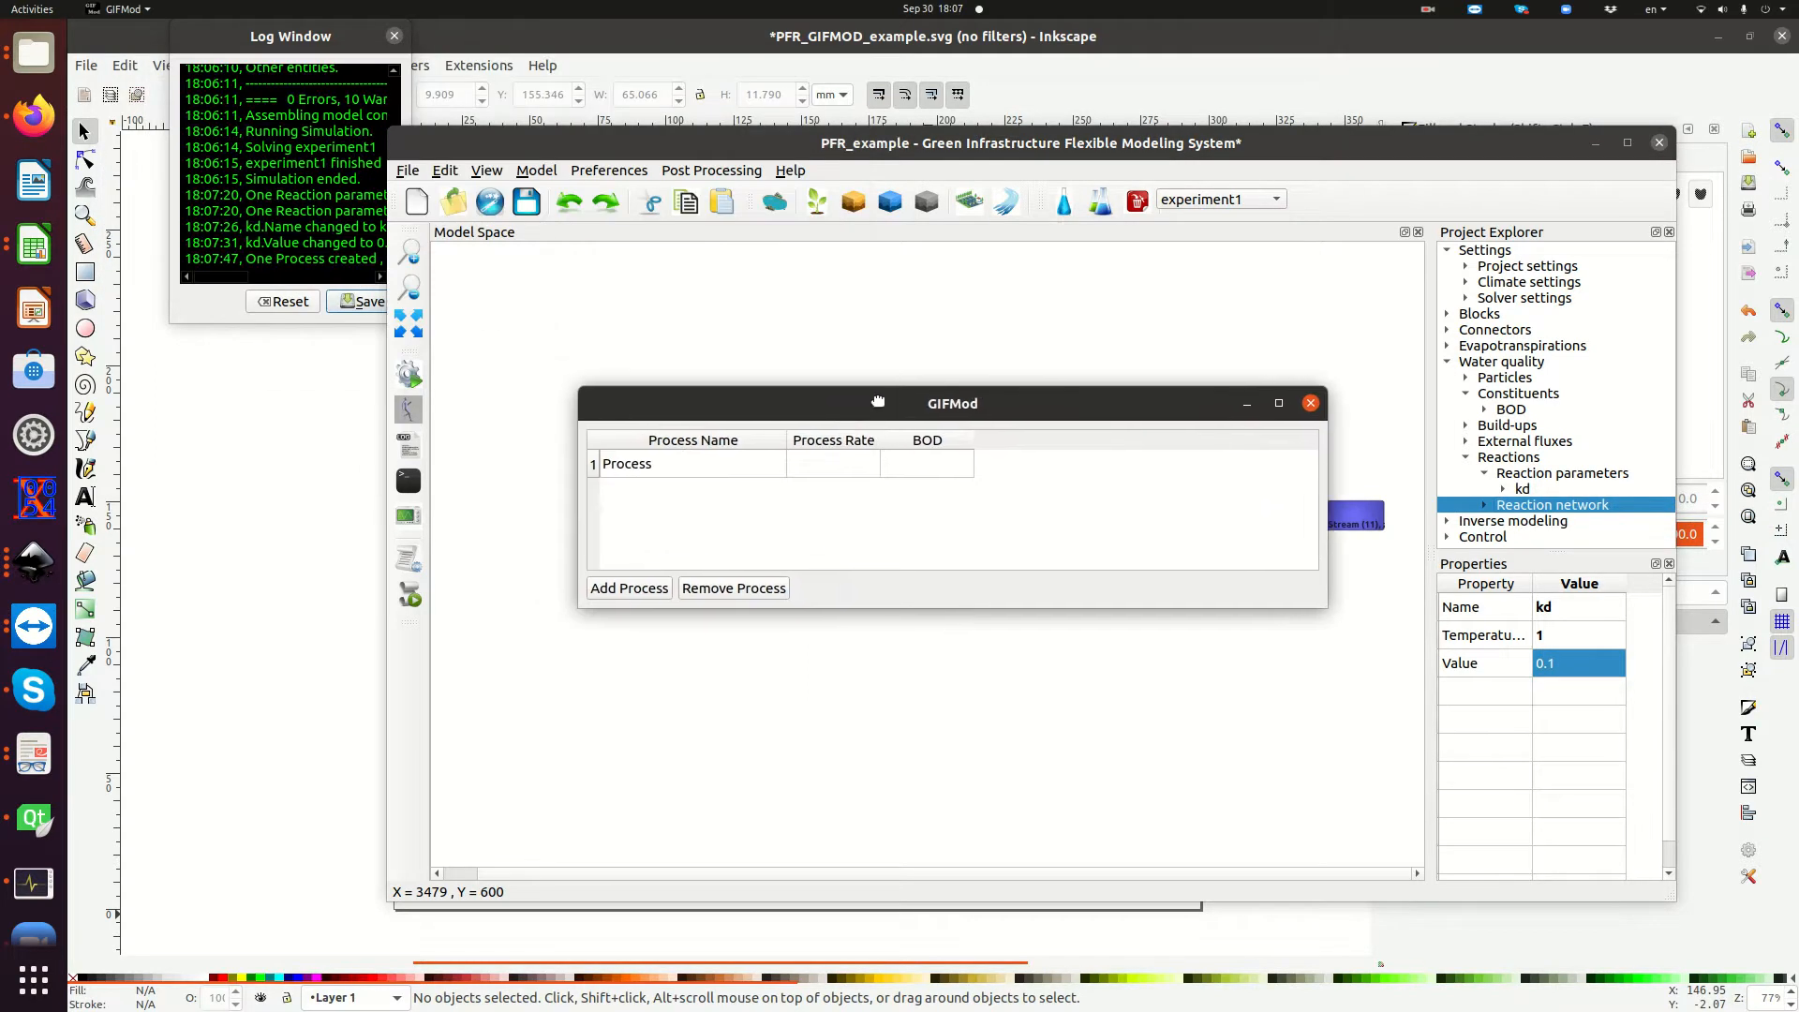
{"action": "double_click", "coordinate": [671, 463]}
{"action": "type", "text": "d"}
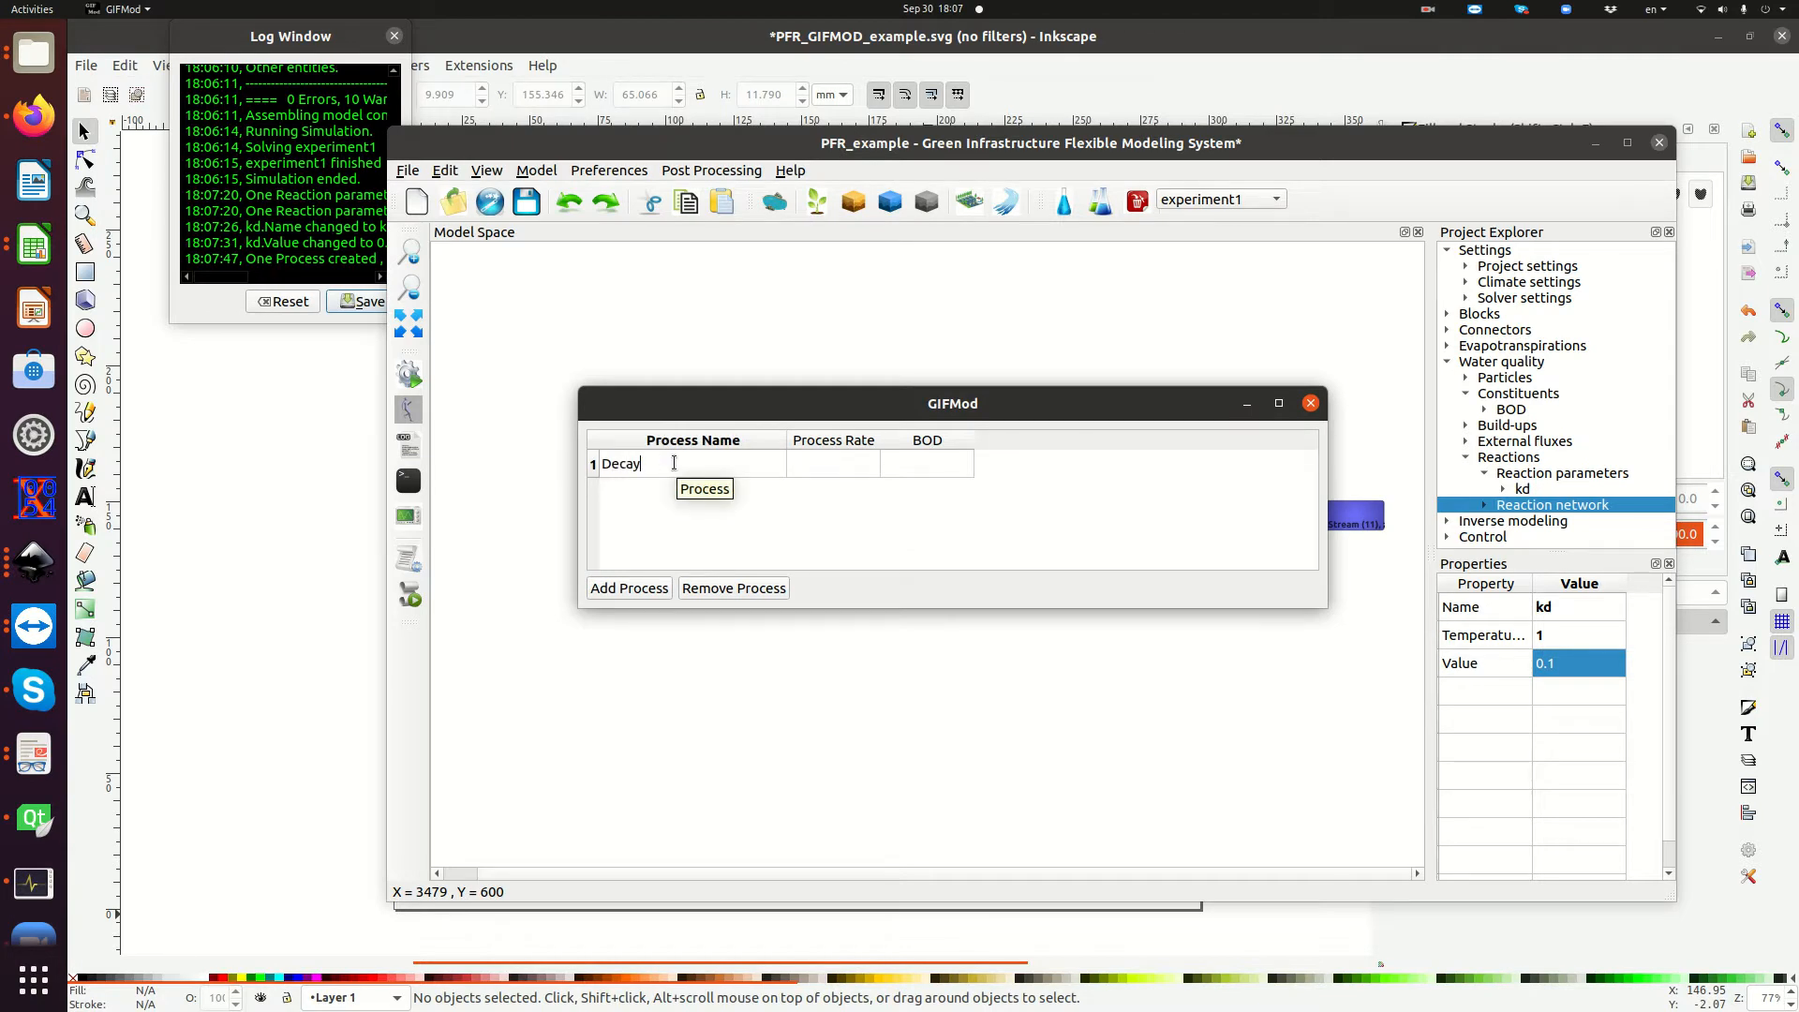
Set the Decay process rate to kd*BOD with a BOD coefficient of -1 and close the reaction network window.
{"action": "left_click", "coordinate": [823, 469]}
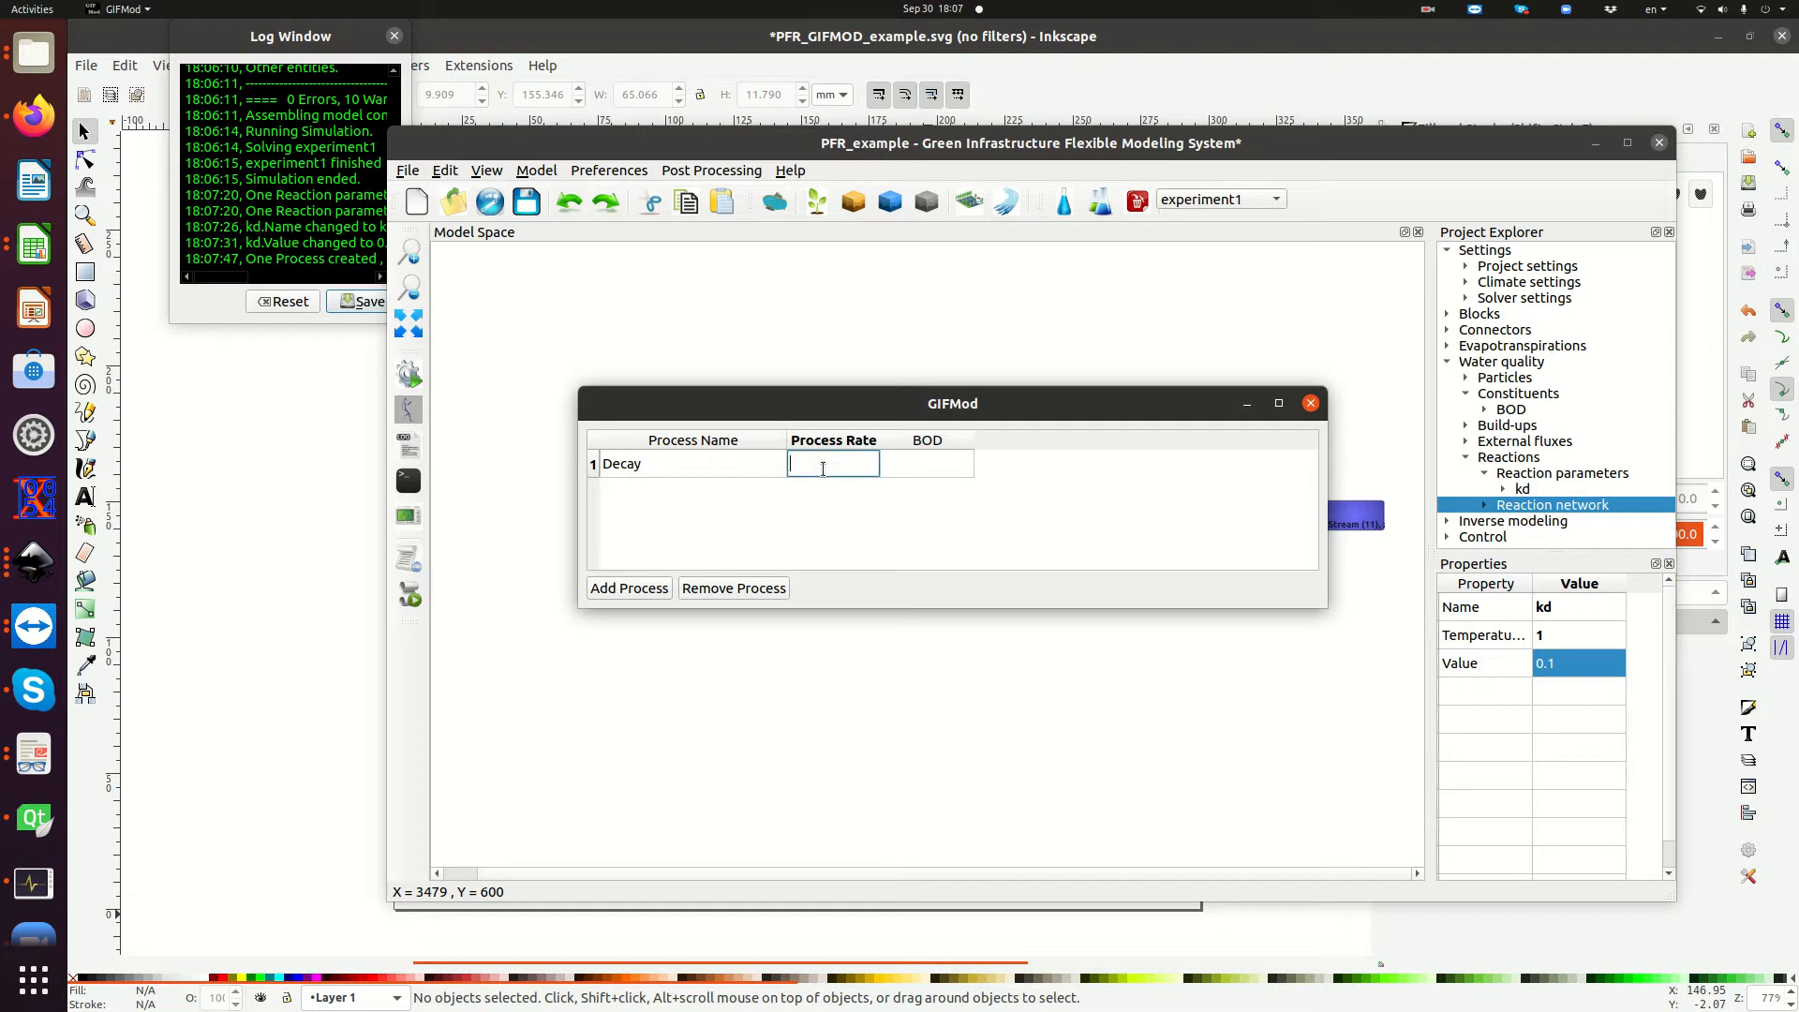
{"action": "type", "text": "kd*"}
{"action": "left_click", "coordinate": [813, 485]}
{"action": "left_click", "coordinate": [899, 466]}
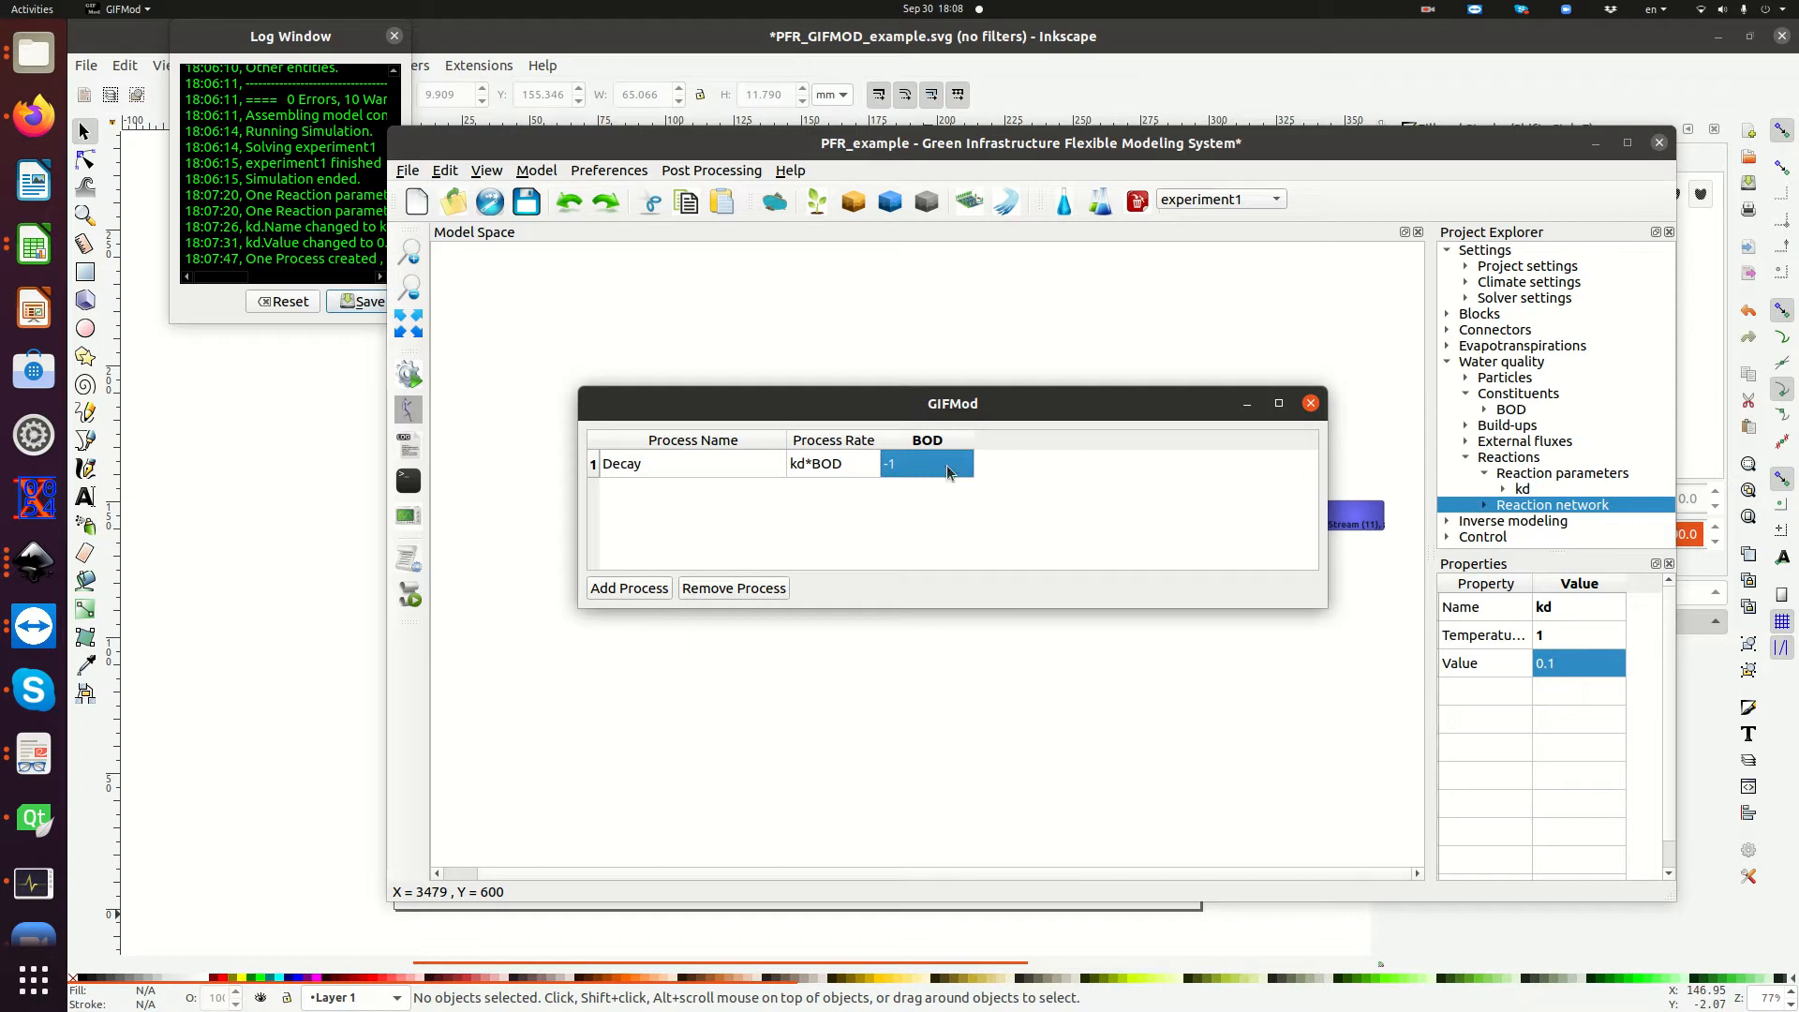
{"action": "left_click", "coordinate": [1310, 403]}
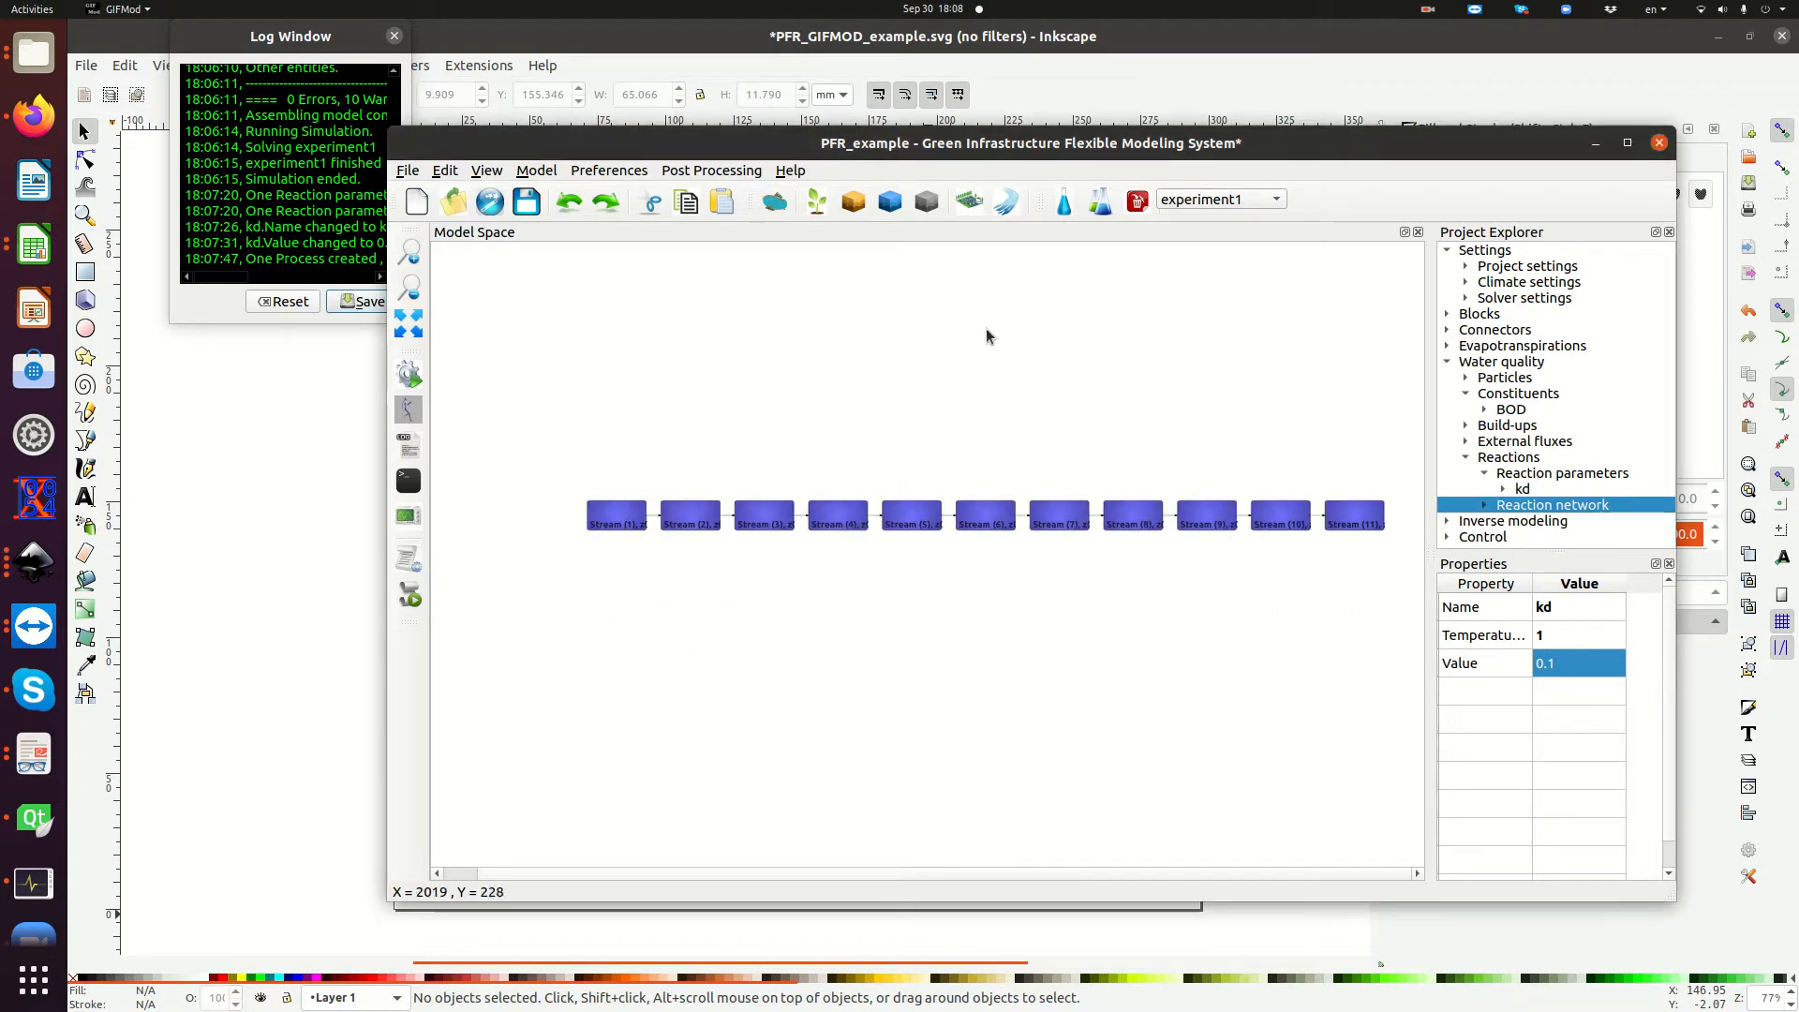
Save the project and run the forward simulation with the decay reaction, acknowledging its completion and closing the progress window.
{"action": "left_click", "coordinate": [527, 202]}
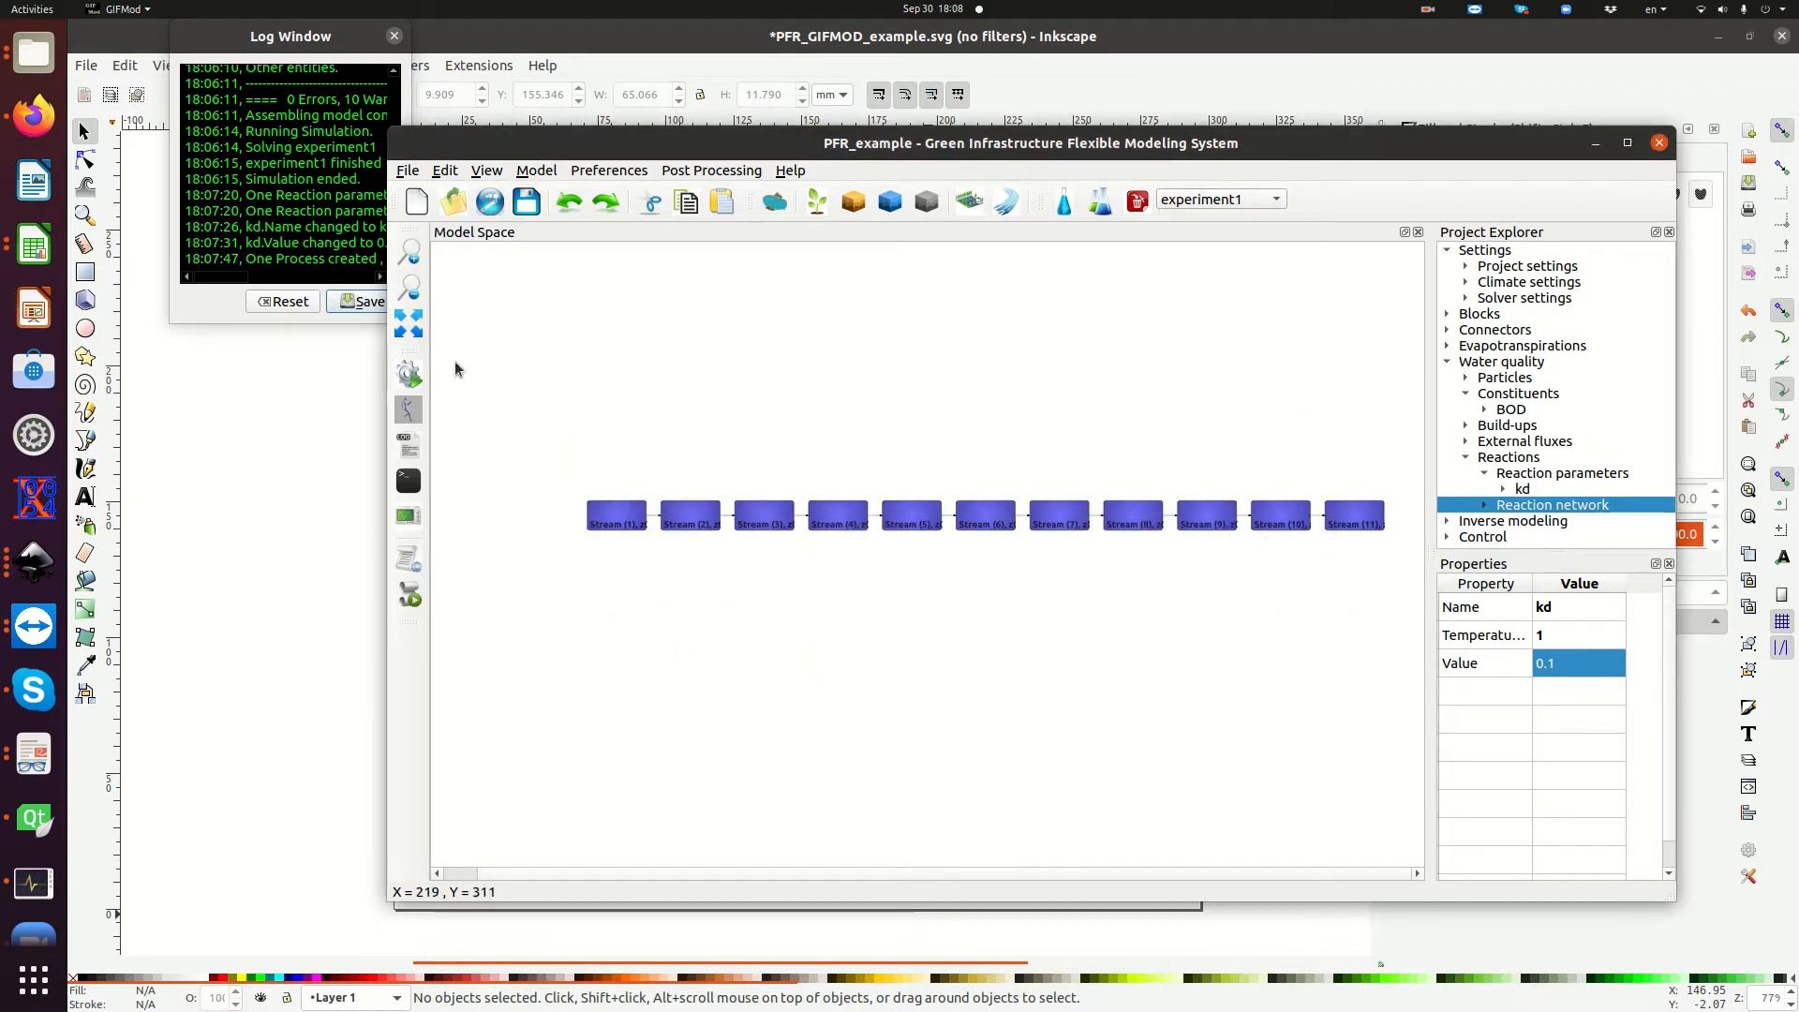
{"action": "left_click", "coordinate": [410, 374]}
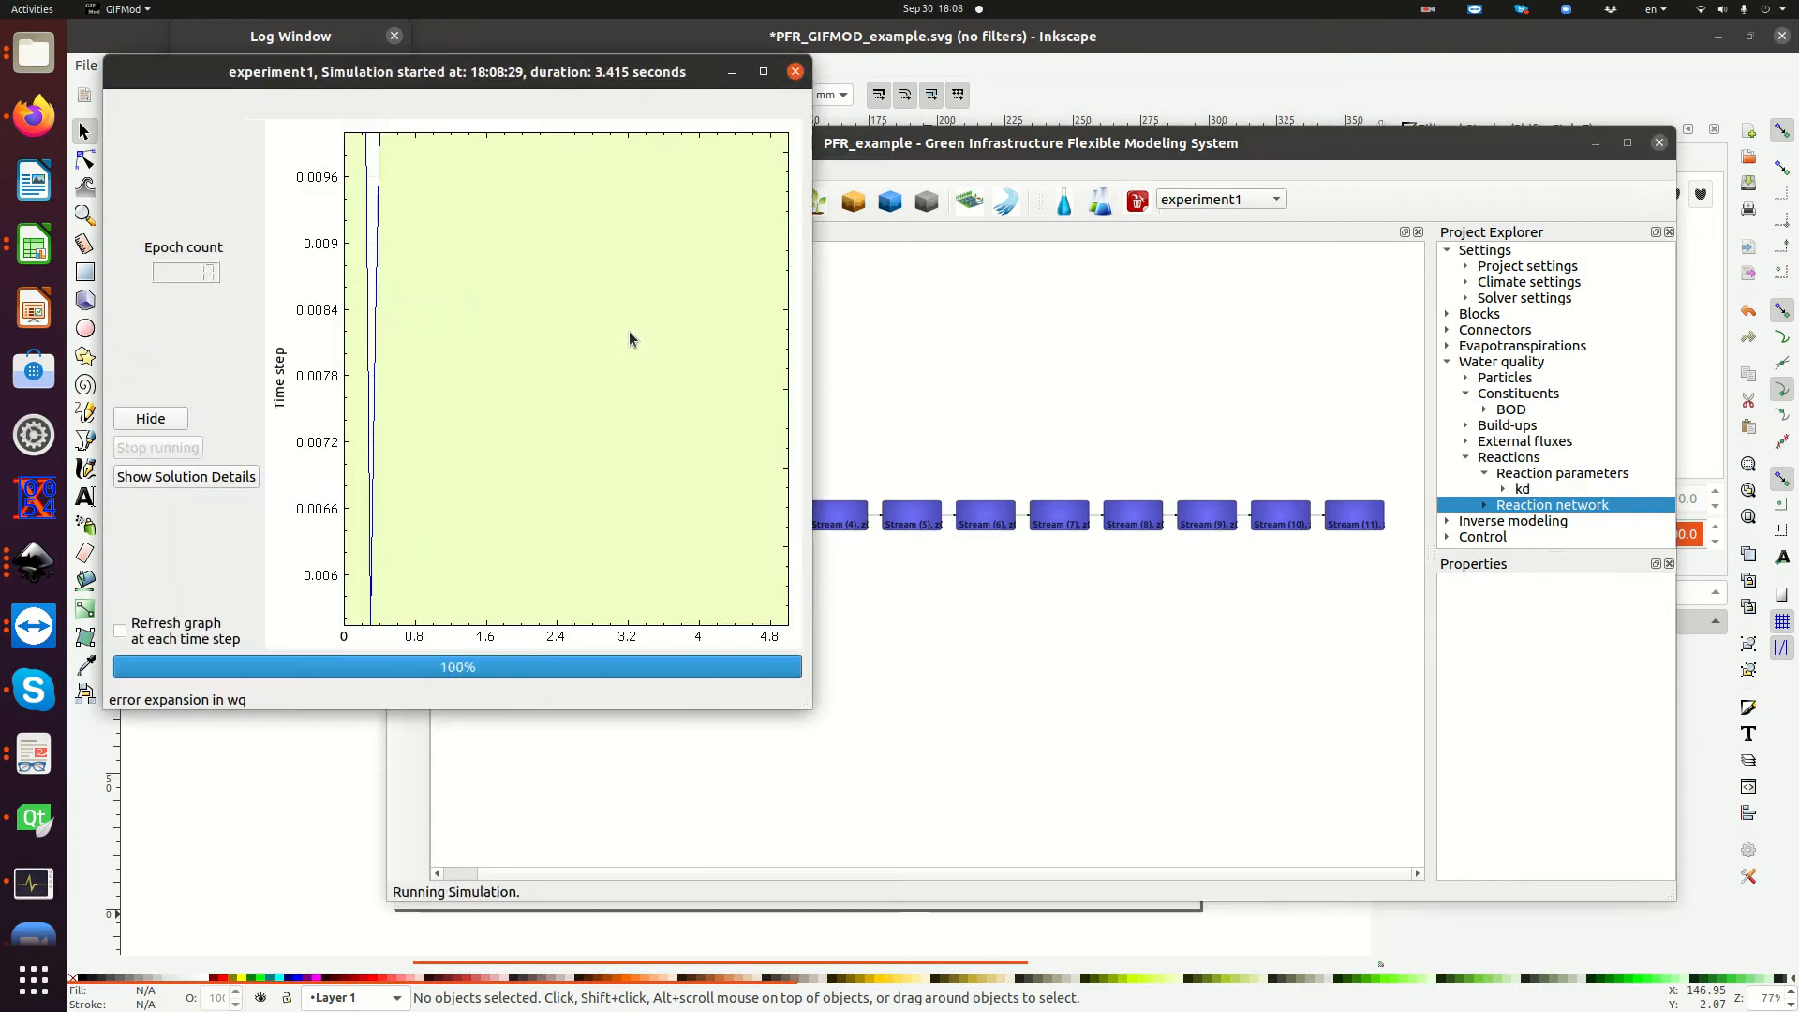
{"action": "left_click", "coordinate": [541, 431]}
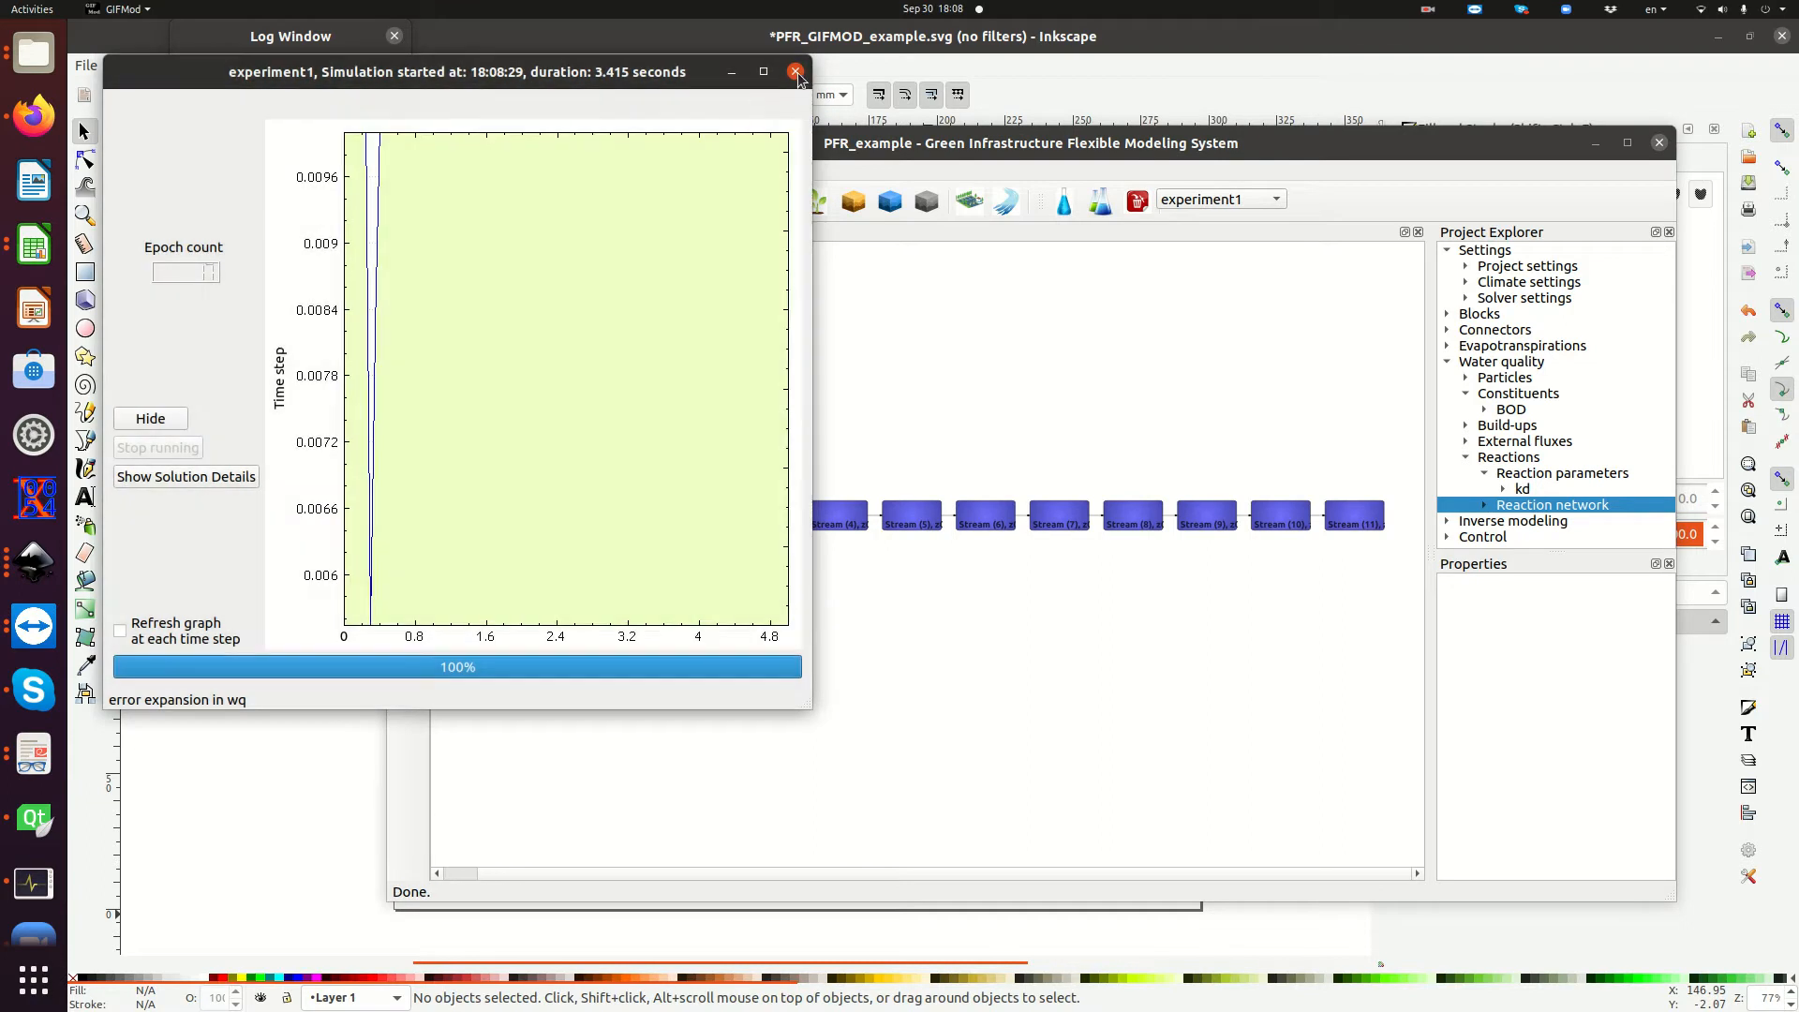
{"action": "left_click", "coordinate": [795, 71]}
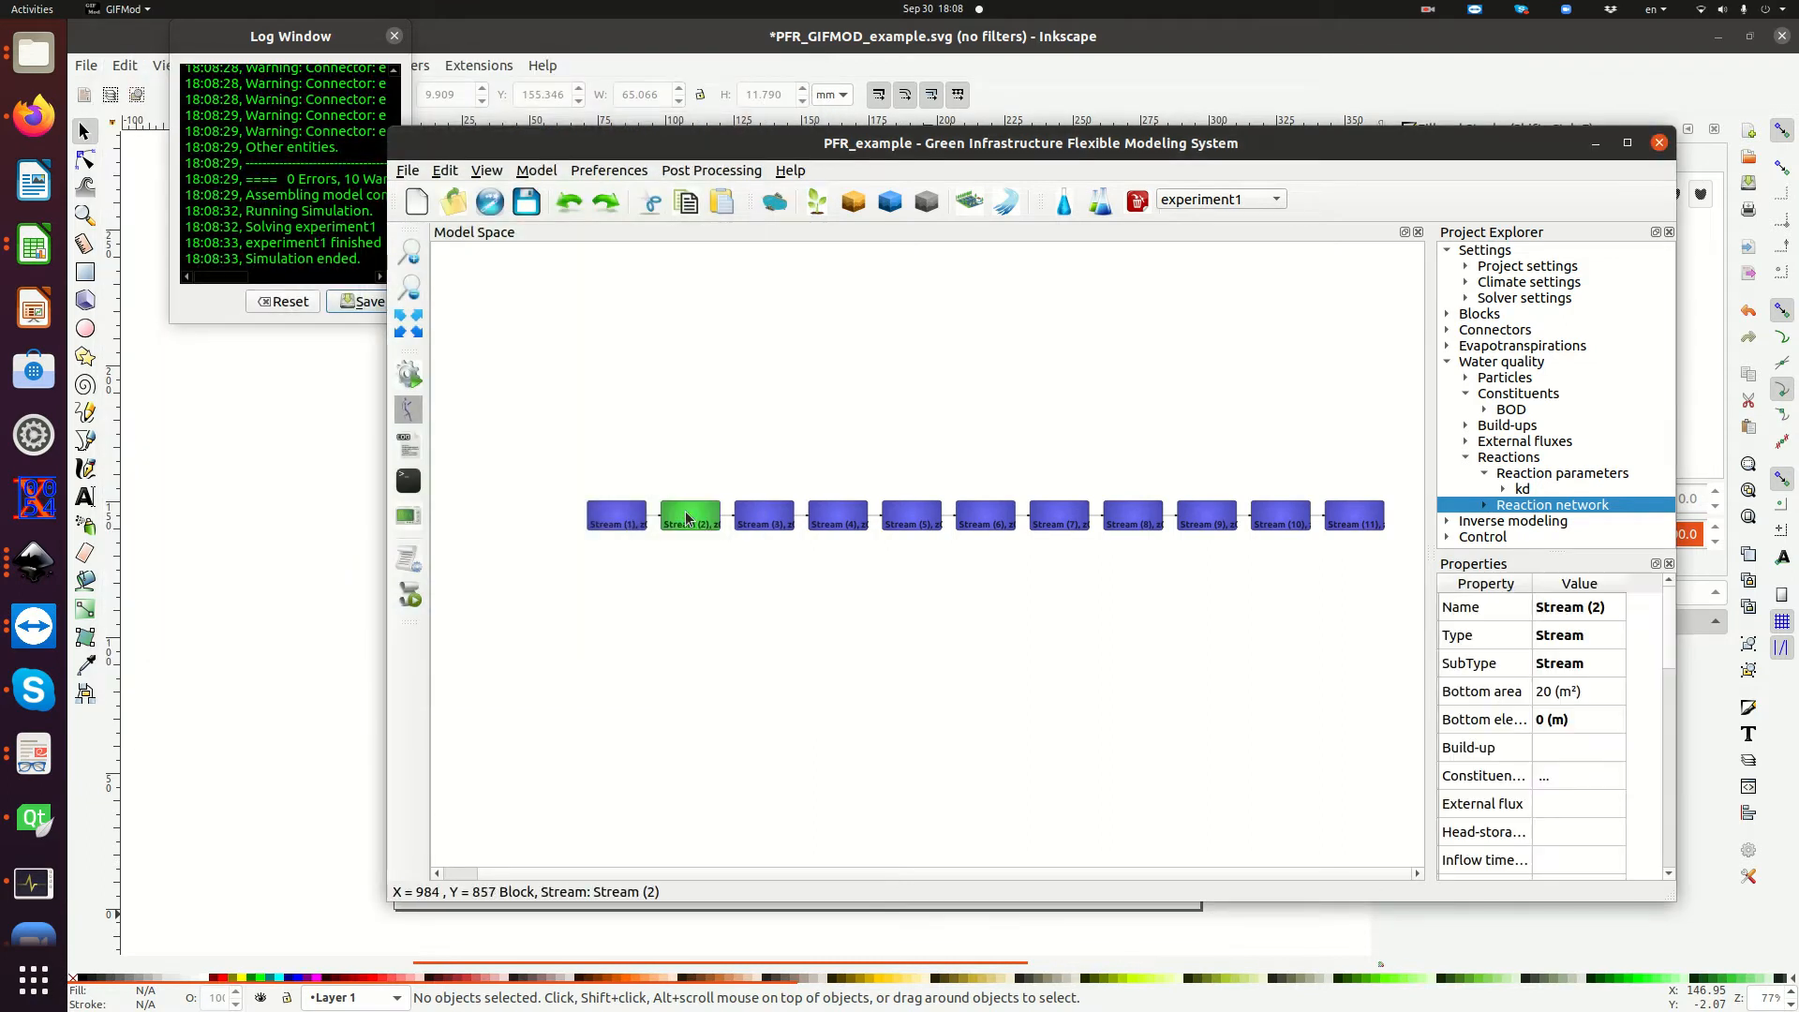
Plot the simulated BOD concentration in the Stream (2) block and move the plot window lower, clear of the top of the screen.
{"action": "right_click", "coordinate": [684, 511]}
{"action": "mouse_move", "coordinate": [928, 618]}
{"action": "left_click", "coordinate": [672, 519]}
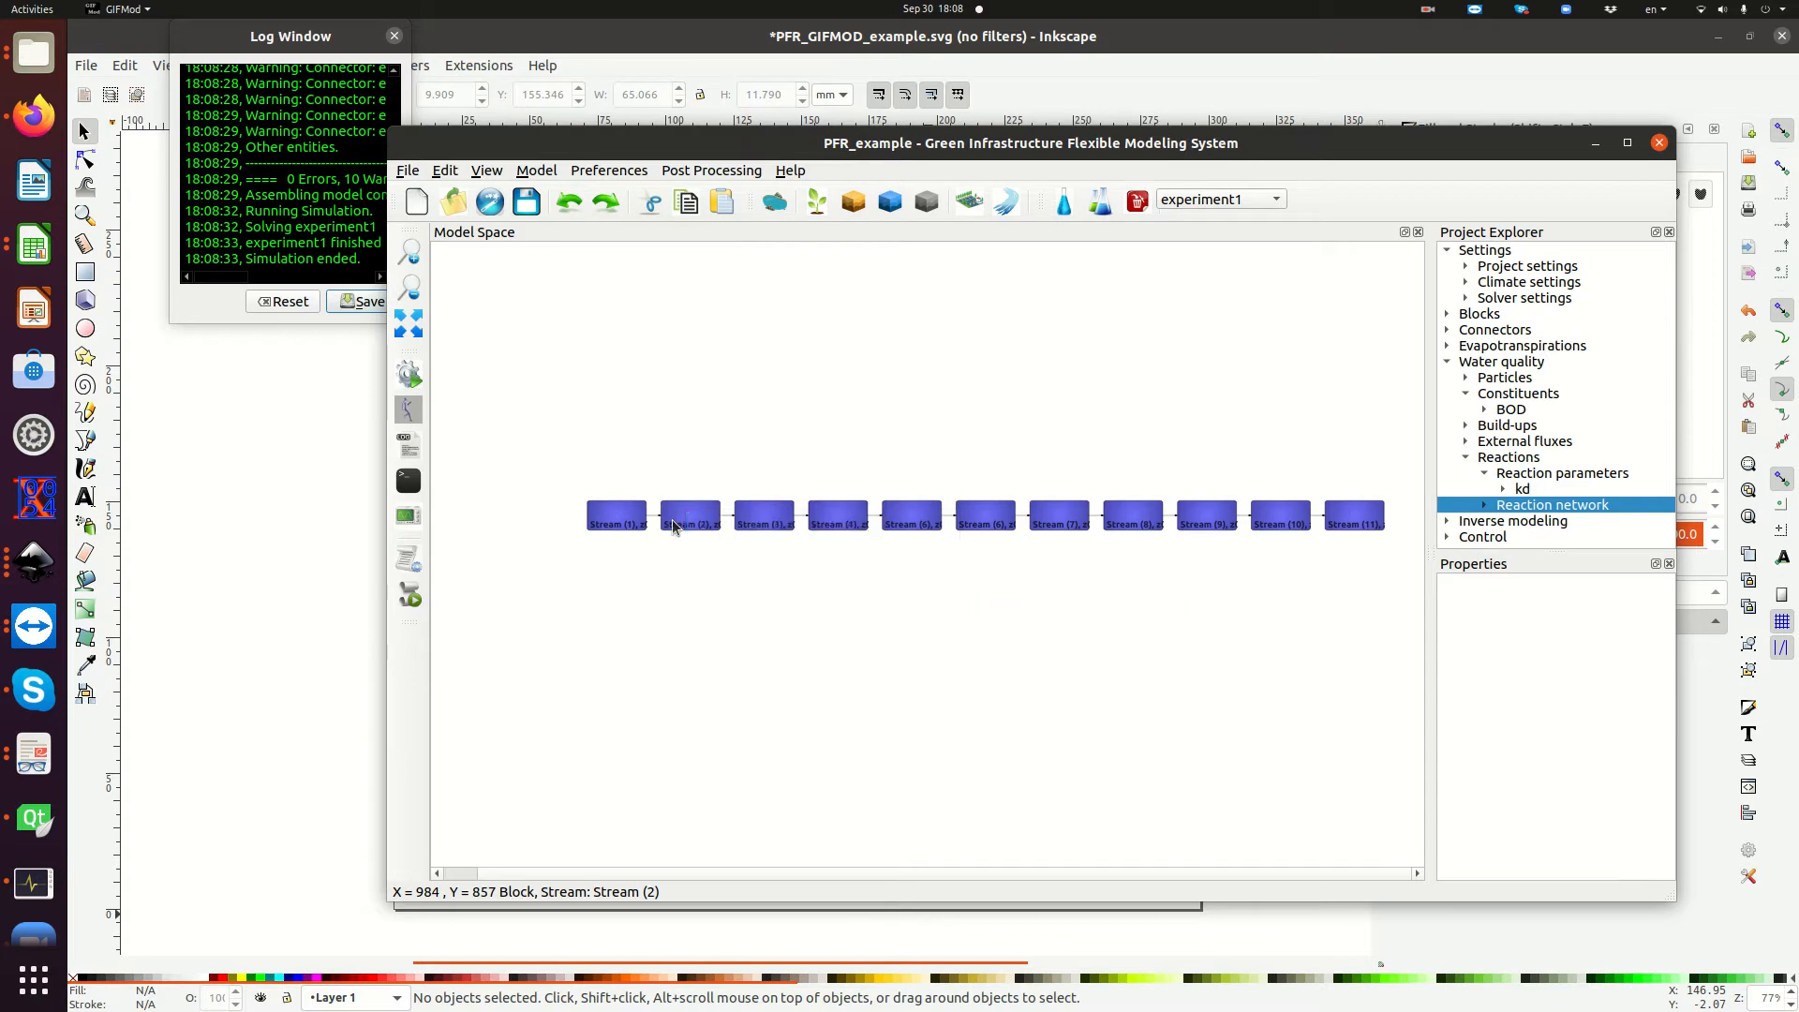
{"action": "left_click", "coordinate": [677, 517]}
{"action": "right_click", "coordinate": [685, 524]}
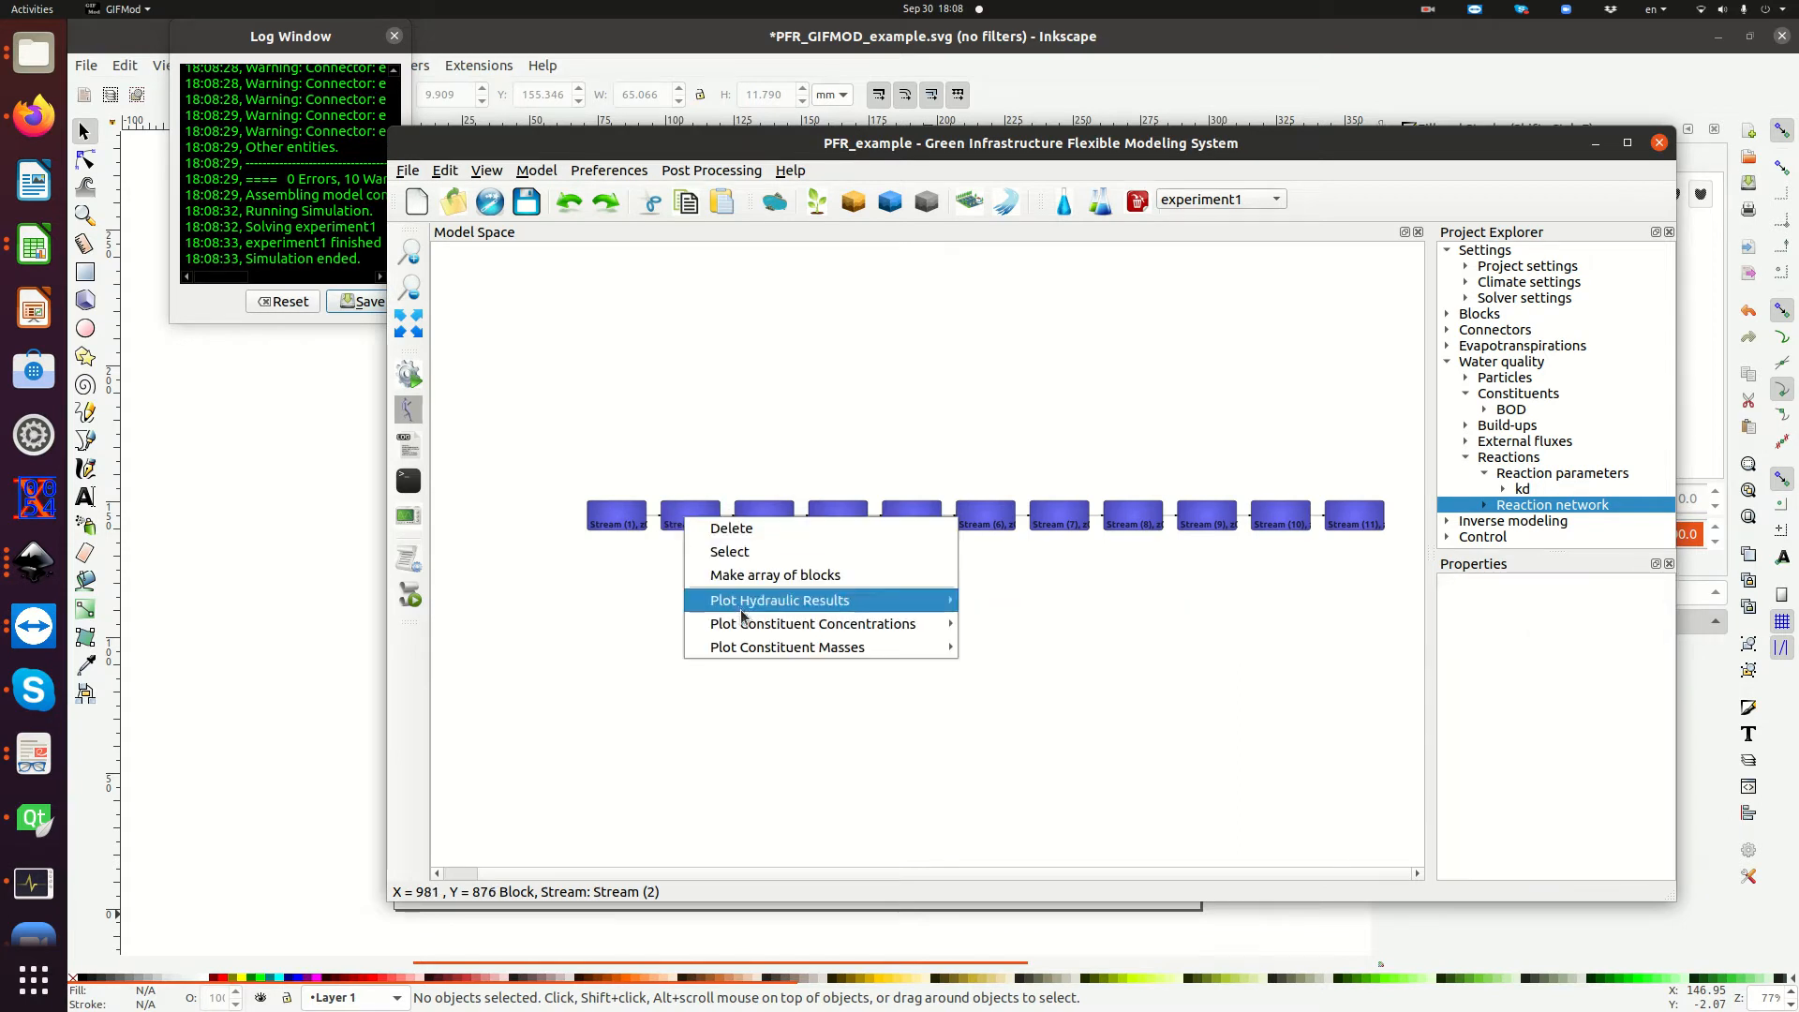
{"action": "left_click", "coordinate": [979, 624]}
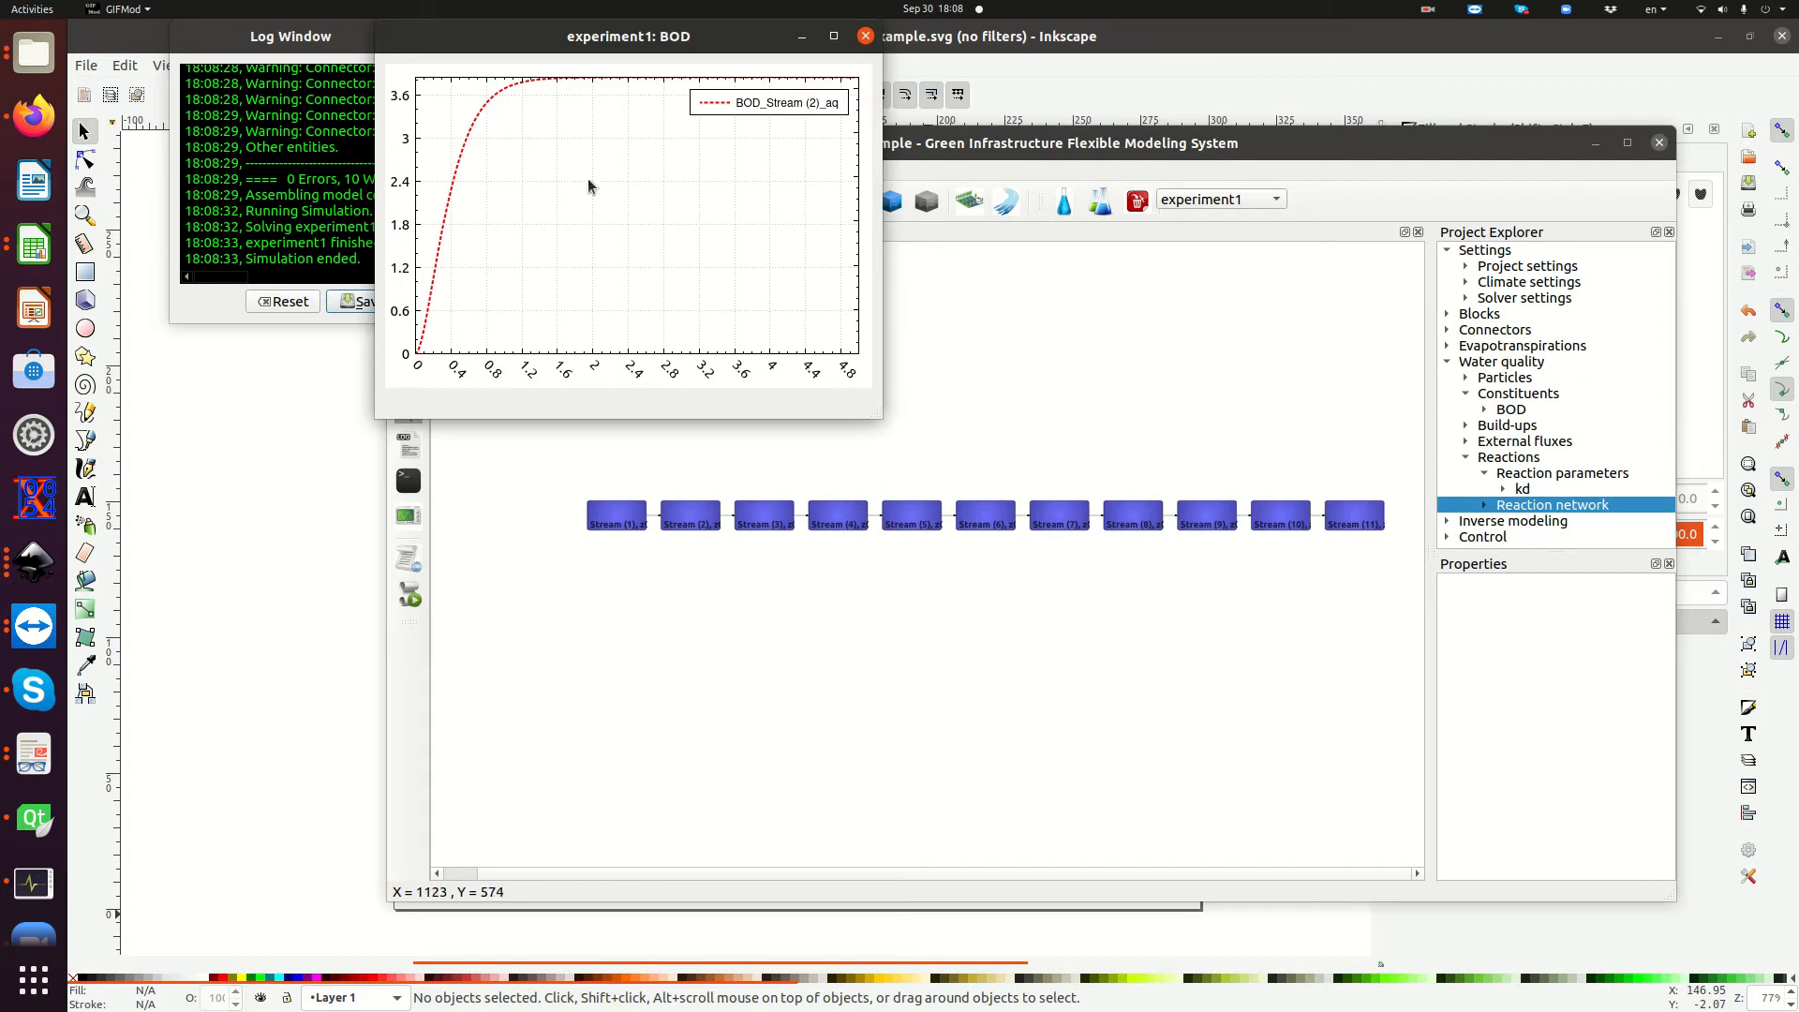
{"action": "left_click_drag", "start_coordinate": [569, 42], "coordinate": [567, 124]}
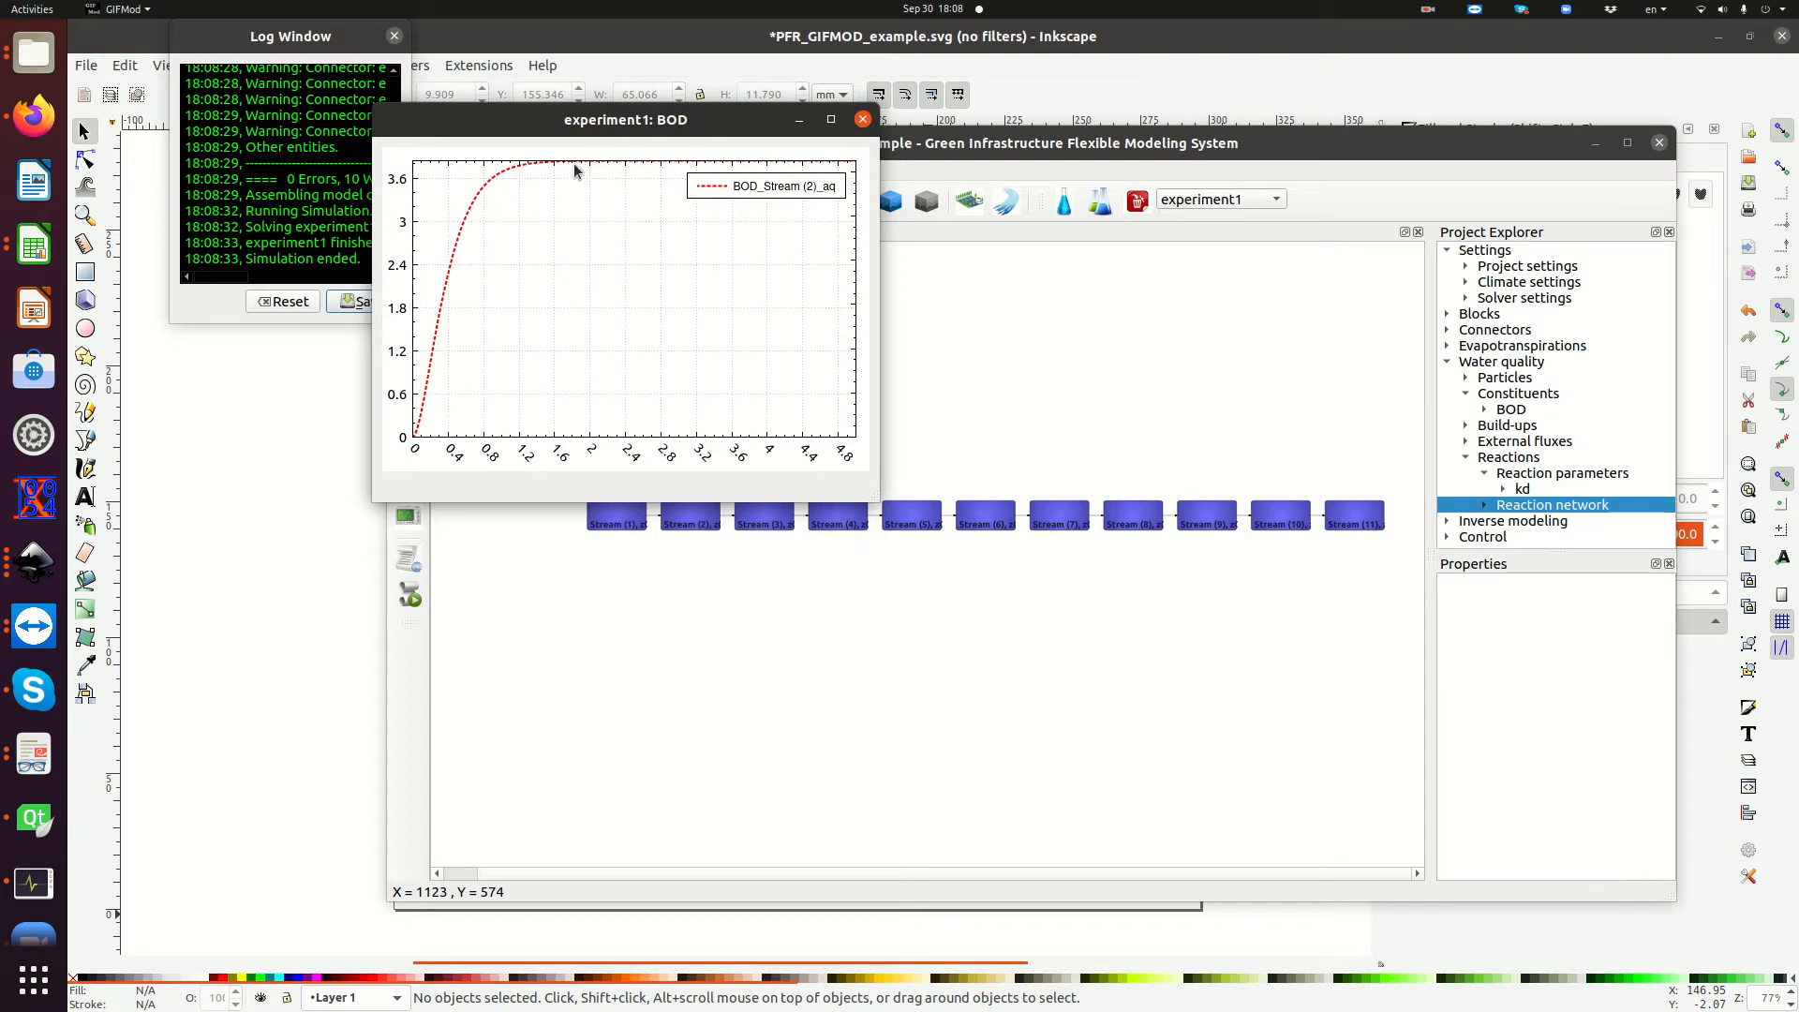
Plot the simulated BOD concentration in the Stream (6) block and place its window so both plots can be reached.
{"action": "right_click", "coordinate": [993, 524]}
{"action": "mouse_move", "coordinate": [1050, 625]}
{"action": "left_click", "coordinate": [1297, 630]}
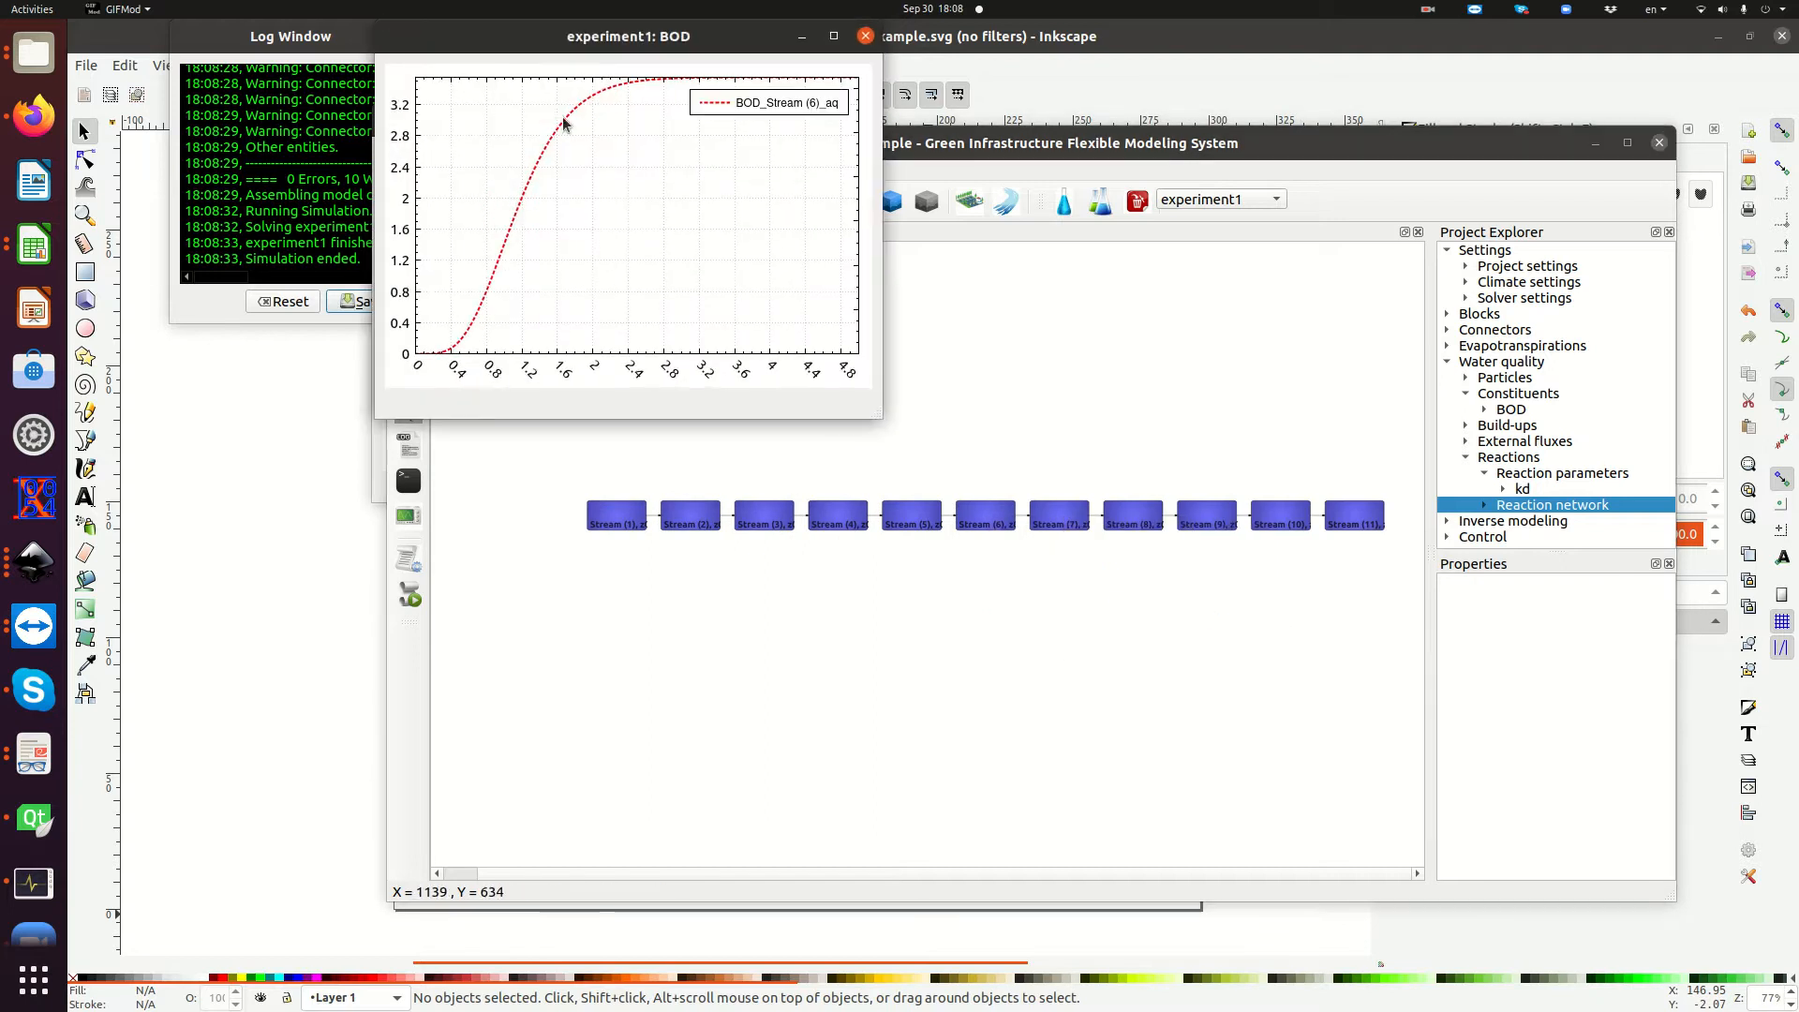
{"action": "left_click_drag", "start_coordinate": [564, 49], "coordinate": [691, 281]}
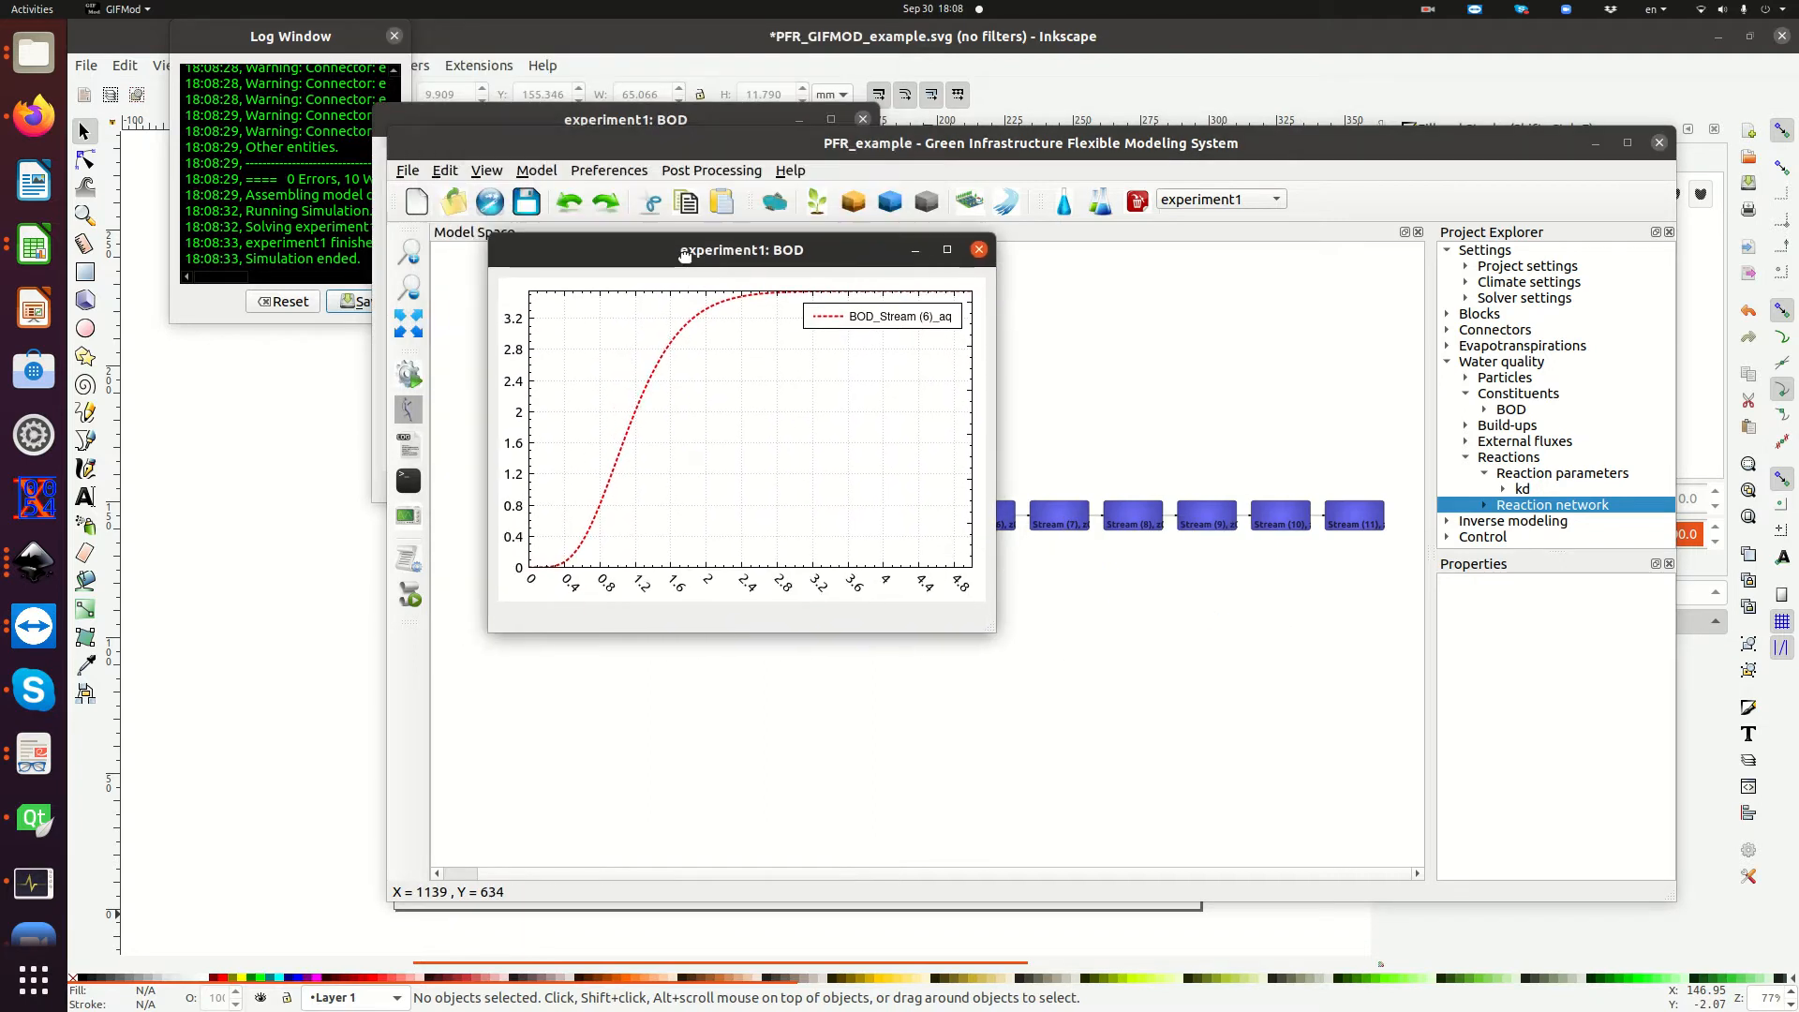
Copy the BOD curve from the Stream (6) plot and paste it into the Stream (2) plot for comparison.
{"action": "left_click", "coordinate": [641, 117]}
{"action": "right_click", "coordinate": [909, 457]}
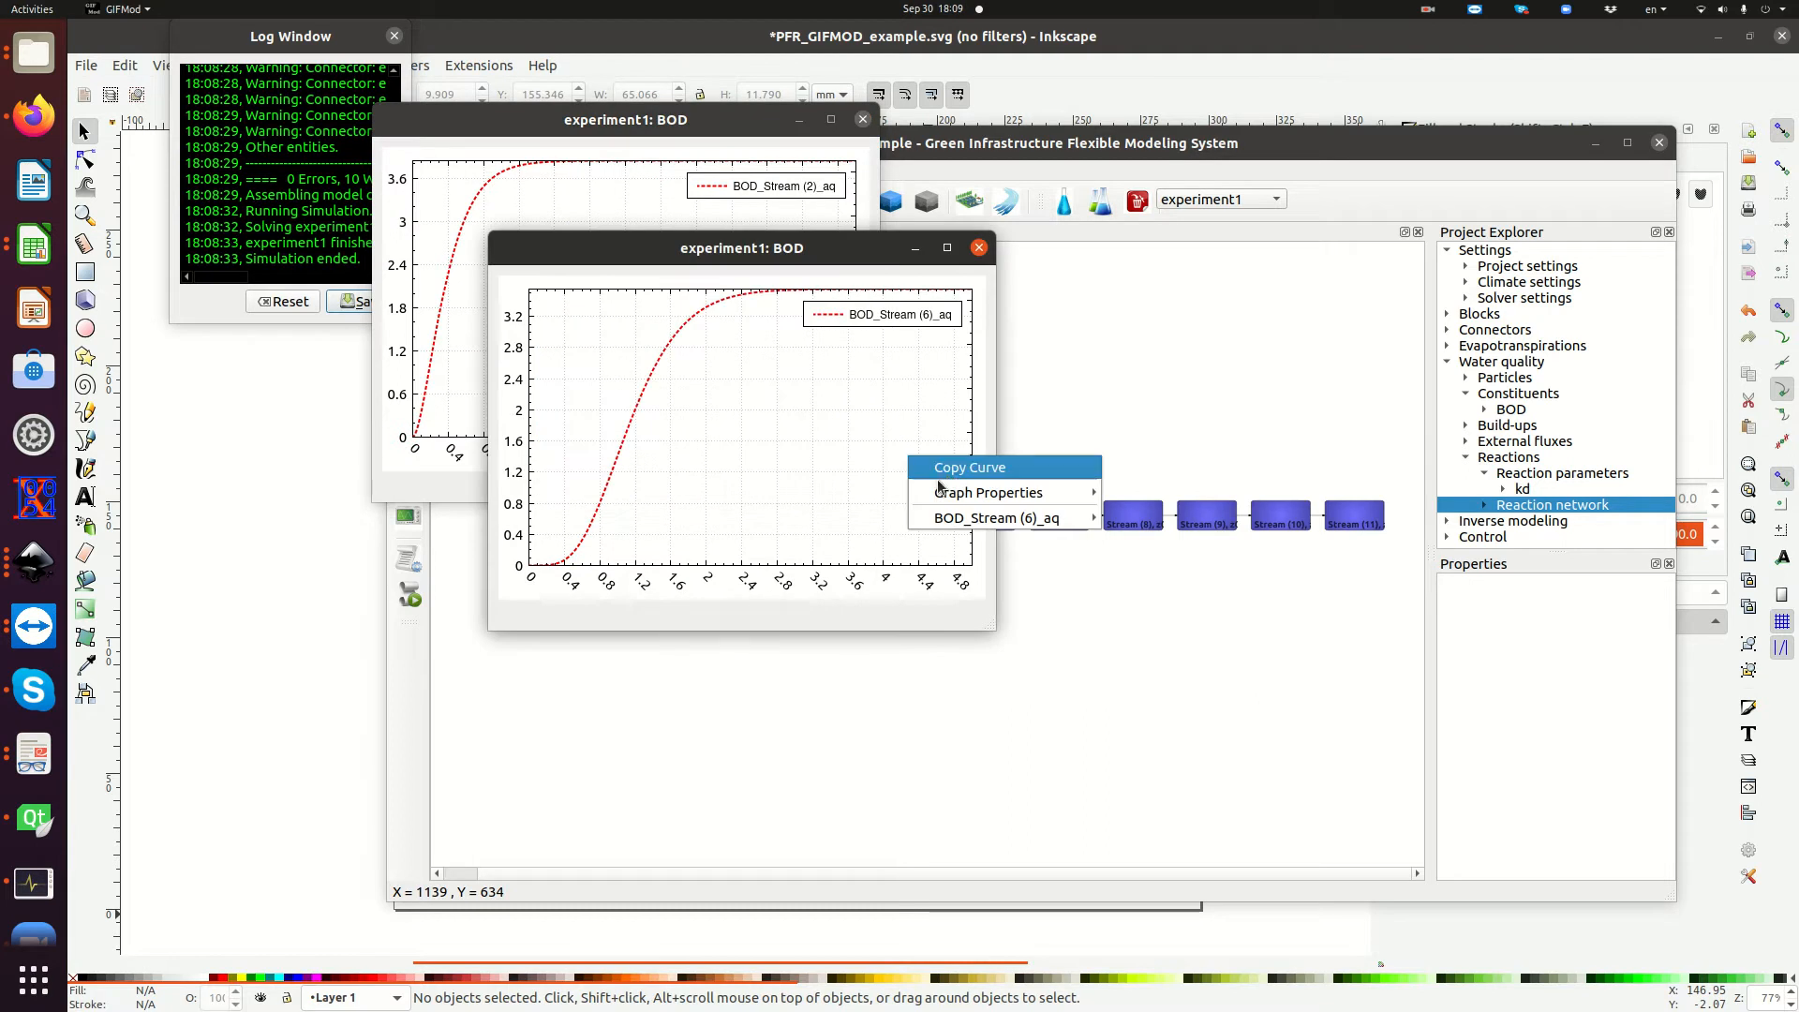
{"action": "left_click", "coordinate": [948, 480]}
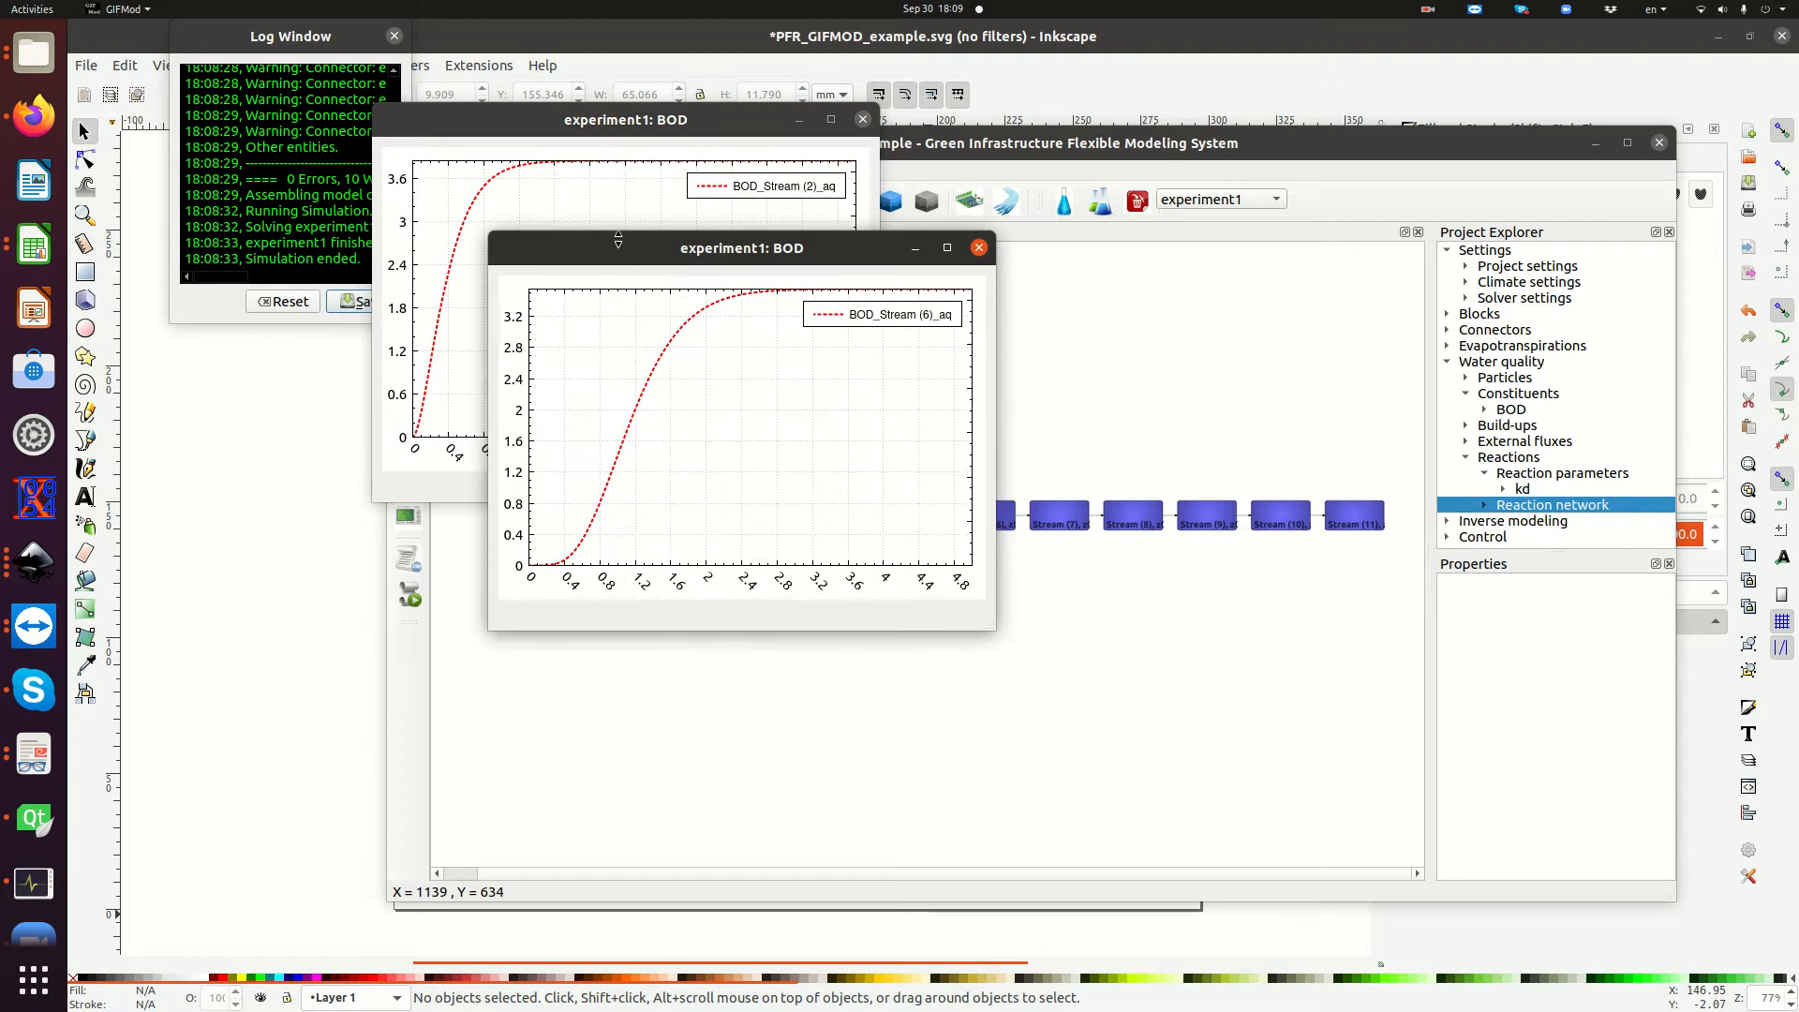
{"action": "left_click", "coordinate": [599, 206]}
{"action": "right_click", "coordinate": [599, 206]}
{"action": "left_click", "coordinate": [636, 240]}
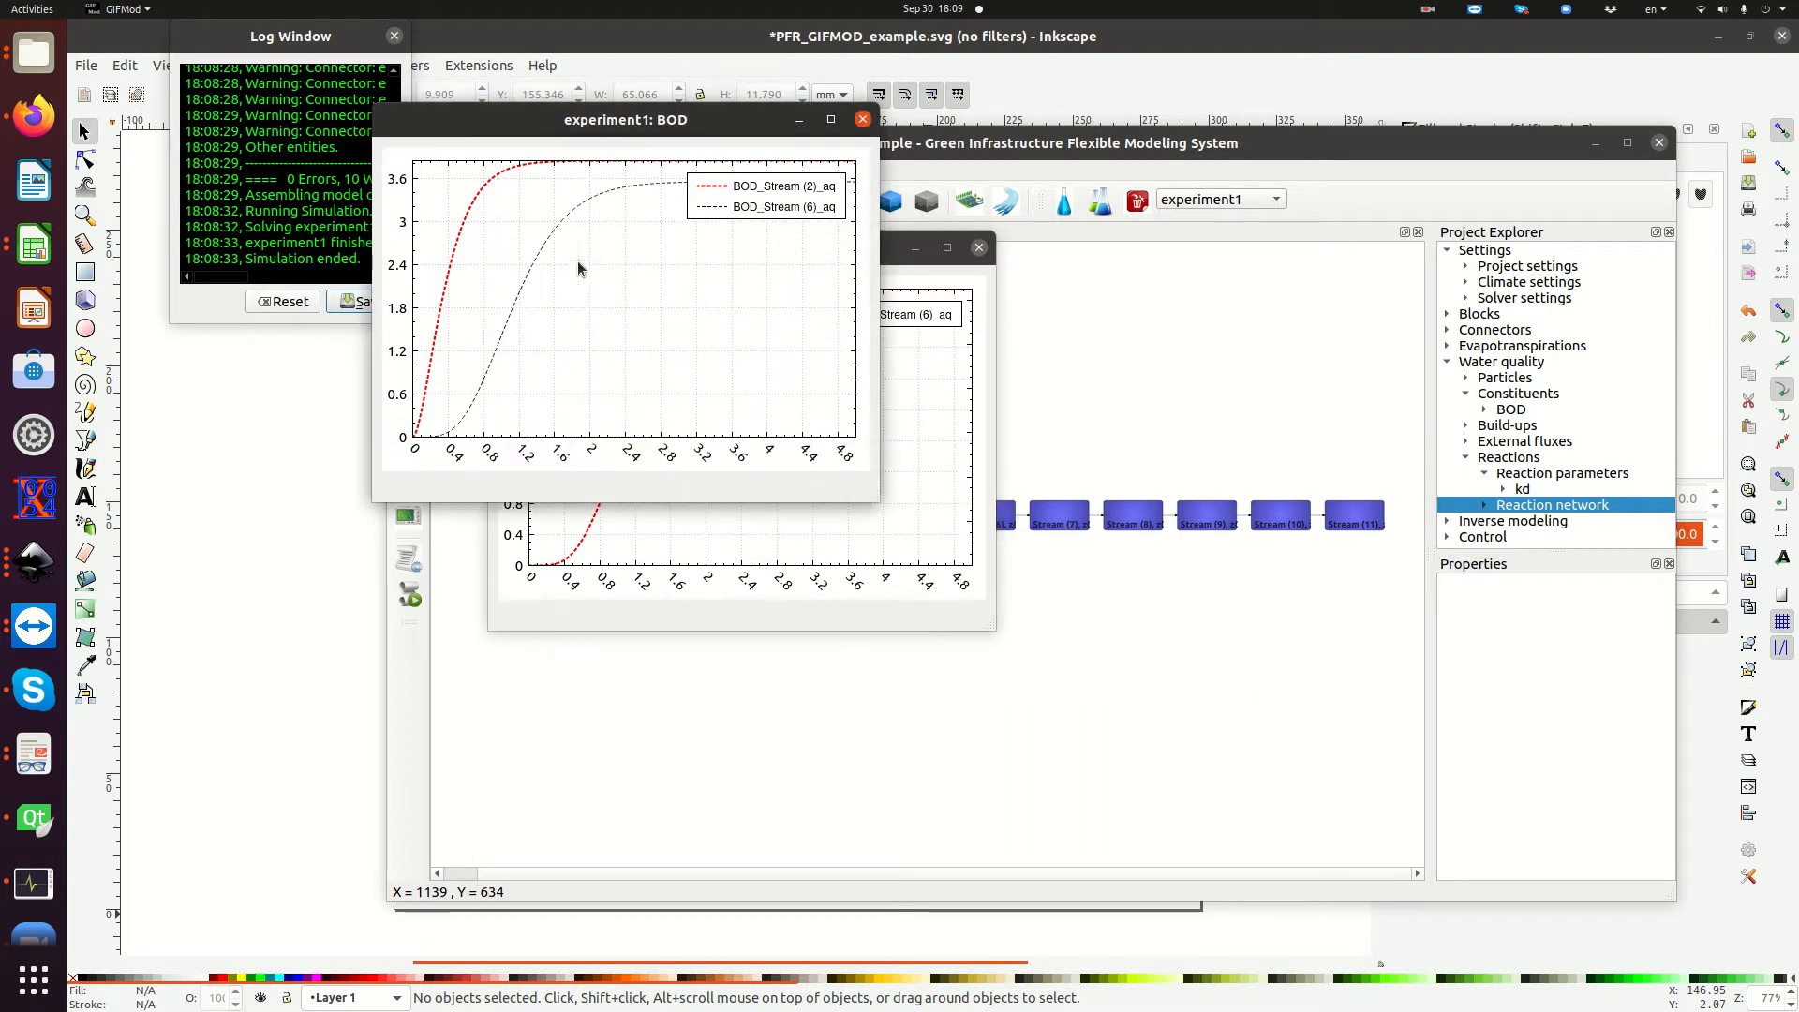
{"action": "right_click", "coordinate": [715, 281]}
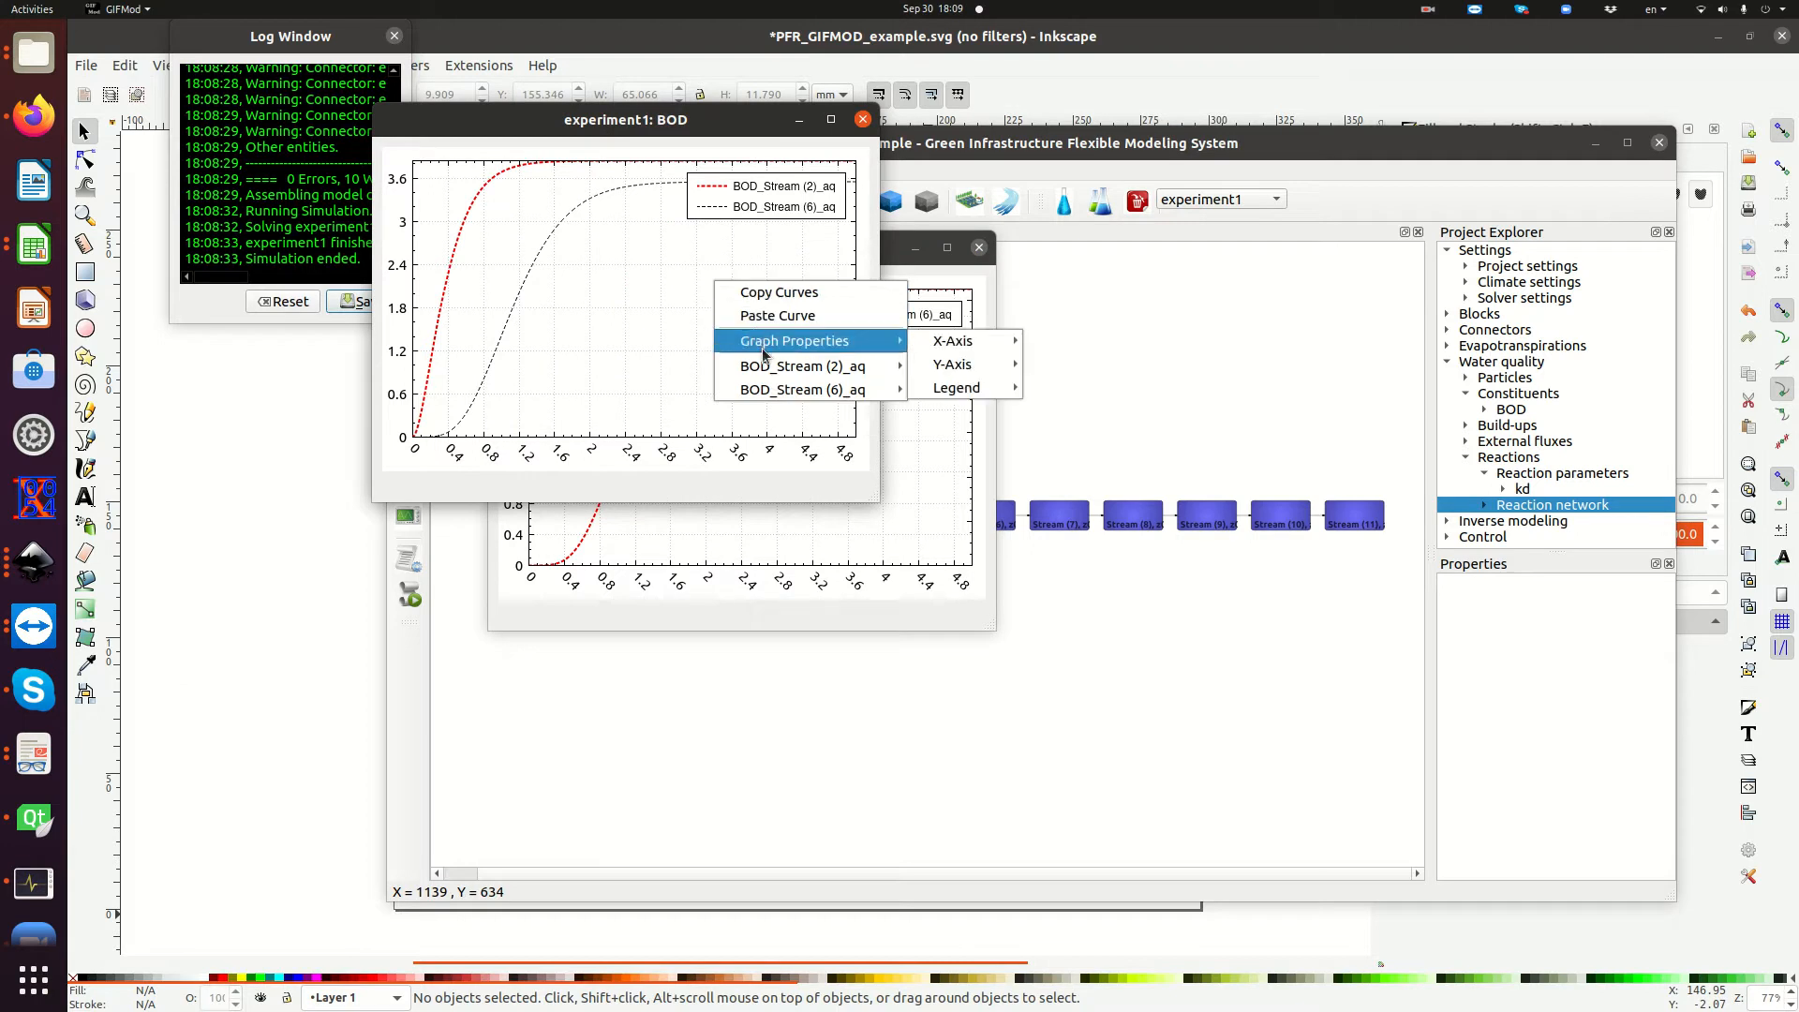
{"action": "left_click", "coordinate": [633, 297]}
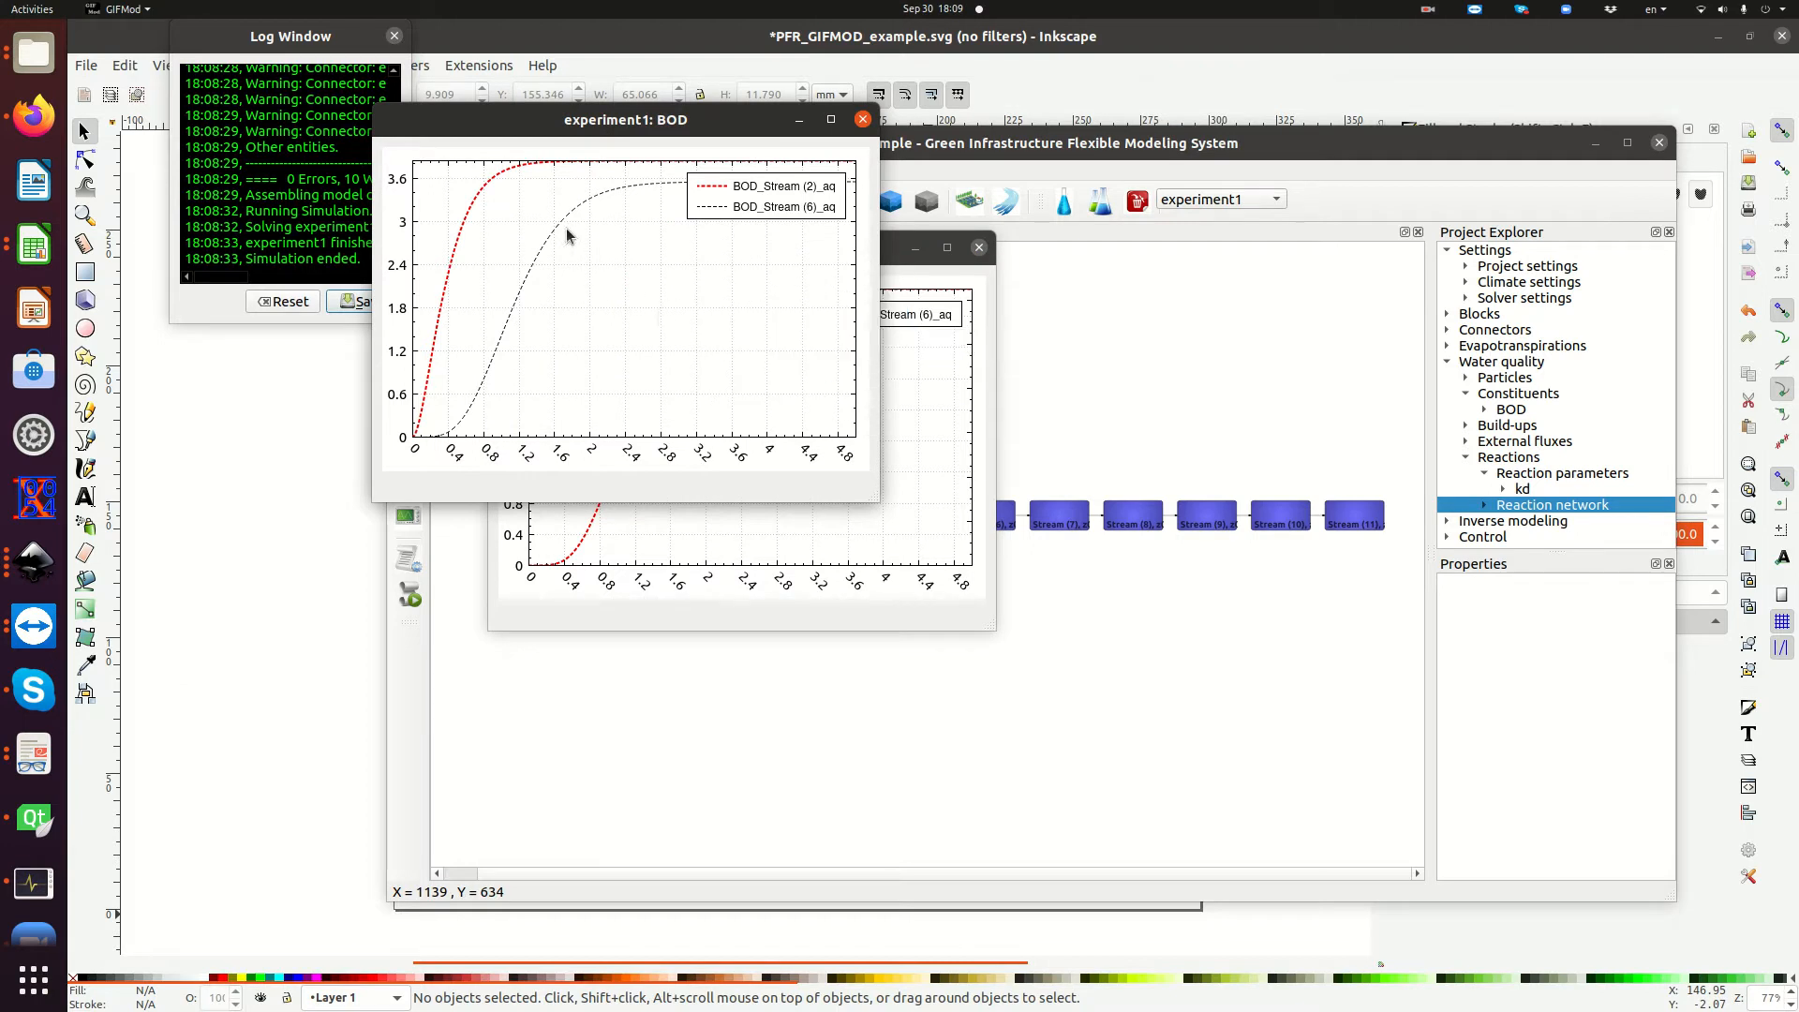
Close both BOD plots and colour-map the simulated BOD concentrations across the stream blocks, advancing the time to t=5.
{"action": "left_click", "coordinate": [862, 119]}
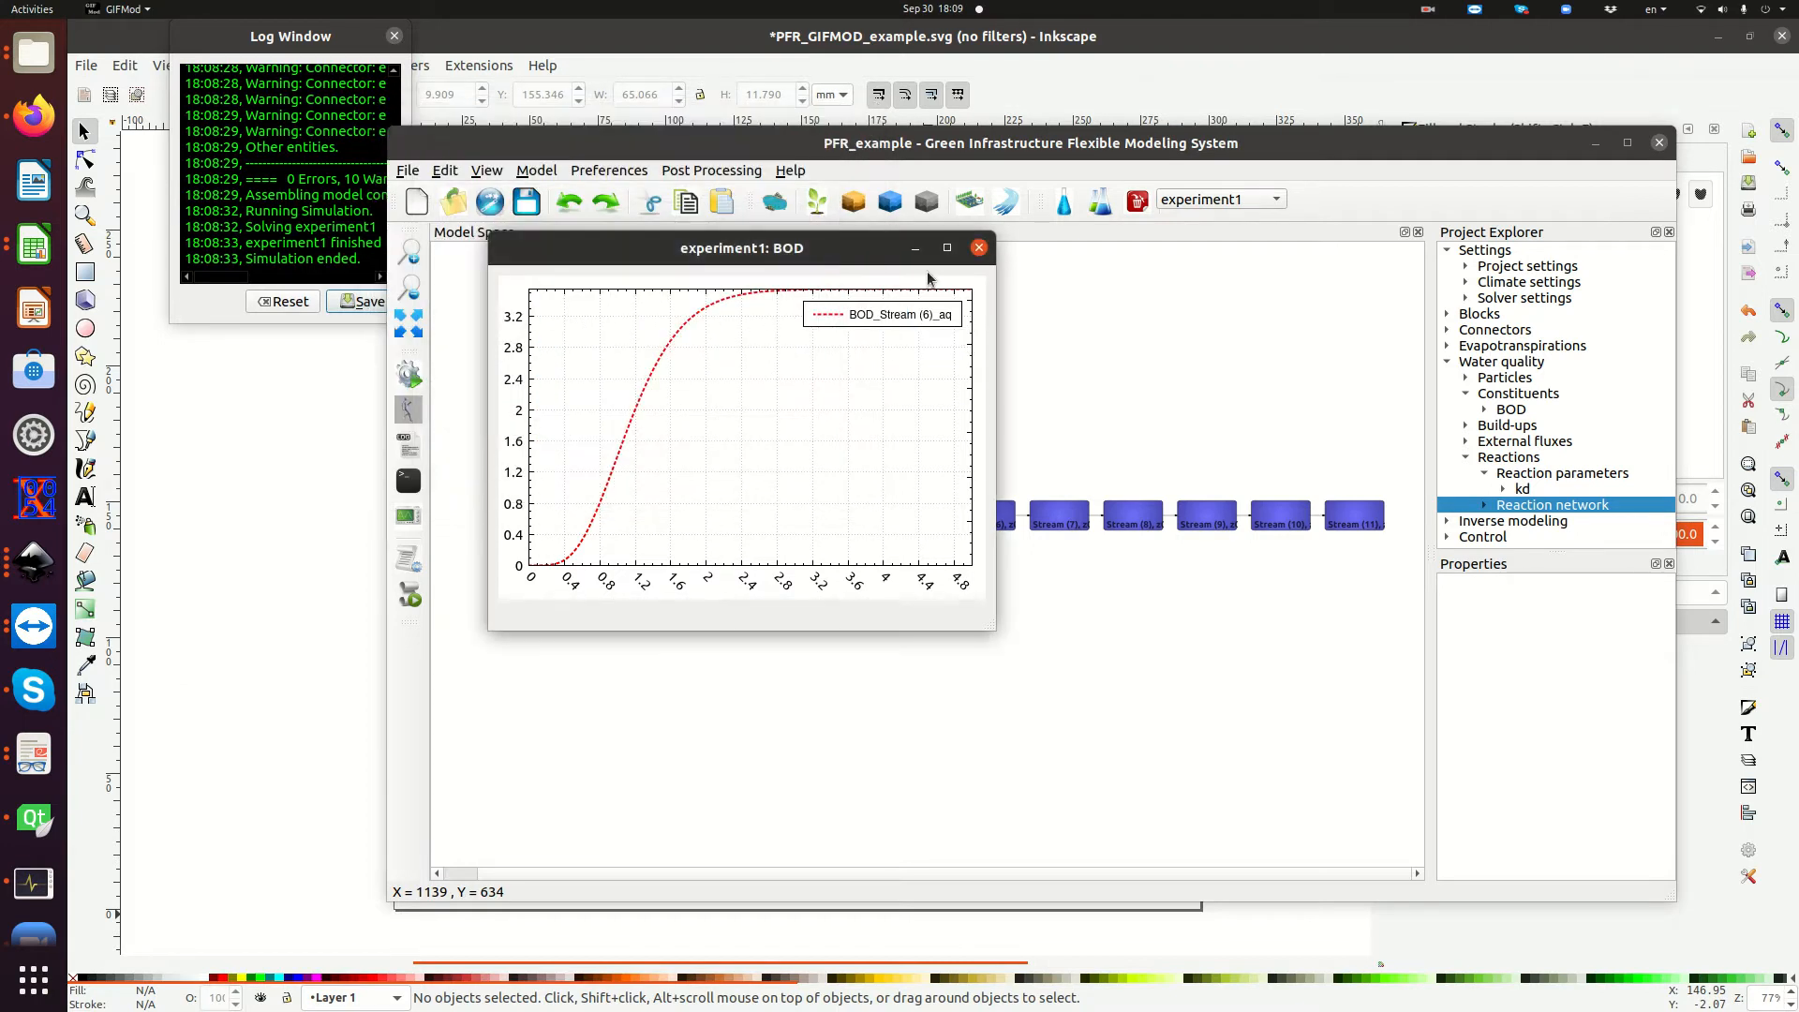
{"action": "left_click", "coordinate": [977, 248]}
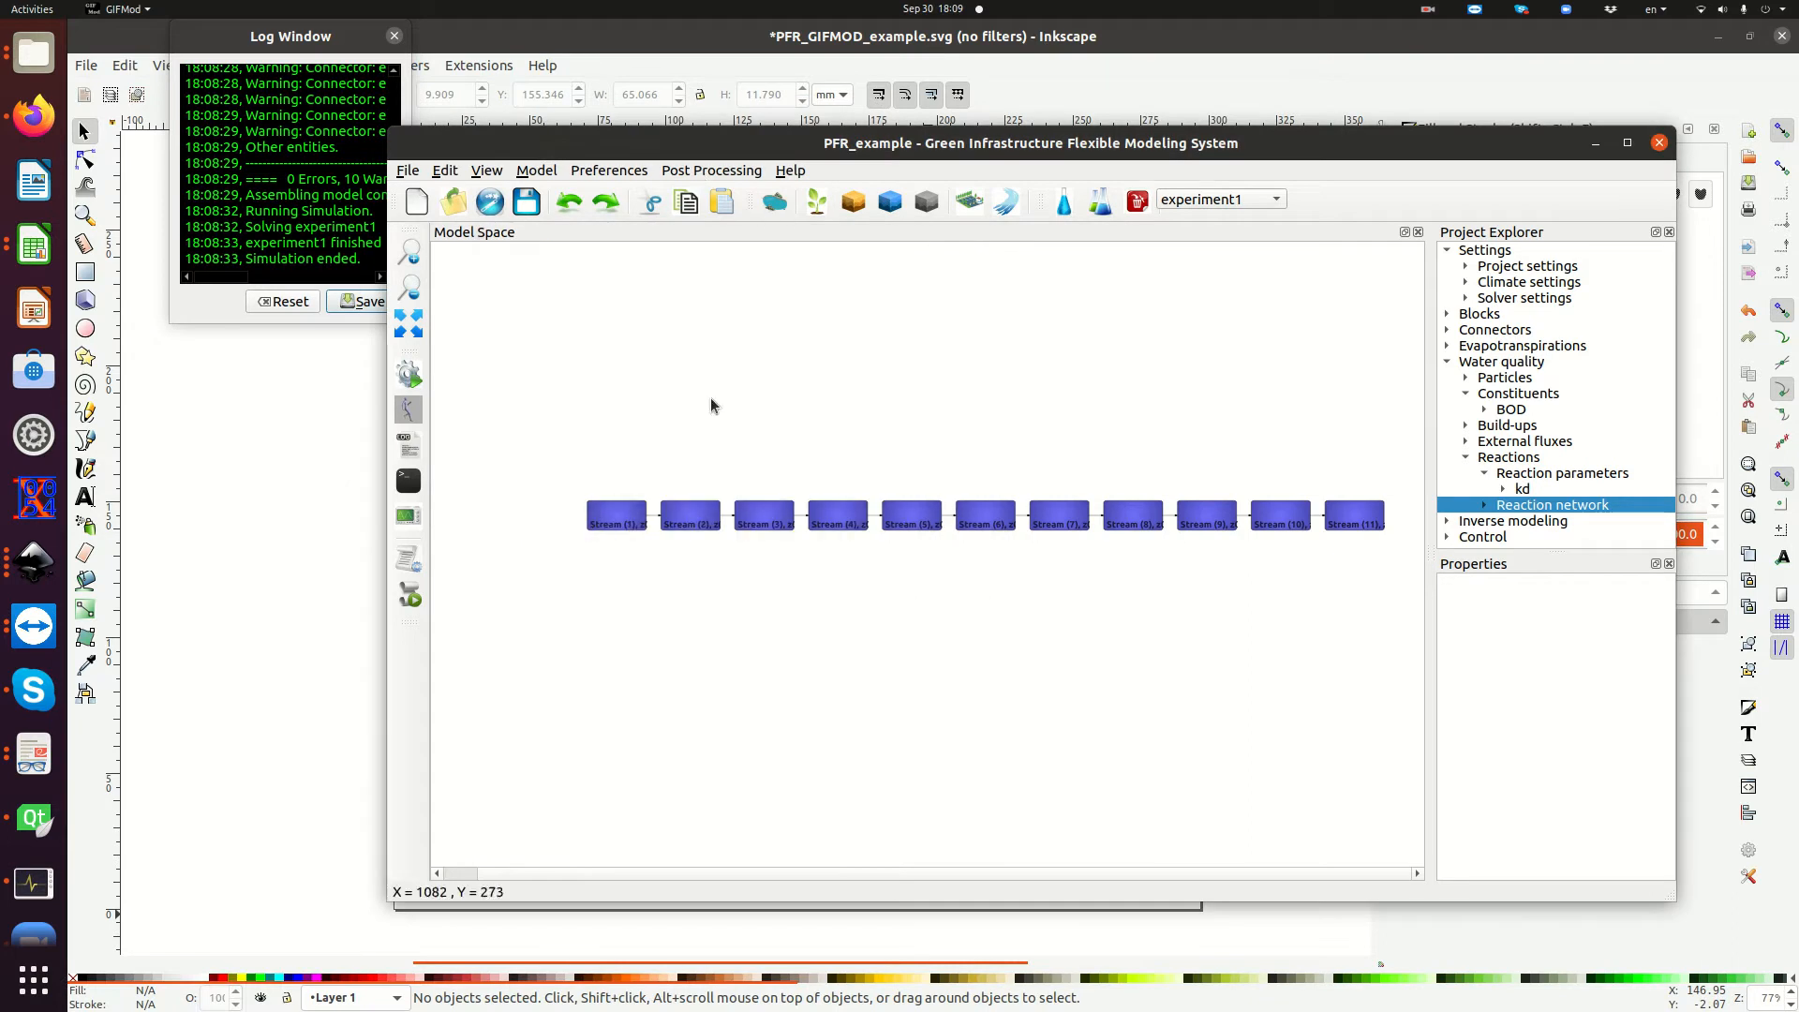
{"action": "left_click", "coordinate": [714, 177]}
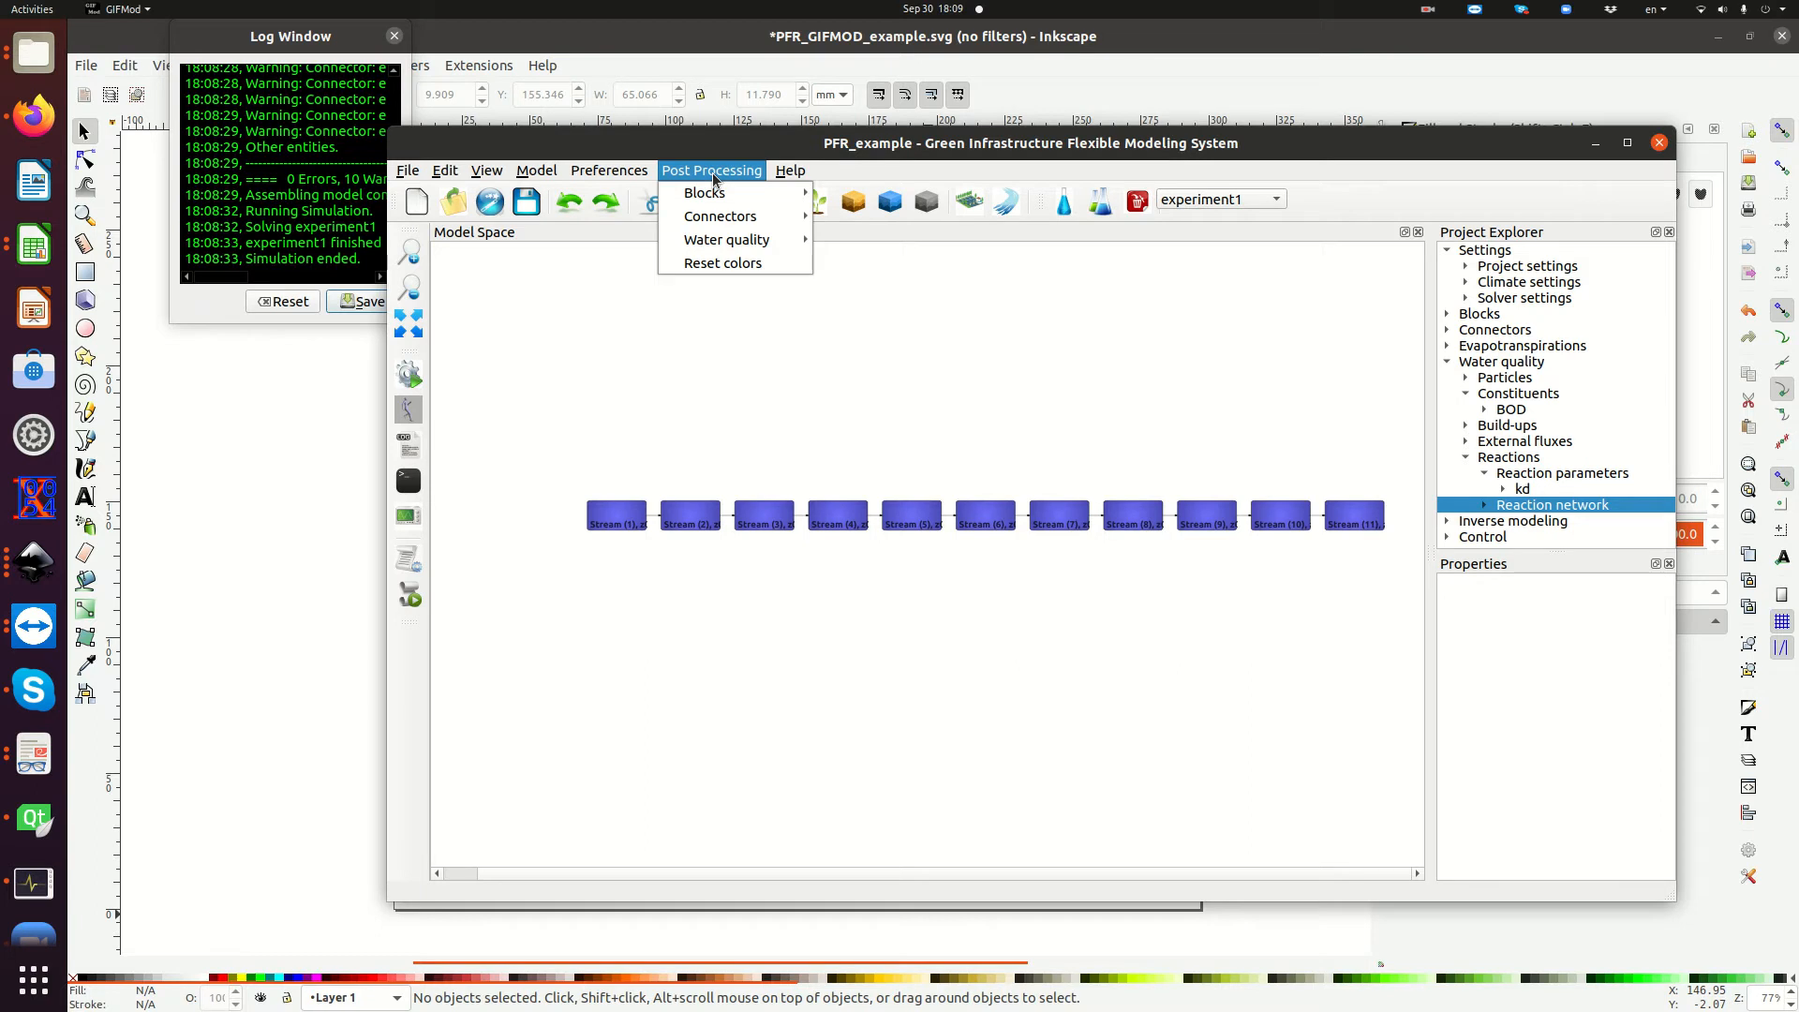
{"action": "mouse_move", "coordinate": [746, 245]}
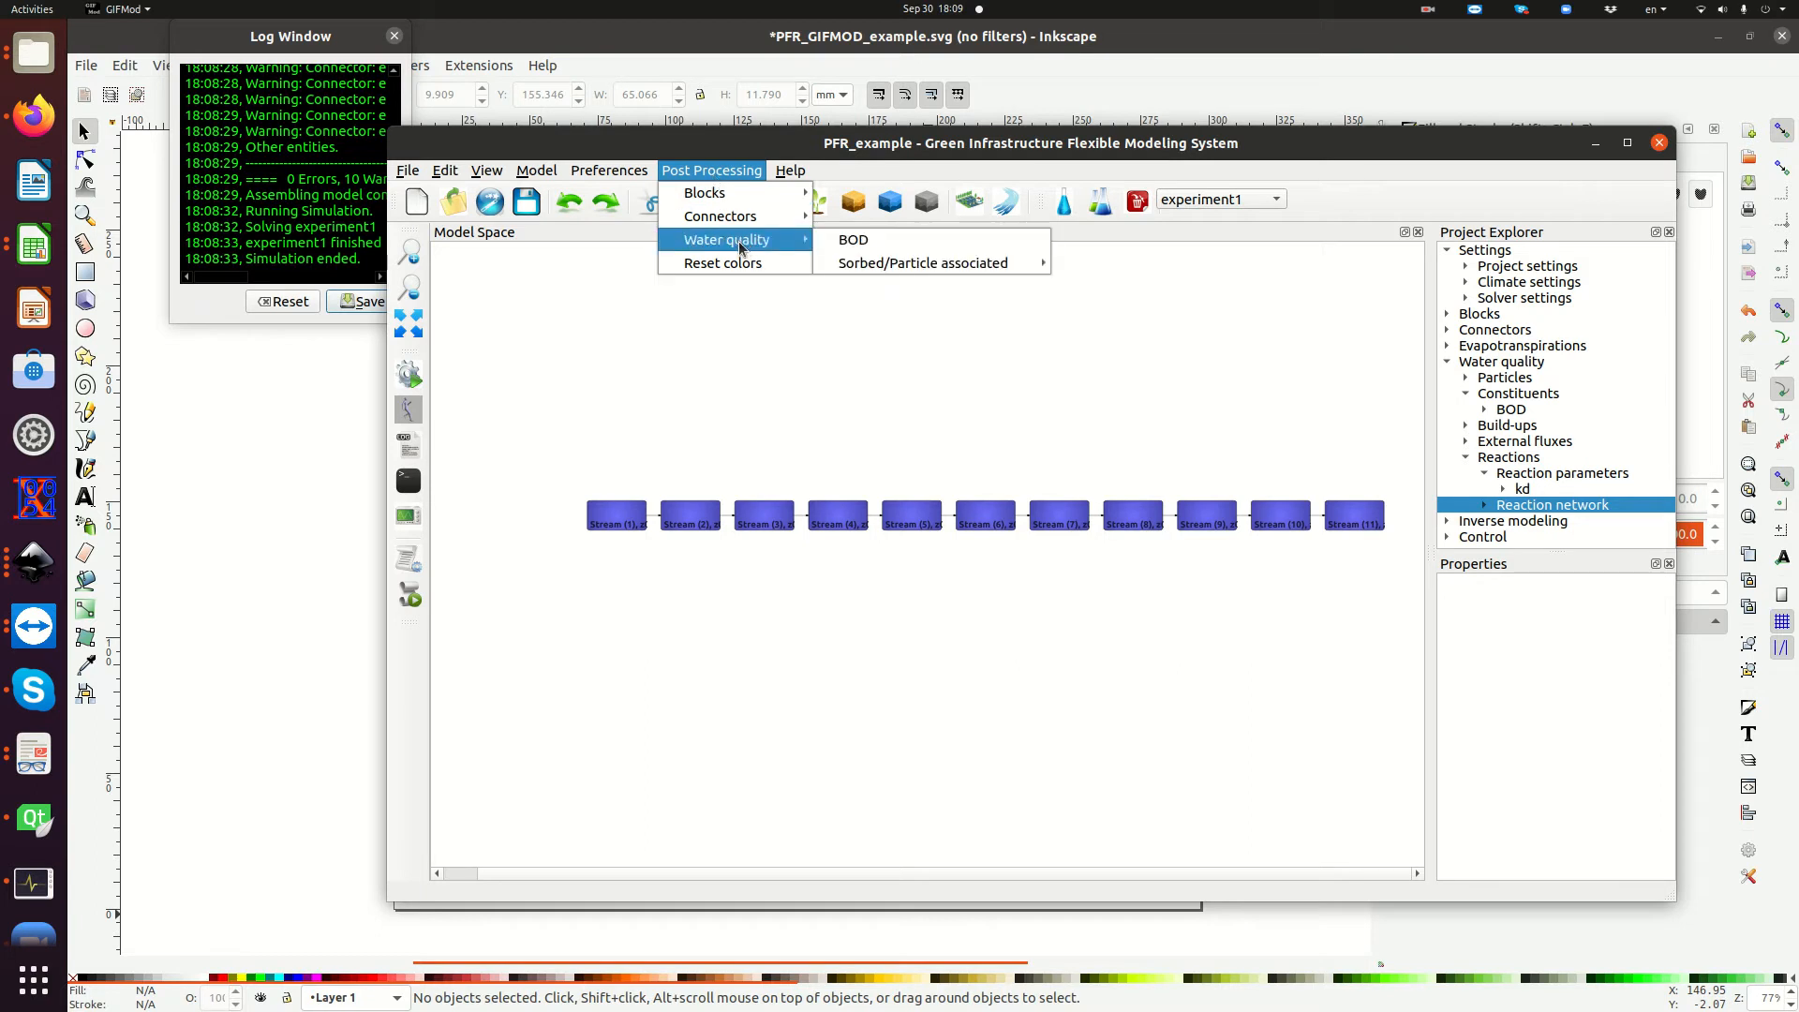
{"action": "left_click", "coordinate": [863, 242]}
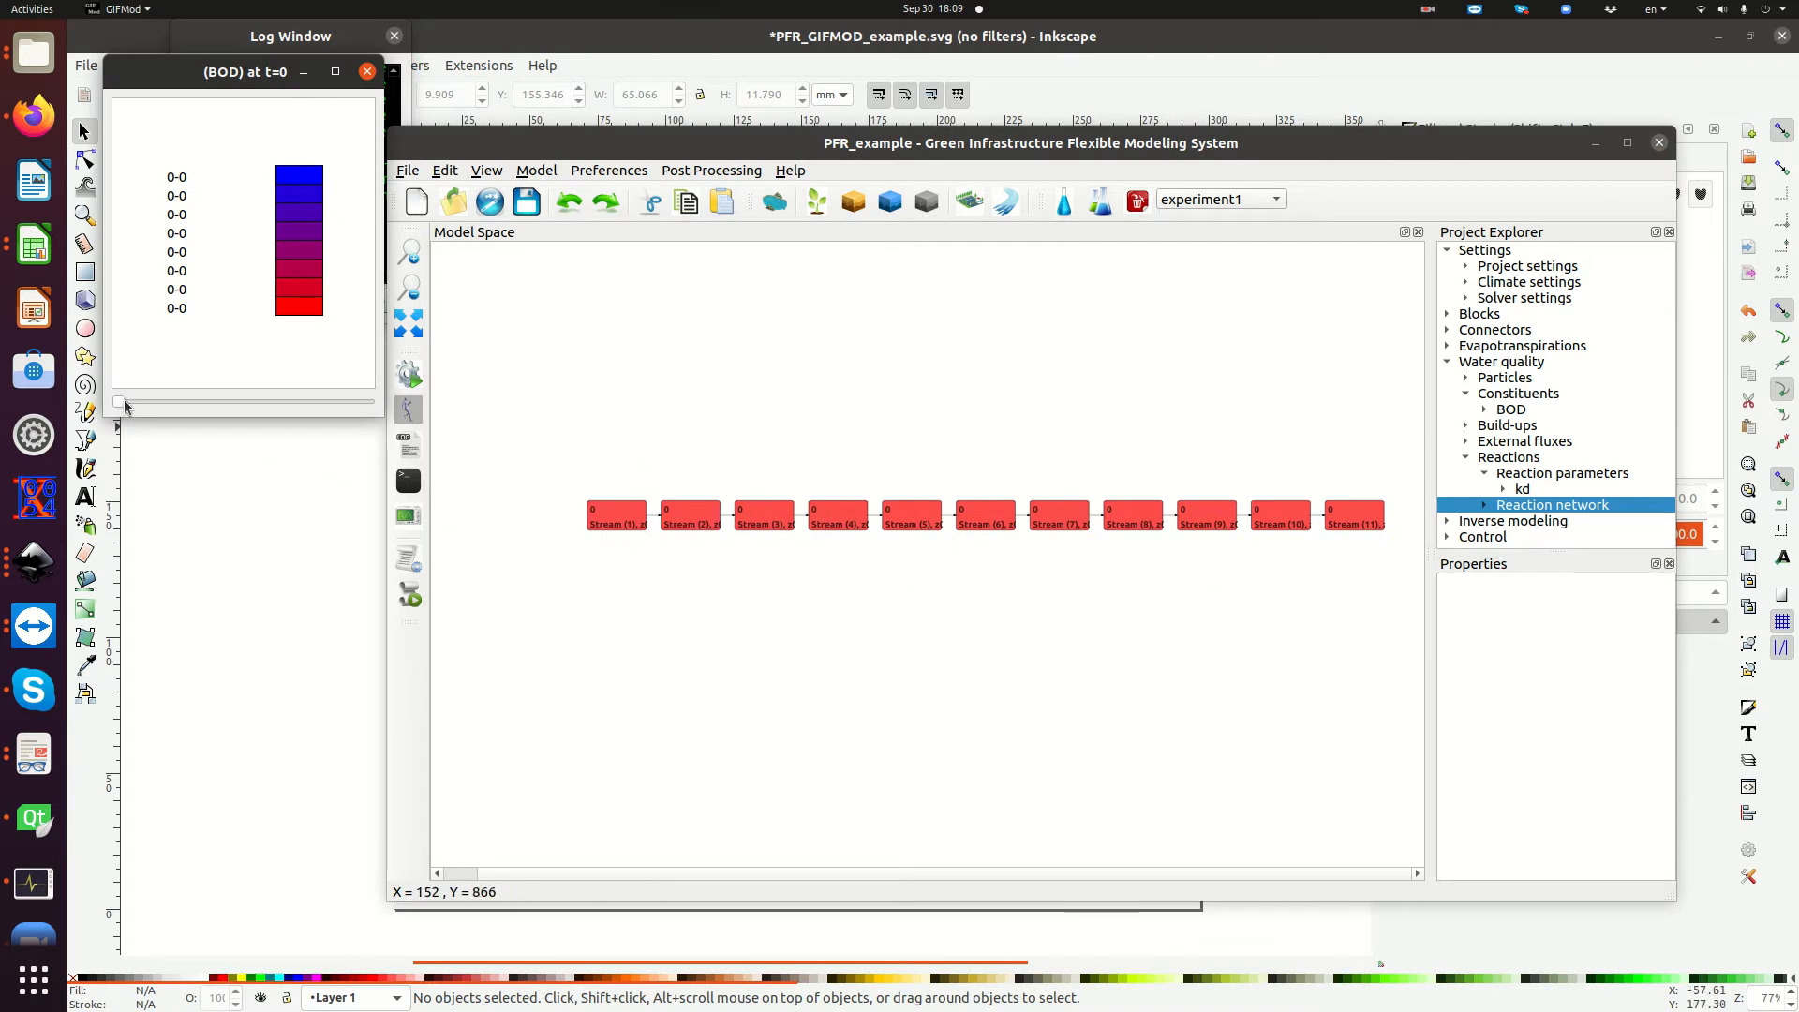
{"action": "left_click_drag", "start_coordinate": [120, 406], "coordinate": [378, 410]}
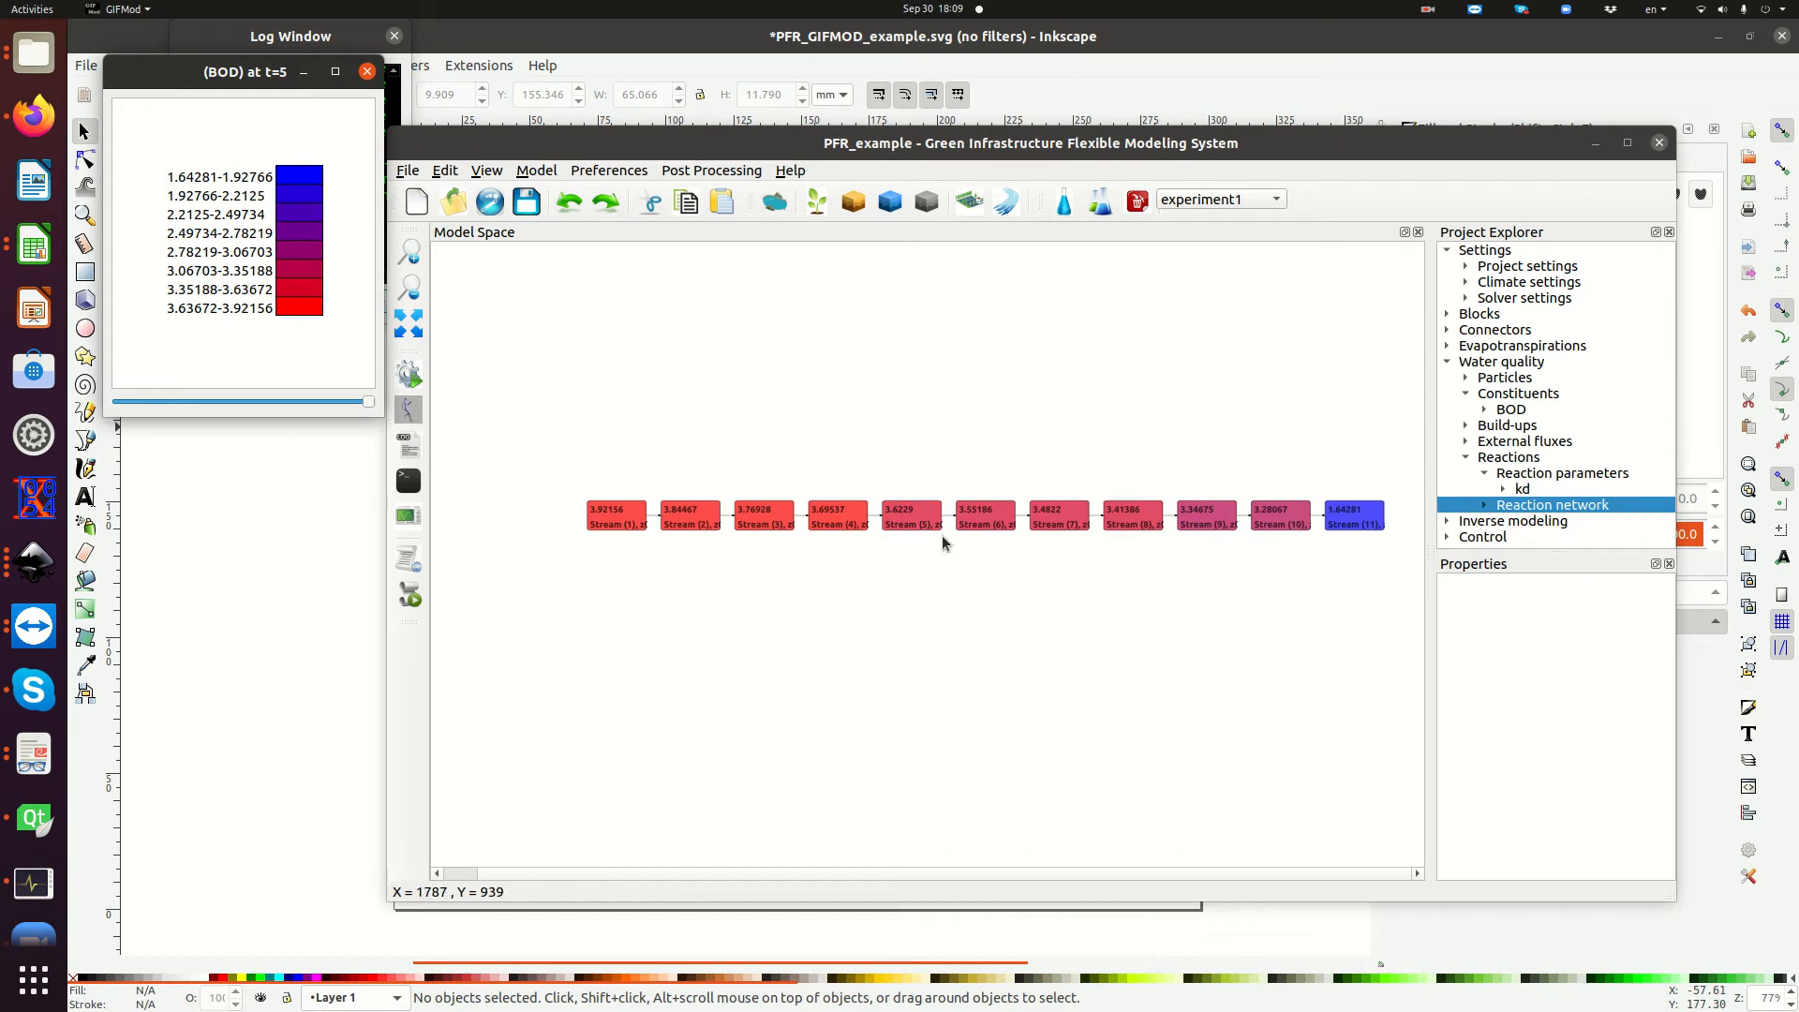